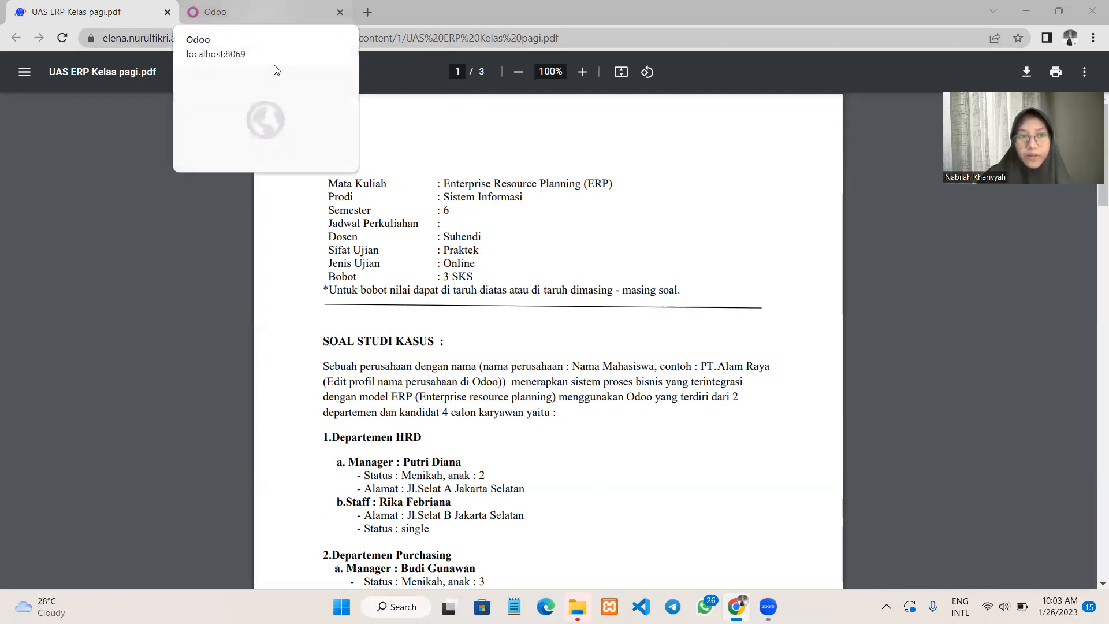
Step: Switch to Odoo and log in to the first listed database with the administrator's saved e-mail and account password, declining the browser's password update
click(274, 13)
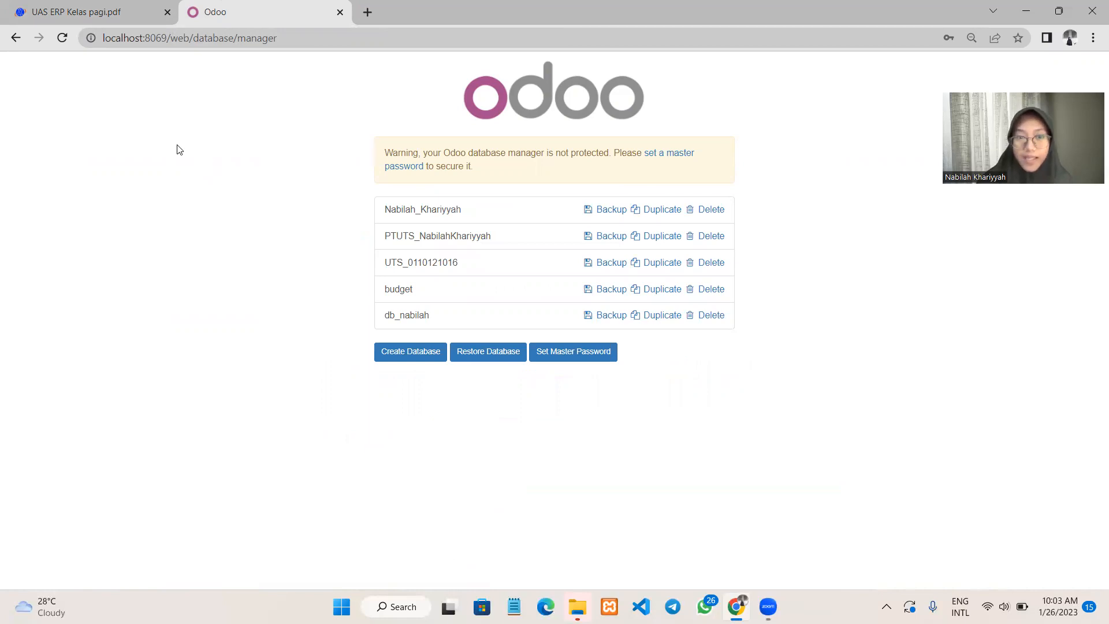
click(408, 210)
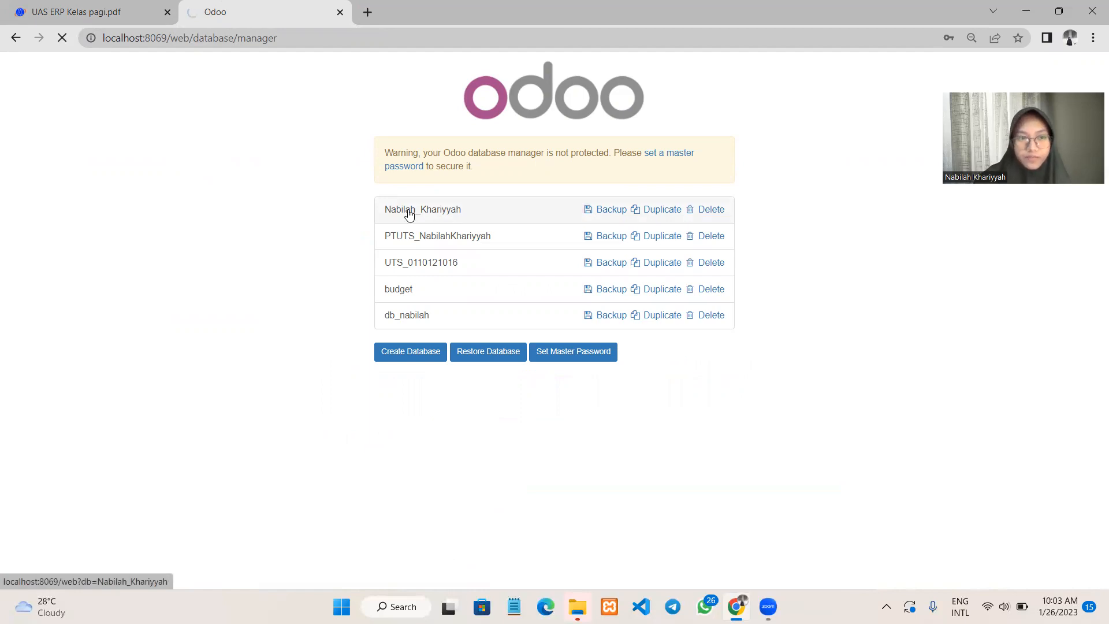
click(465, 177)
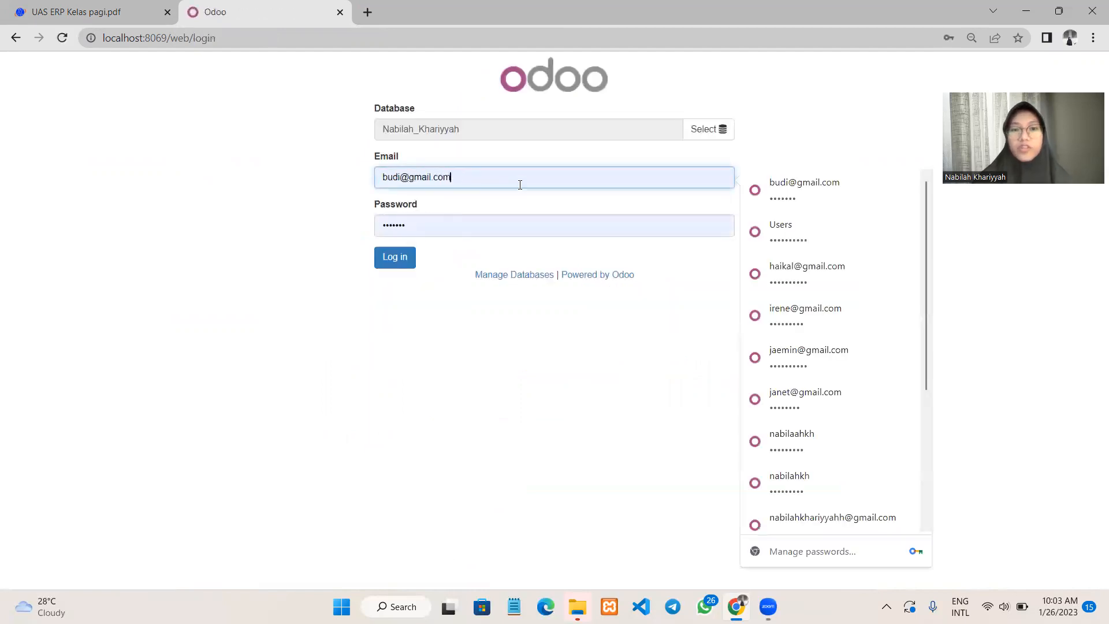
scroll(848, 511, down, 1)
click(848, 511)
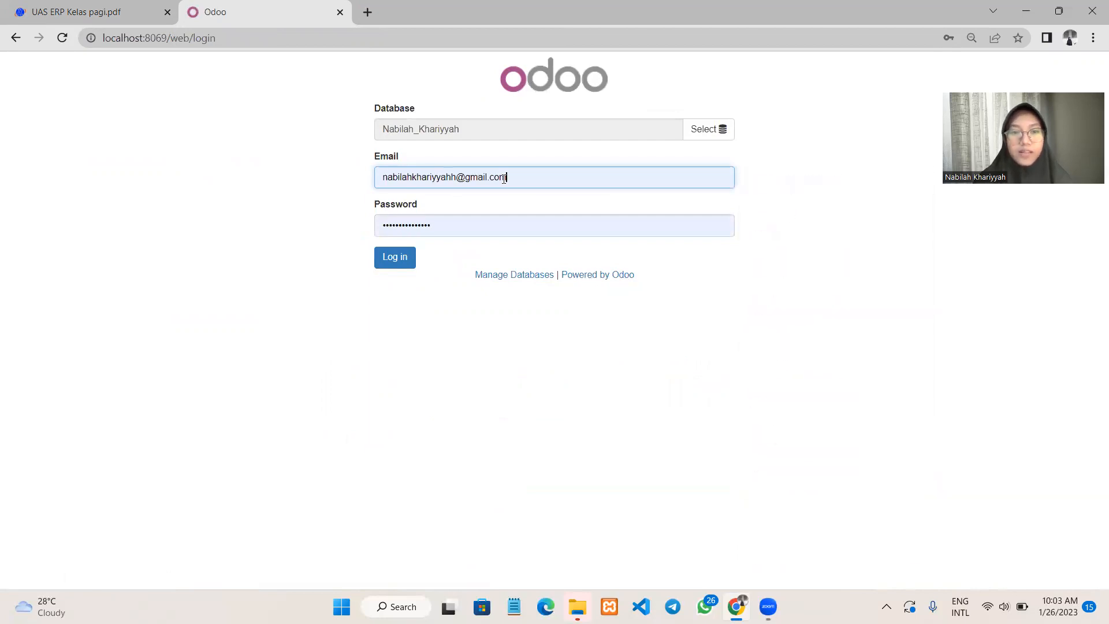
double_click(455, 224)
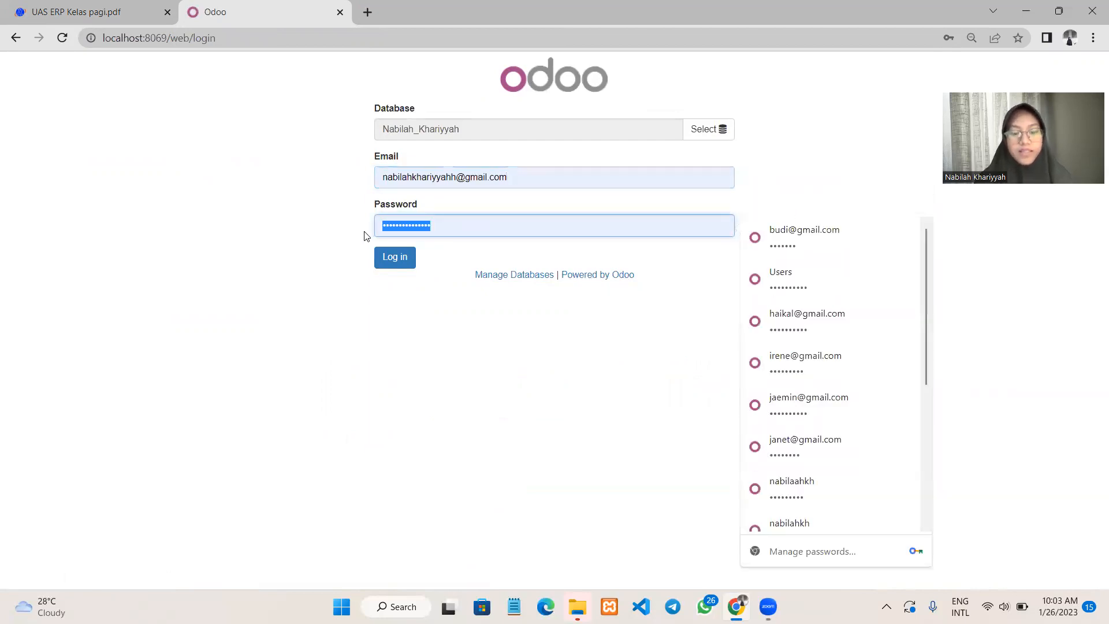
text(•••••)
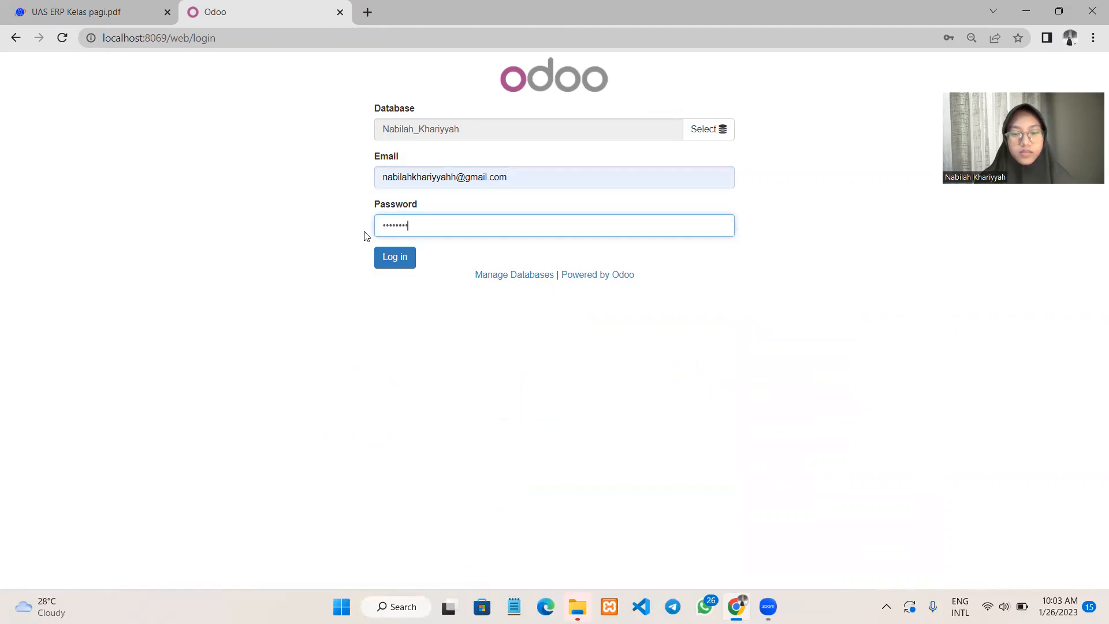
key(Return)
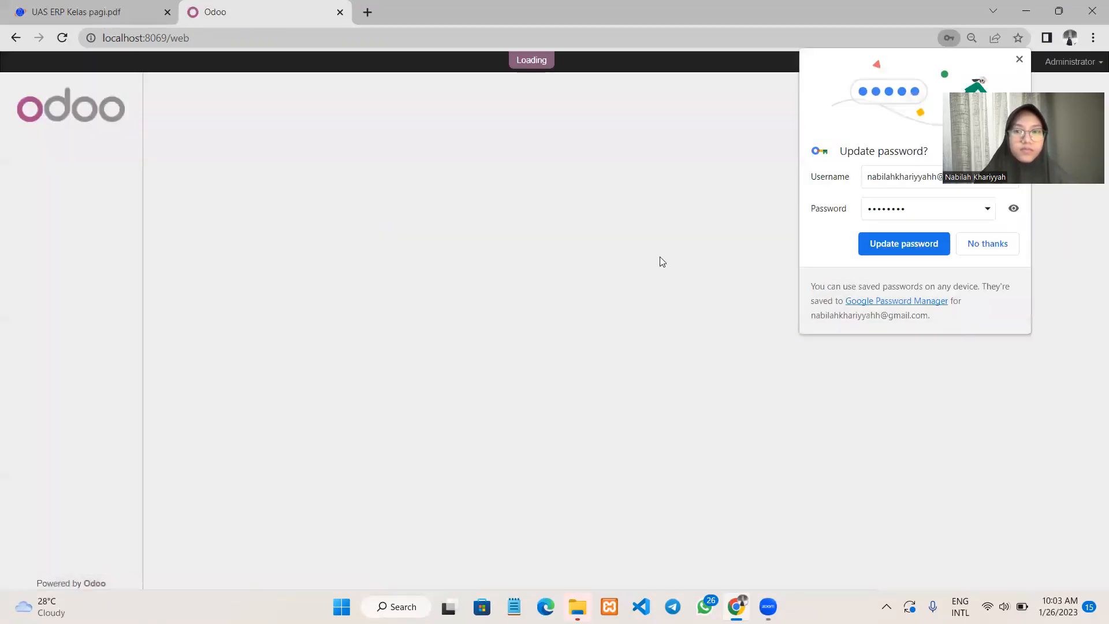
click(1000, 251)
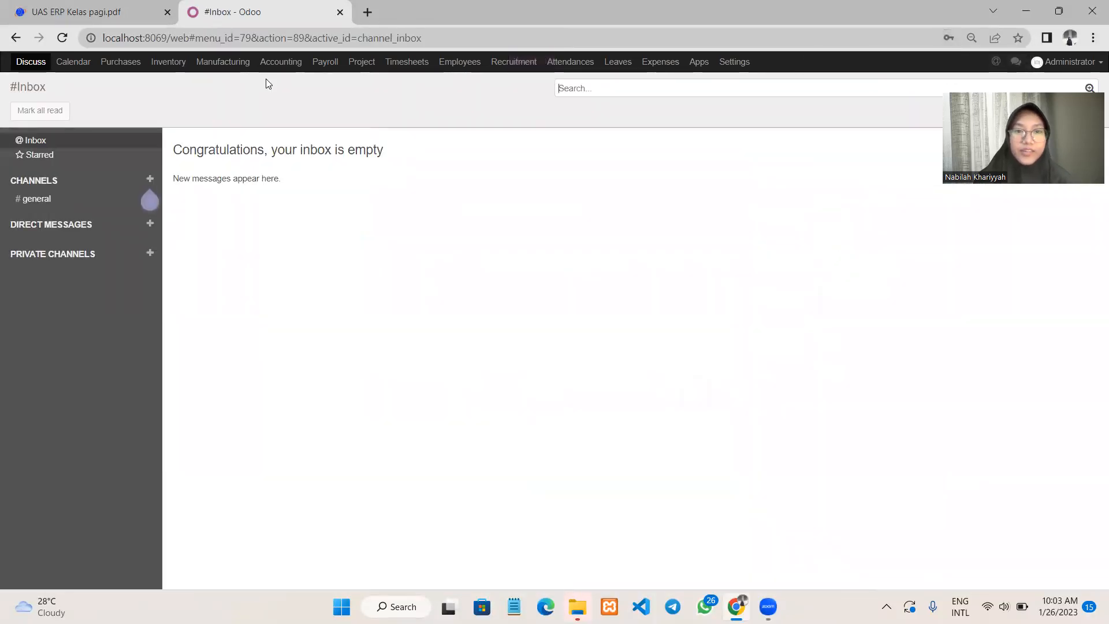
Step: Review the departments and job candidates described in the UAS ERP Kelas pagi.pdf case study
click(93, 10)
scroll(624, 352, down, 3)
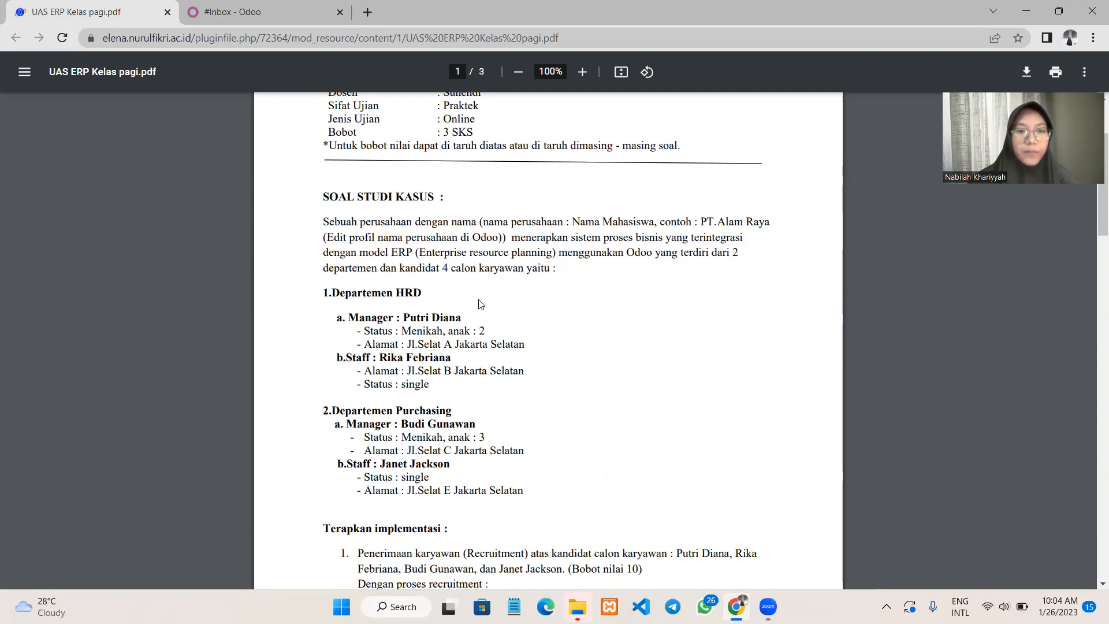
Step: Switch back to Odoo and open the job positions list in the Recruitment configuration
click(252, 3)
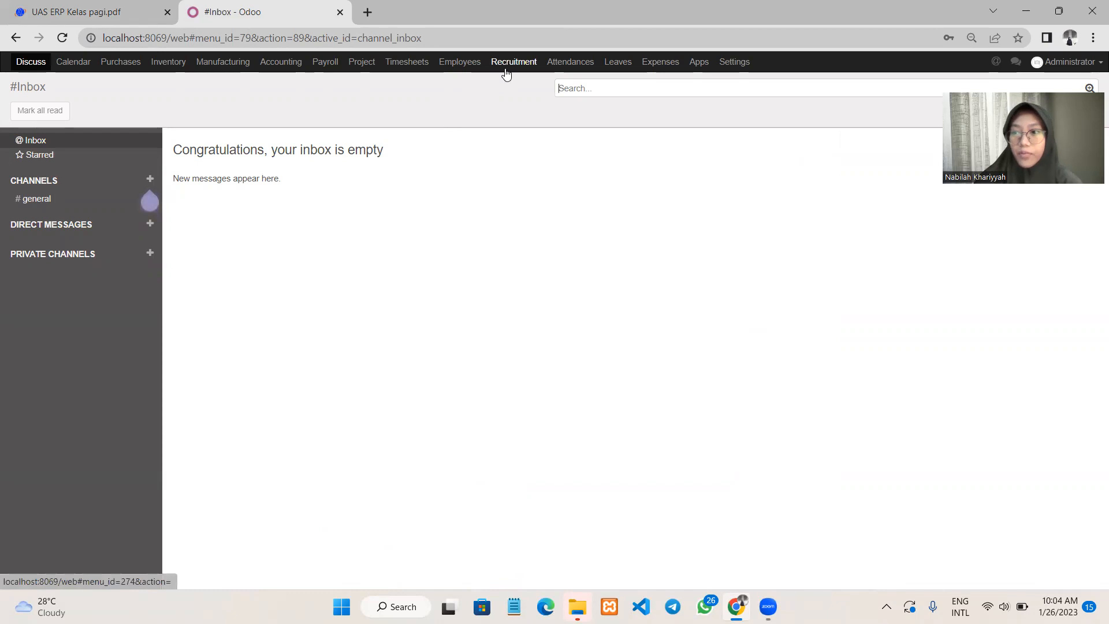
click(506, 72)
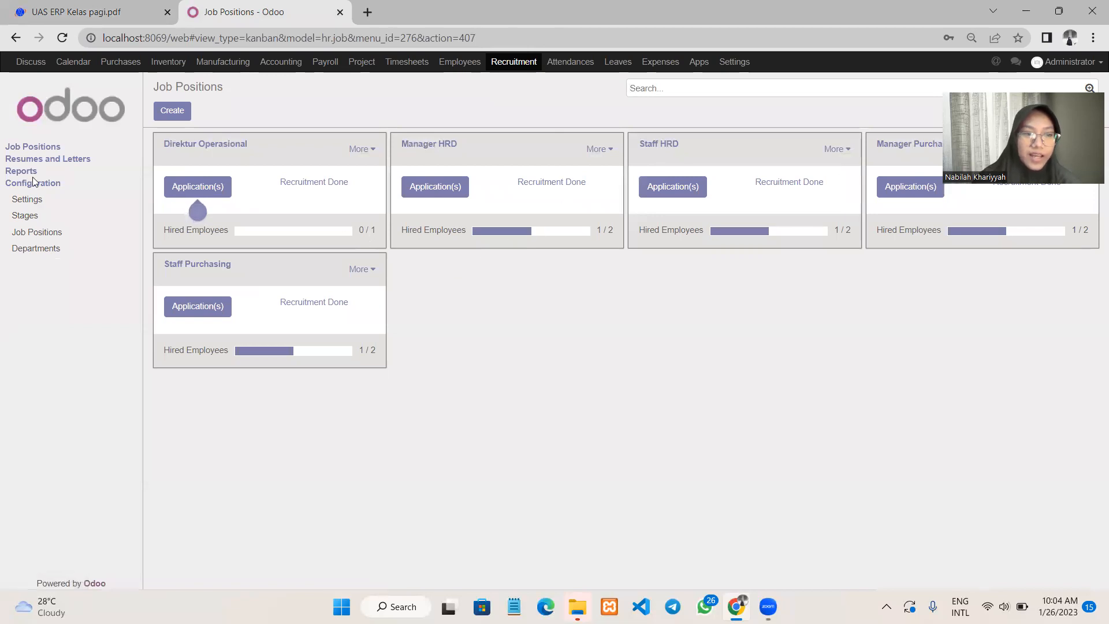
click(41, 236)
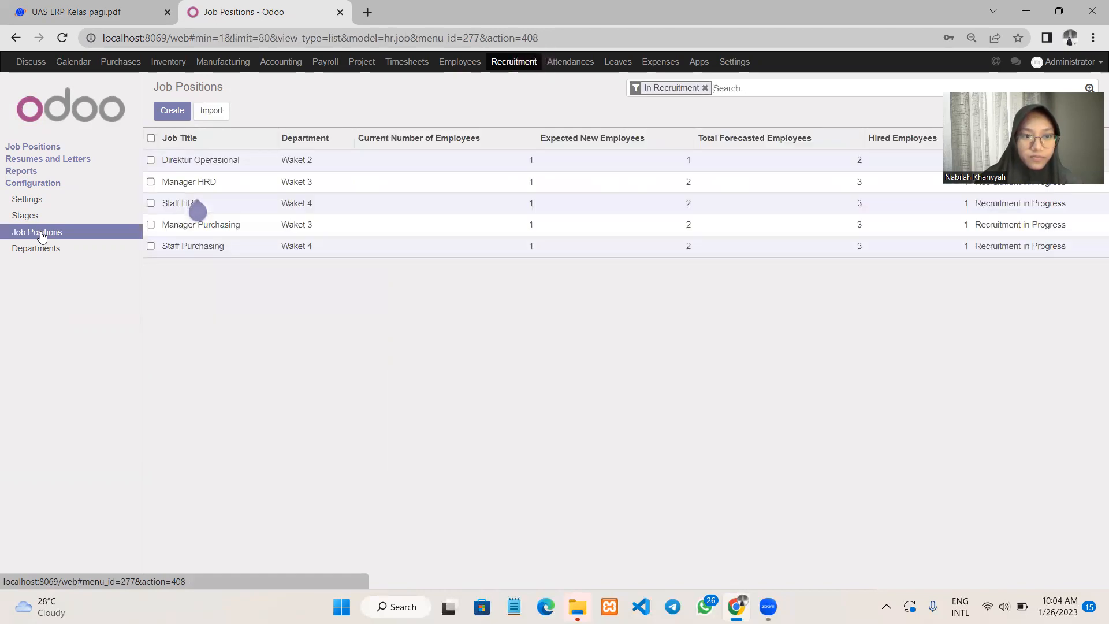
click(174, 116)
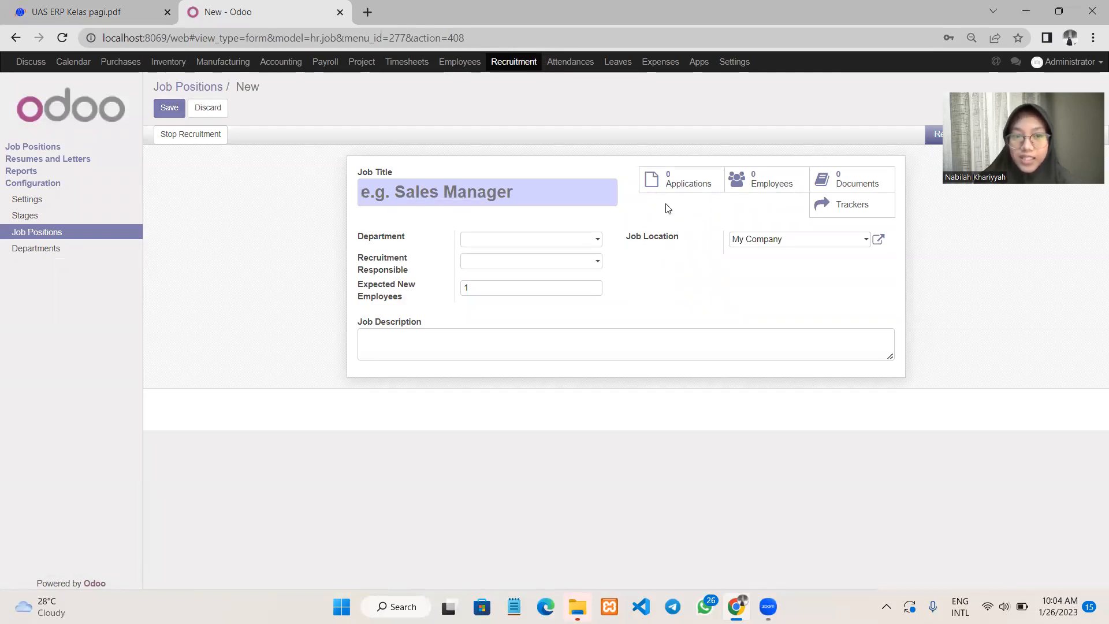
click(577, 242)
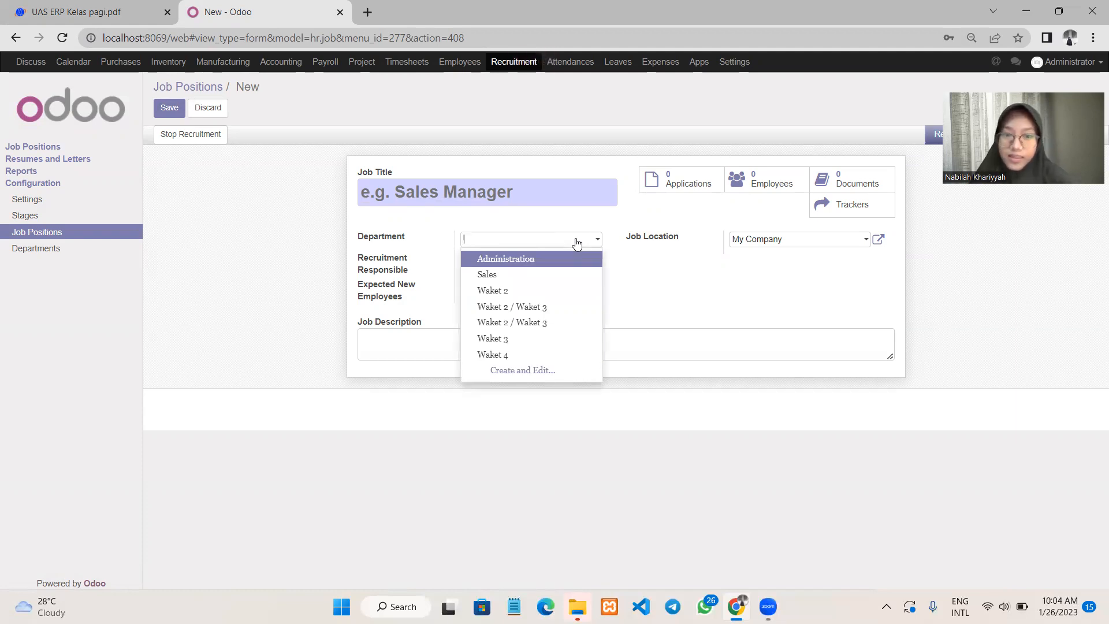
click(576, 242)
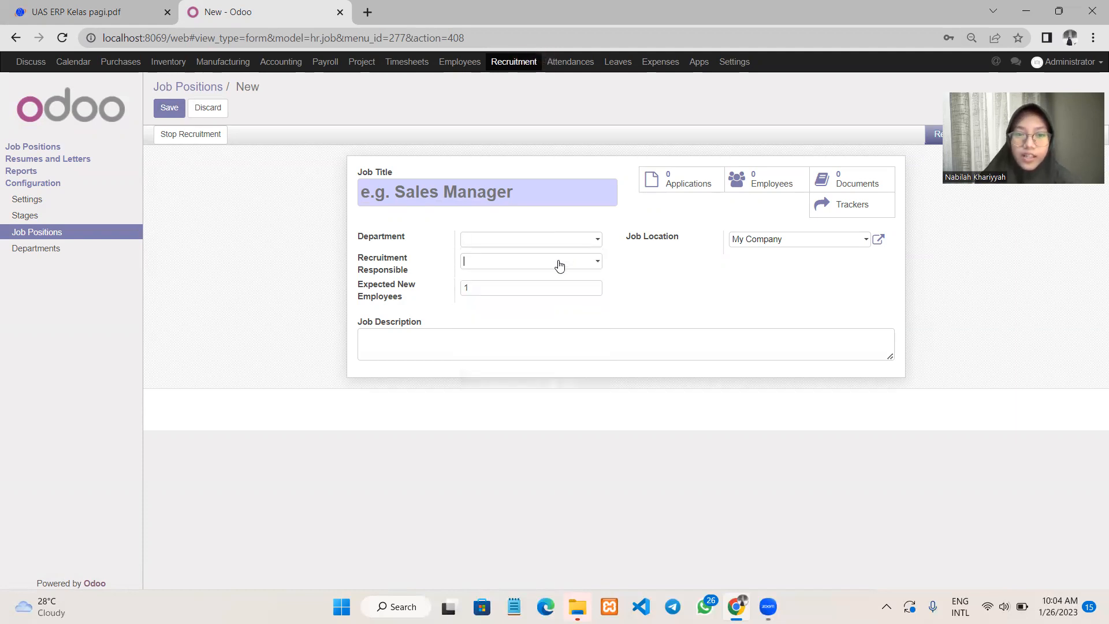
click(560, 264)
click(560, 265)
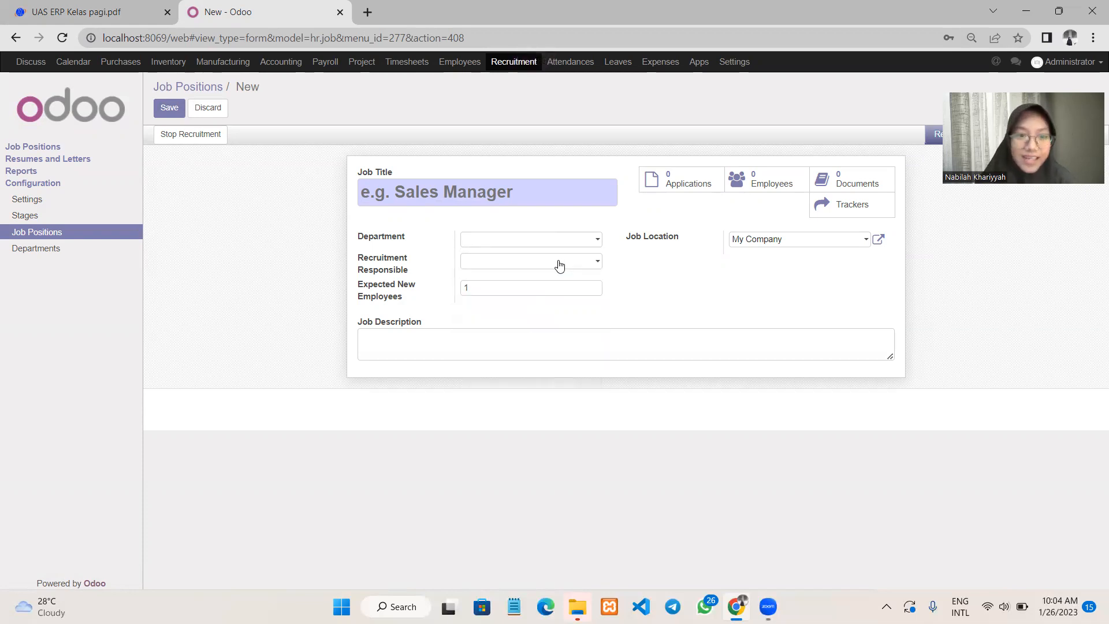
click(465, 288)
key(BackSpace)
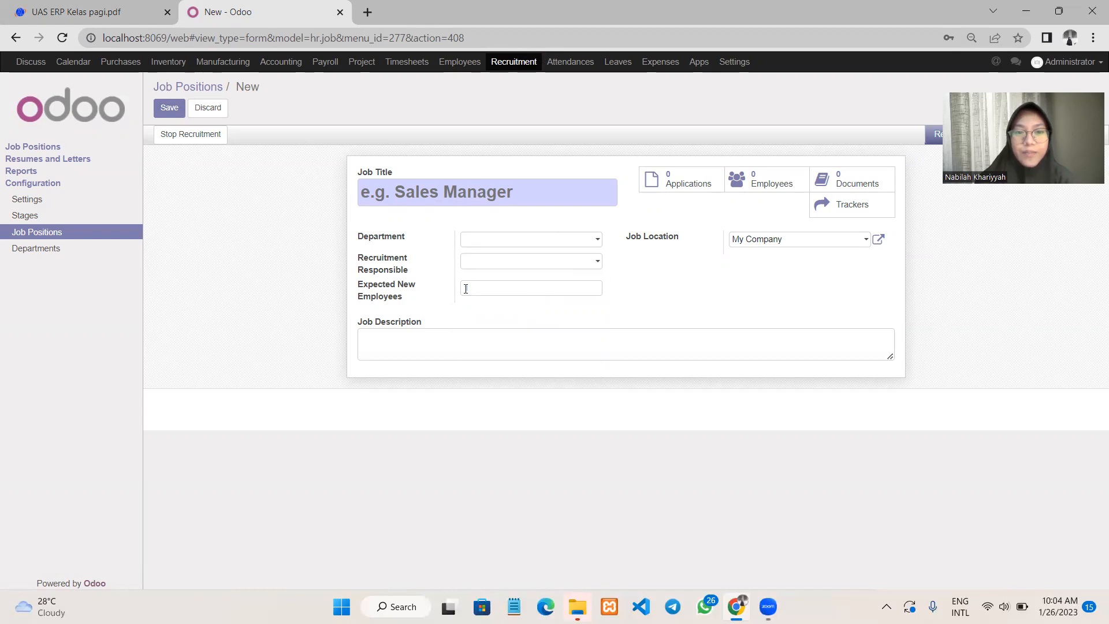
text(1)
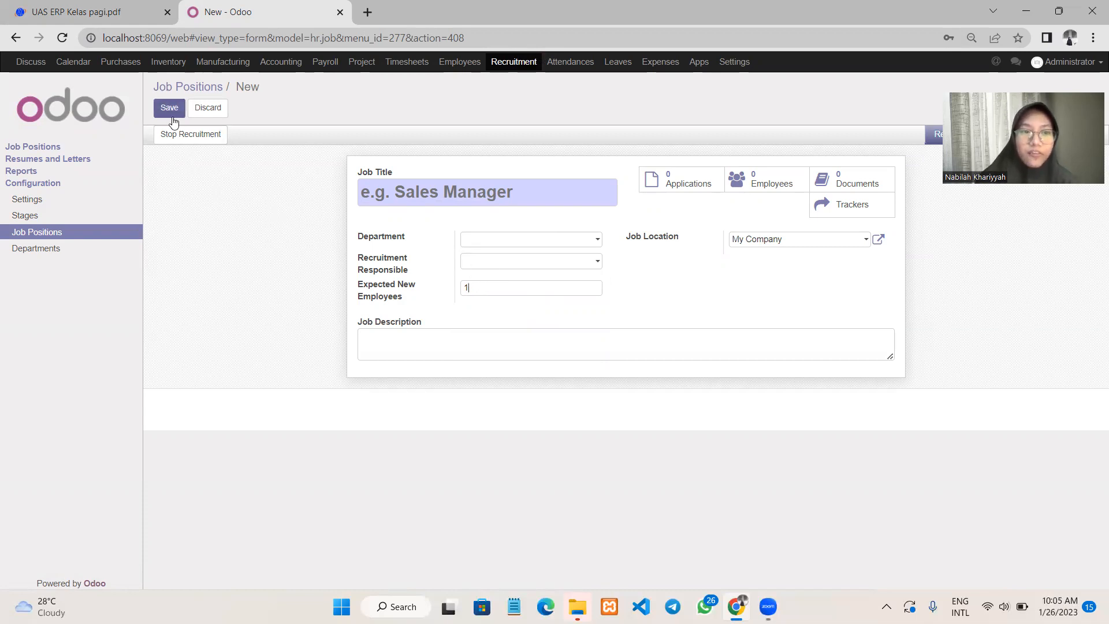
click(205, 109)
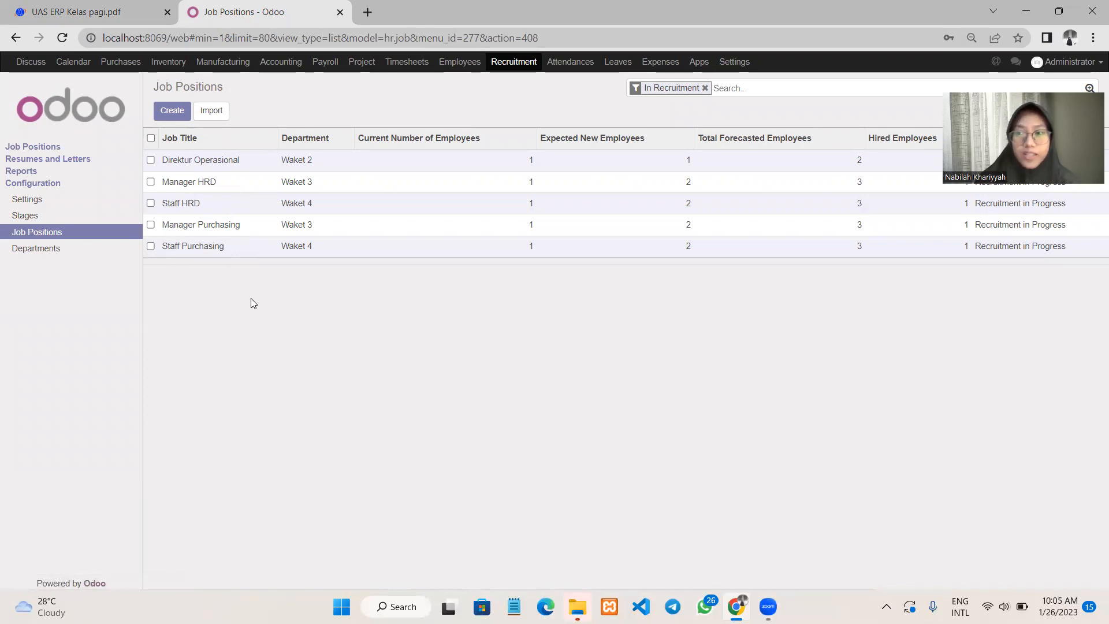
Step: View the Manager HRD job position's details and return to the job positions list
click(187, 184)
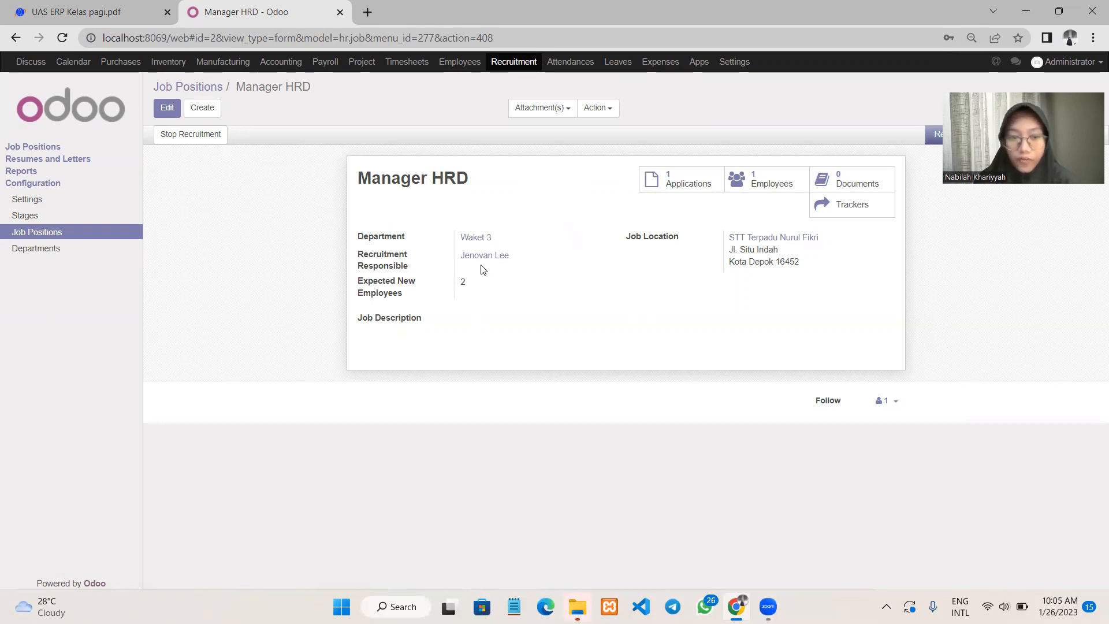
mouse_move(414, 295)
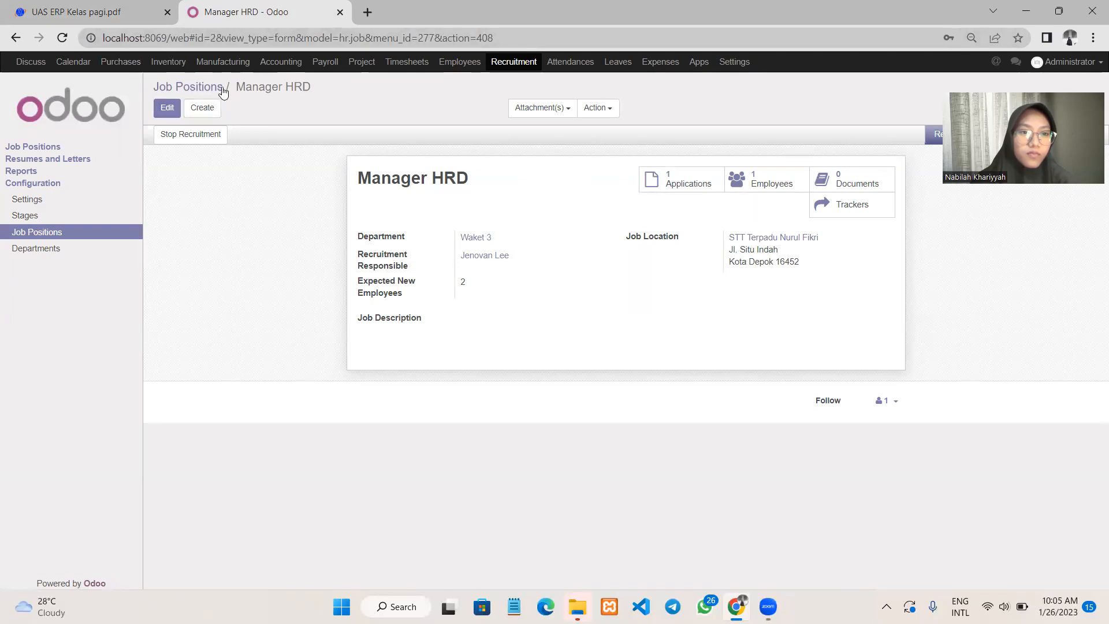
click(73, 232)
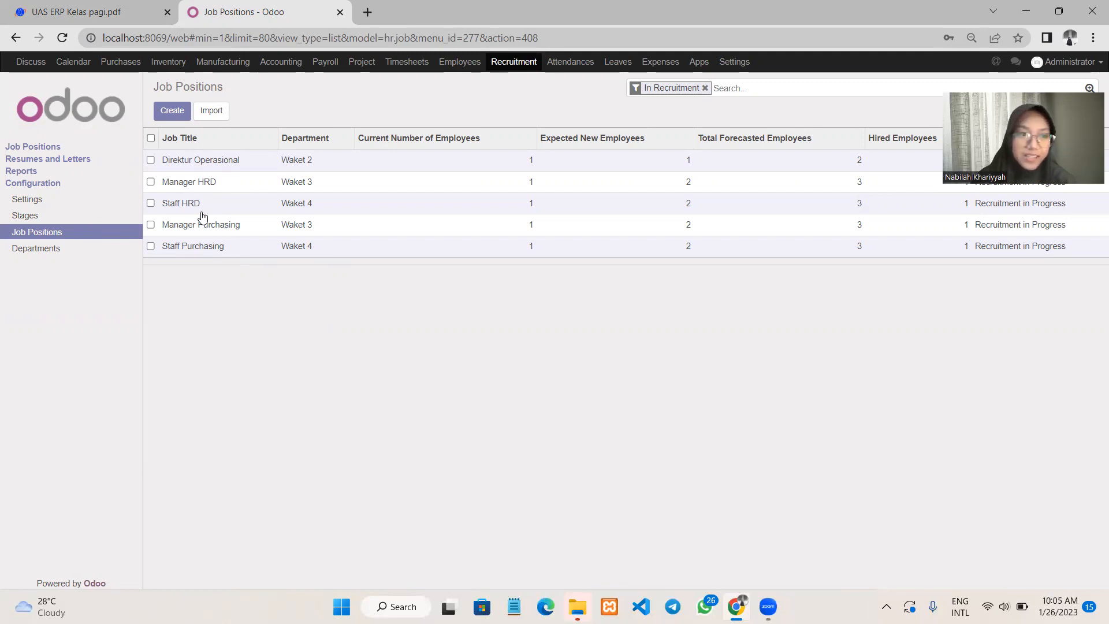
Step: Open the Manager HRD applications from the job positions overview and examine all recruitment stages through the contract-signing column
click(33, 147)
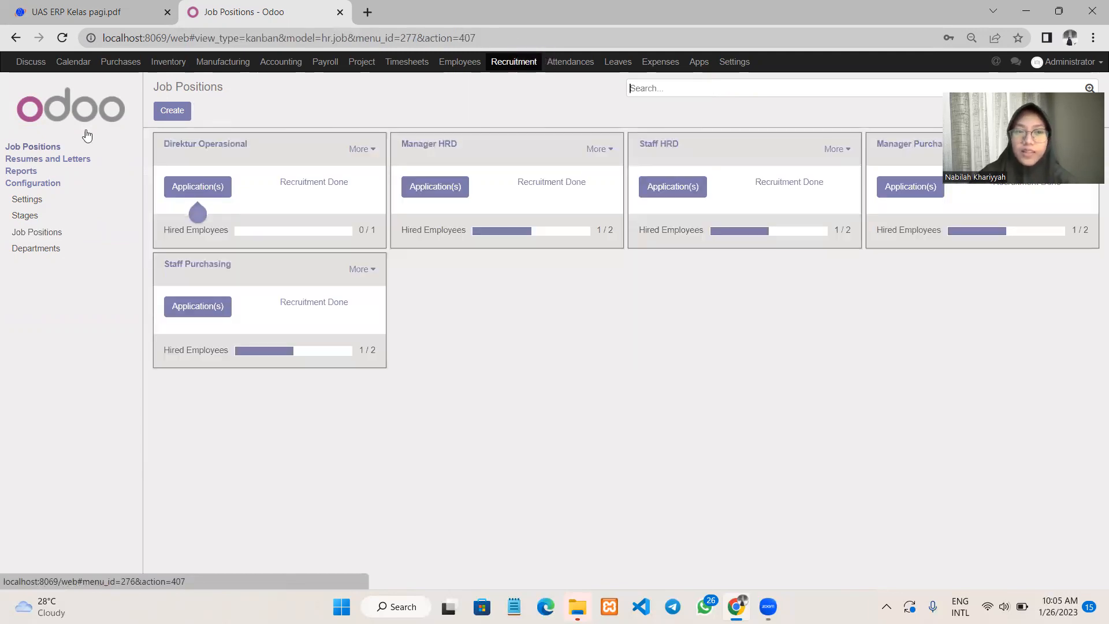
click(459, 195)
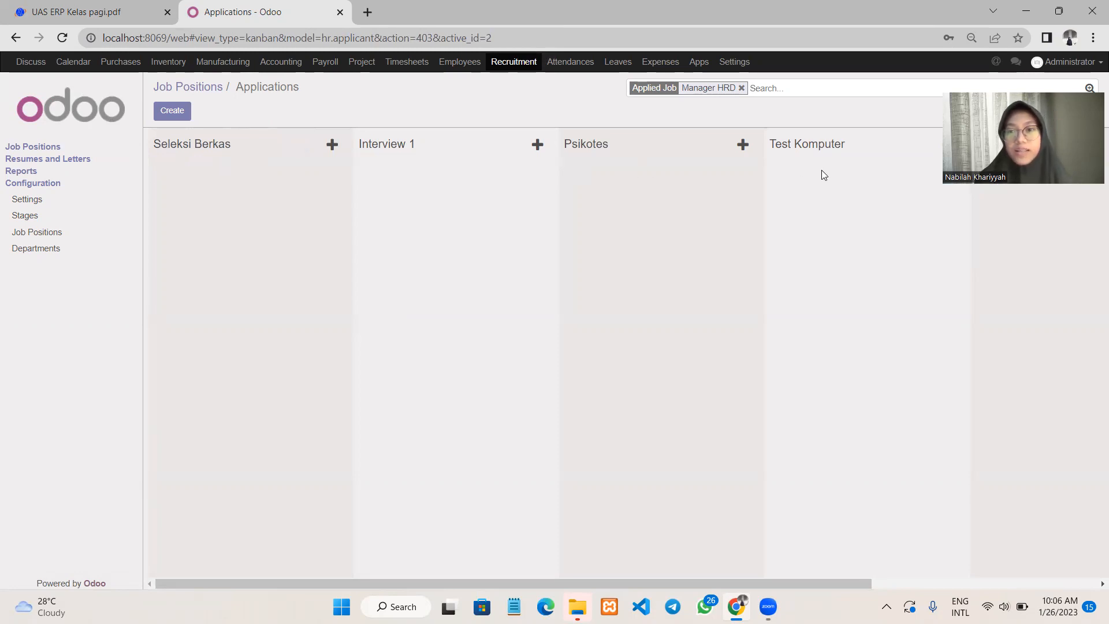
scroll(824, 173, right, 5)
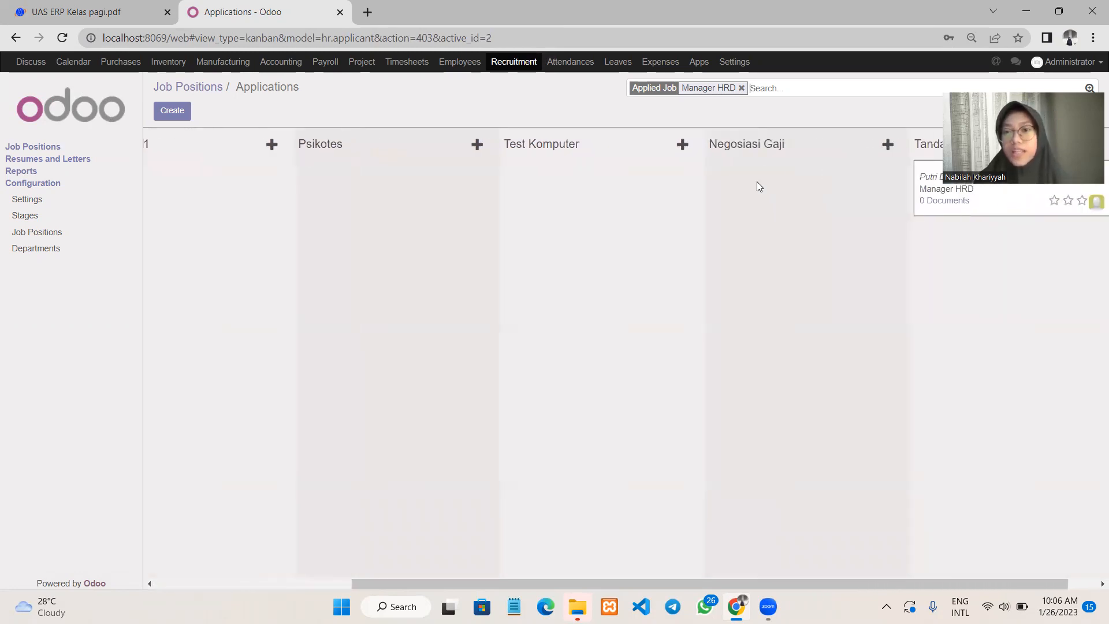
scroll(792, 181, right, 1)
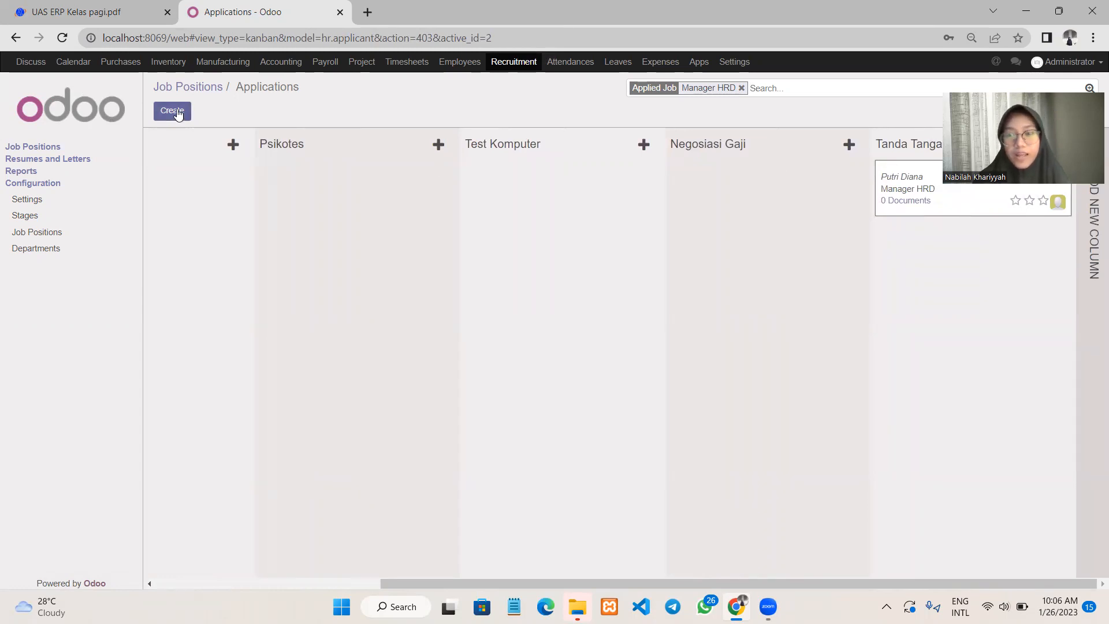
Step: Start a new application for the Manager HRD job position
click(173, 112)
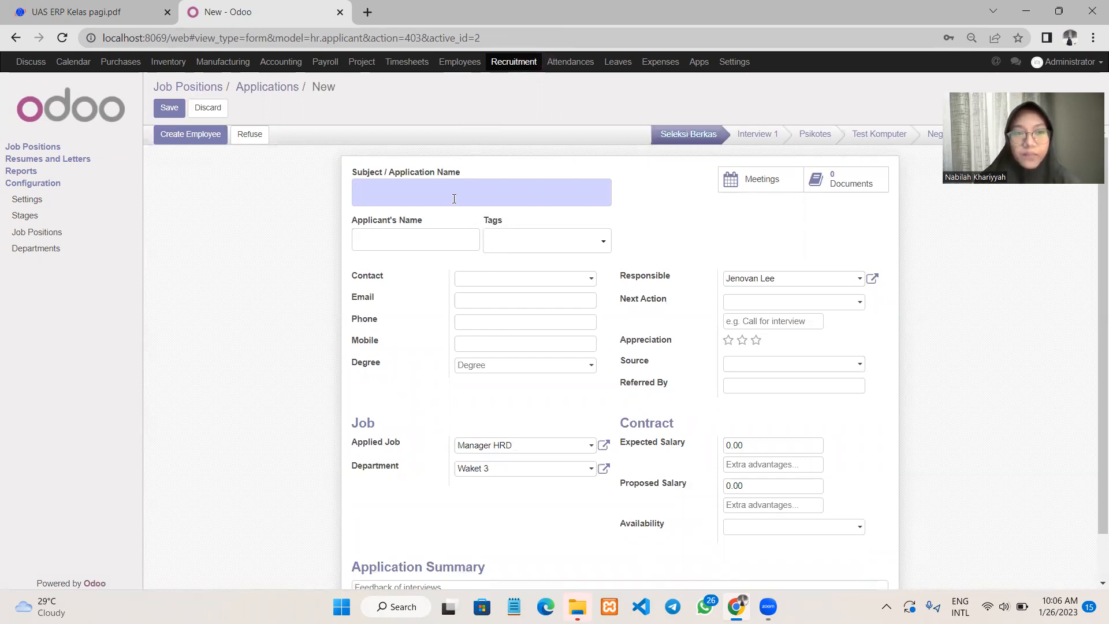
scroll(454, 199, down, 1)
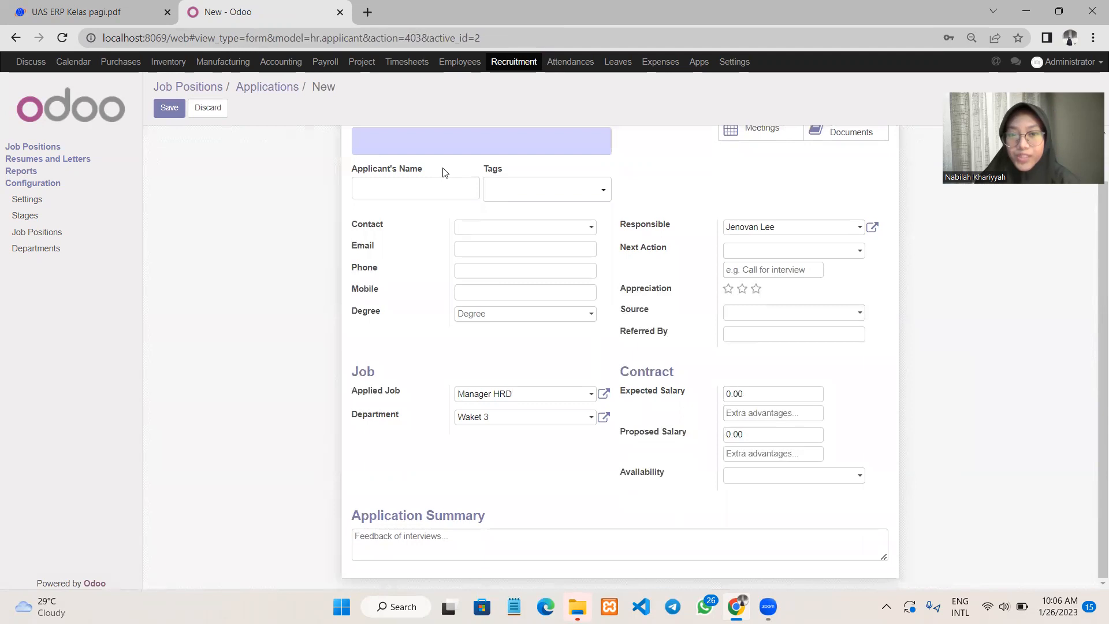
click(554, 230)
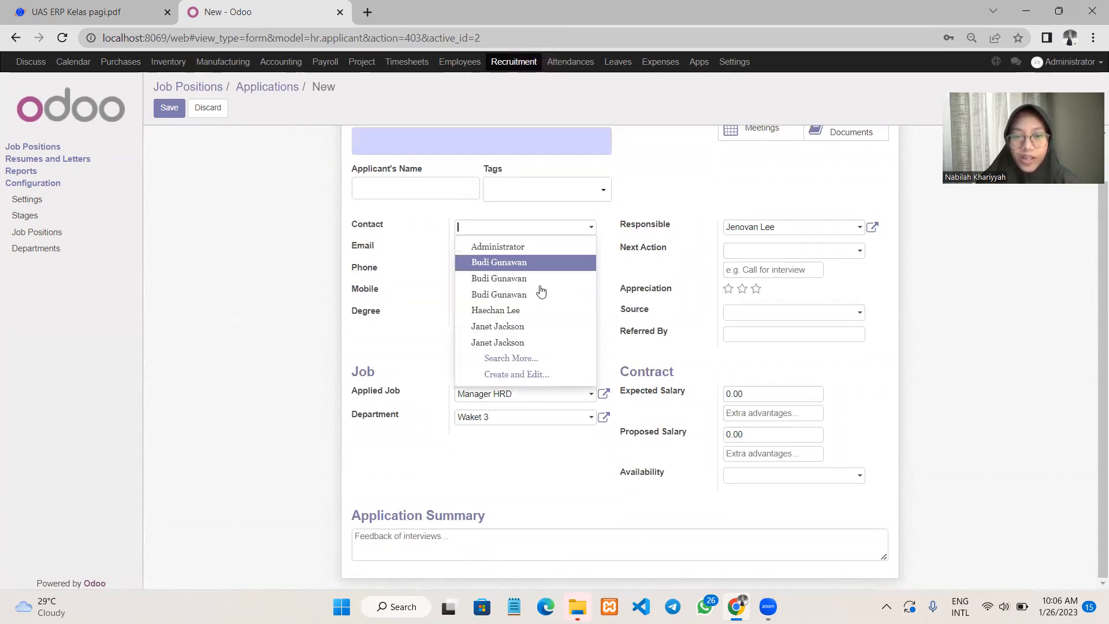
click(521, 375)
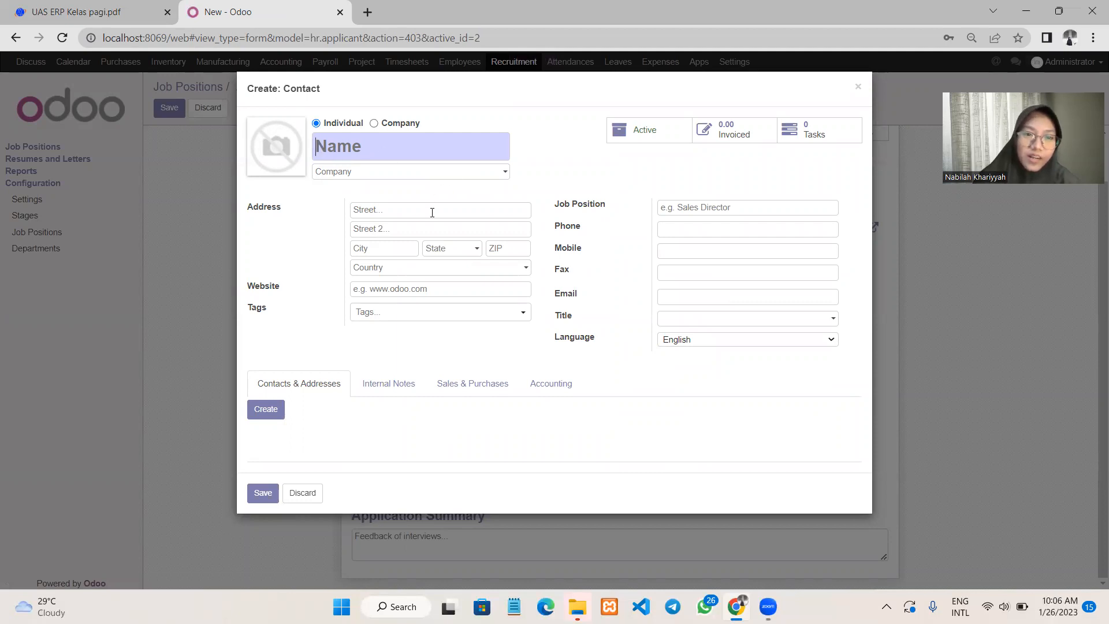
click(432, 212)
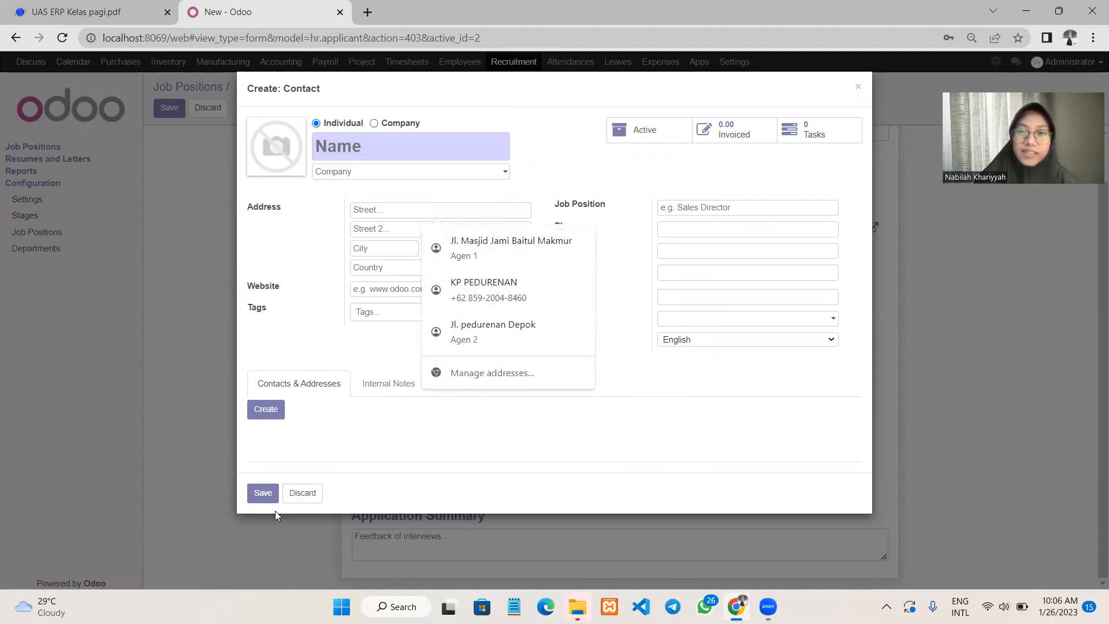
click(858, 87)
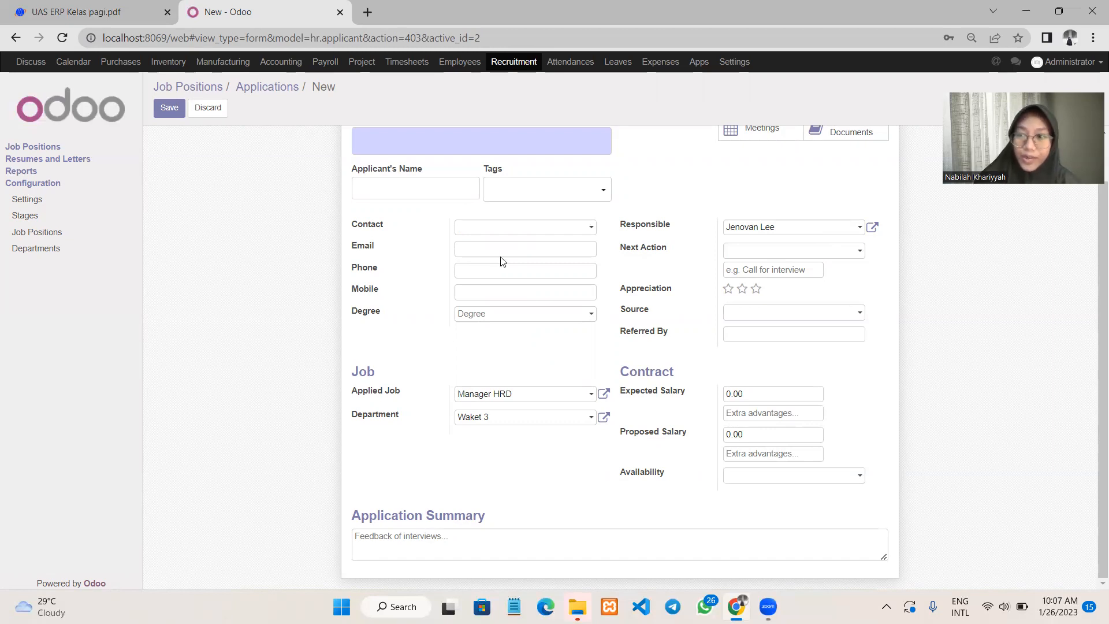
Step: Examine the applicant, job and contract fields of the new Manager HRD application form
scroll(494, 266, up, 1)
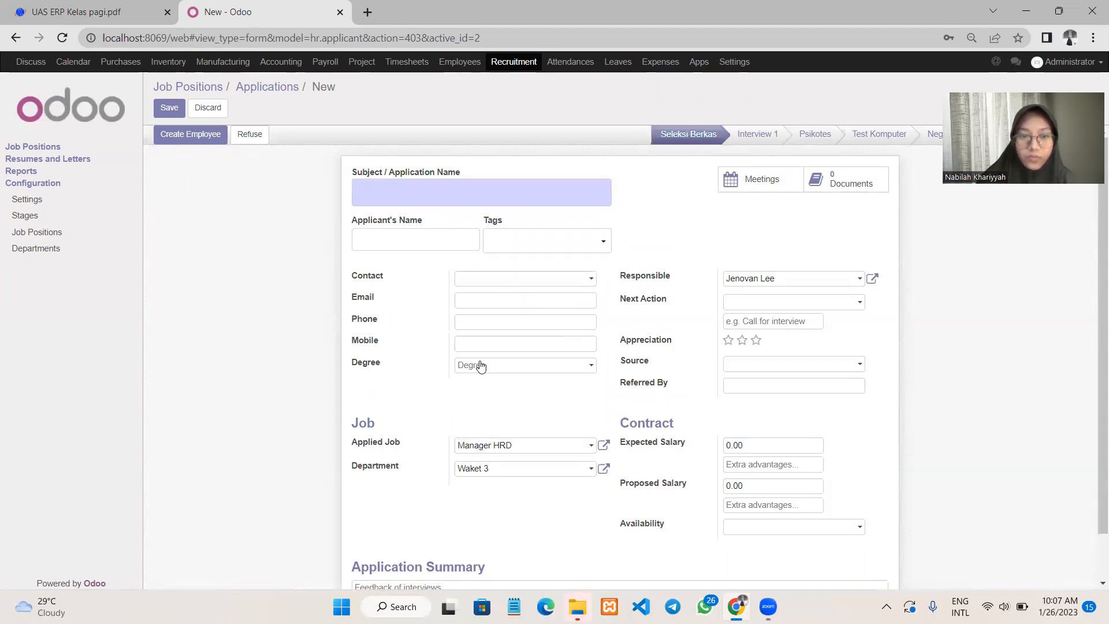
scroll(480, 364, down, 1)
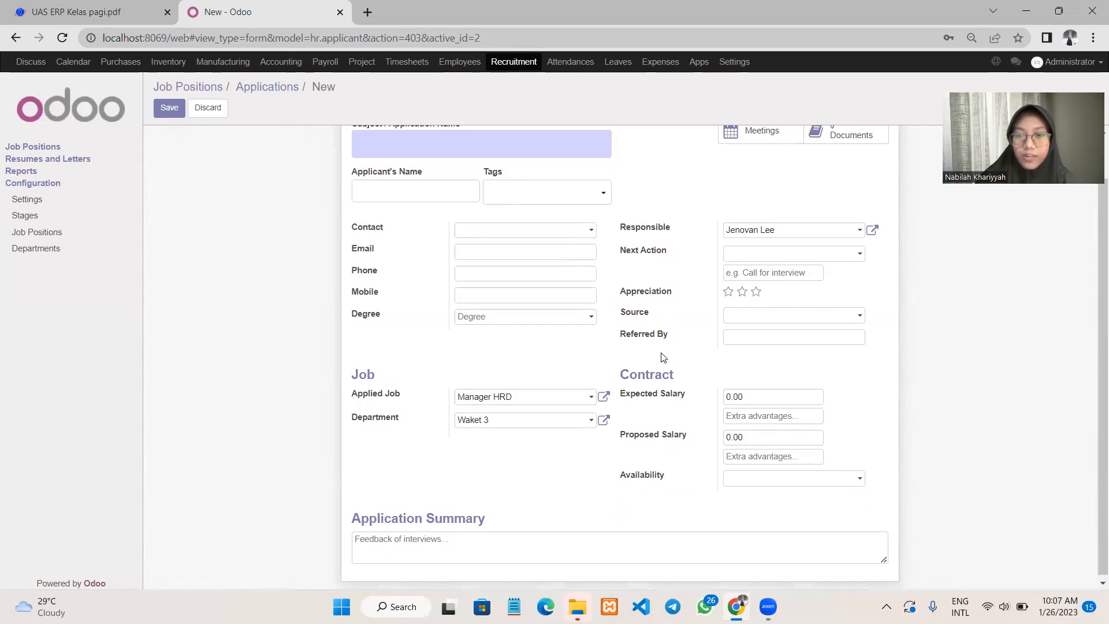
scroll(661, 354, up, 1)
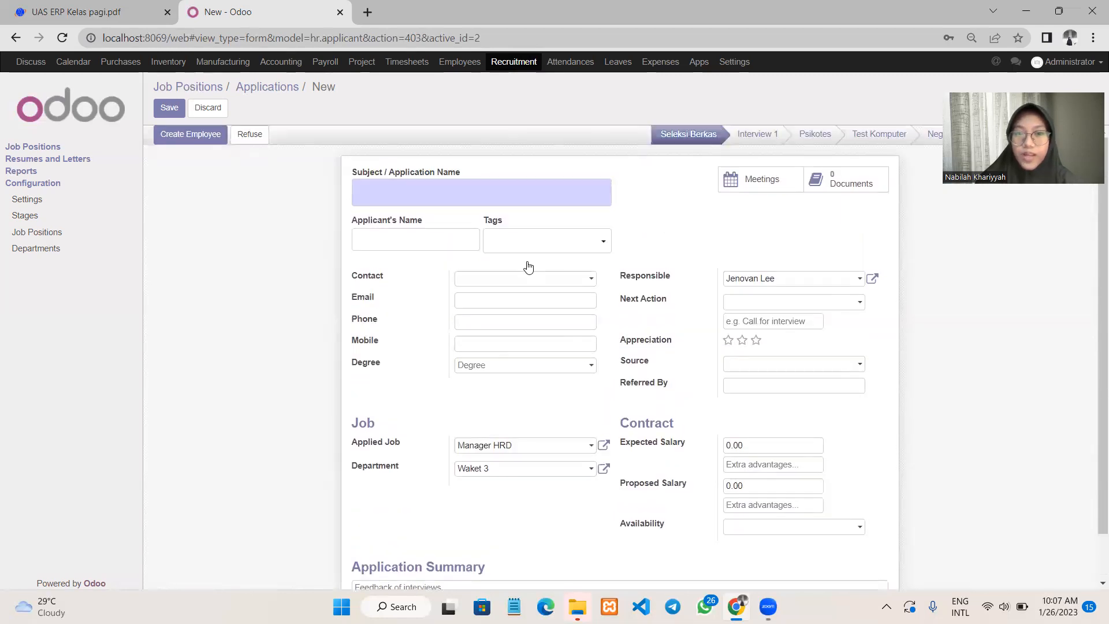
Step: Leave the new application form and review the Manager HRD recruitment stages from Seleksi Berkas to Tanda Tangan Kontrak
click(259, 90)
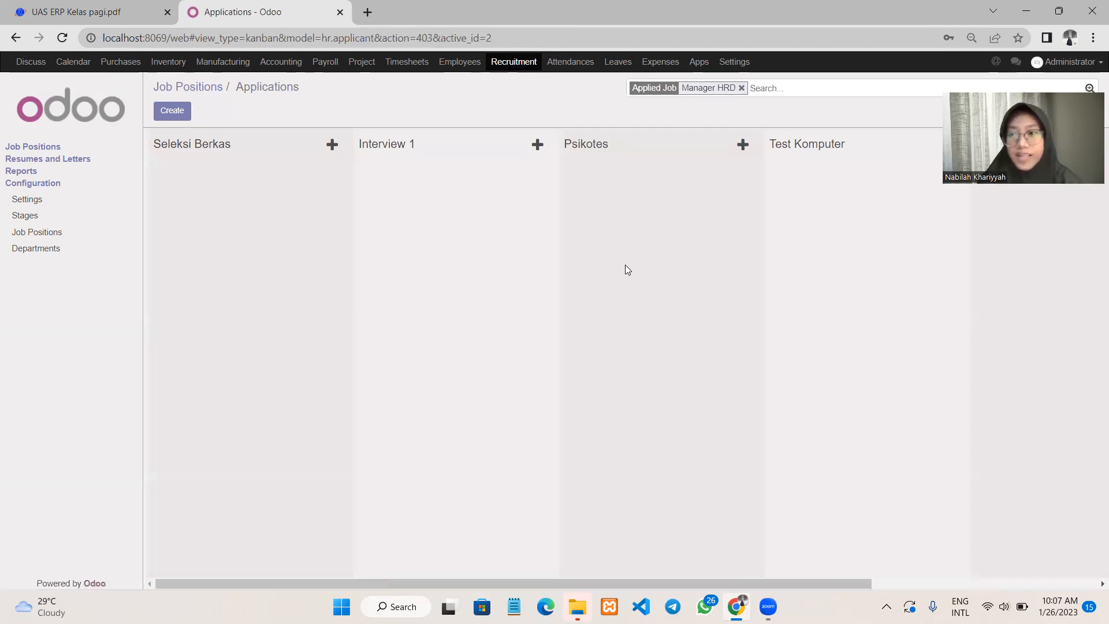
scroll(625, 264, right, 5)
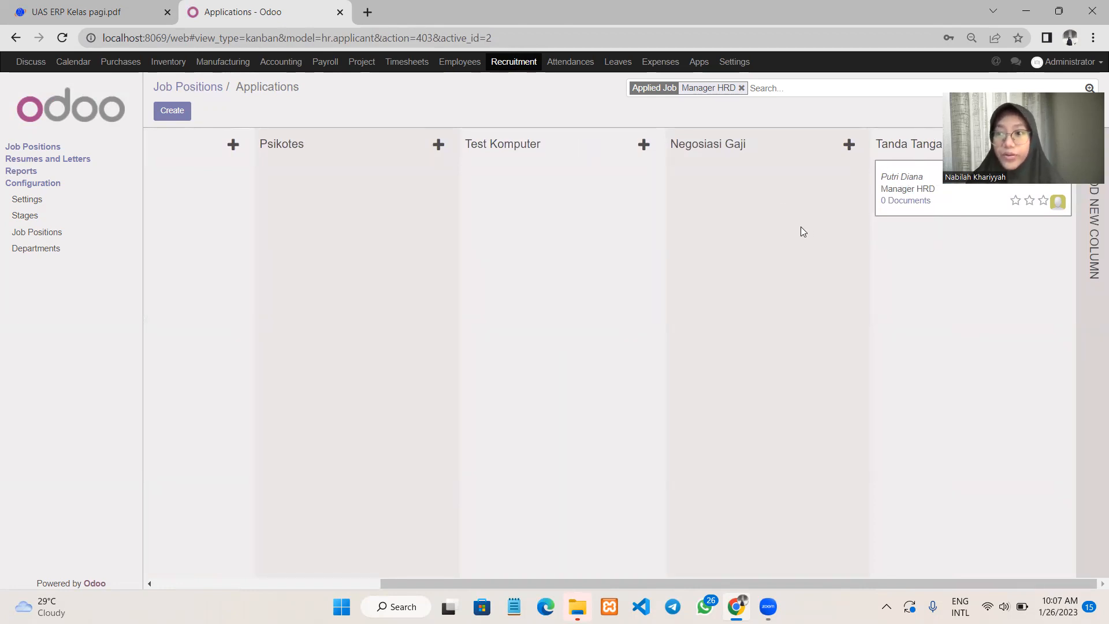
scroll(742, 241, left, 3)
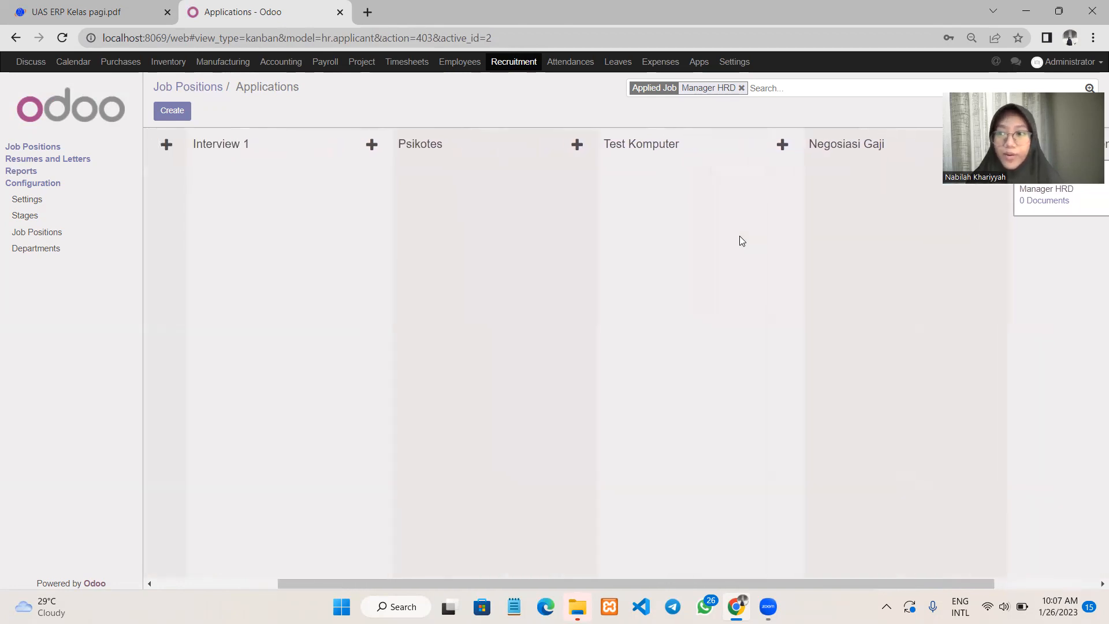
scroll(741, 241, left, 2)
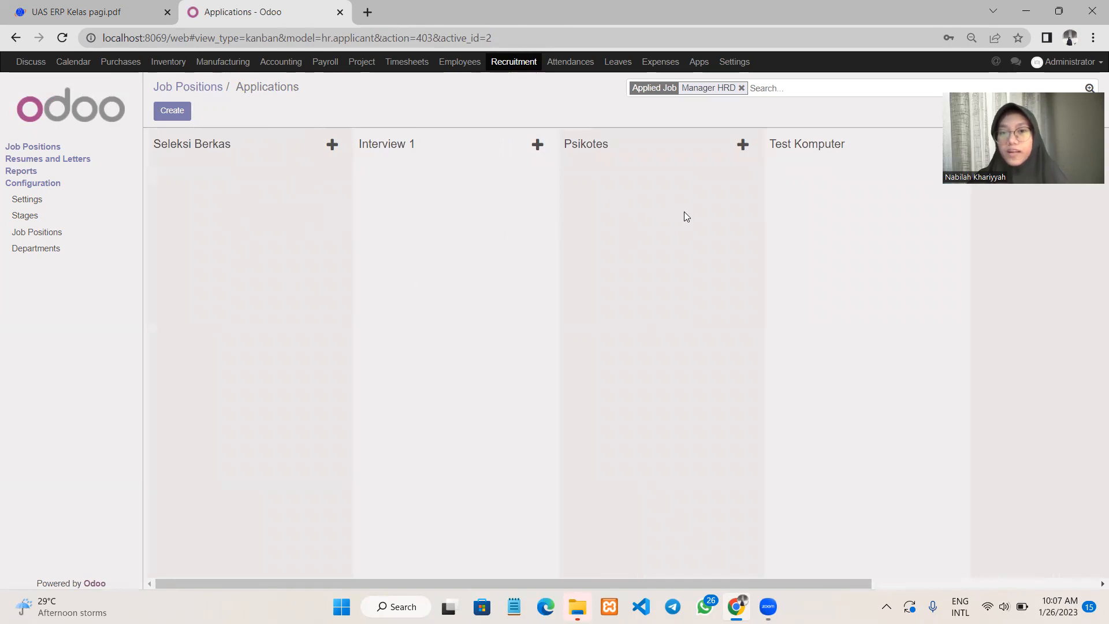
scroll(901, 203, right, 5)
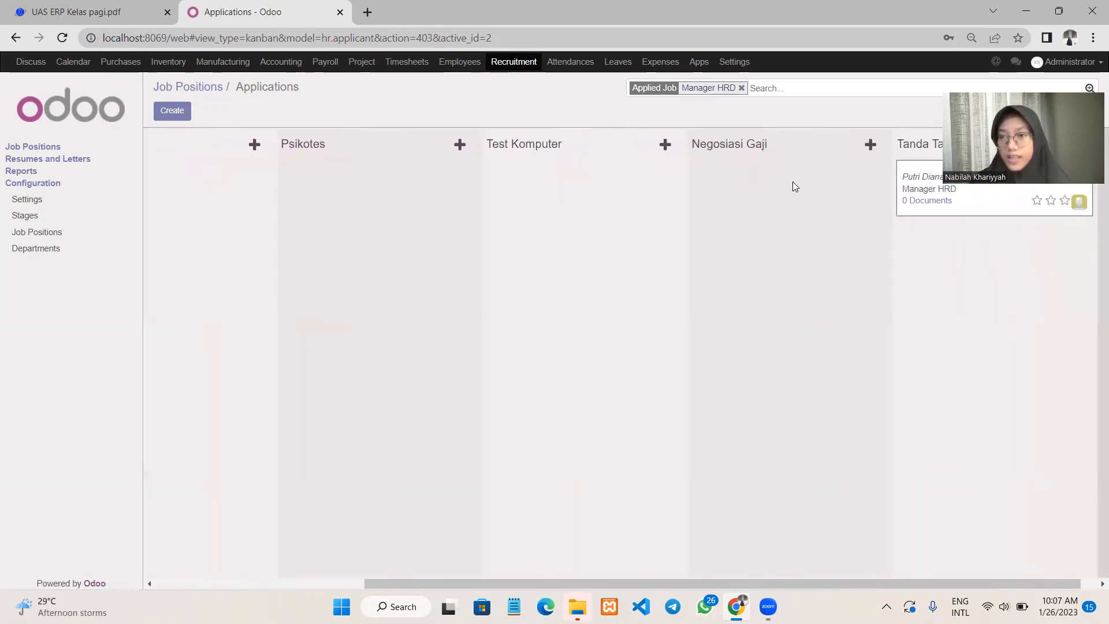
scroll(971, 234, right, 1)
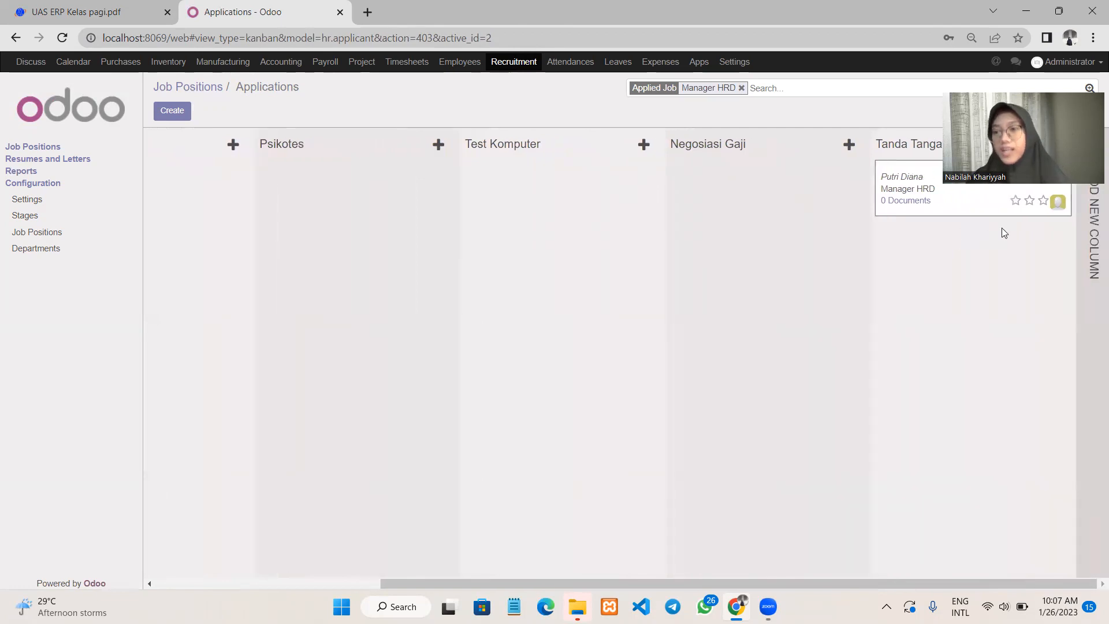
Step: Examine the contact, job and contract fields of the Manager HRD applicant in Tanda Tangan Kontrak in edit mode and save the record
click(936, 185)
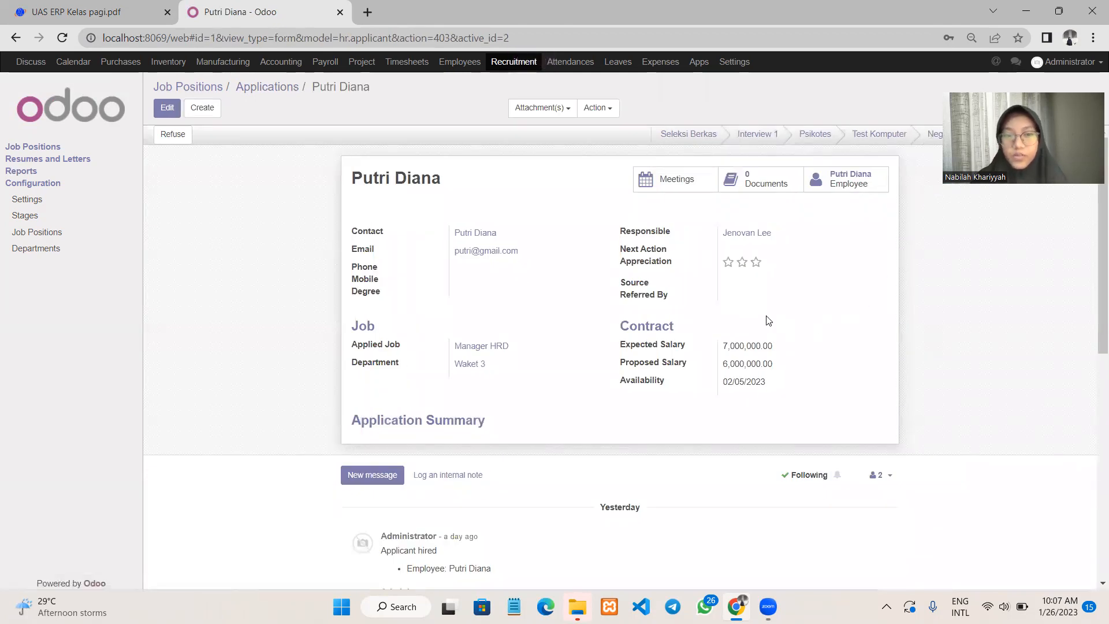
click(167, 107)
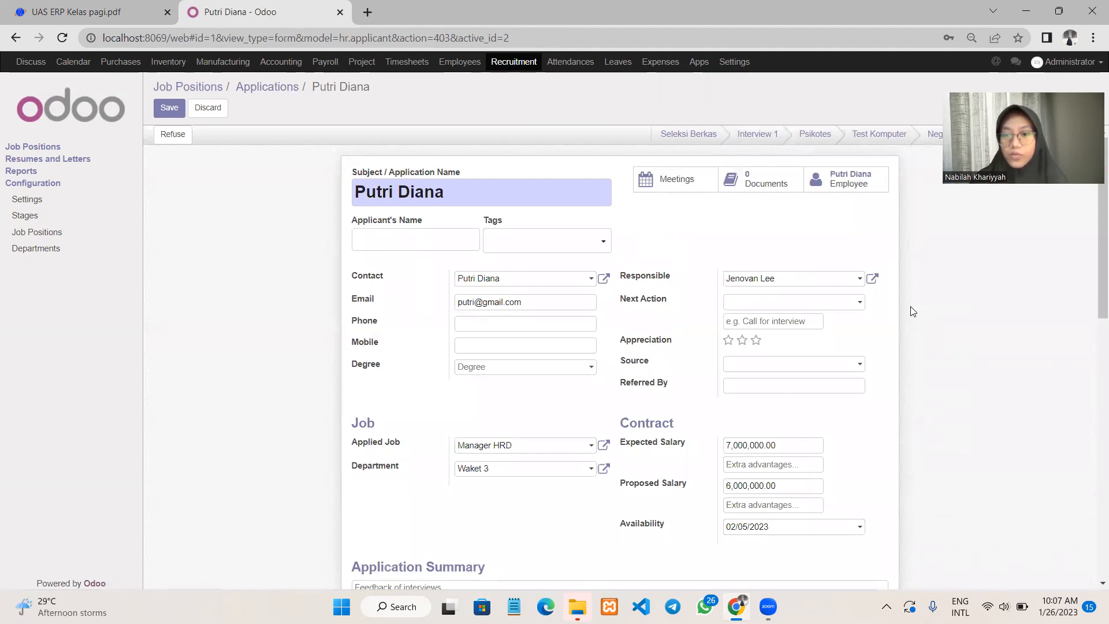
scroll(913, 312, down, 1)
scroll(913, 312, down, 1)
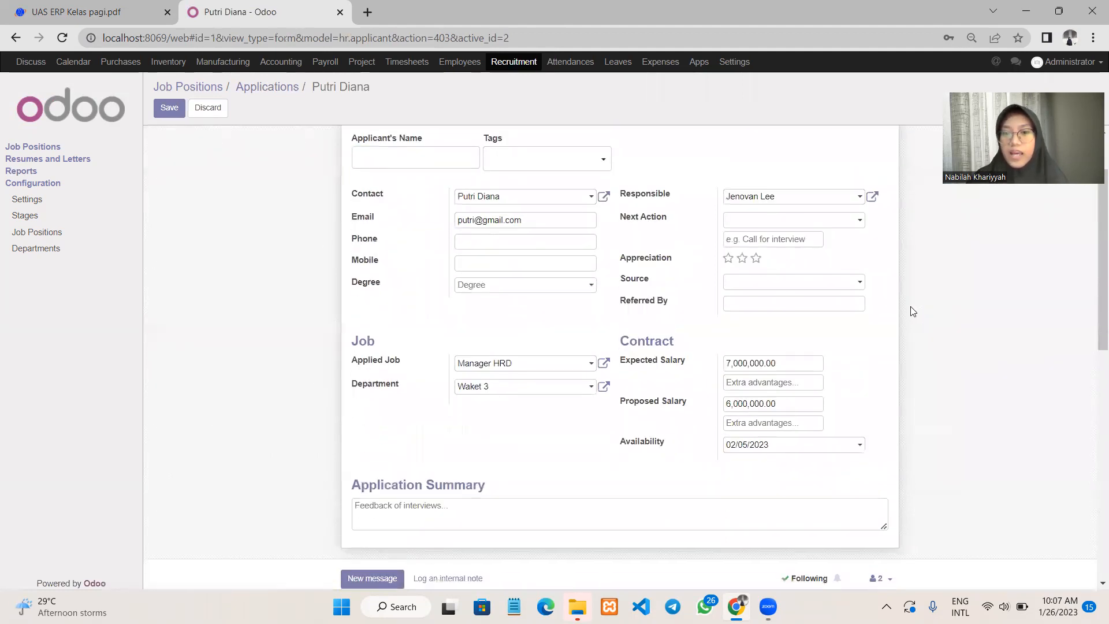
scroll(913, 312, up, 1)
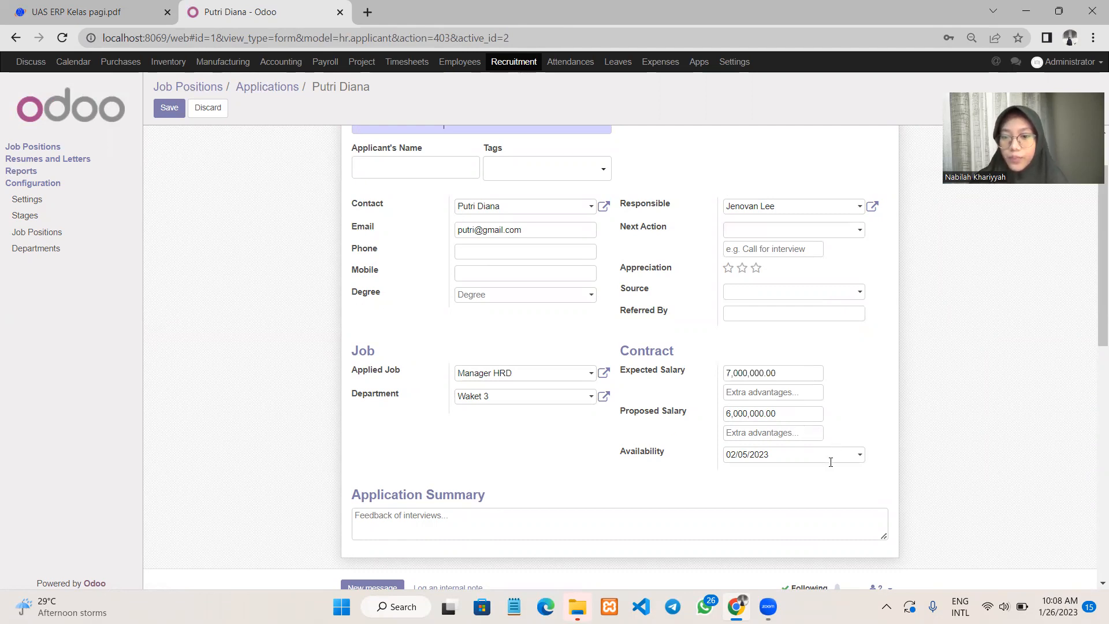
scroll(628, 444, down, 1)
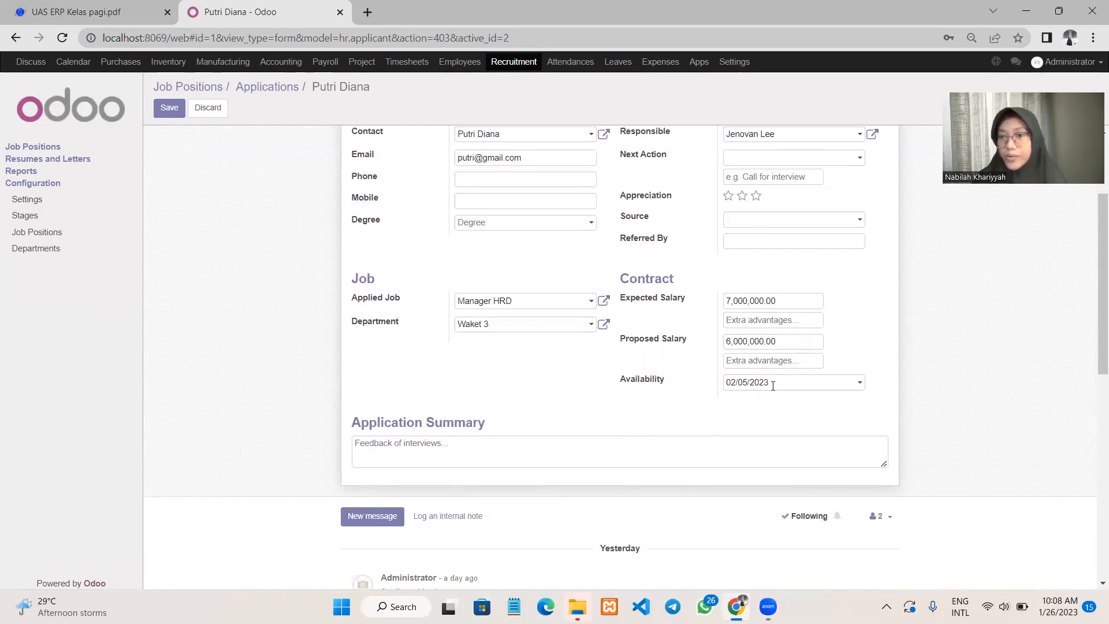
scroll(773, 386, up, 1)
scroll(569, 362, up, 2)
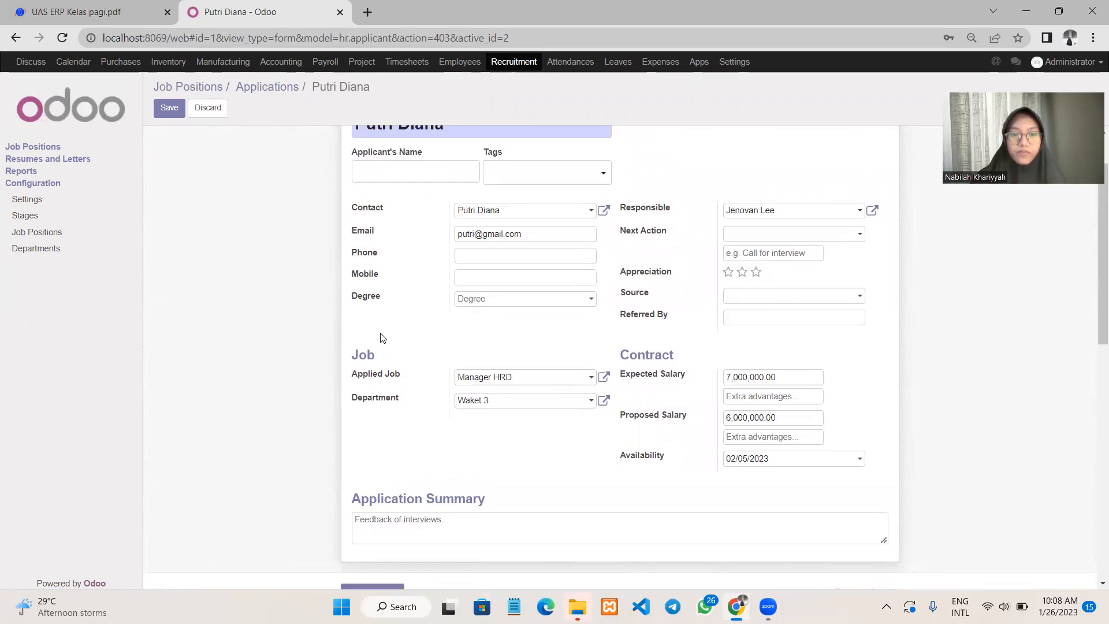
click(168, 109)
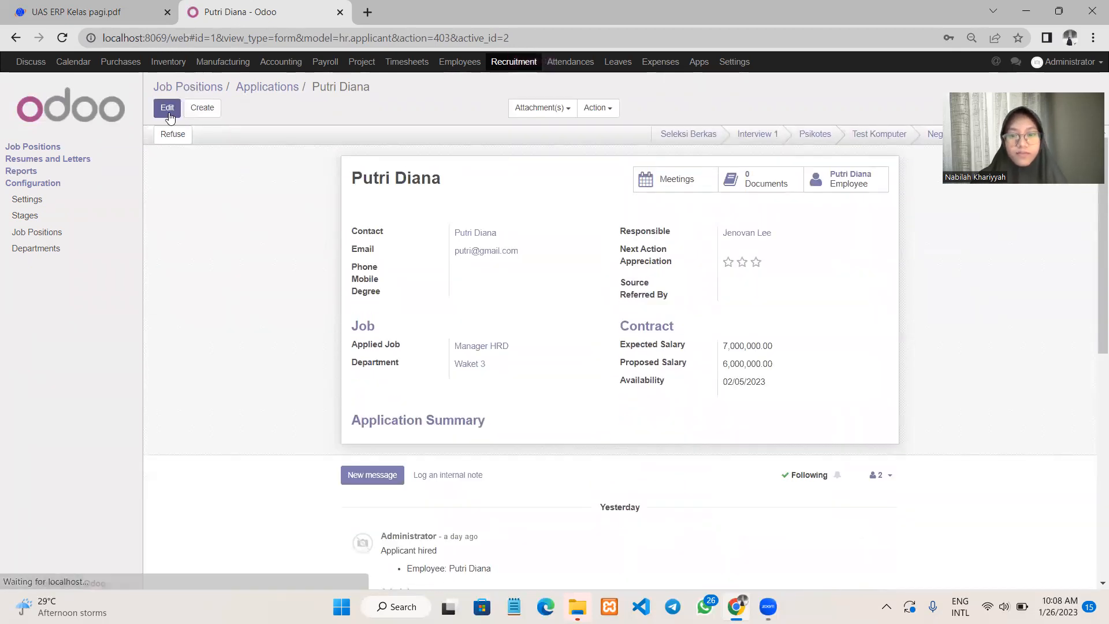
scroll(630, 370, down, 1)
scroll(629, 373, up, 1)
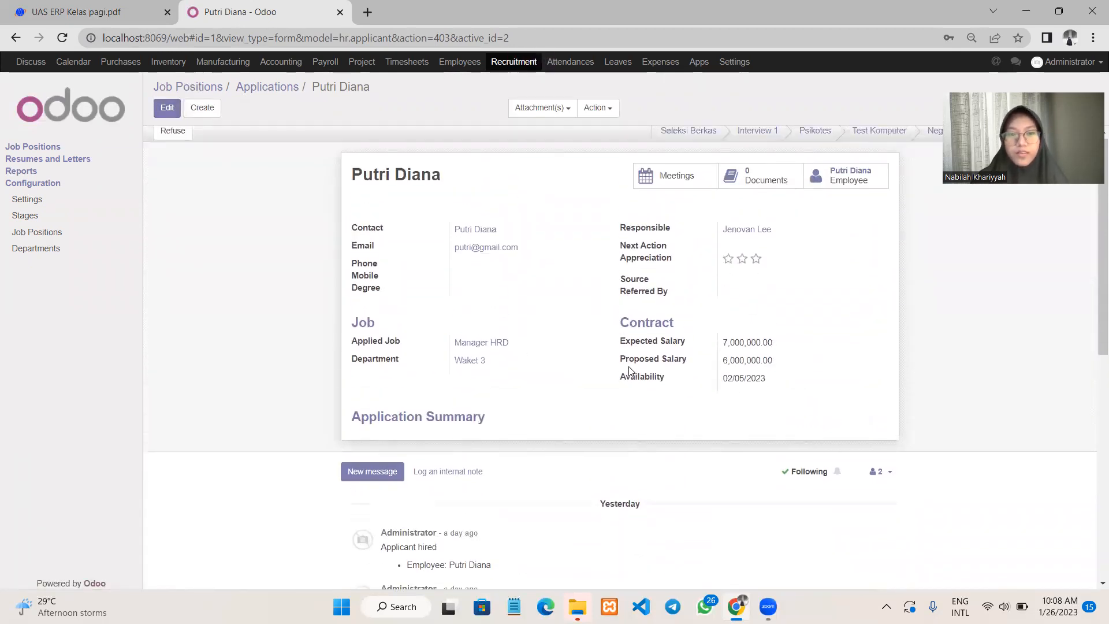
Step: Return to the job positions and view the Staff HRD applications through the Tanda Tangan Kontrak stage
click(219, 86)
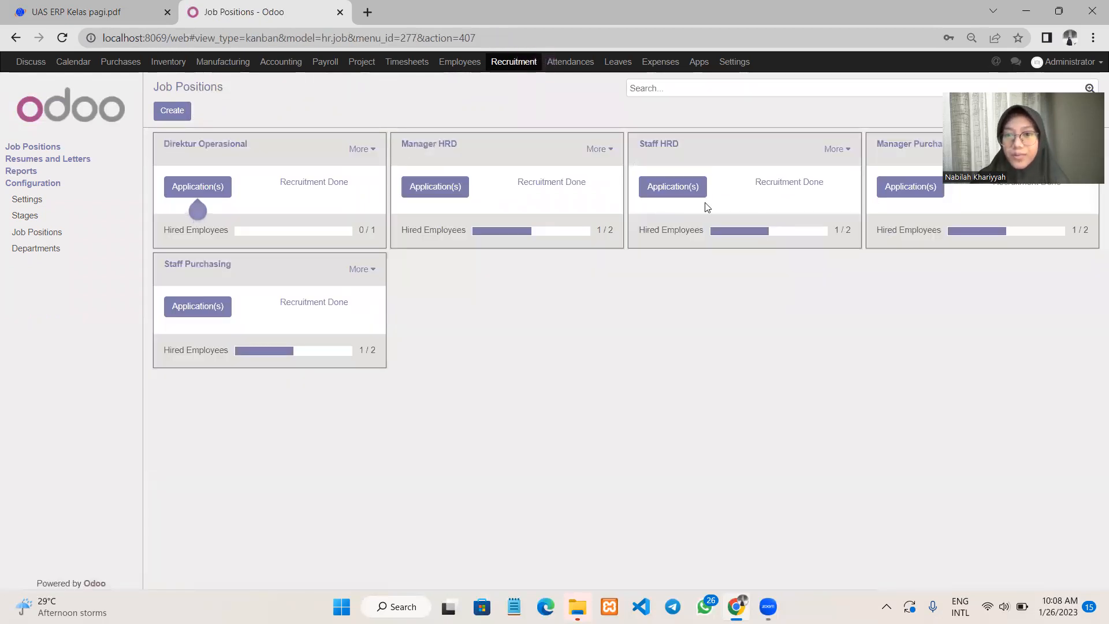
click(695, 191)
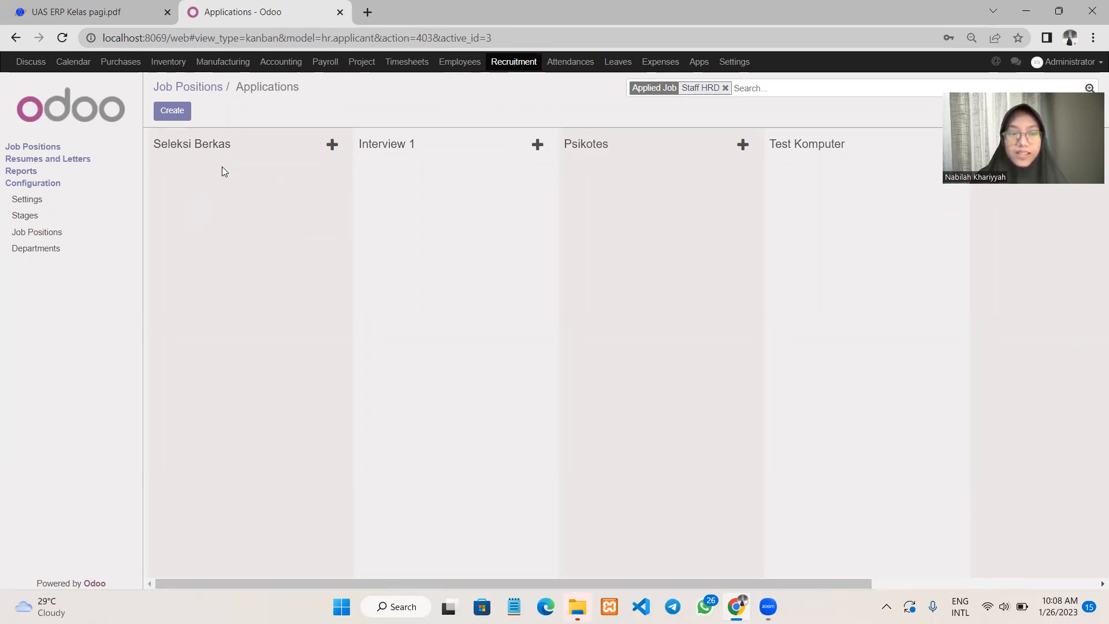
scroll(385, 180, right, 2)
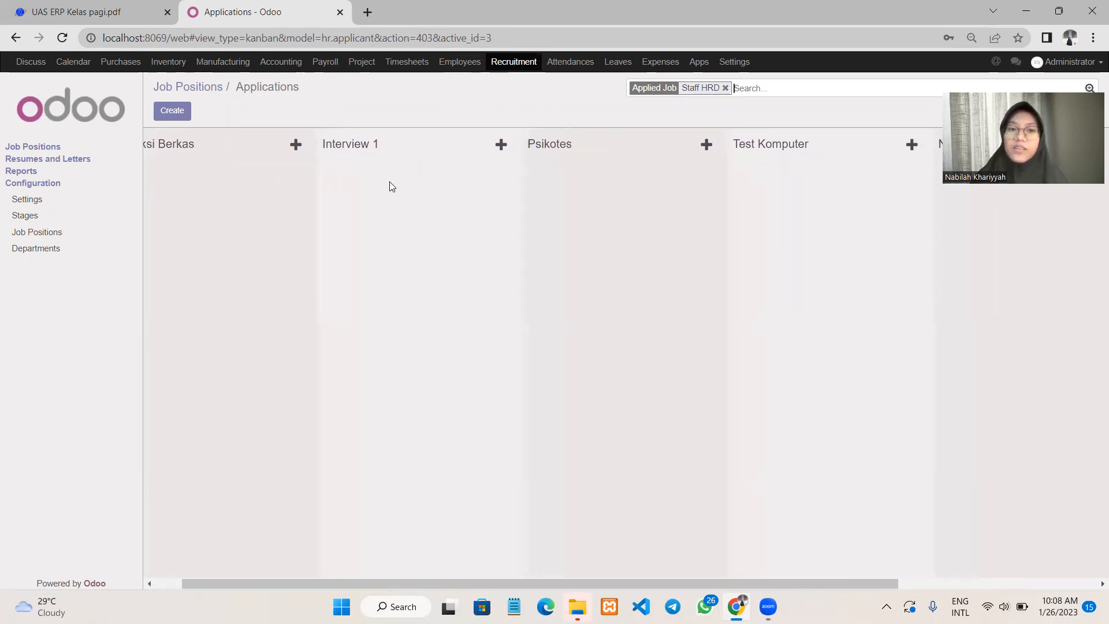
scroll(392, 185, right, 5)
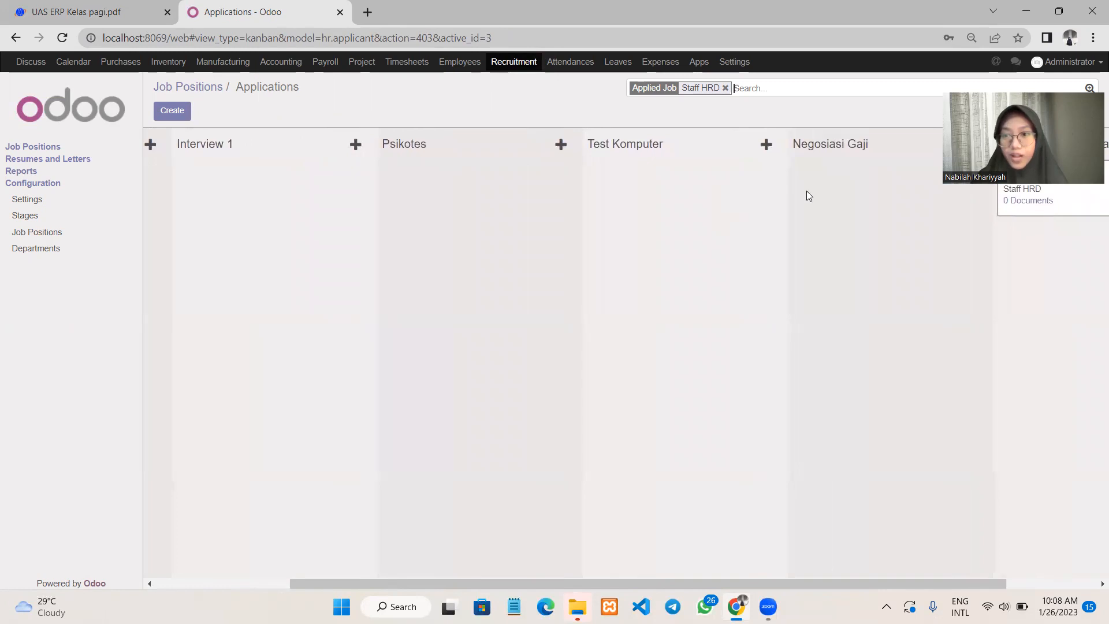
scroll(809, 195, right, 4)
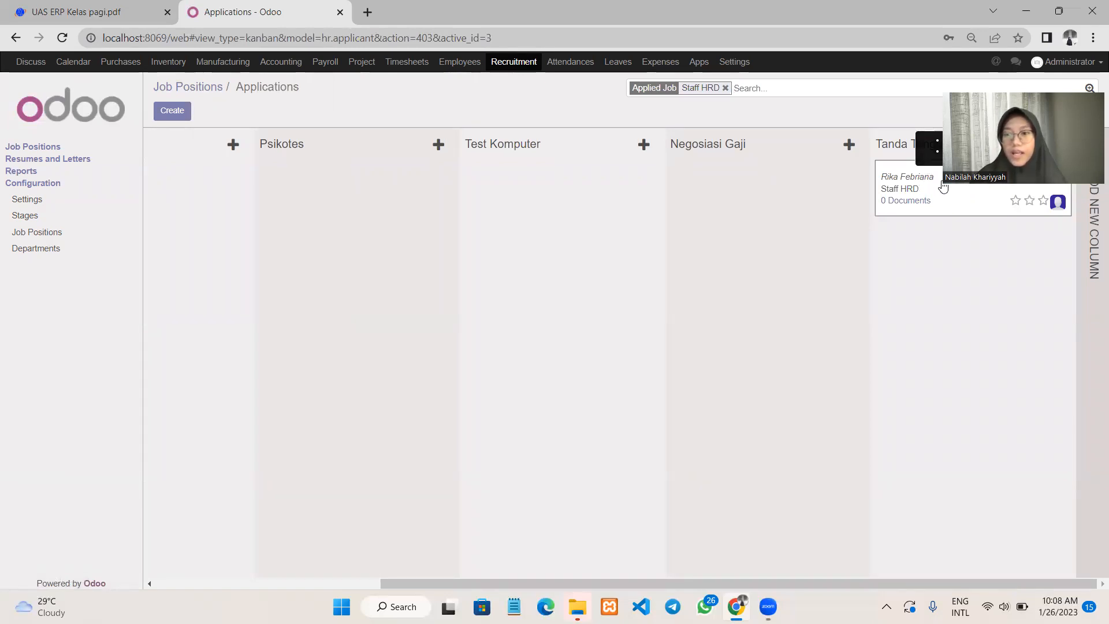
Step: Open the Staff HRD applicant's application and examine the job, contract and stage history details
click(943, 188)
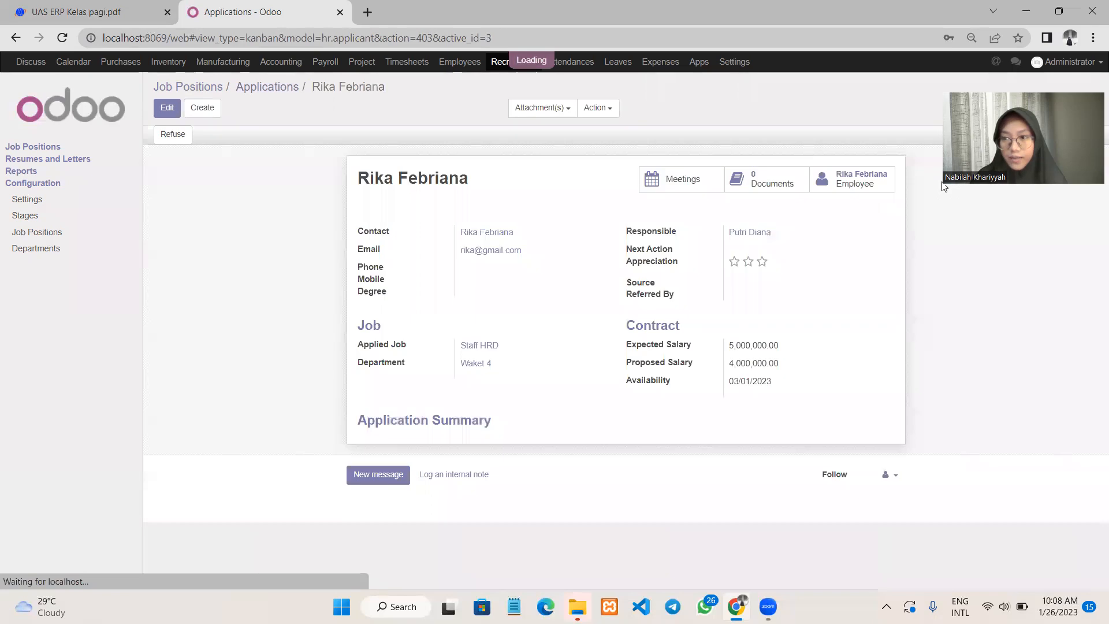
scroll(908, 216, down, 1)
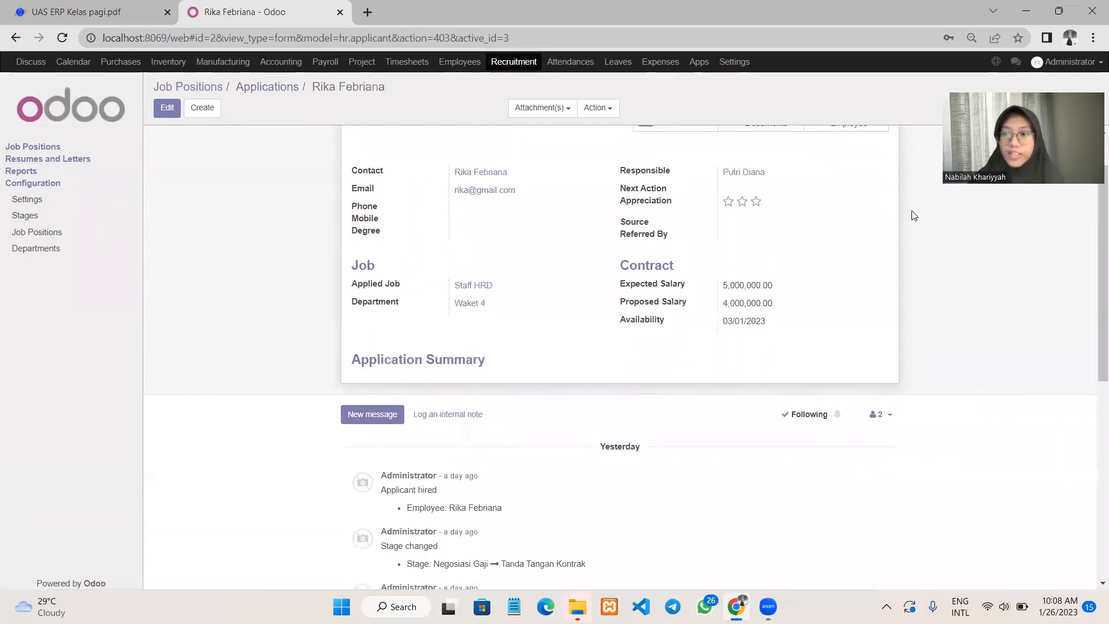
scroll(914, 216, up, 1)
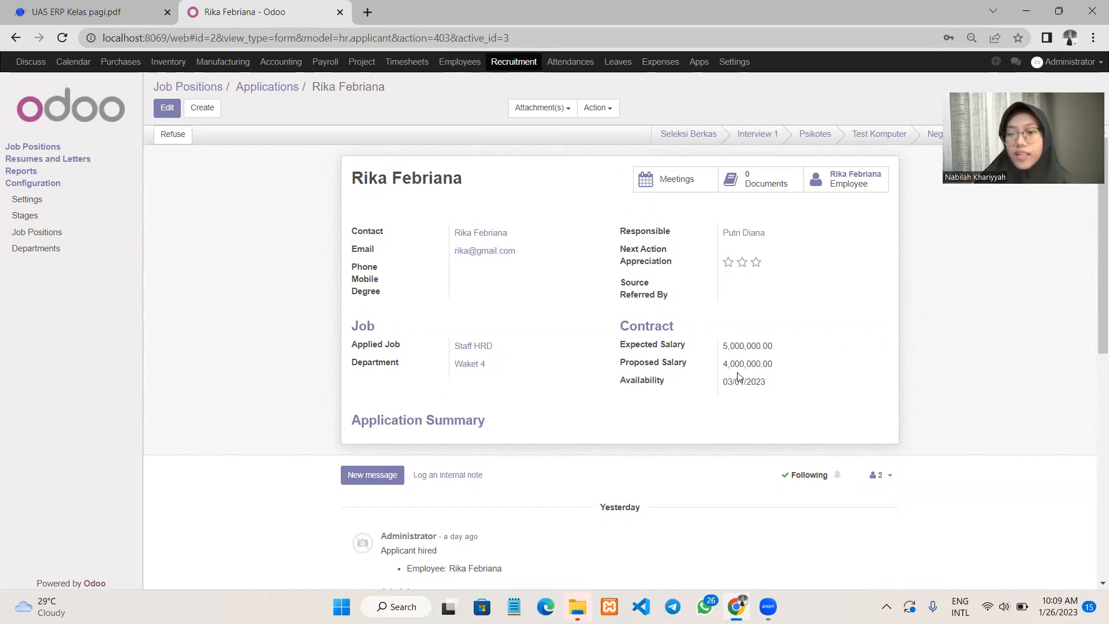
scroll(775, 376, down, 3)
scroll(776, 376, up, 3)
Step: Open the Manager Purchasing applications from the job positions overview and move the applicant from Seleksi Berkas to Interview 1
click(208, 91)
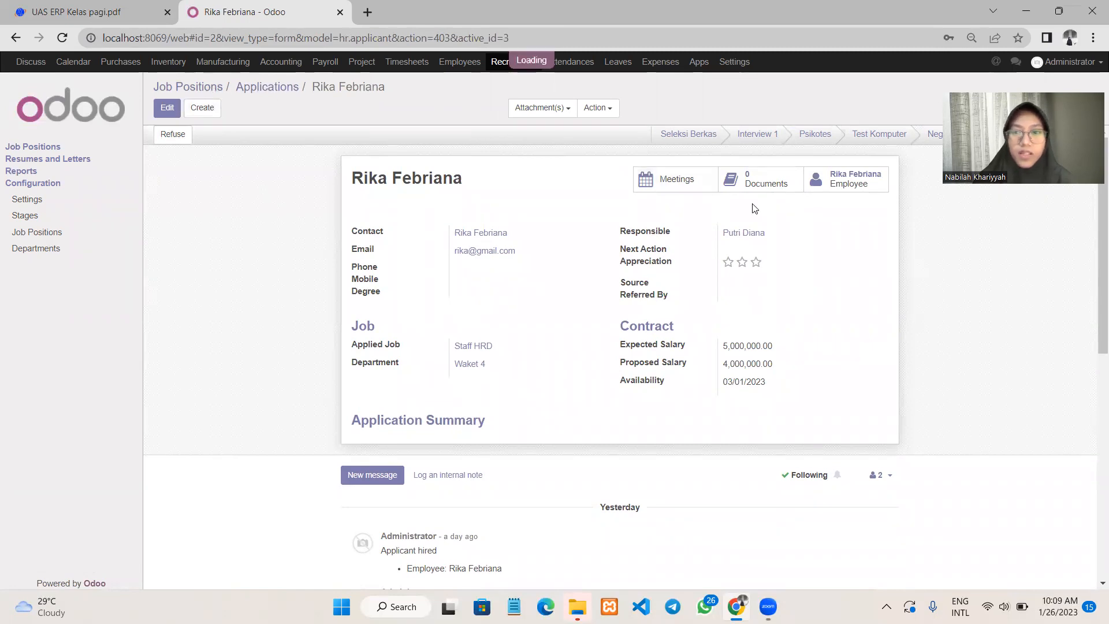
click(904, 191)
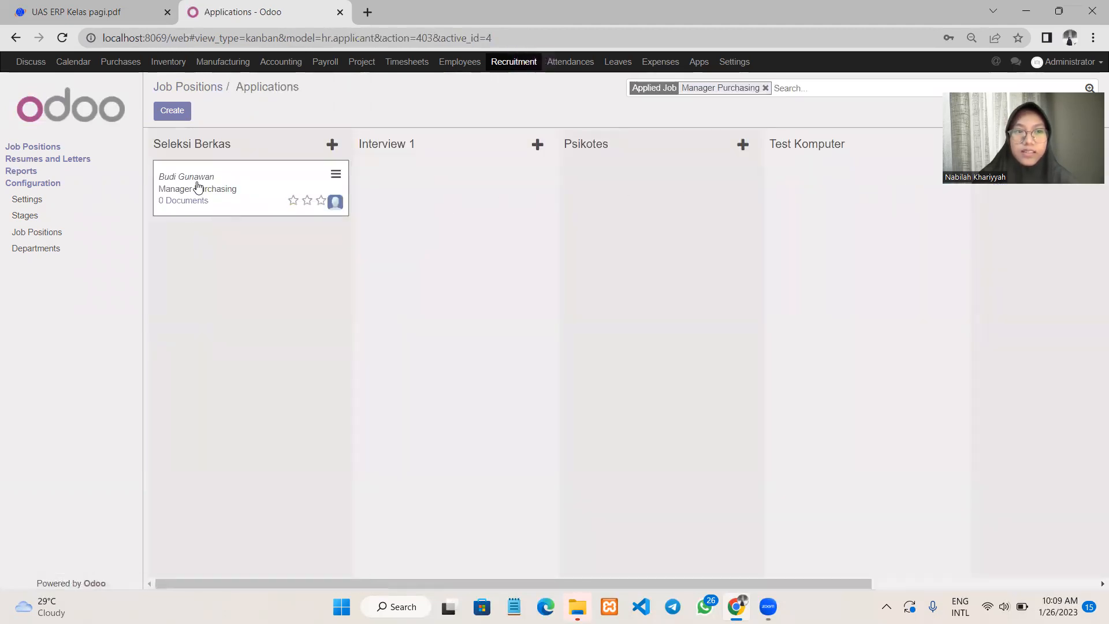
mouse_move(202, 178)
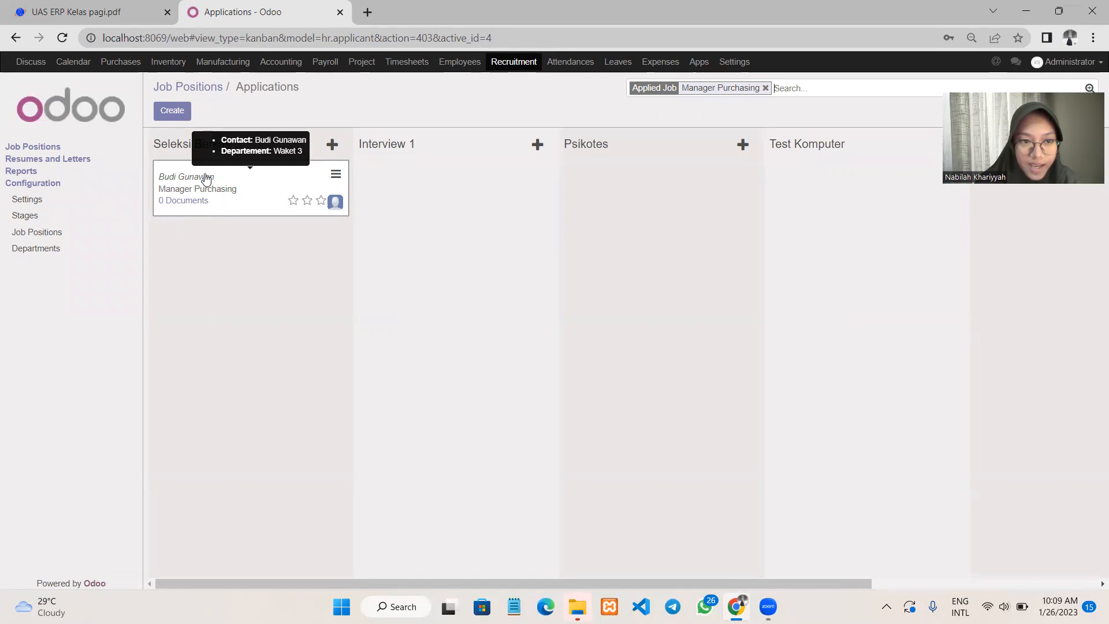
drag(227, 177, 565, 179)
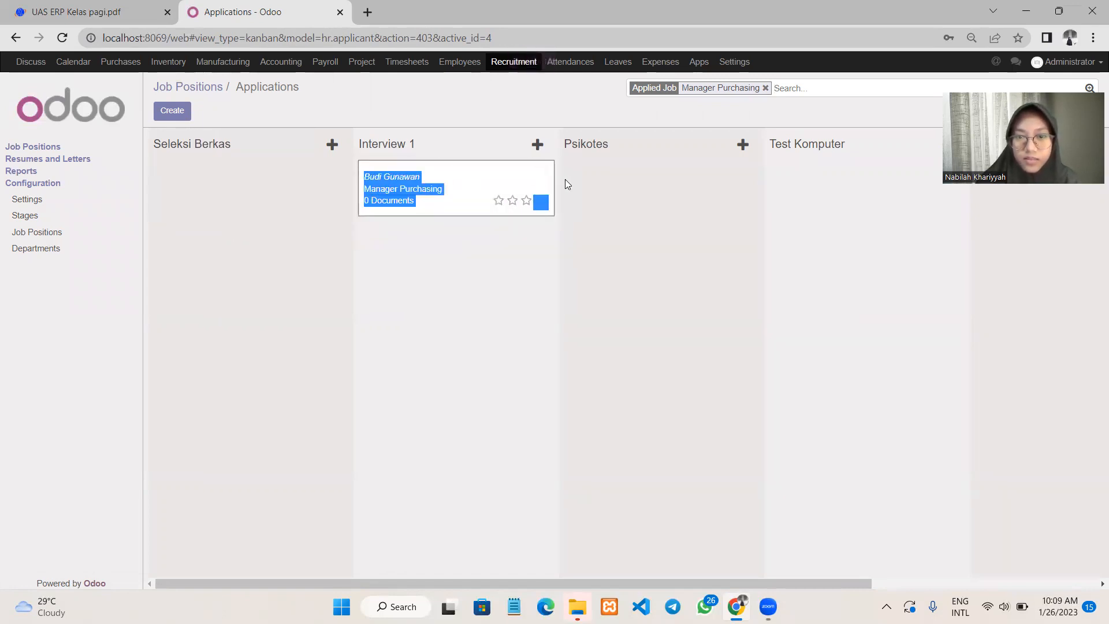
click(451, 169)
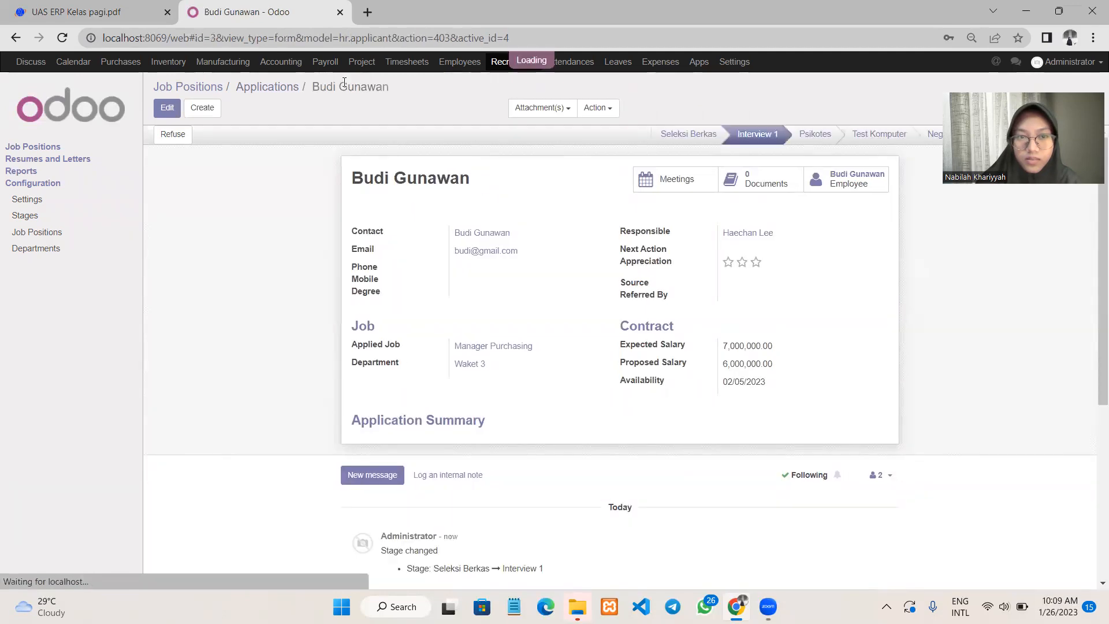
click(288, 88)
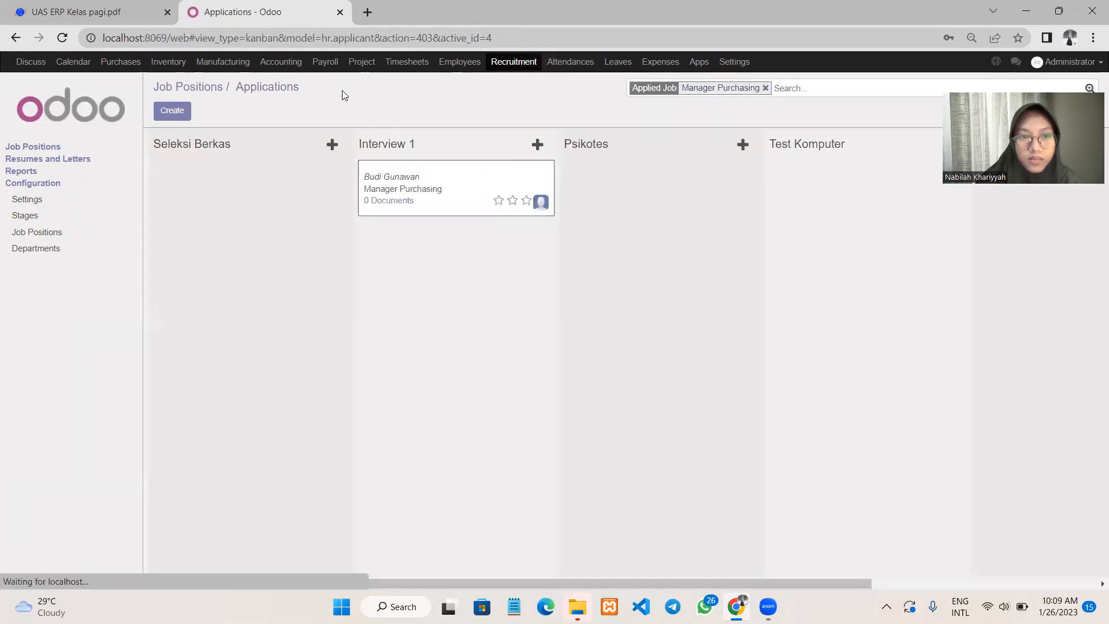
Step: Advance the Manager Purchasing applicant from Interview 1 through Test Komputer and Negosiasi Gaji to Tanda Tangan Kontrak
drag(441, 168, 844, 189)
scroll(809, 237, right, 5)
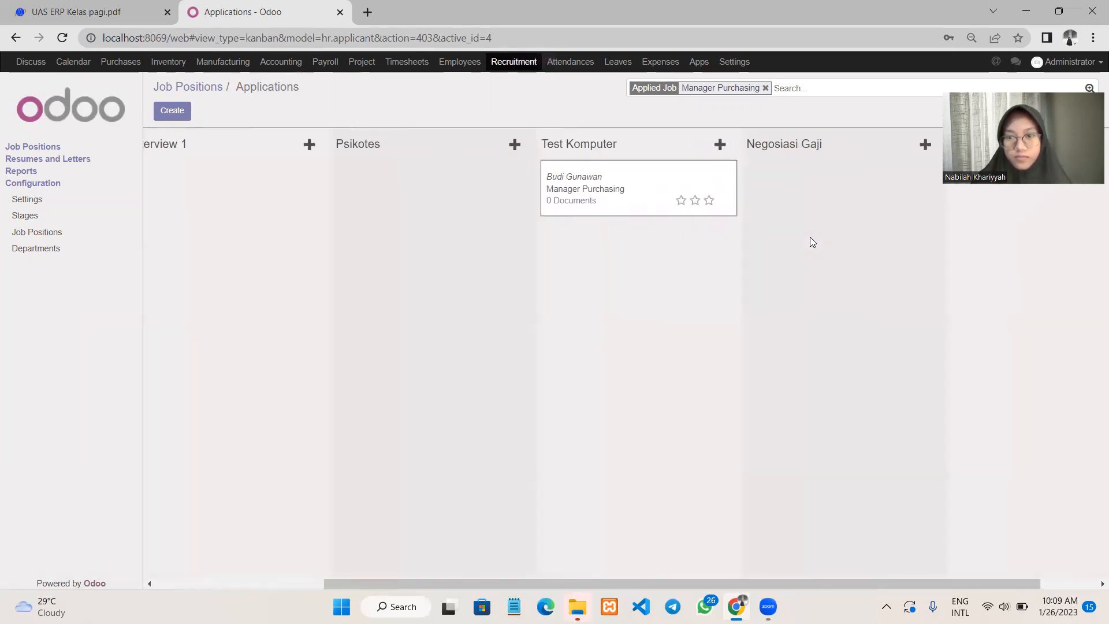
drag(556, 172, 954, 189)
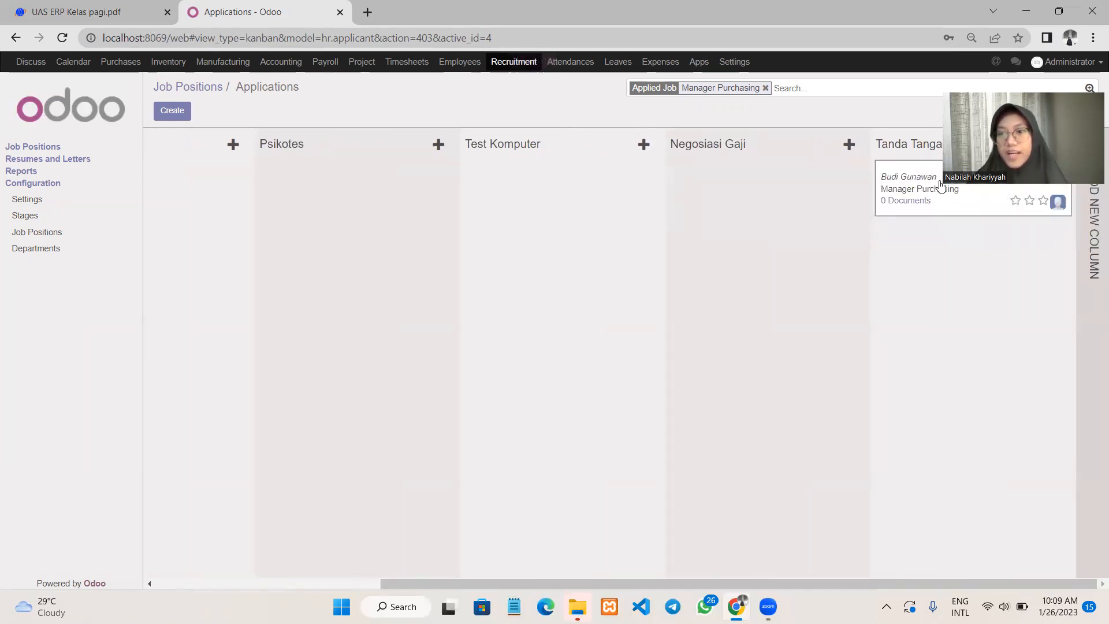
Step: Open the Manager Purchasing applicant's application and examine the contact, job and contract details
click(940, 186)
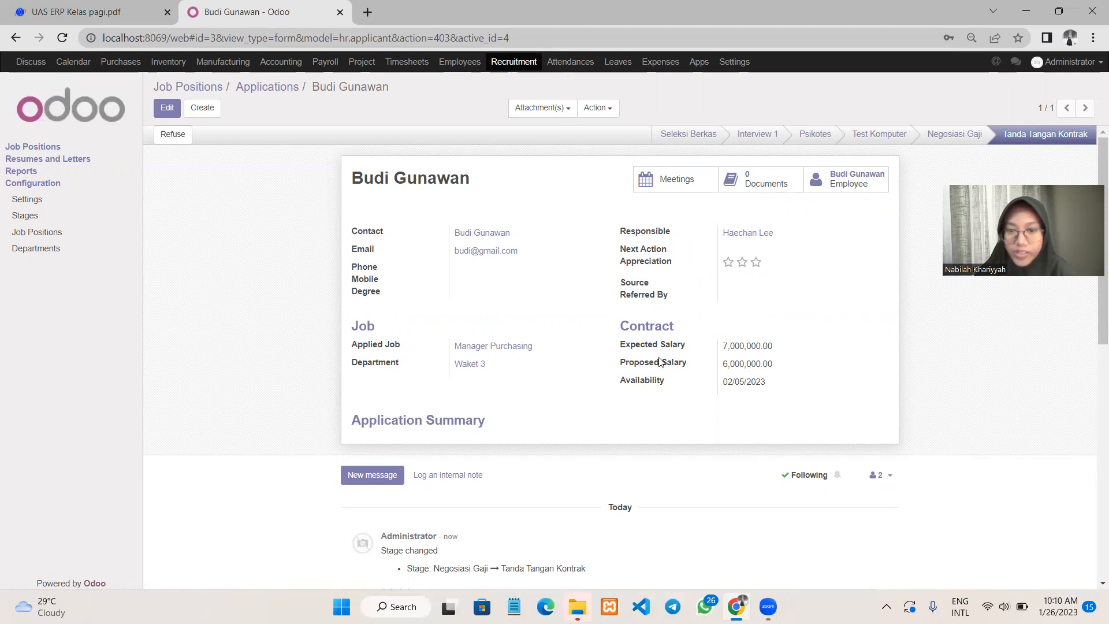
mouse_move(646, 363)
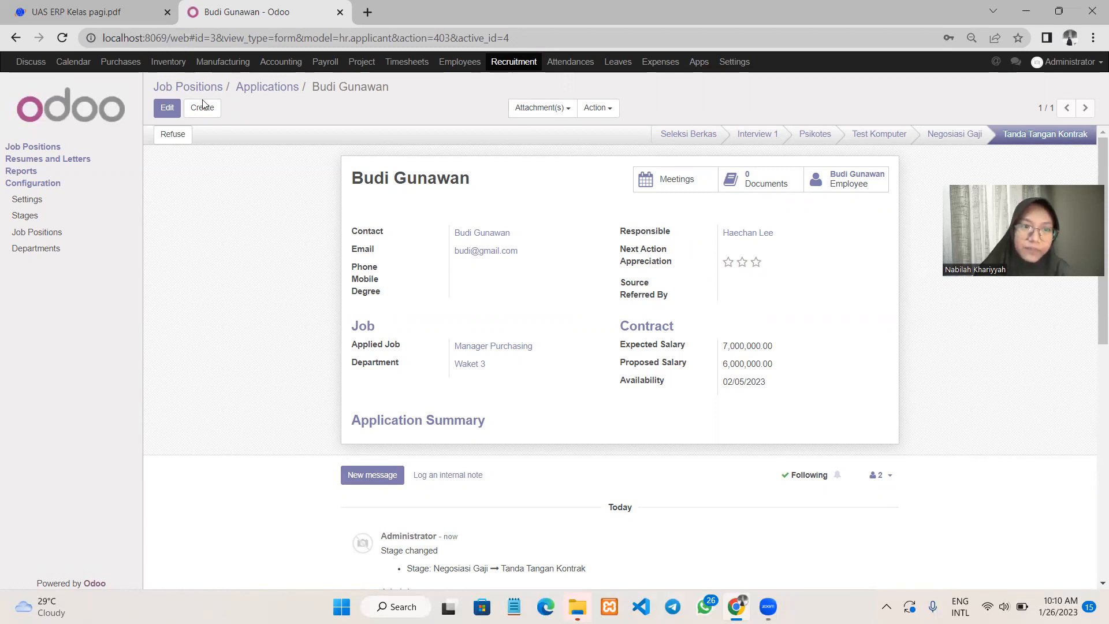
Step: Return to the job positions and view the Staff Purchasing applications through the Tanda Tangan Kontrak stage
click(186, 89)
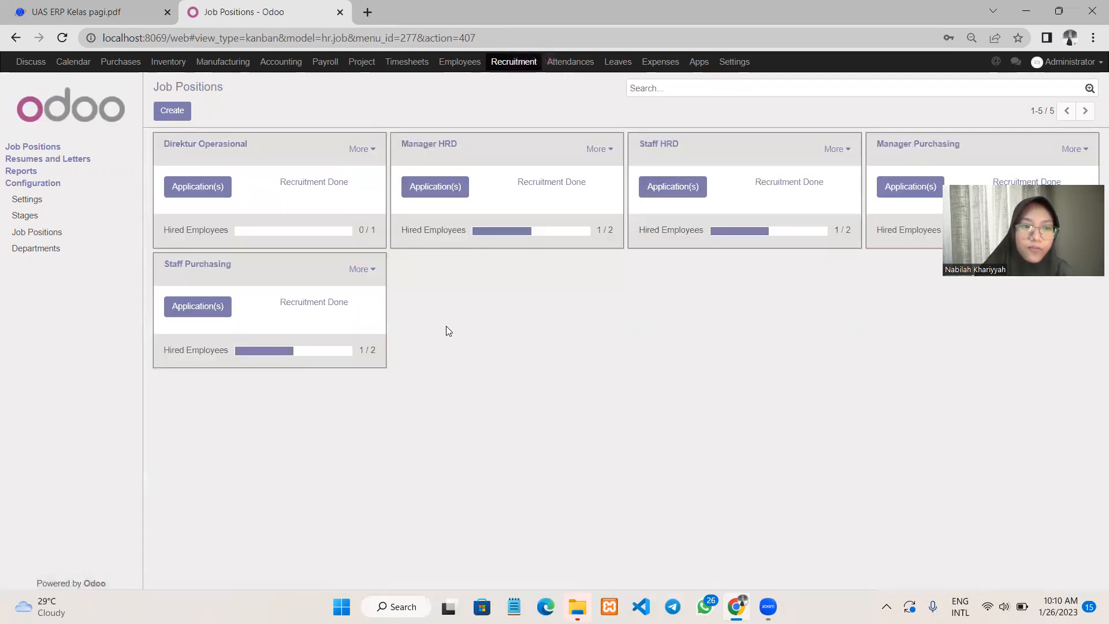
click(186, 309)
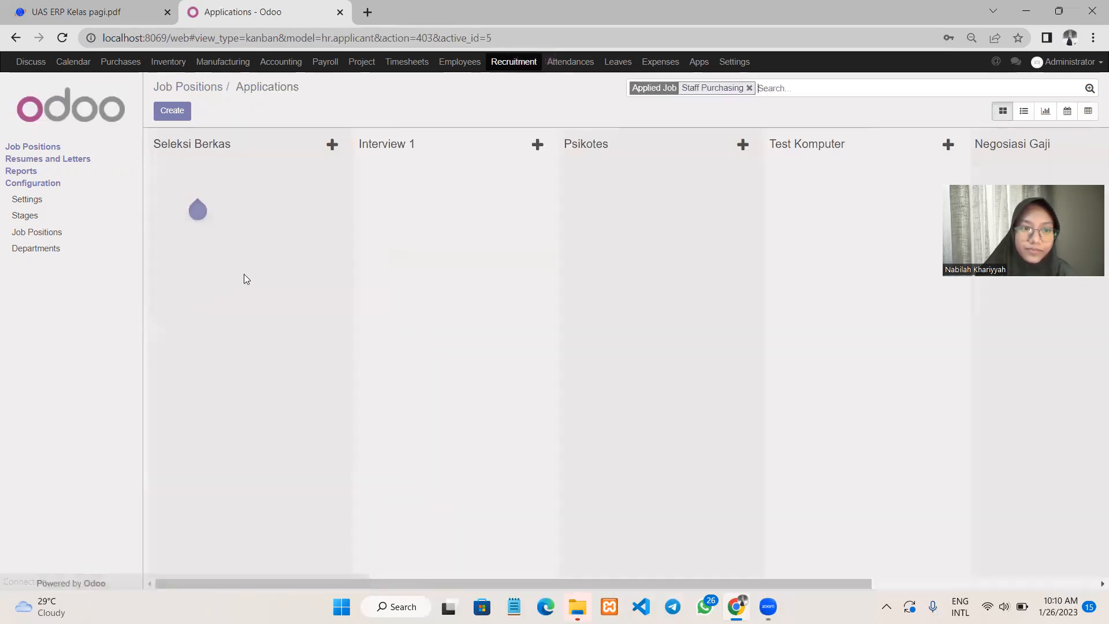
scroll(731, 263, right, 5)
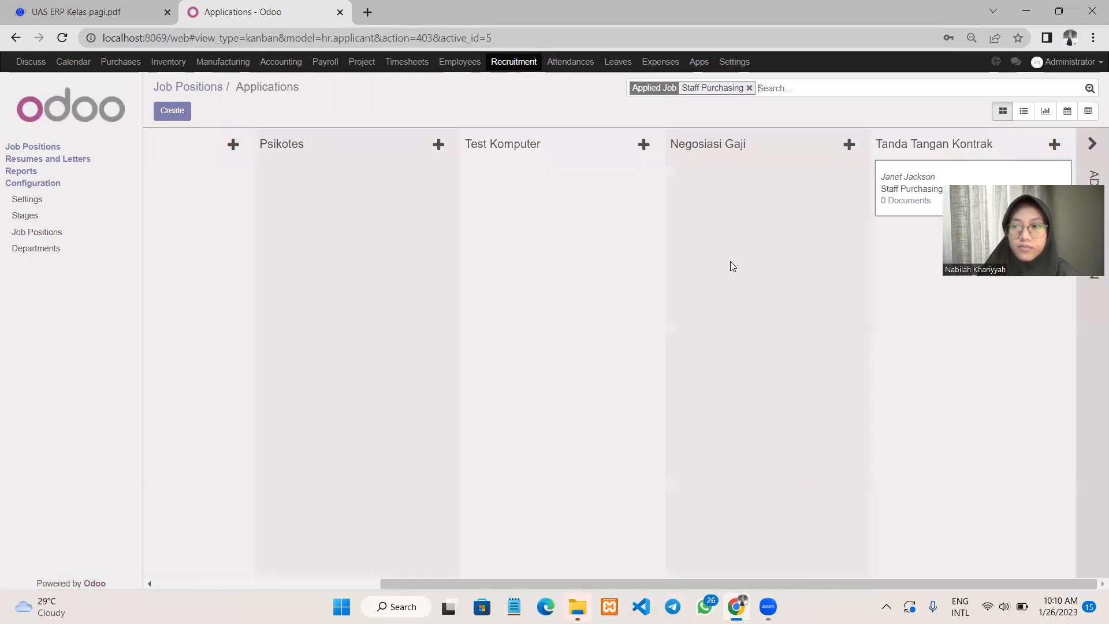
Step: Review the Staff Purchasing recruitment stages, examine the applicant's contact, job and contract details, and return to the job positions overview
scroll(730, 266, right, 1)
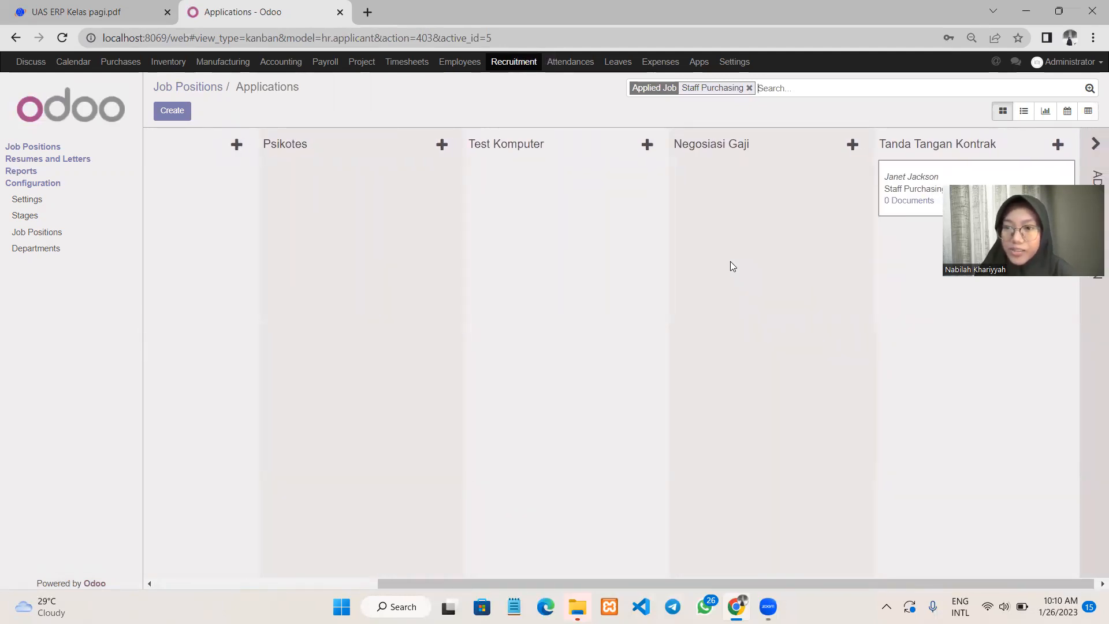
scroll(731, 263, left, 6)
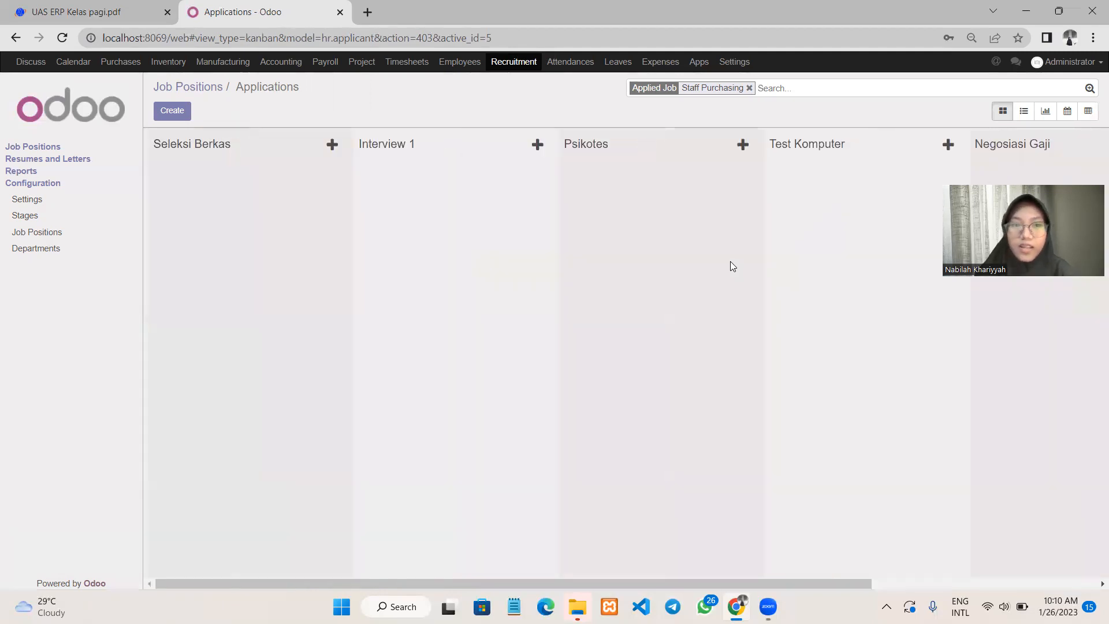
scroll(730, 266, right, 6)
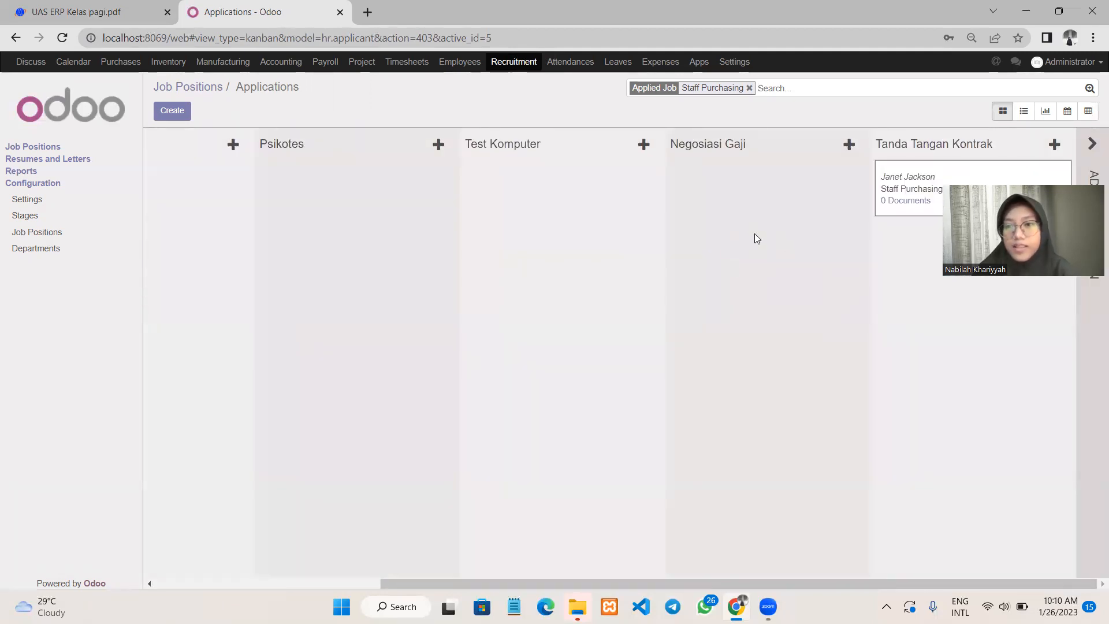
click(960, 175)
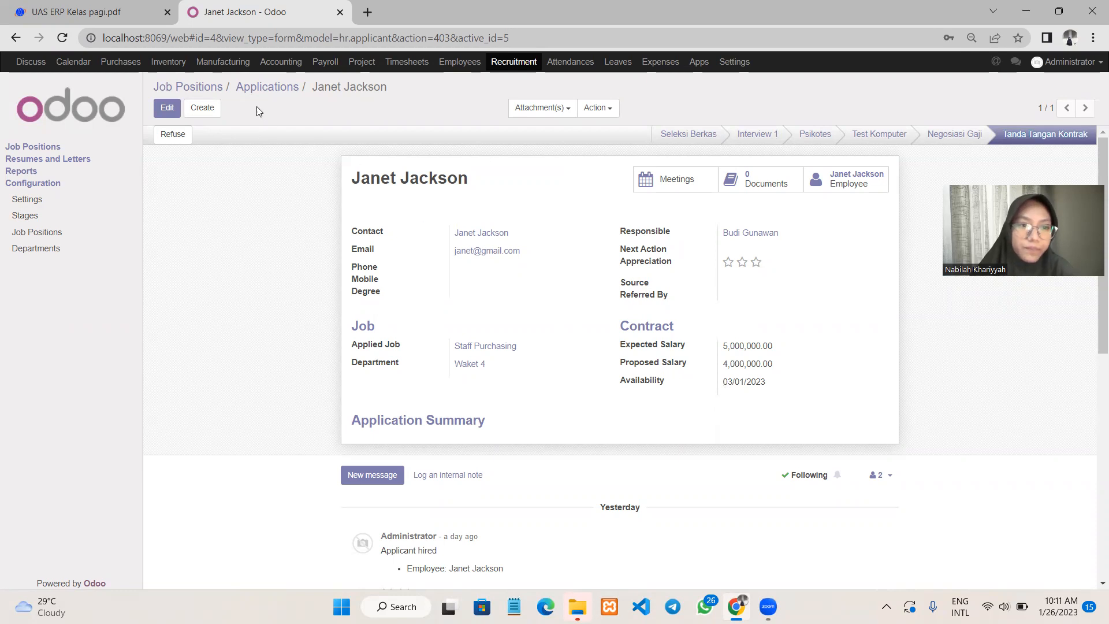
click(203, 93)
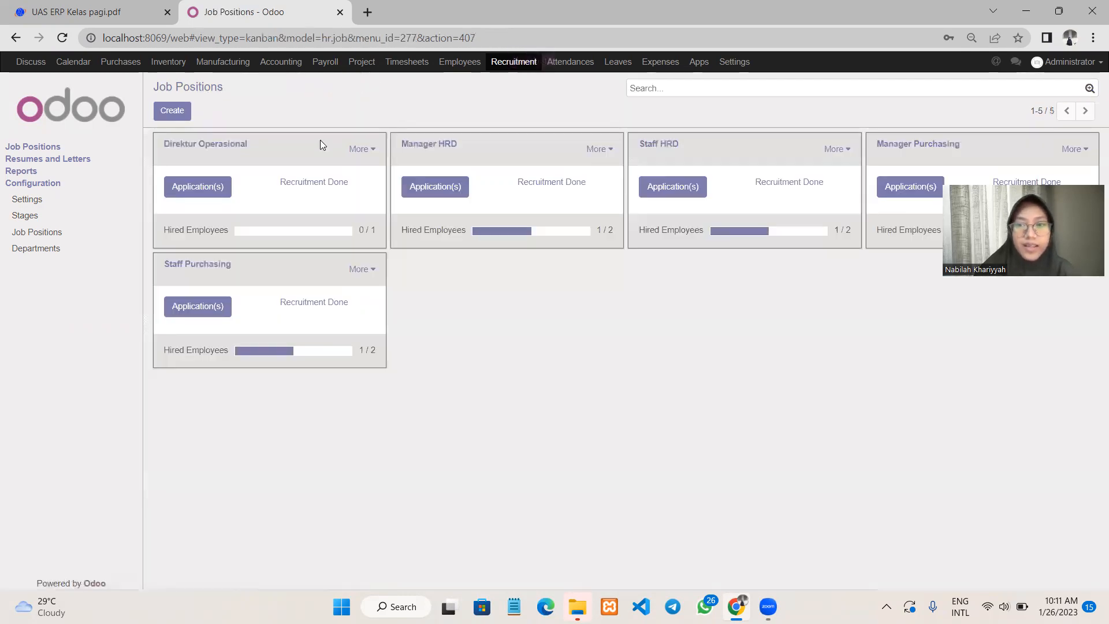
Step: Switch to the UAS ERP Kelas pagi.pdf exam sheet and read the department, candidate and recruitment requirements
click(105, 9)
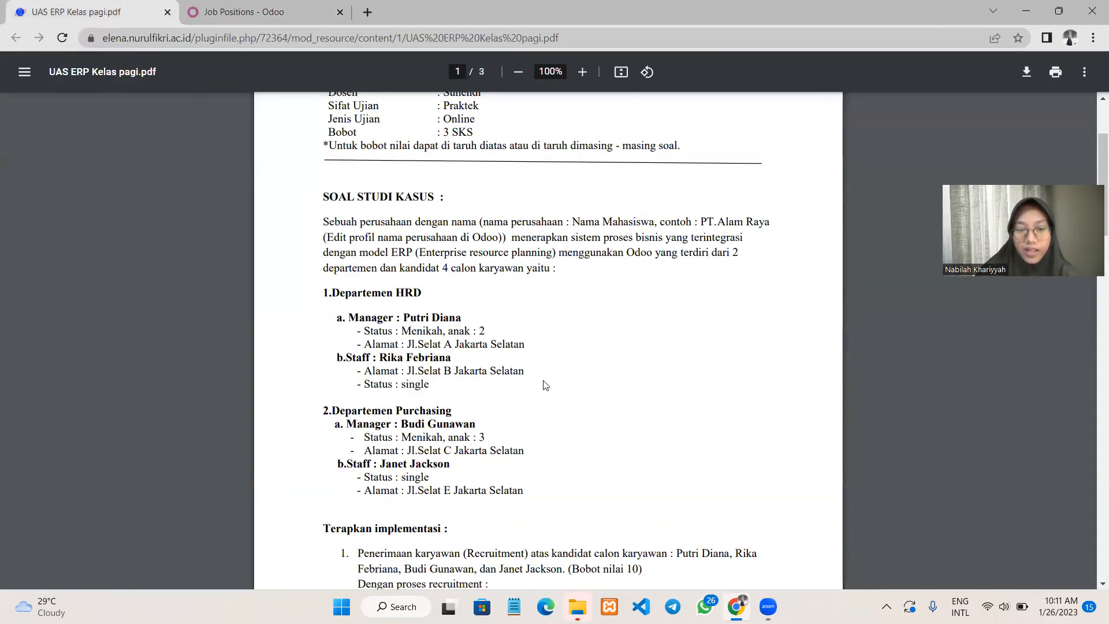
scroll(546, 385, down, 3)
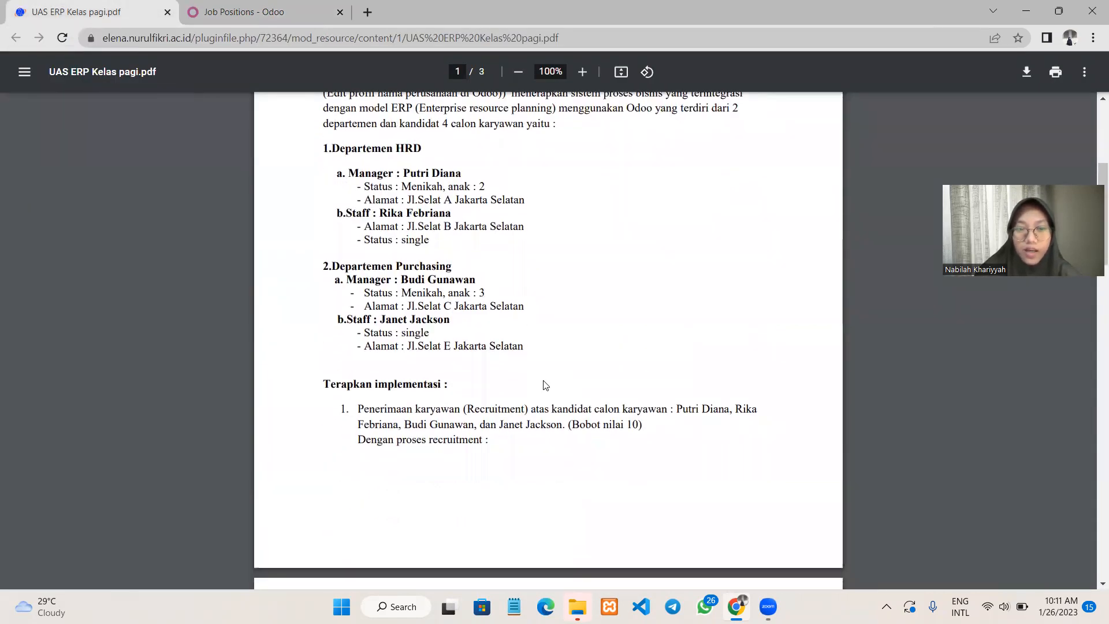
scroll(546, 386, down, 1)
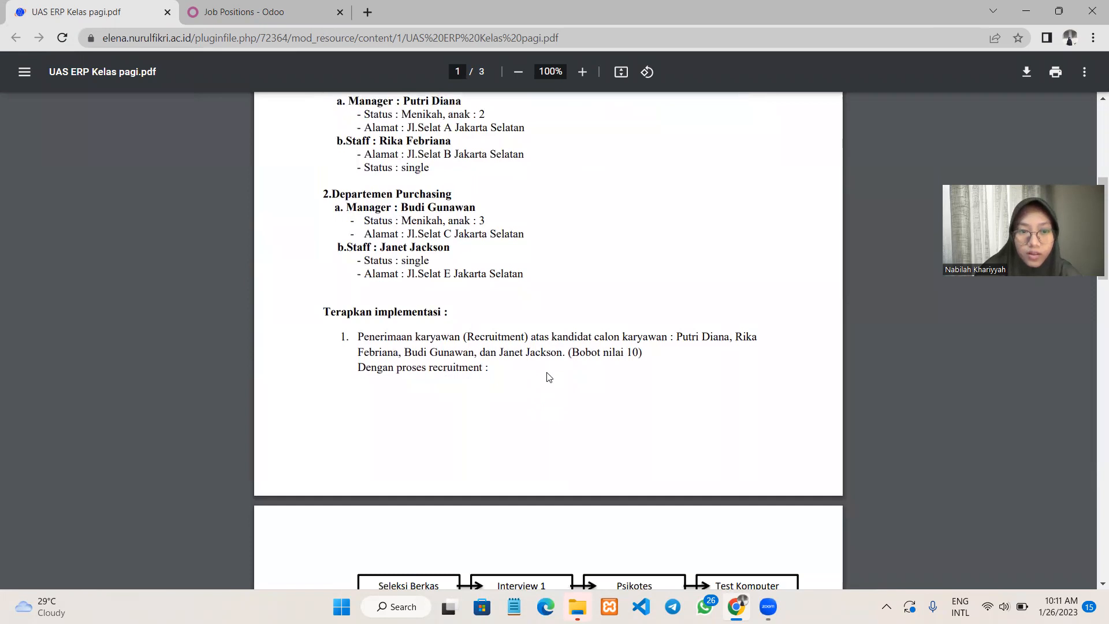
scroll(501, 306, up, 1)
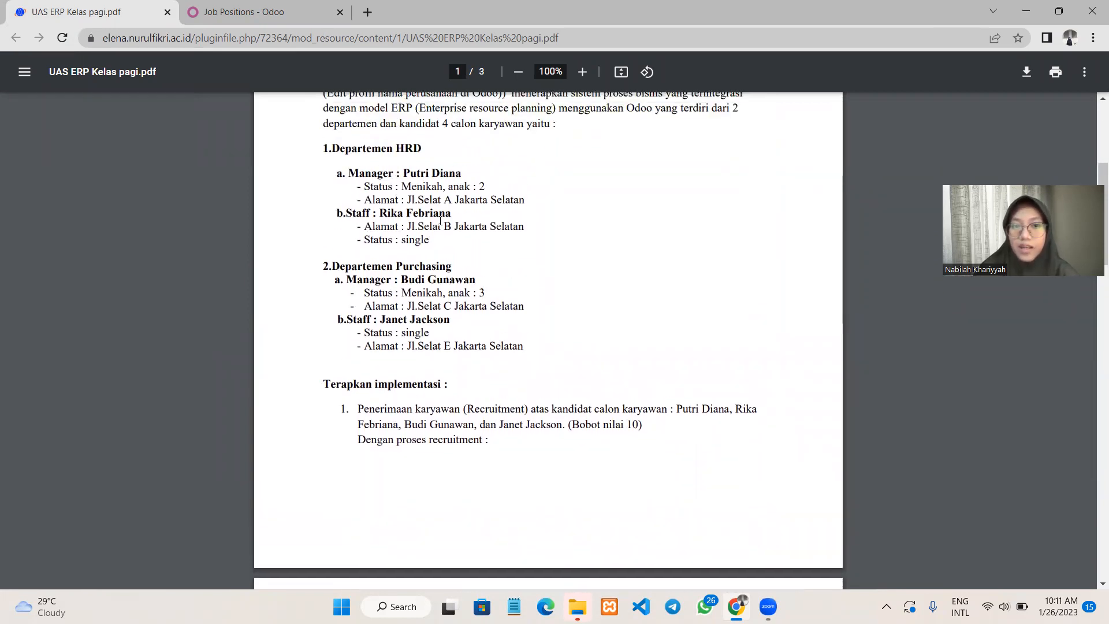
Step: Return to Odoo and view the configured job positions list and departments list in Recruitment
click(239, 15)
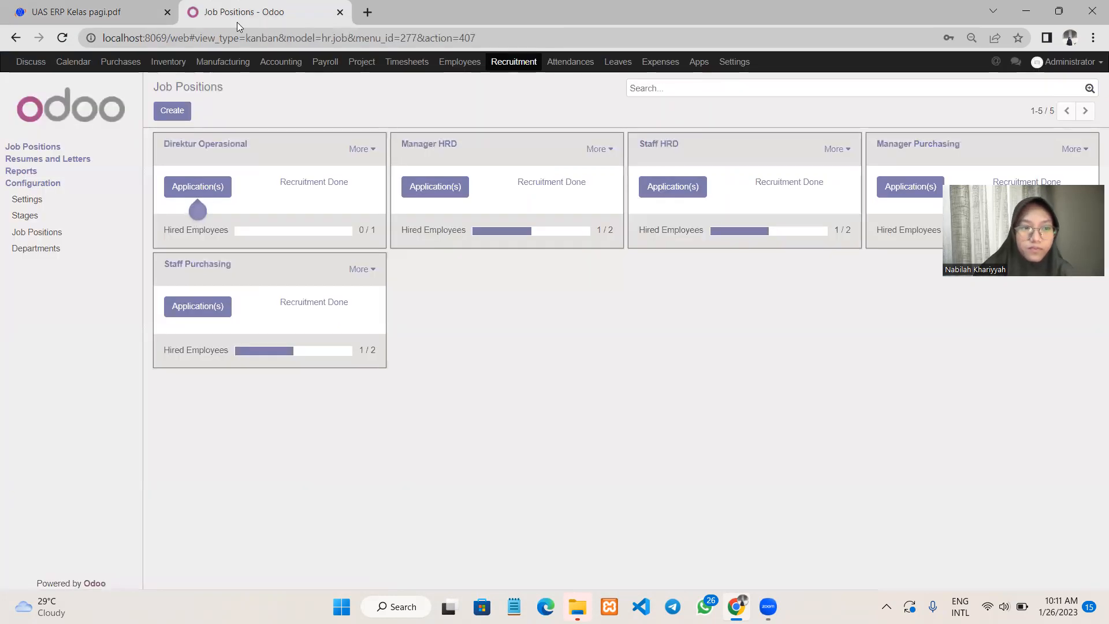
click(456, 188)
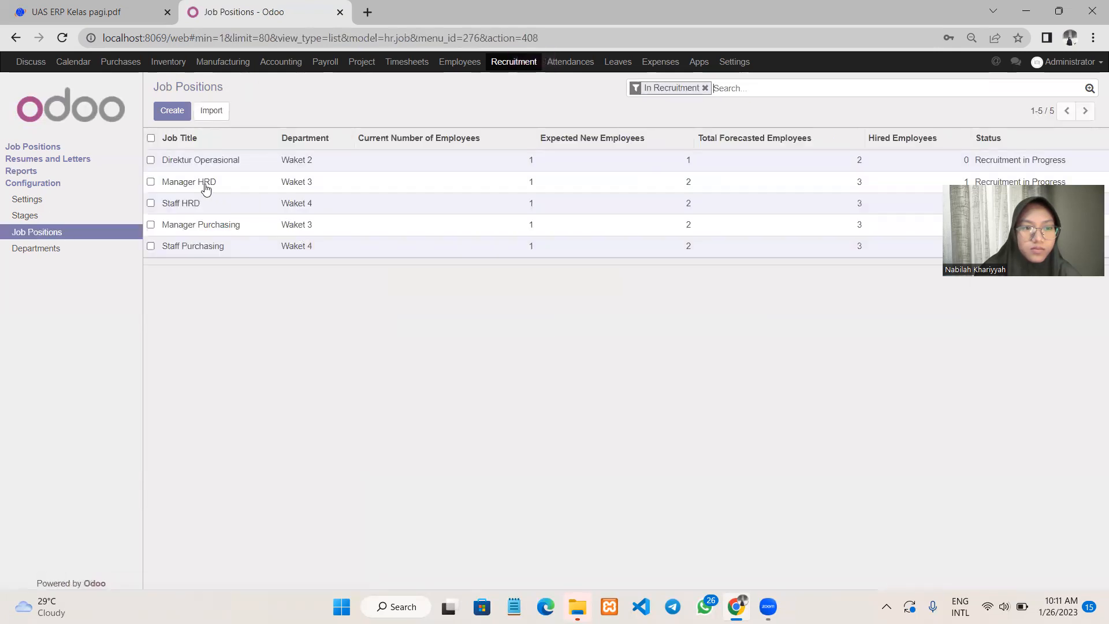
click(48, 250)
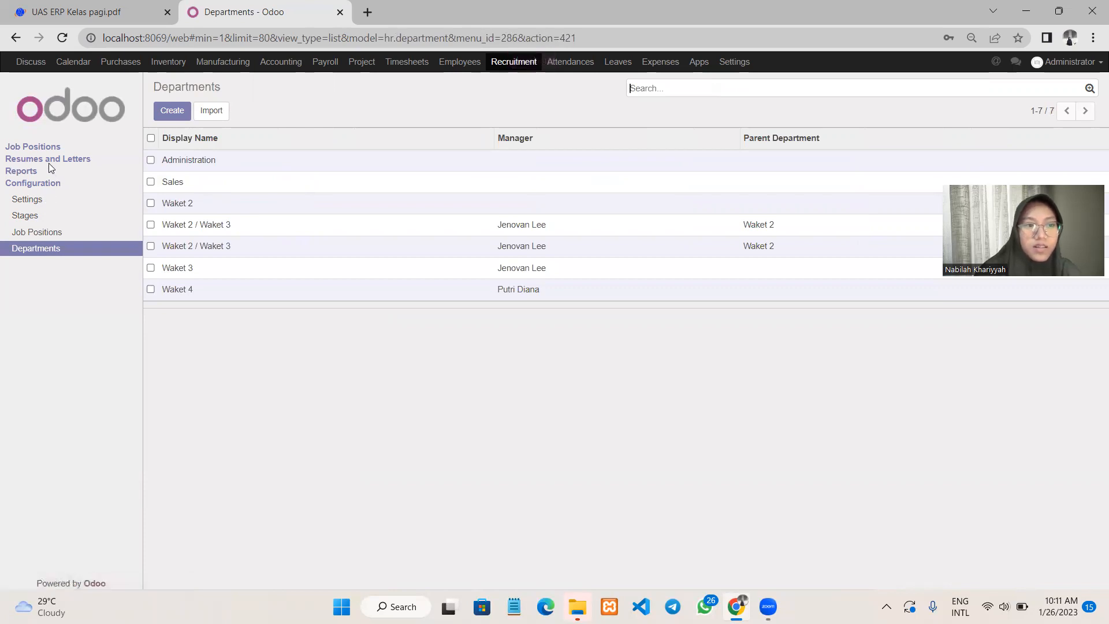
Step: Open the Manager Purchasing employee from the employees overview and examine the public and personal information
click(457, 62)
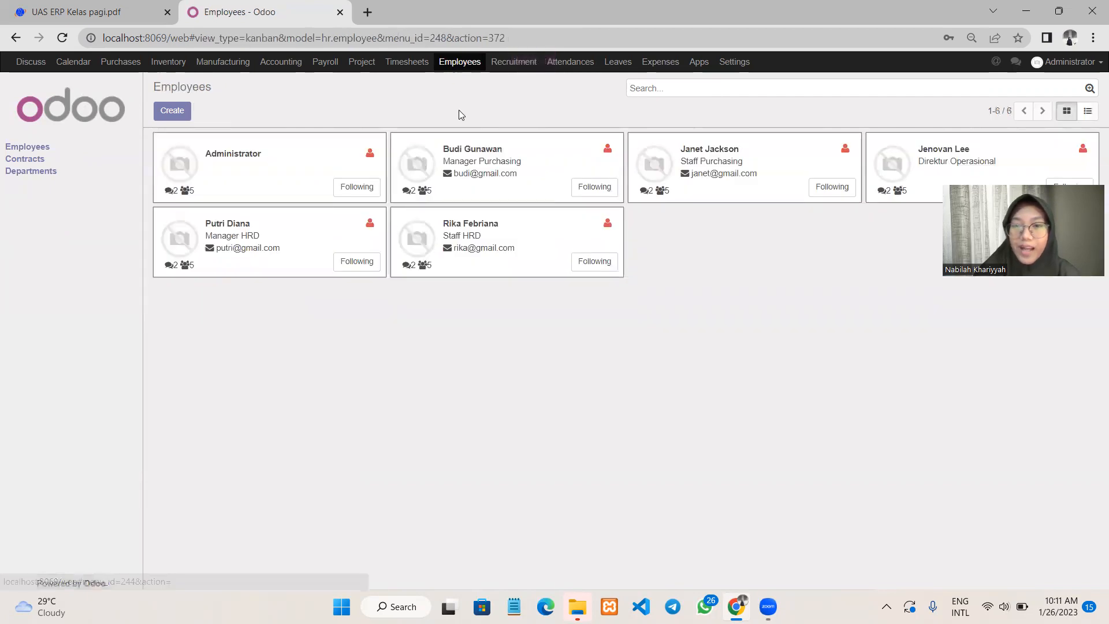
click(483, 150)
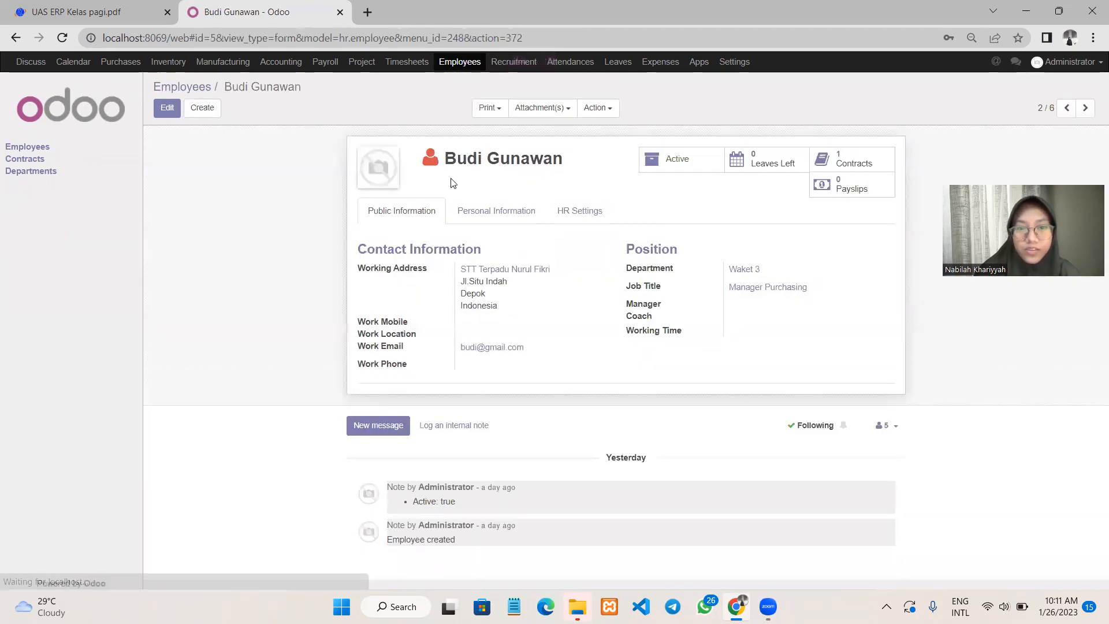
click(458, 64)
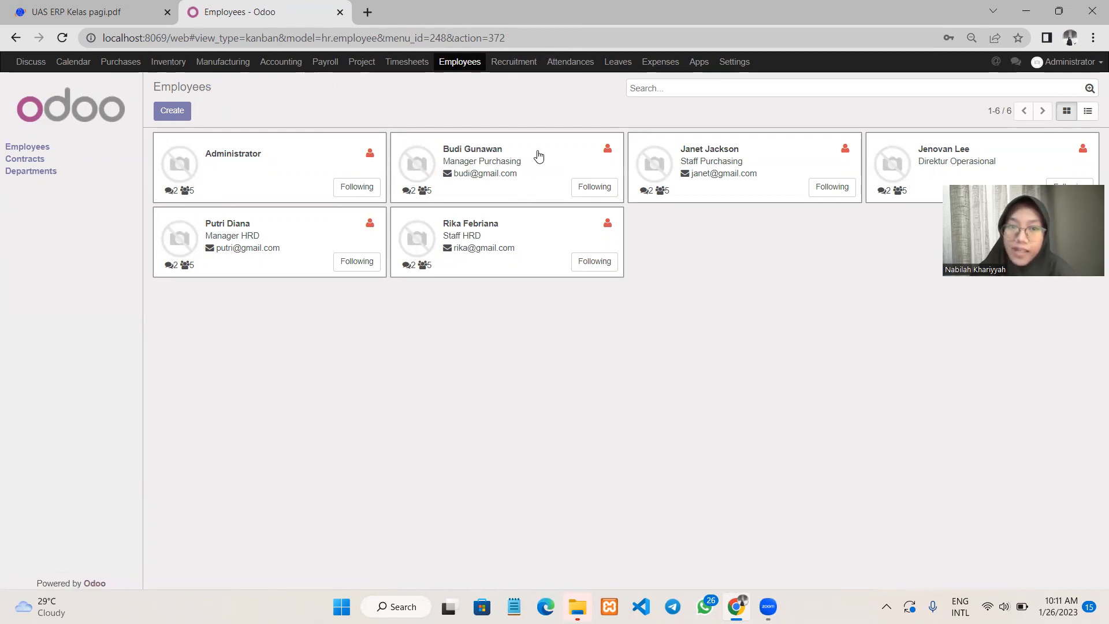
click(523, 162)
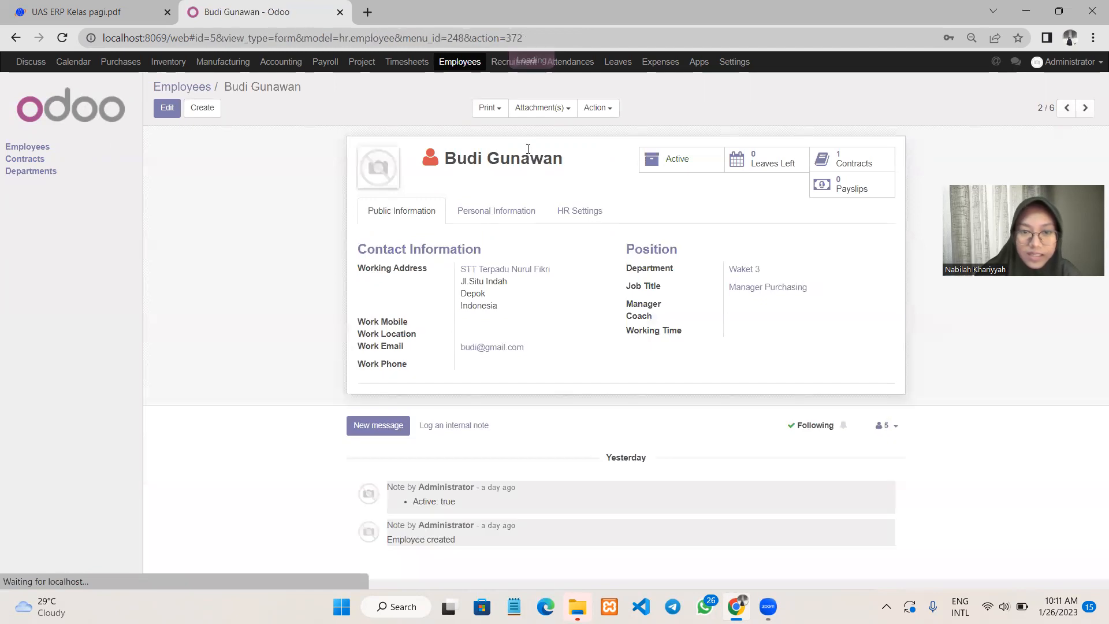
click(499, 223)
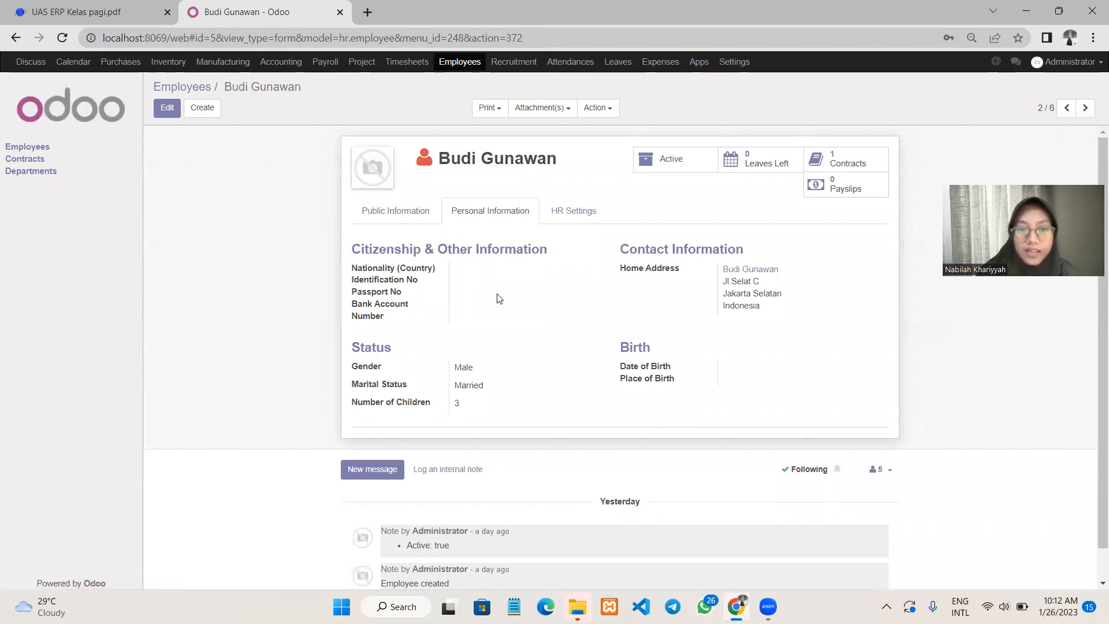
scroll(497, 297, down, 1)
Step: Put the Manager Purchasing employee's record into edit mode and review the gender, marital status and number of children fields
click(167, 108)
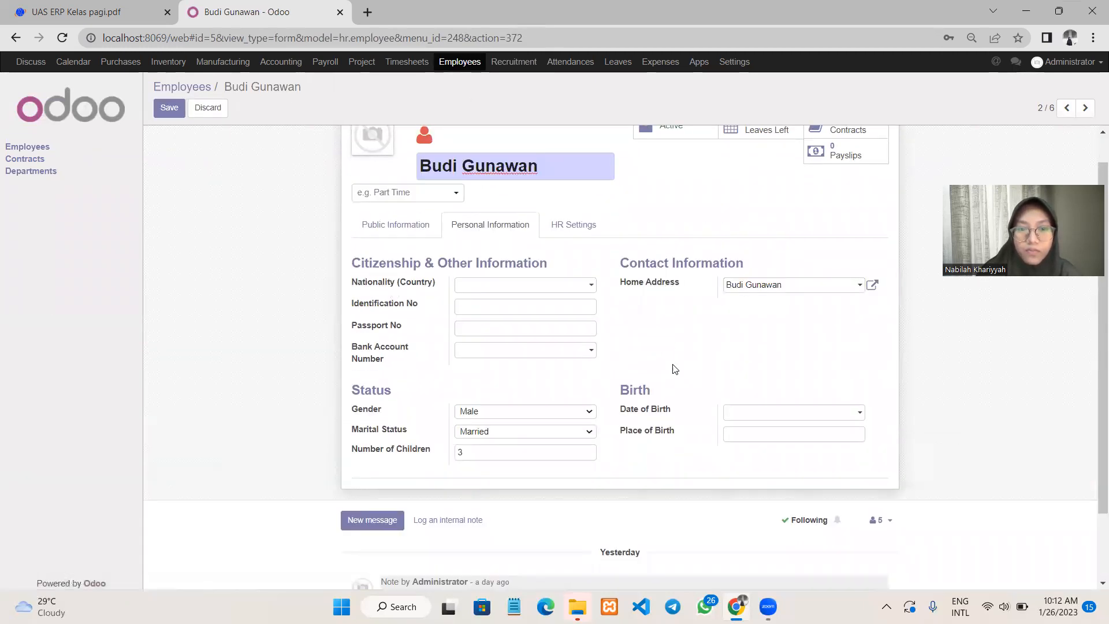
scroll(665, 376, down, 1)
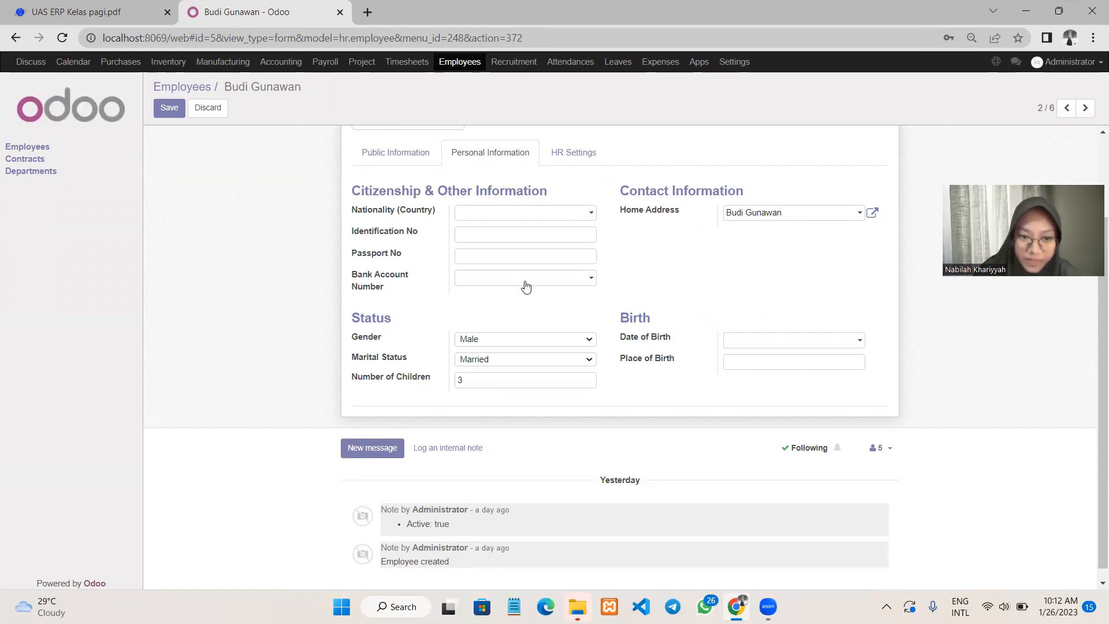
scroll(526, 287, down, 1)
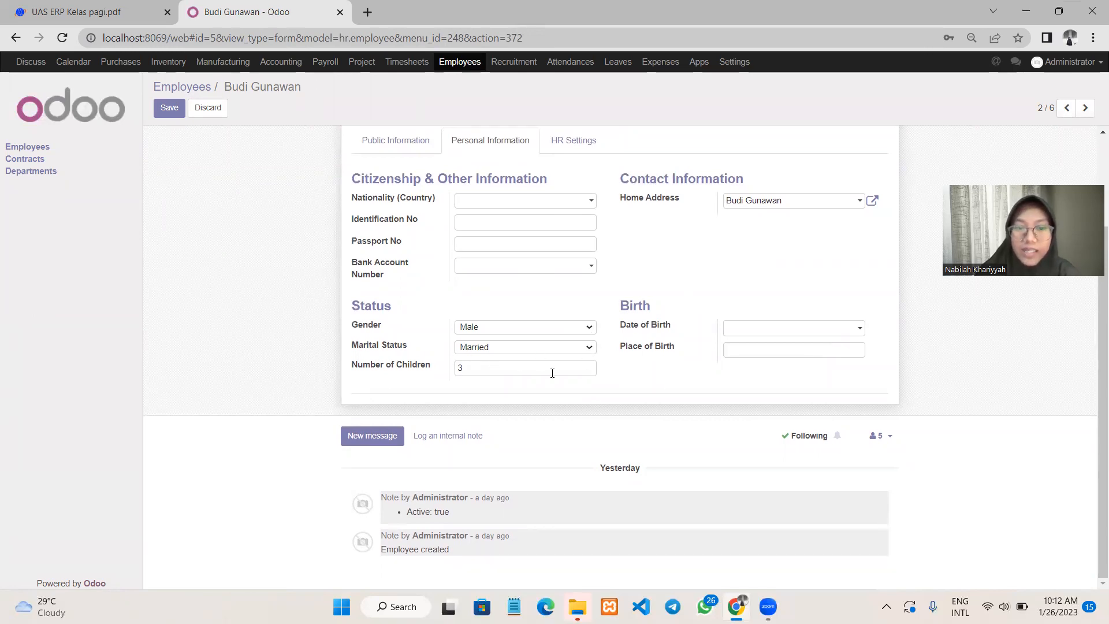
scroll(551, 375, up, 1)
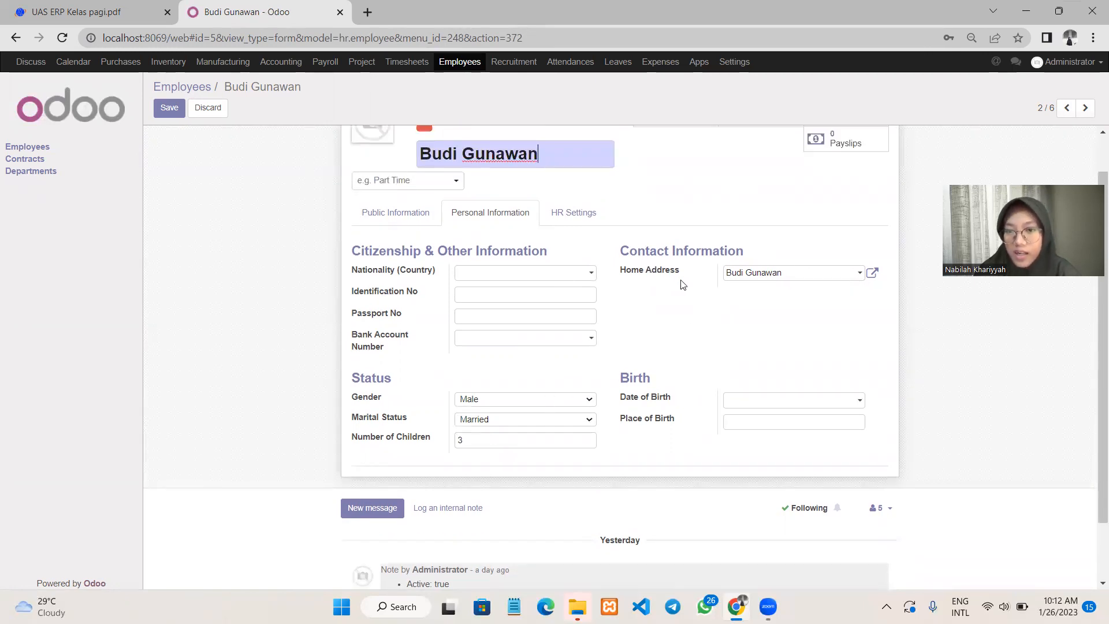
Step: Open the employee's home address contact, compare it with the candidate data in the exam PDF, and save the contact
click(873, 275)
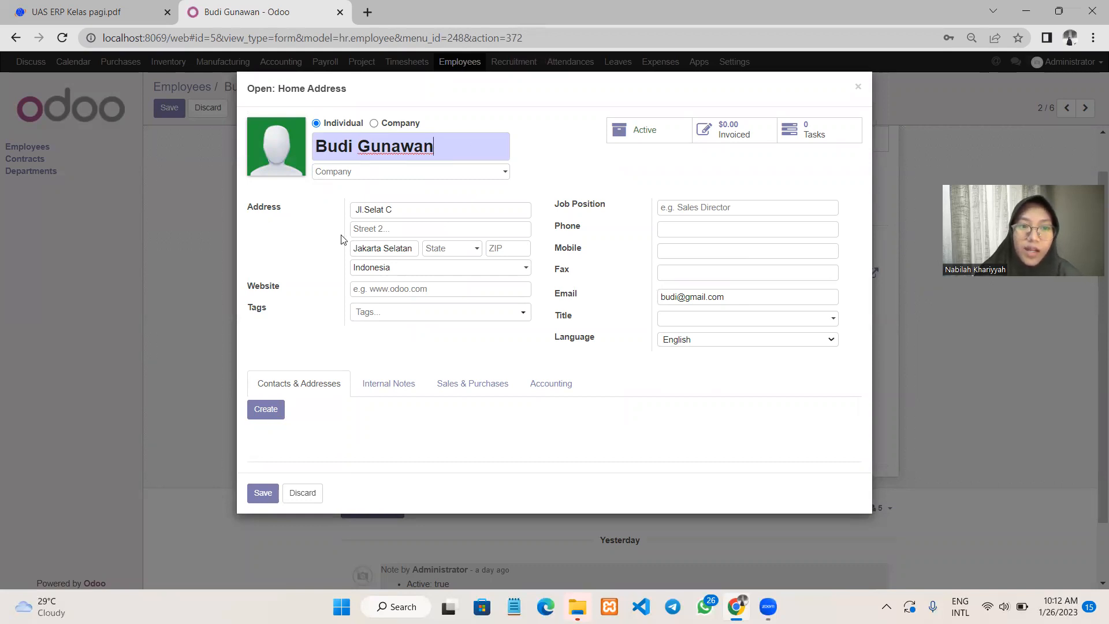
click(77, 13)
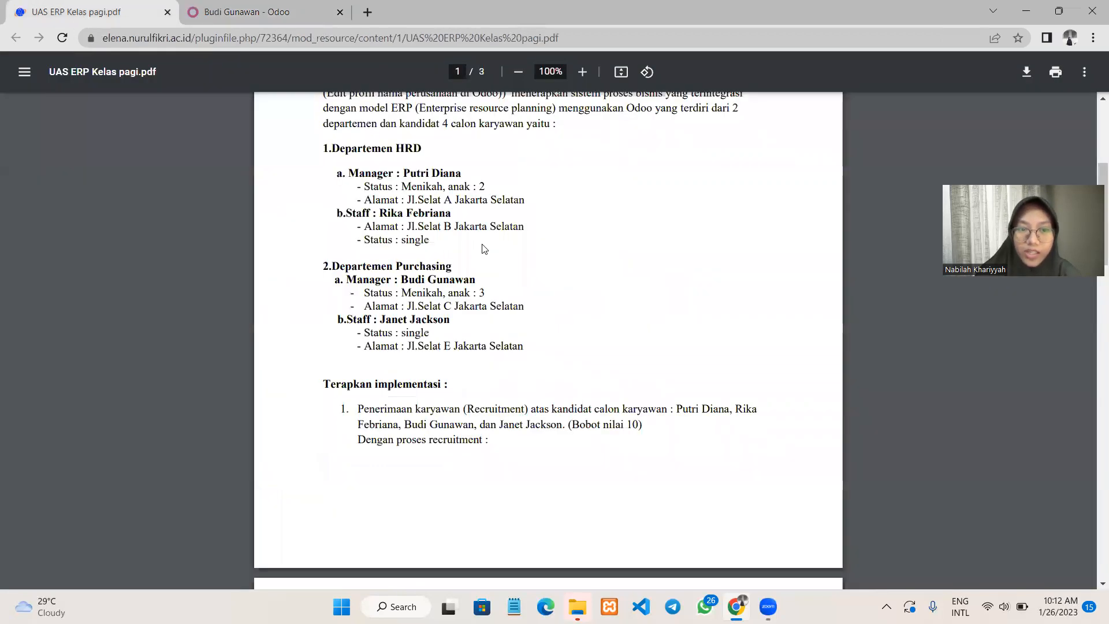
click(247, 7)
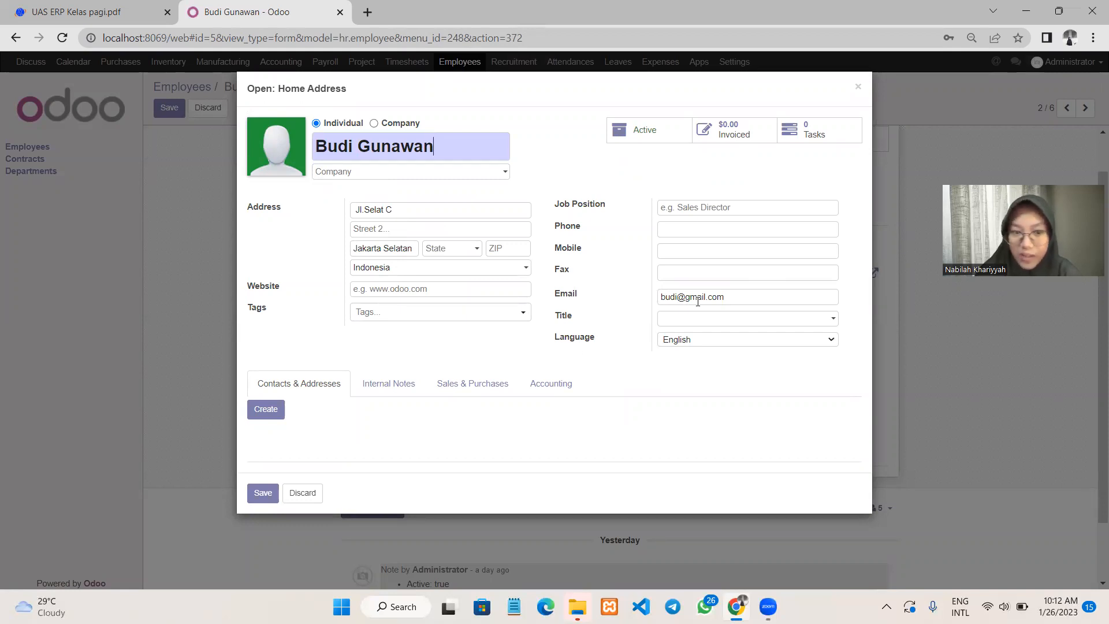
click(261, 498)
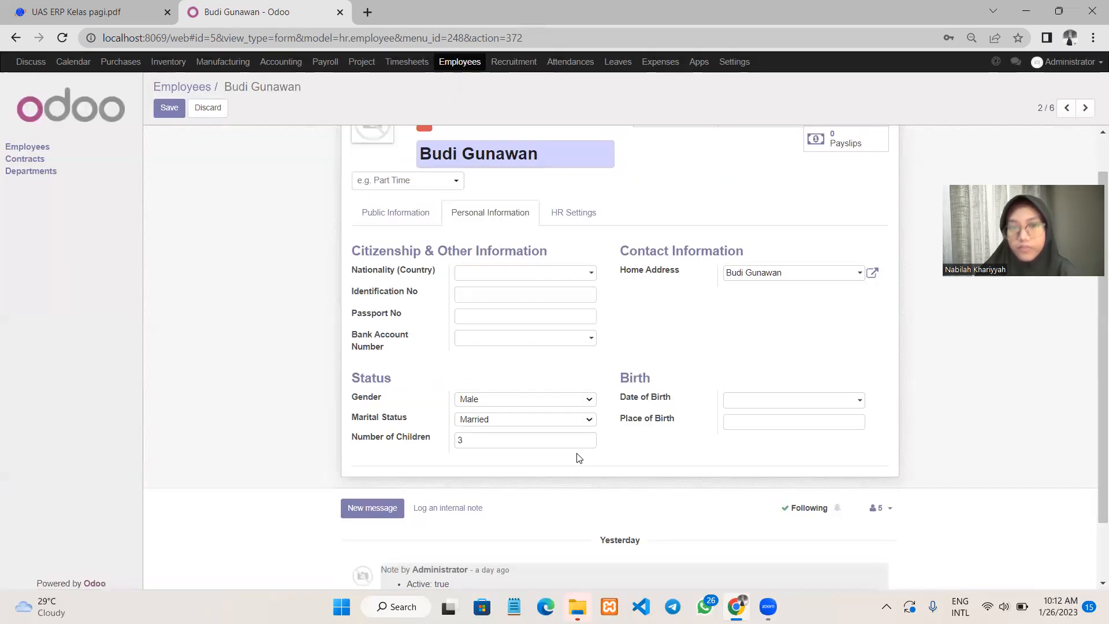
Step: Save the Manager Purchasing employee record and return to the employees overview
scroll(569, 454, up, 1)
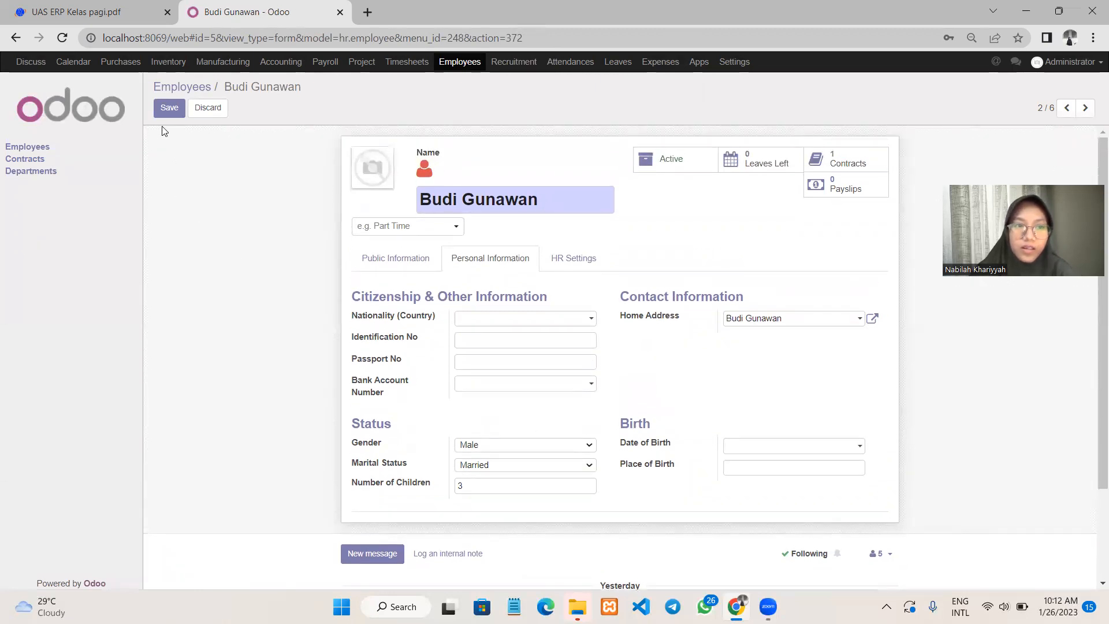
click(169, 108)
click(198, 90)
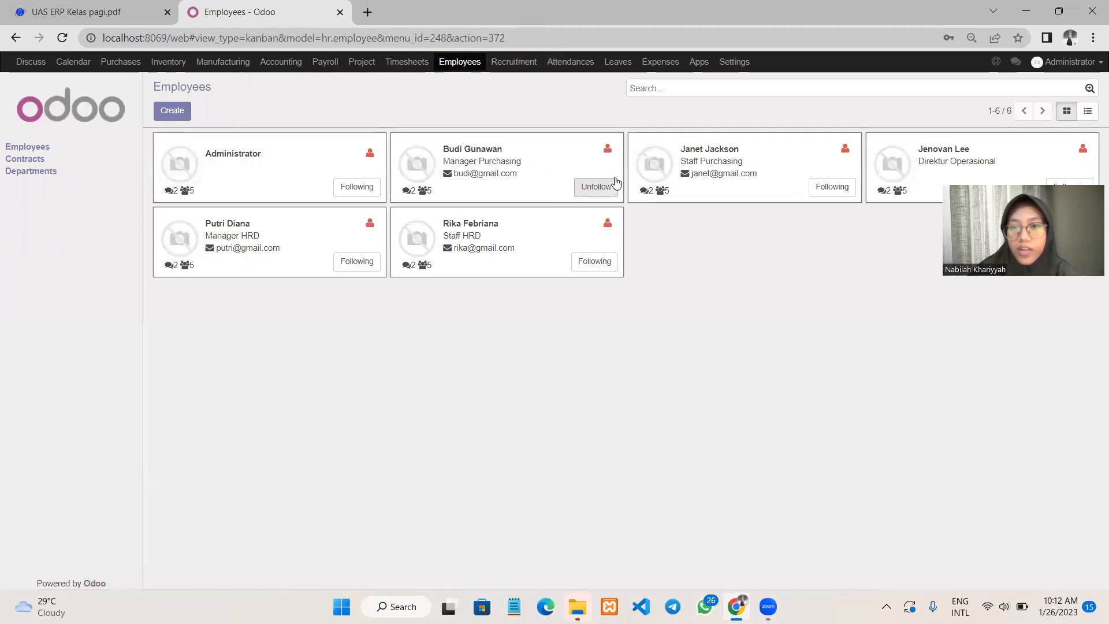
Step: Examine the personal information of the Staff Purchasing, Manager HRD and Staff HRD employees in turn, ending on the employees overview
click(722, 151)
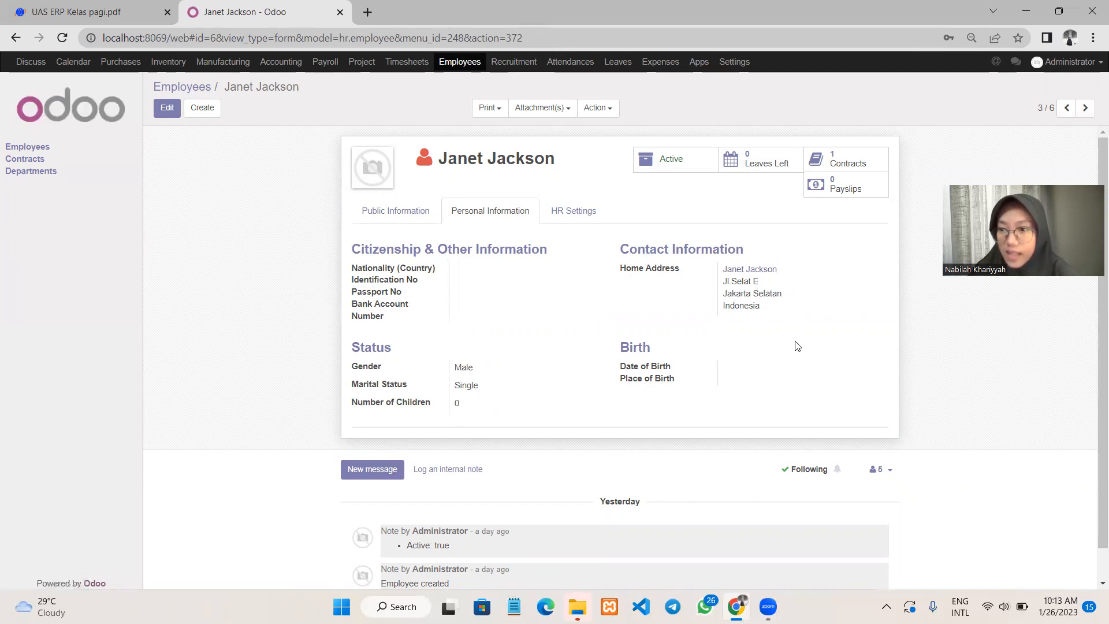
click(182, 88)
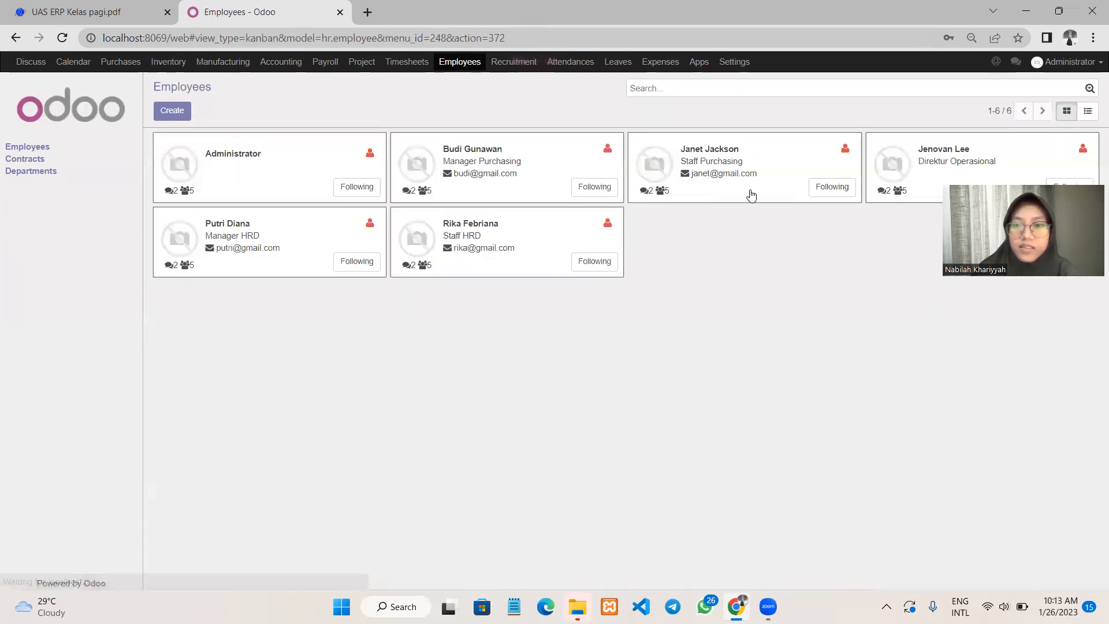
click(259, 238)
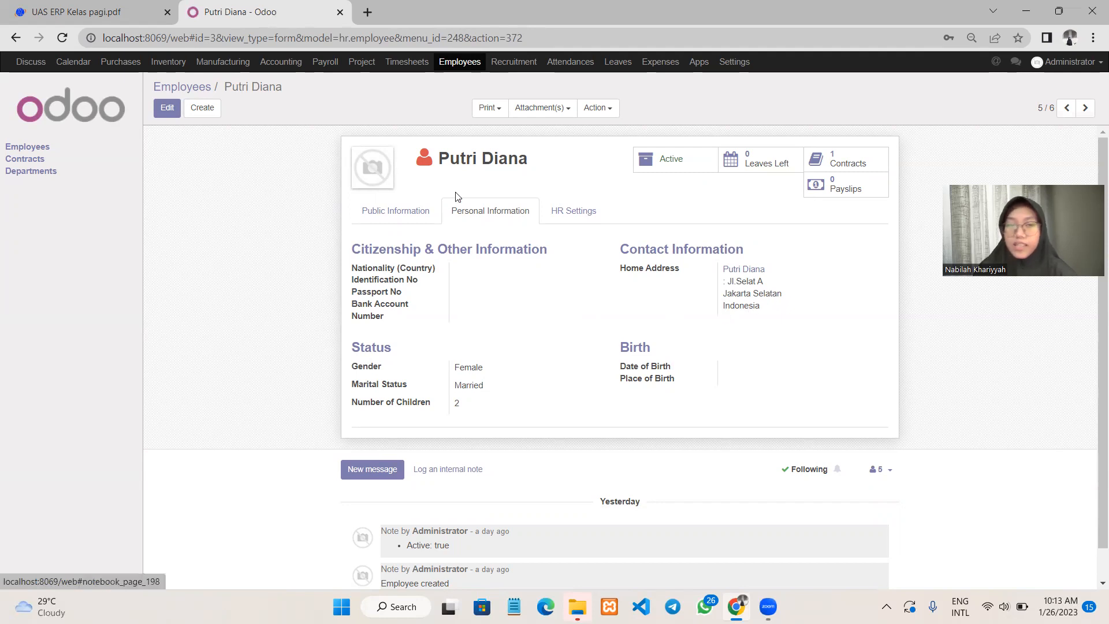
click(177, 89)
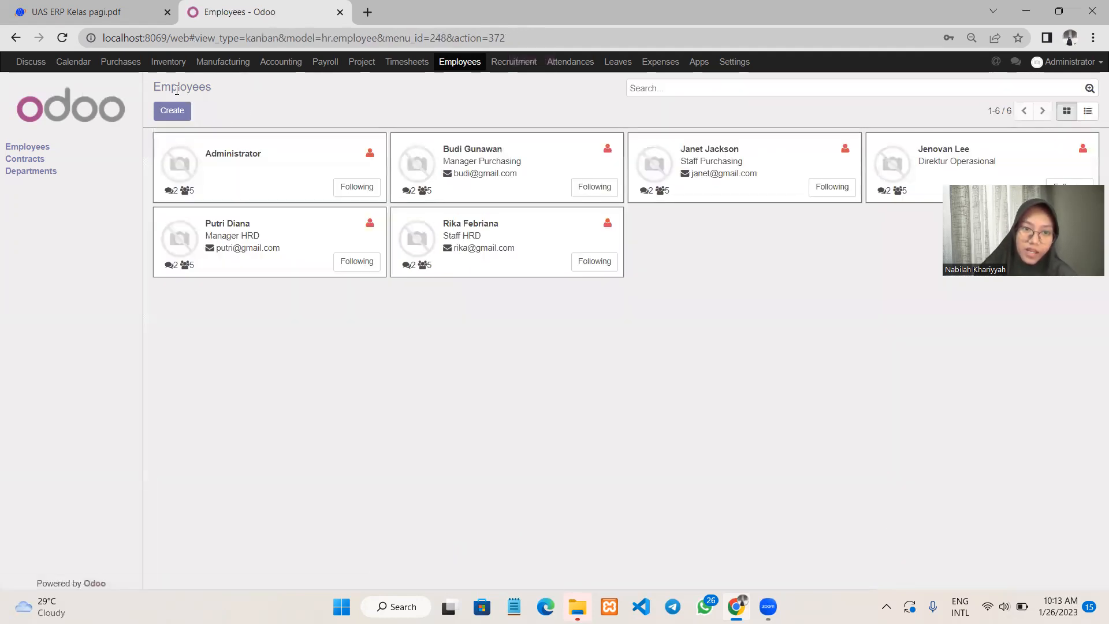
click(487, 229)
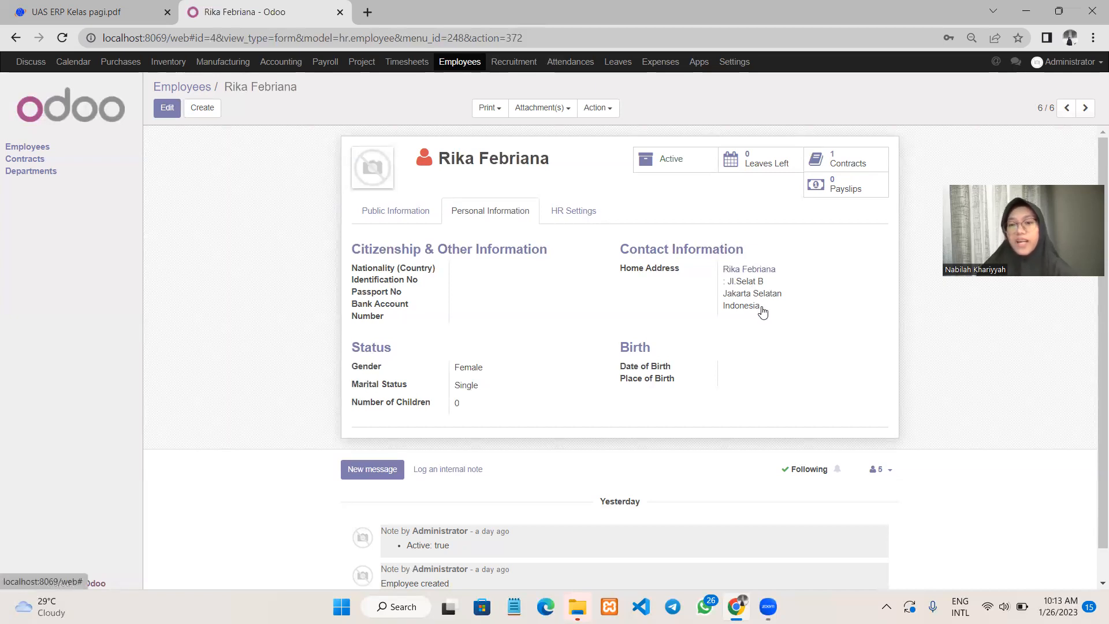
click(199, 88)
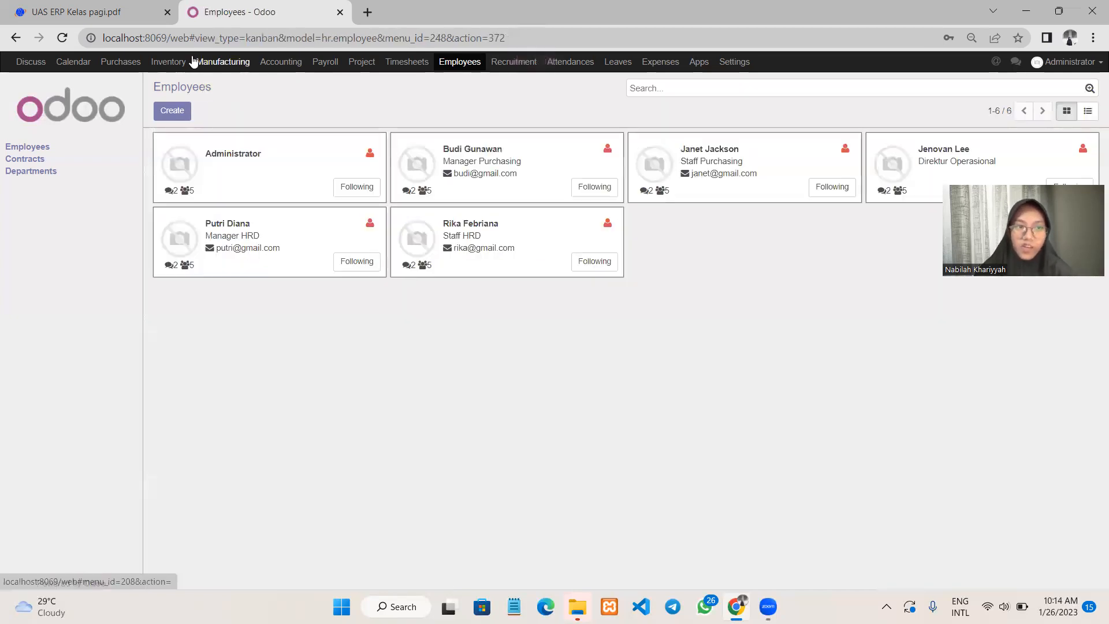
Step: Switch to the exam PDF and read the recruitment flow, user access and salary rule tasks on page 2
click(106, 12)
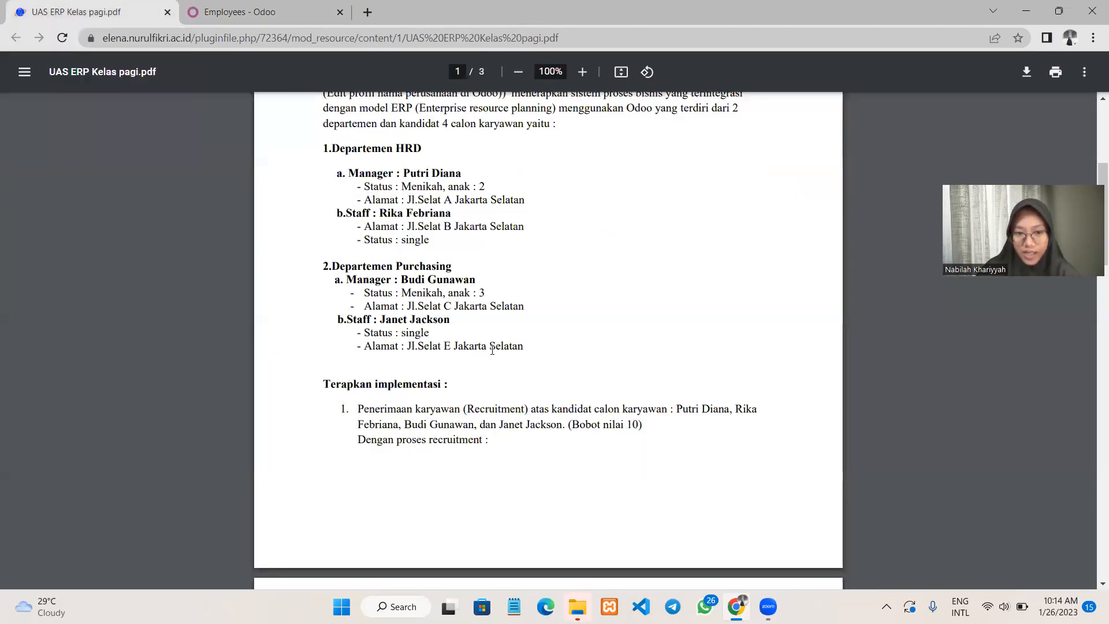
scroll(492, 349, down, 9)
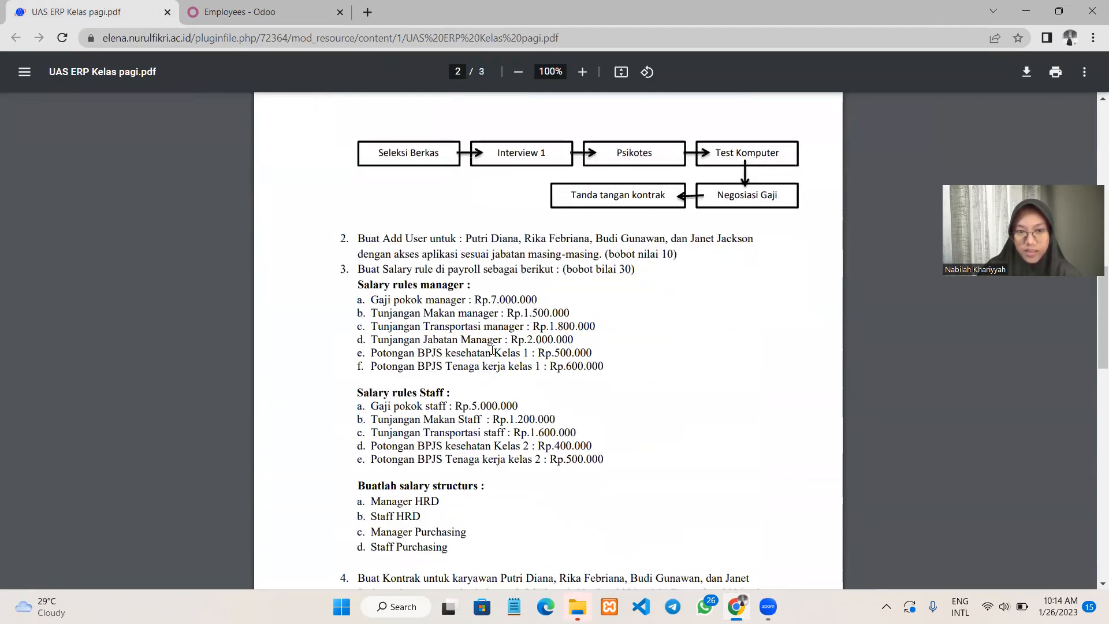
Step: Read the remaining exam tasks on page 2, switch back to Odoo, and open the list of users in the settings
scroll(492, 350, down, 2)
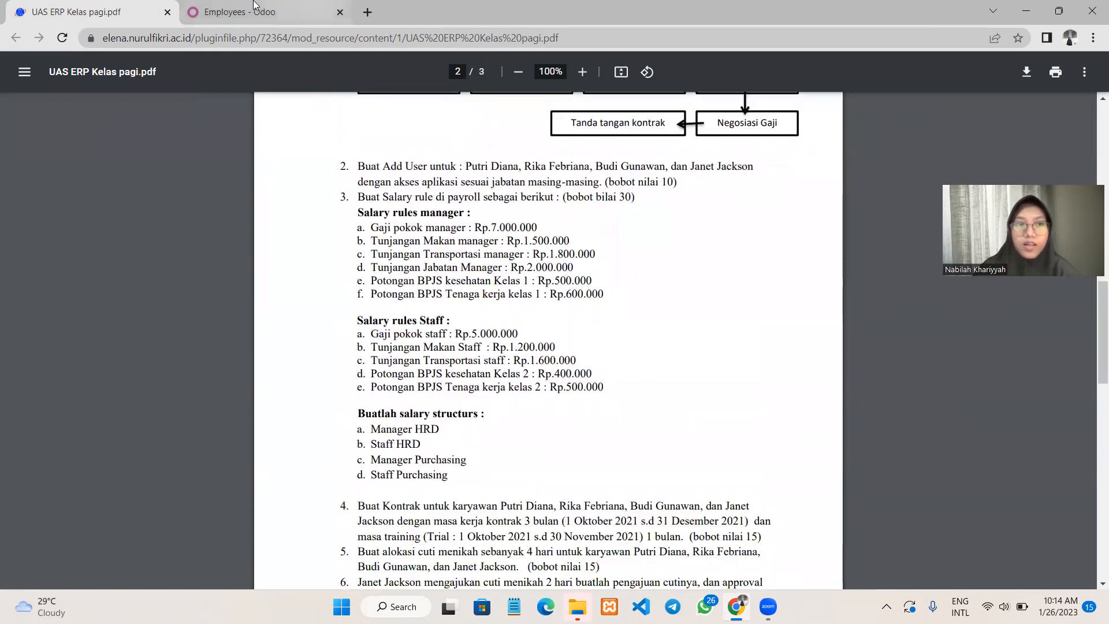
click(243, 7)
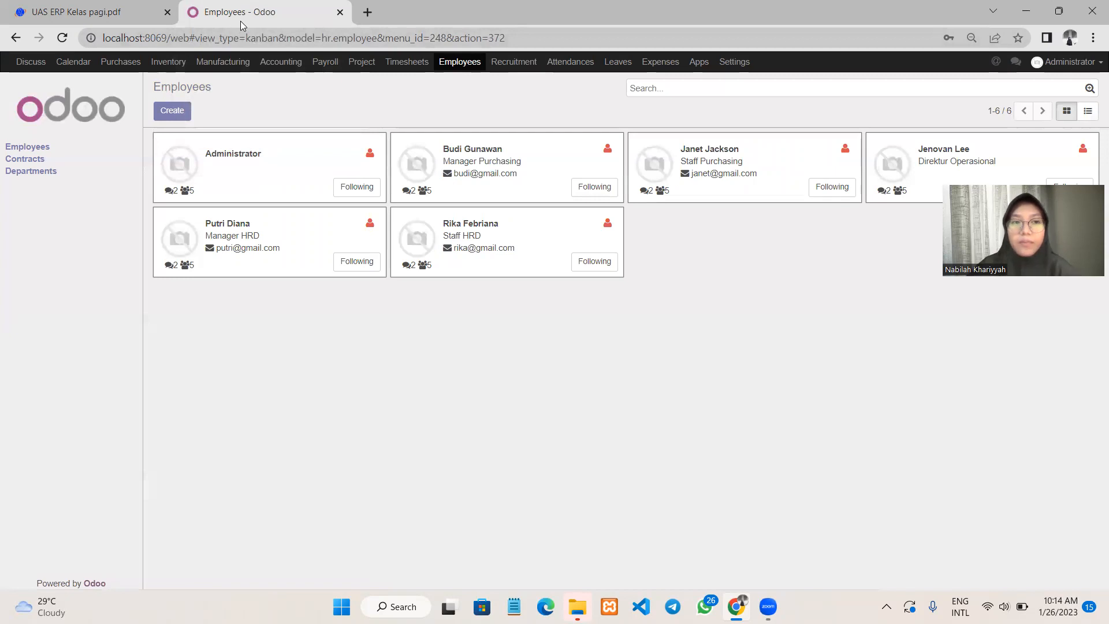
click(743, 67)
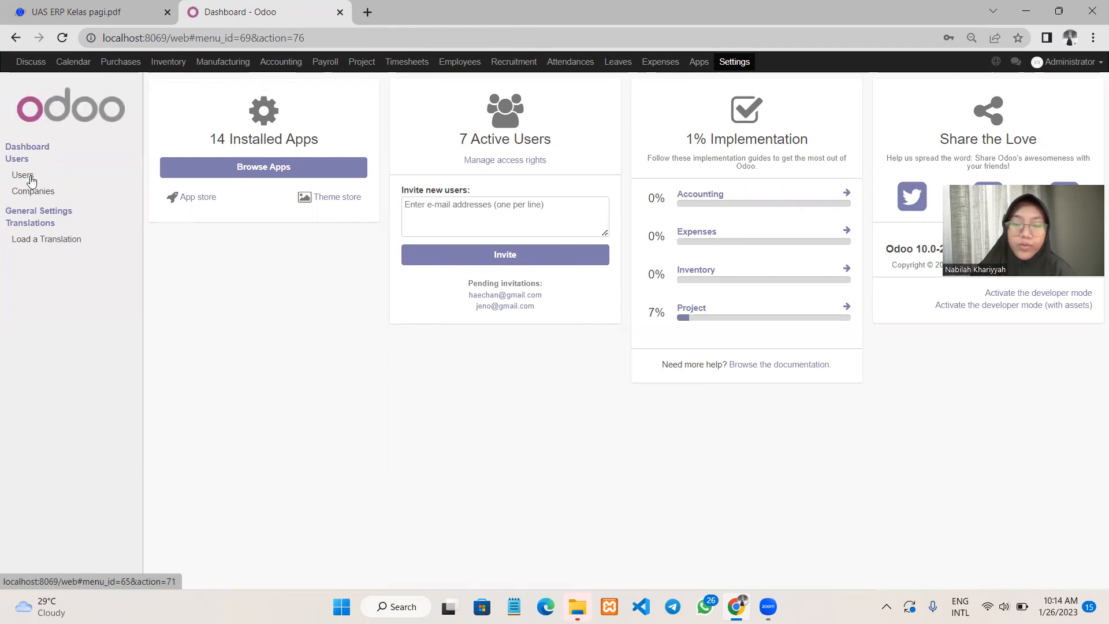
click(32, 181)
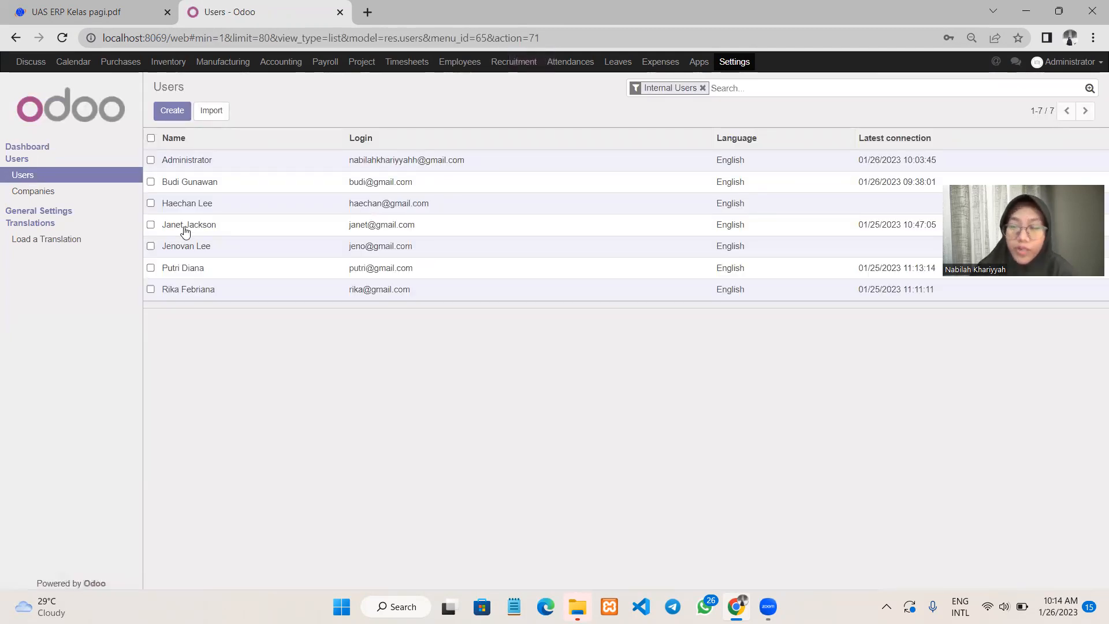
Step: Open a blank user form, examine its name, email and application access rights fields, and discard it
click(172, 110)
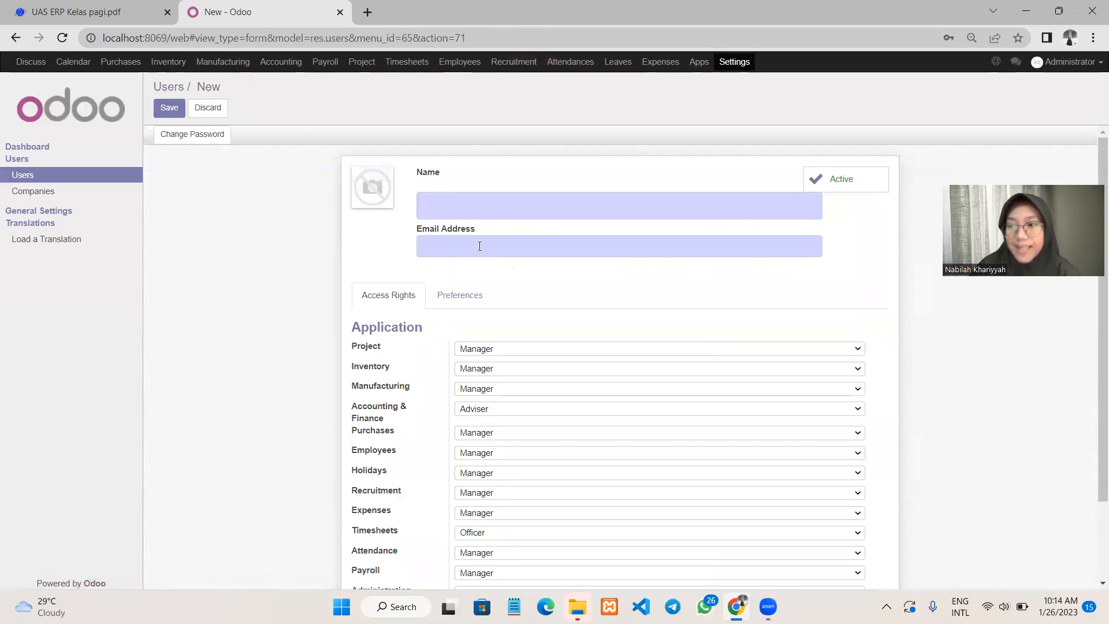
scroll(510, 209, down, 1)
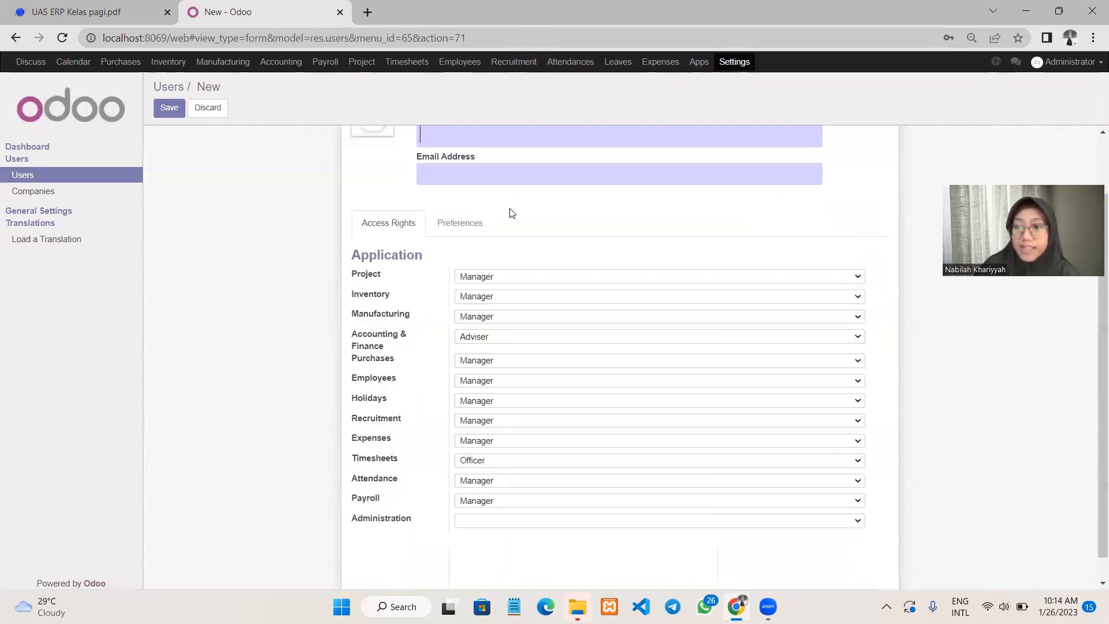
scroll(509, 214, up, 1)
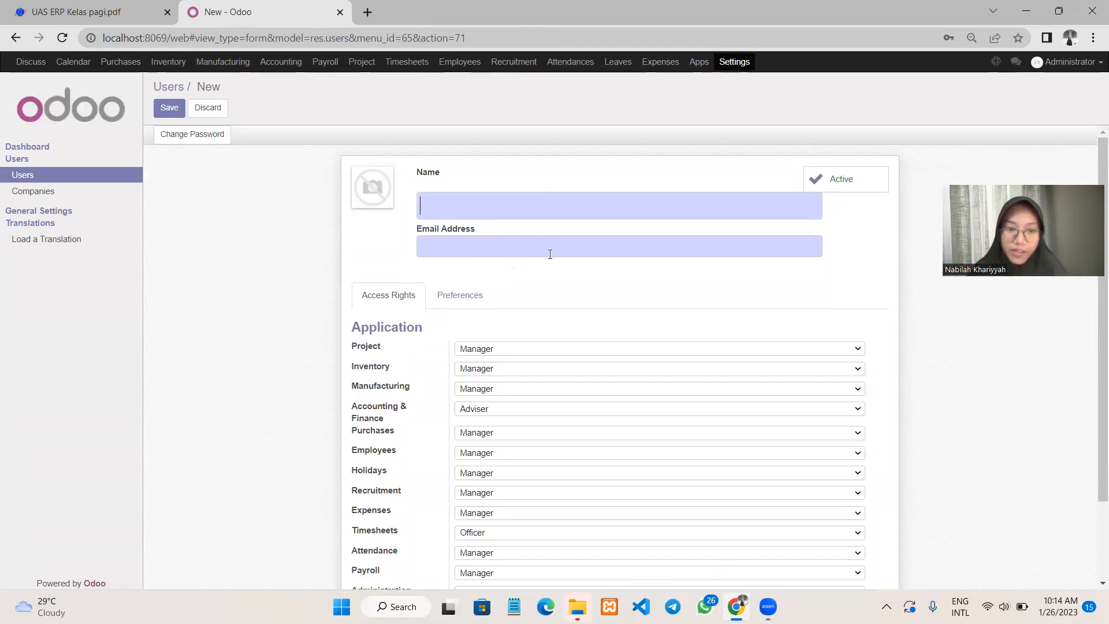
scroll(557, 364, down, 1)
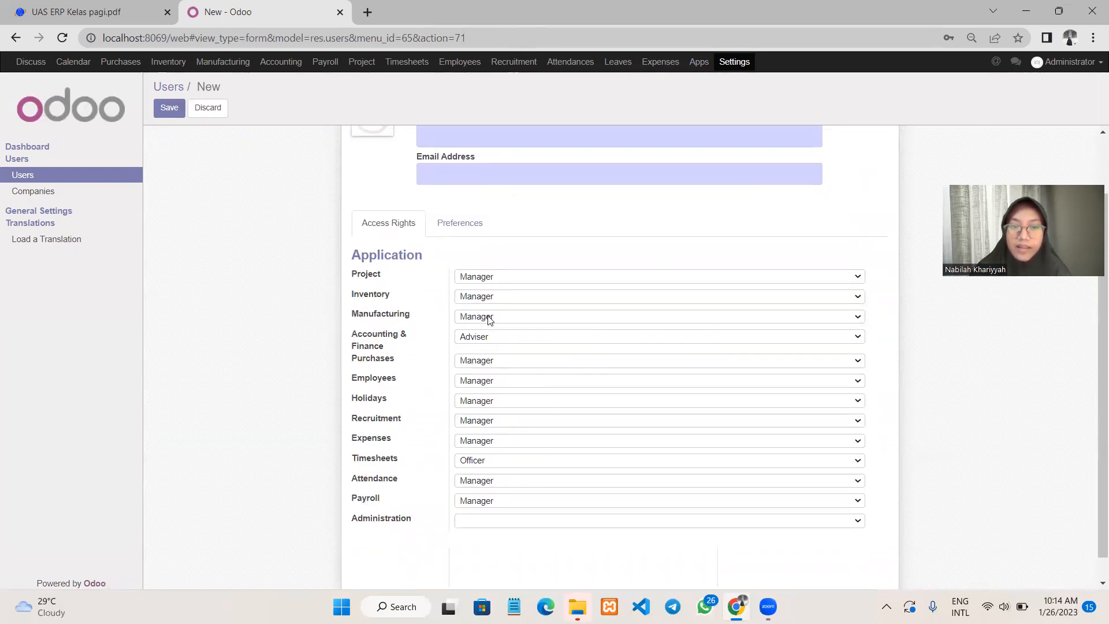
click(210, 107)
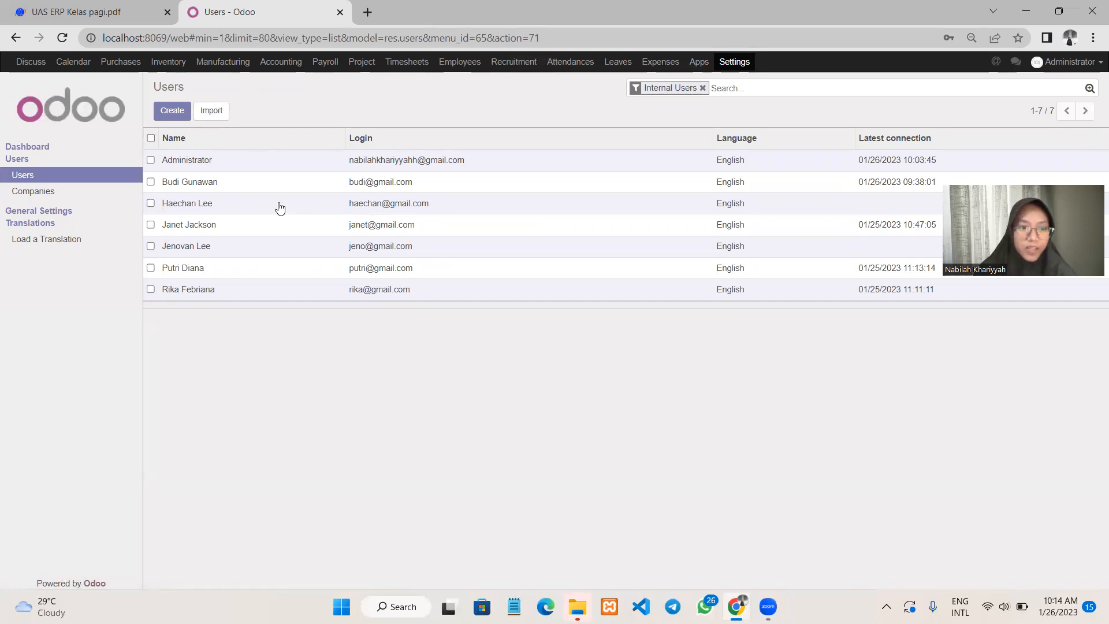
Step: Set the Manager HRD user's Accounting & Finance access to Billing, save the record, and return to the users list
click(195, 270)
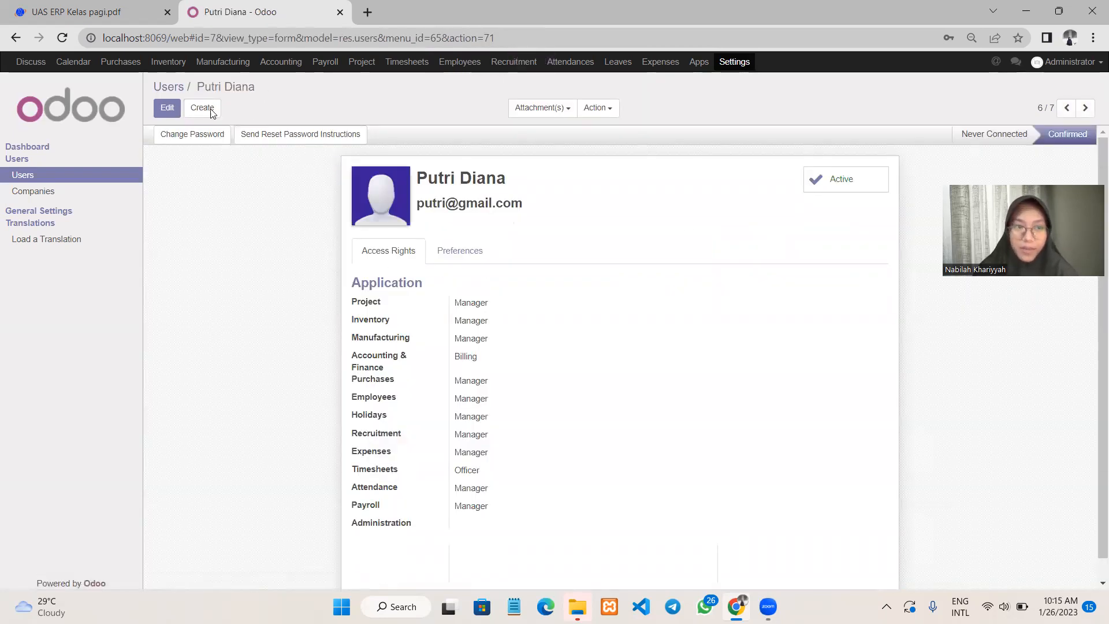
click(167, 108)
scroll(456, 156, down, 1)
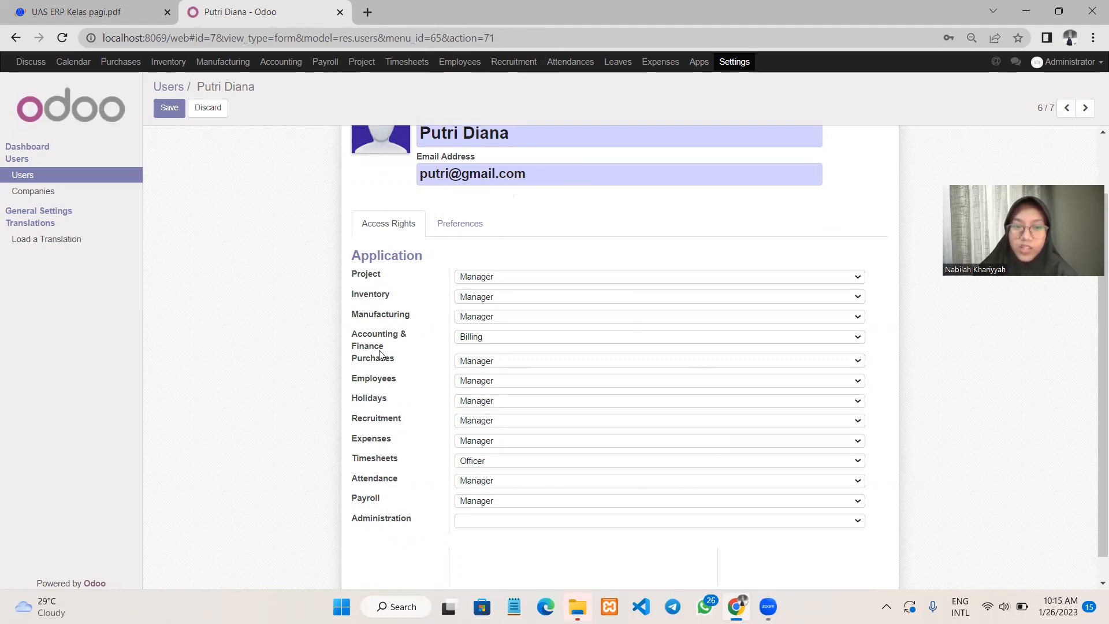
click(527, 340)
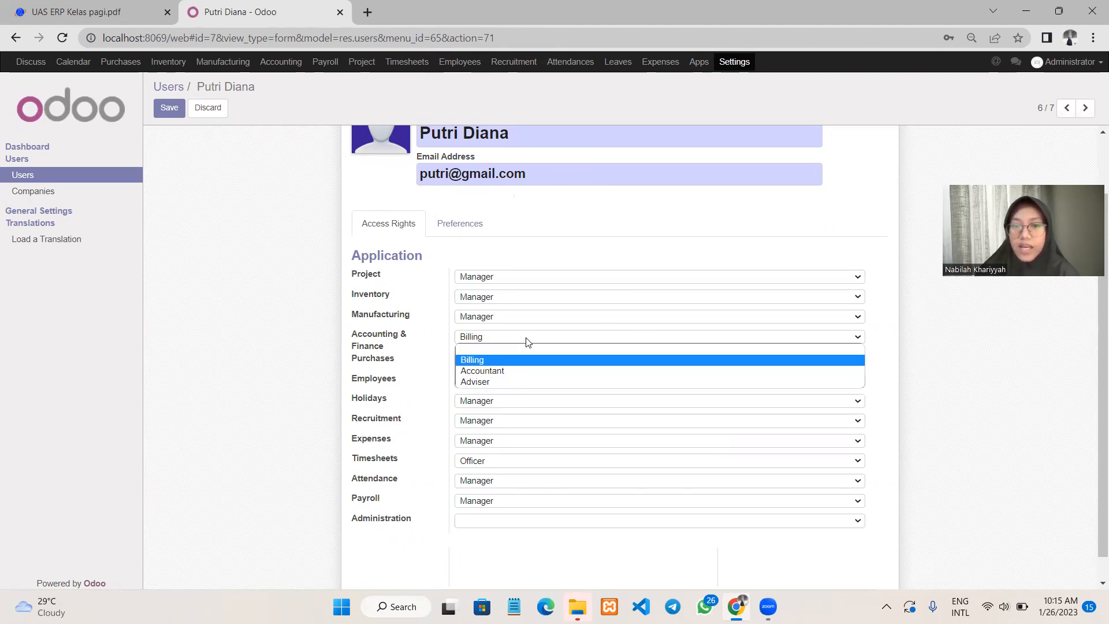
click(528, 360)
click(168, 111)
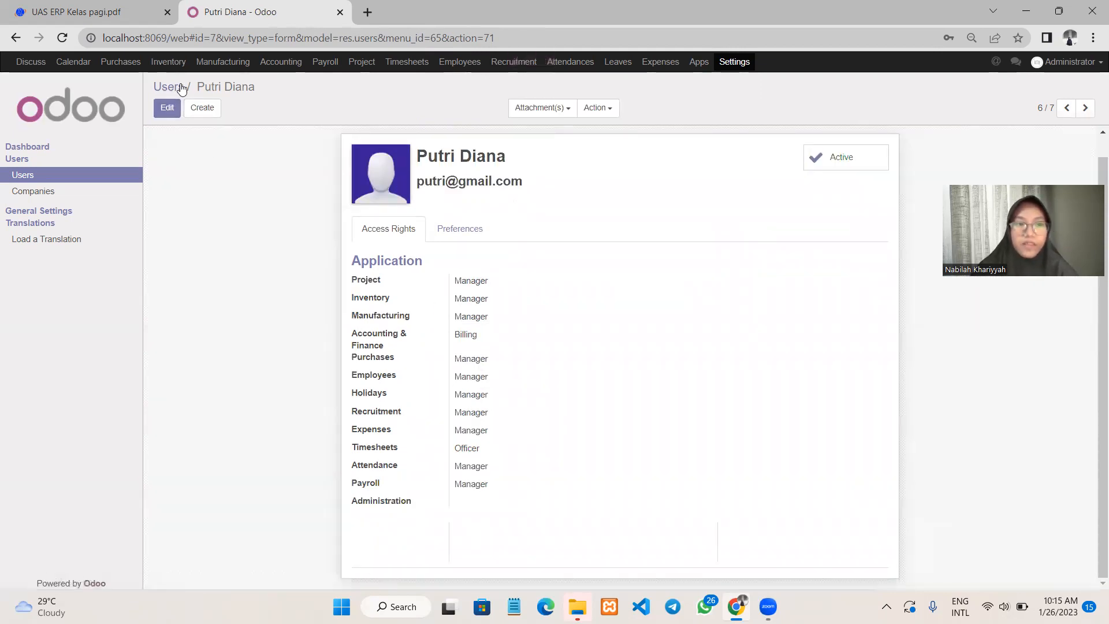
click(175, 88)
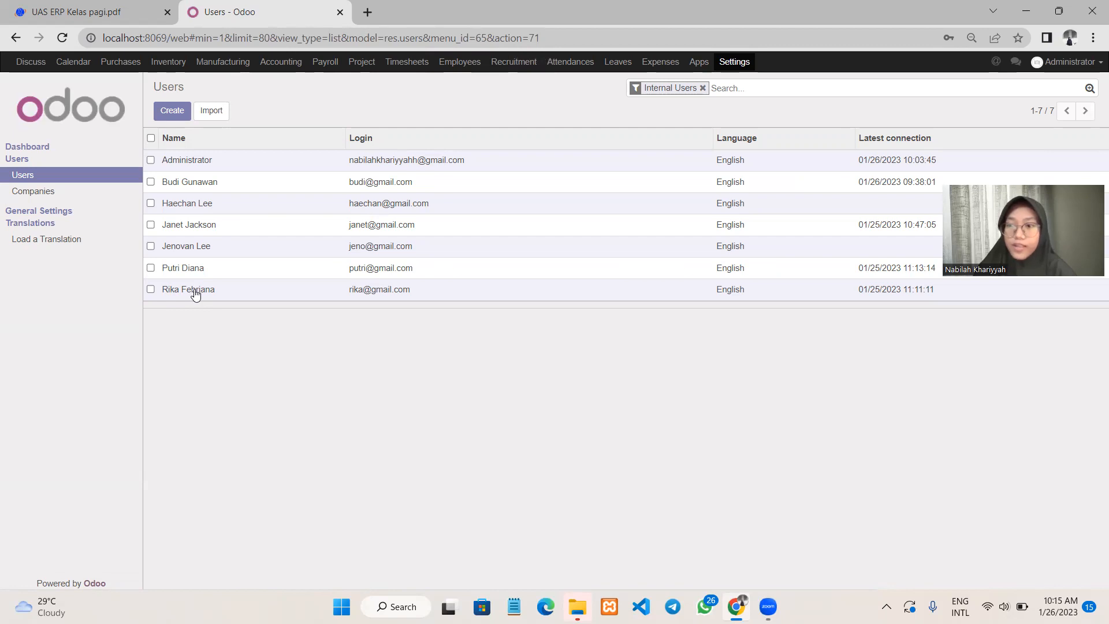
Step: Give the Staff HRD user Billing for Accounting & Finance, Employee for Employees and Manual Attendance for Attendance, save, and return to the users list
click(195, 291)
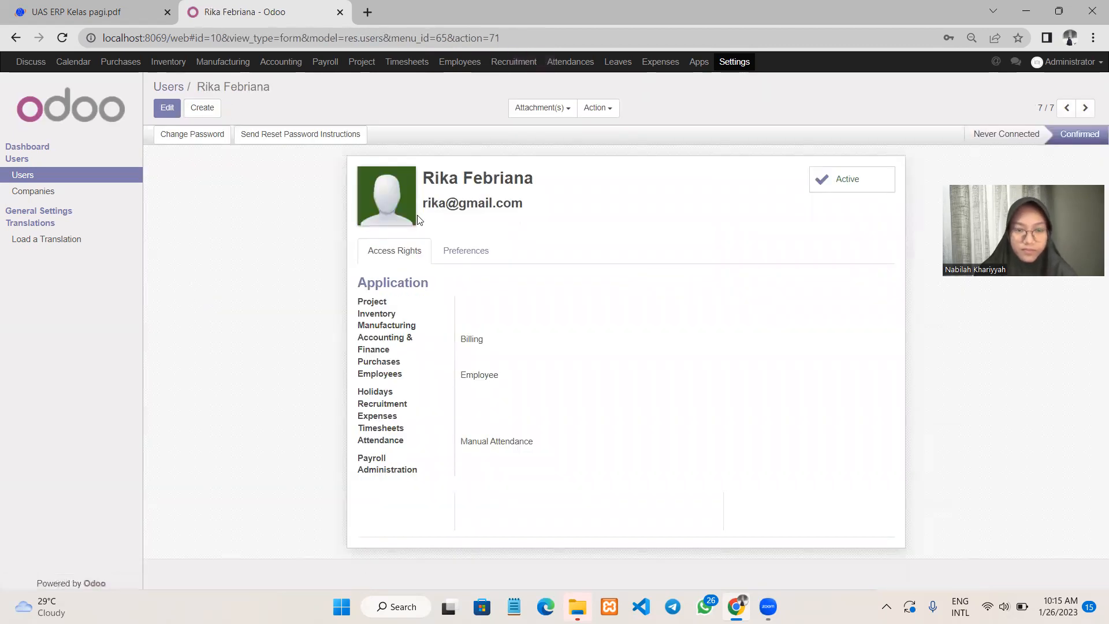
click(167, 108)
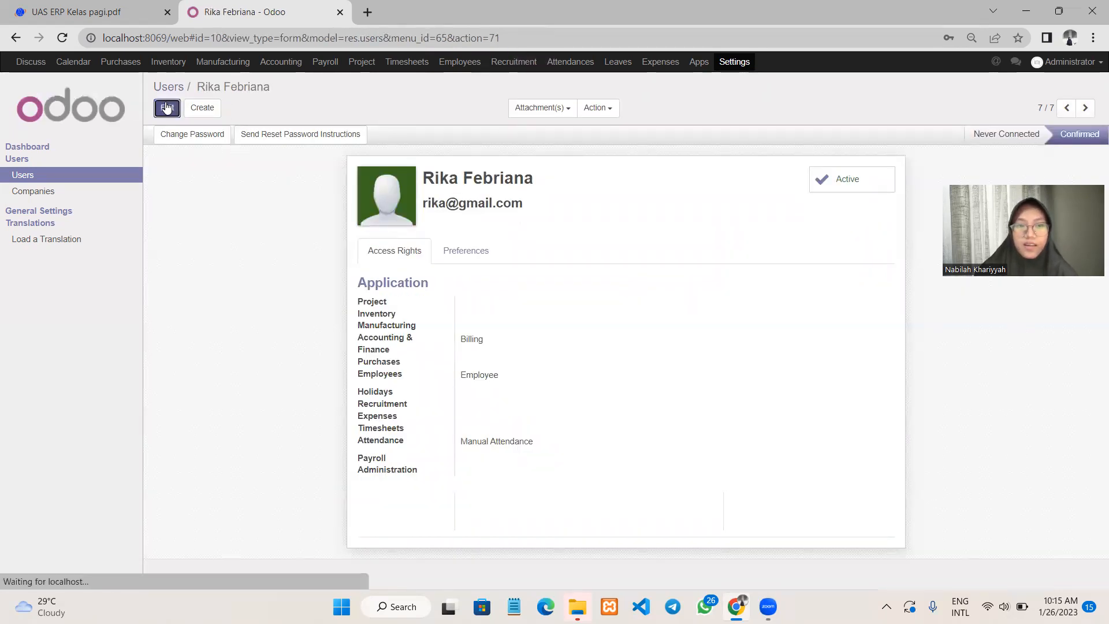
scroll(520, 228, down, 1)
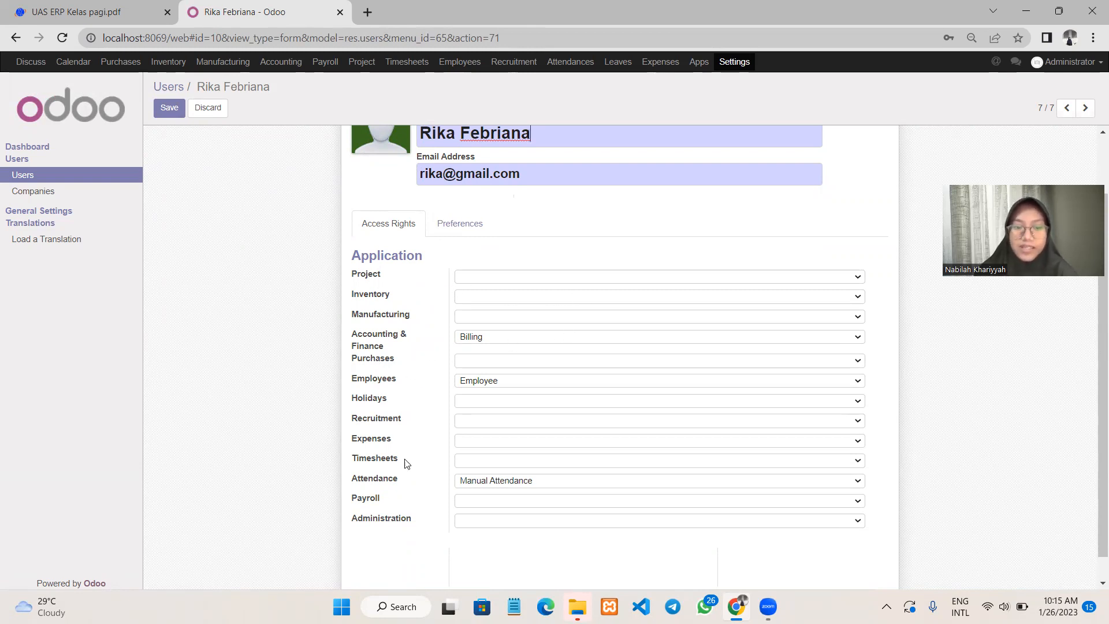
click(516, 338)
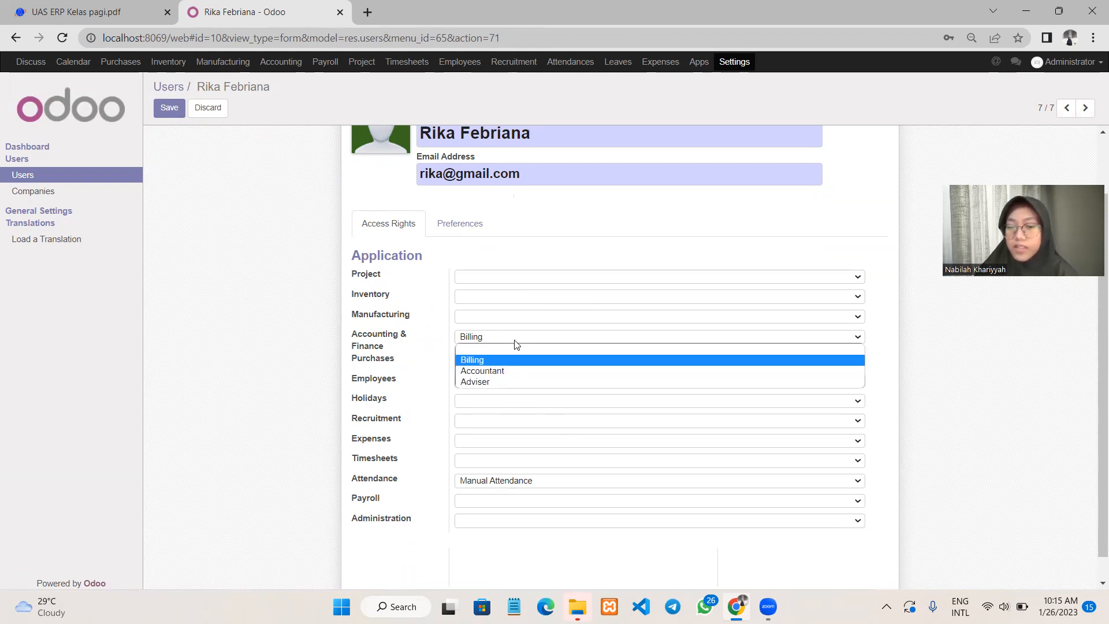
click(494, 360)
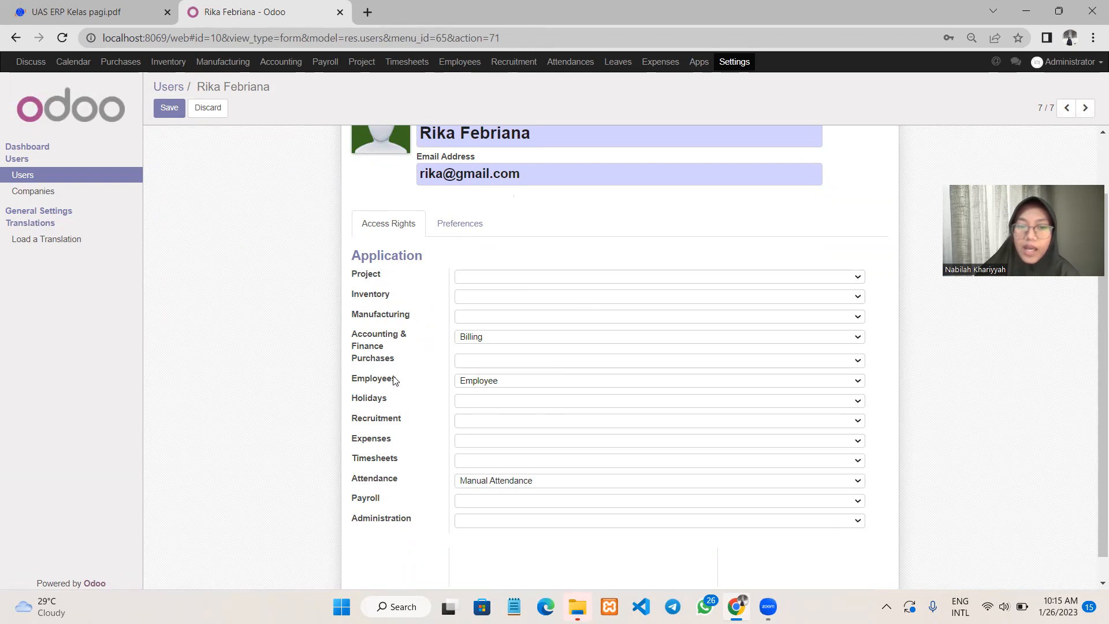
click(534, 383)
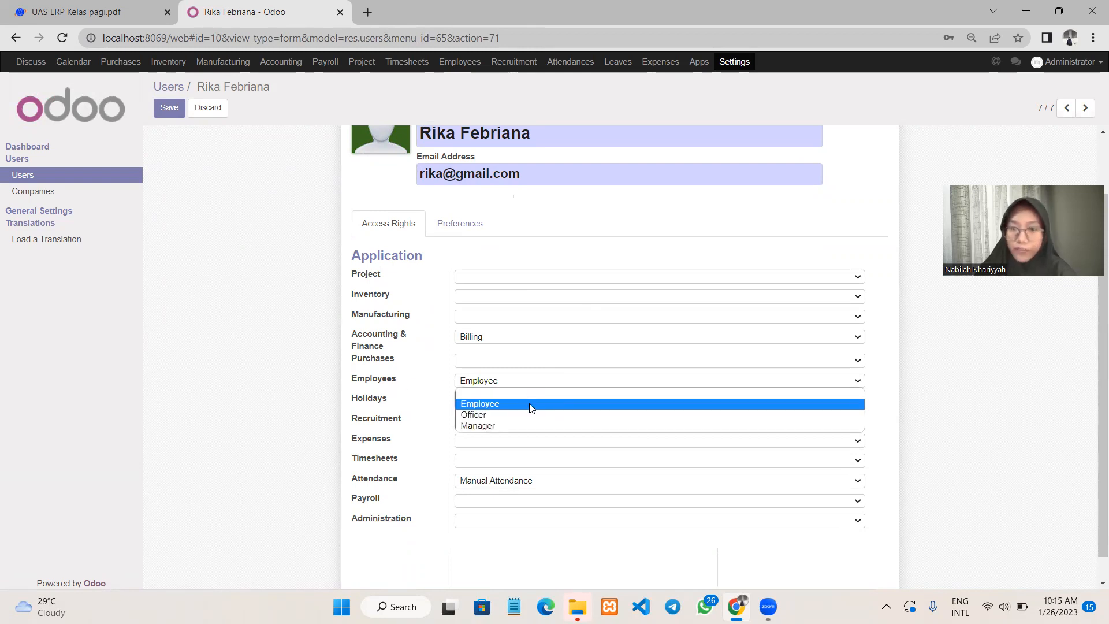
click(532, 408)
click(506, 483)
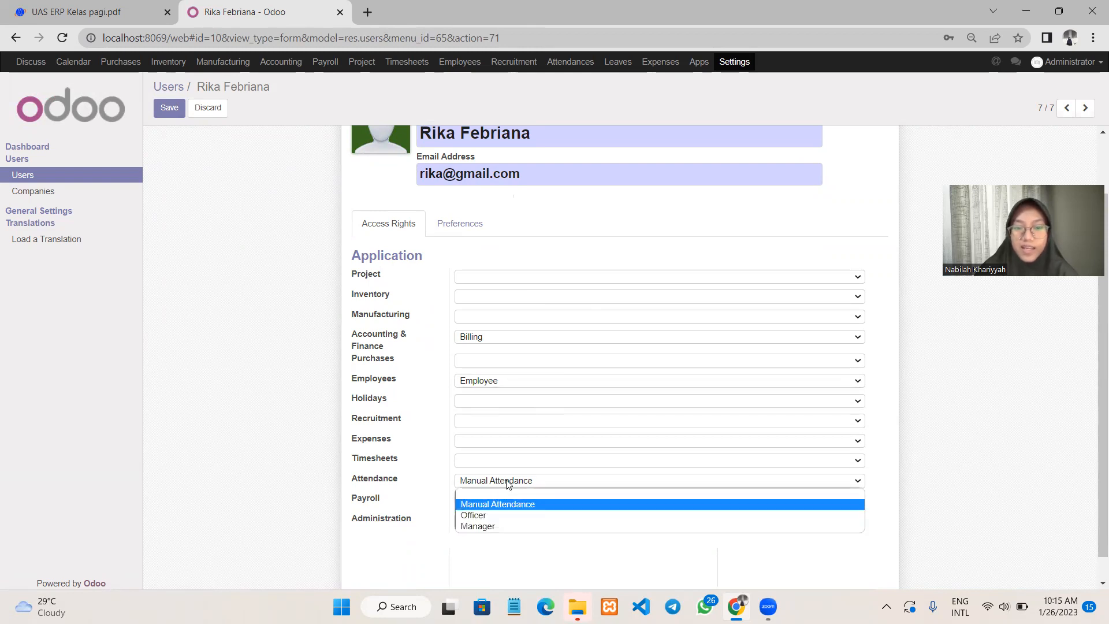
click(511, 506)
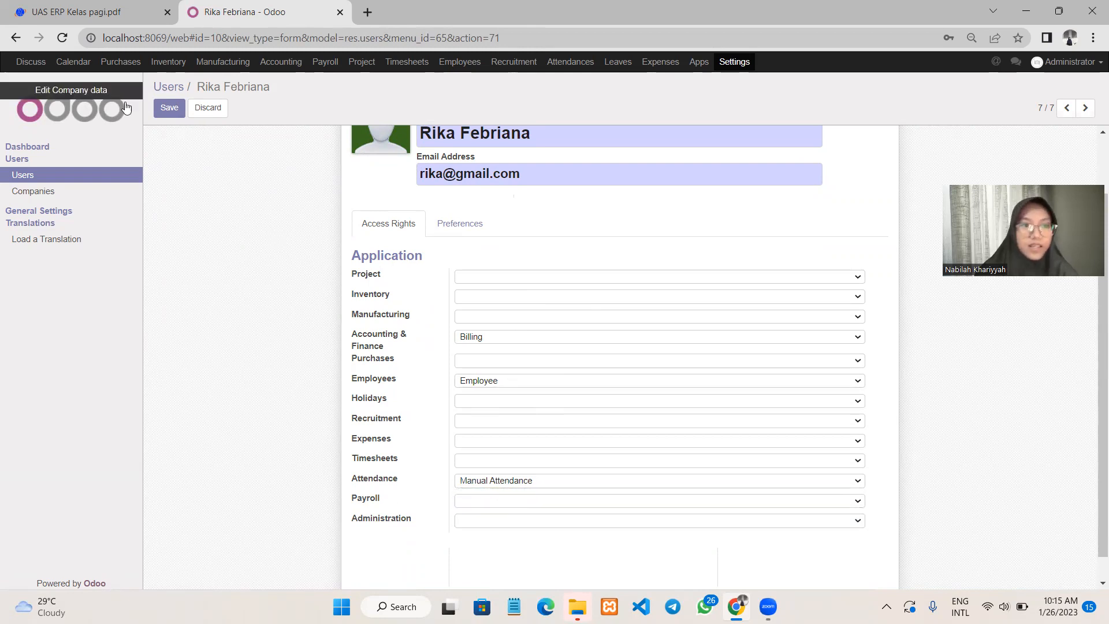
click(171, 110)
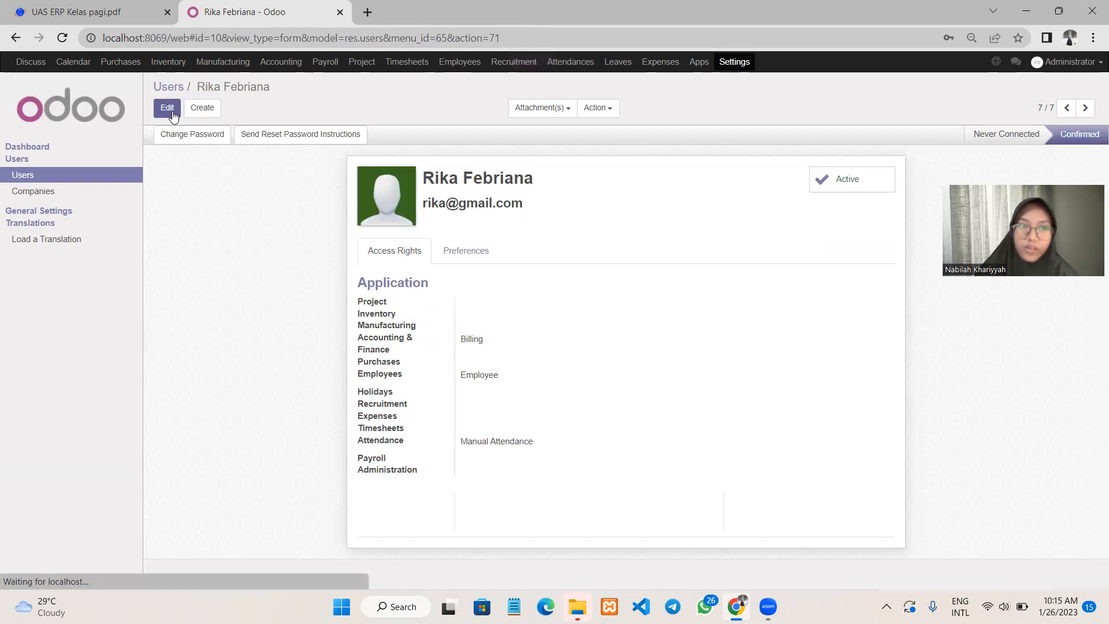
click(166, 86)
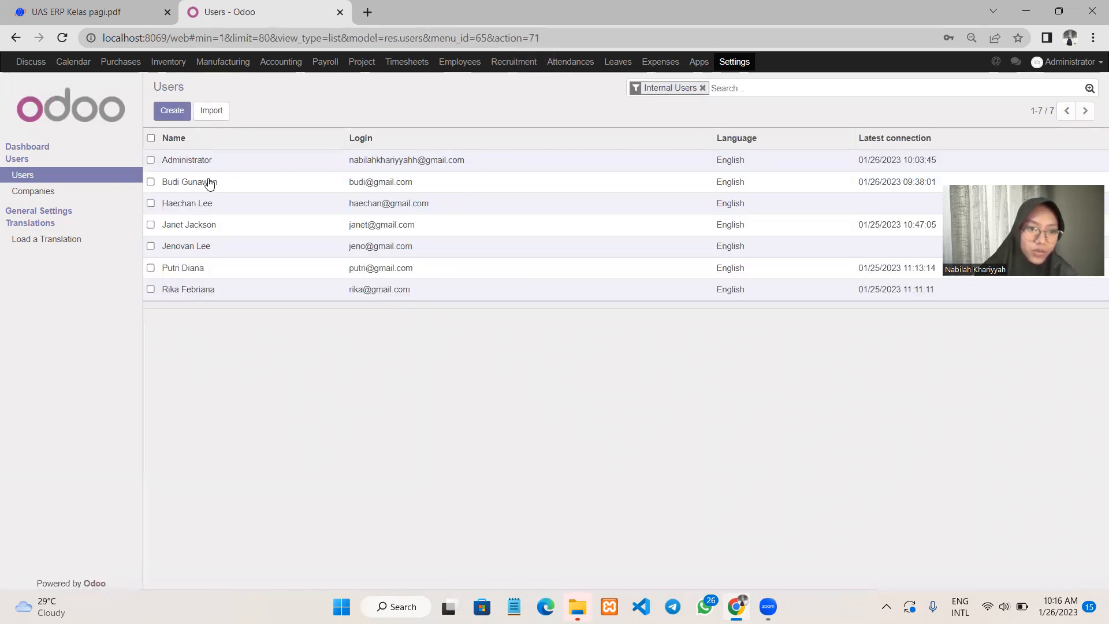
Step: Set the Manager Purchasing user's Accounting & Finance access to Billing, save the record, and return to the users list
click(207, 182)
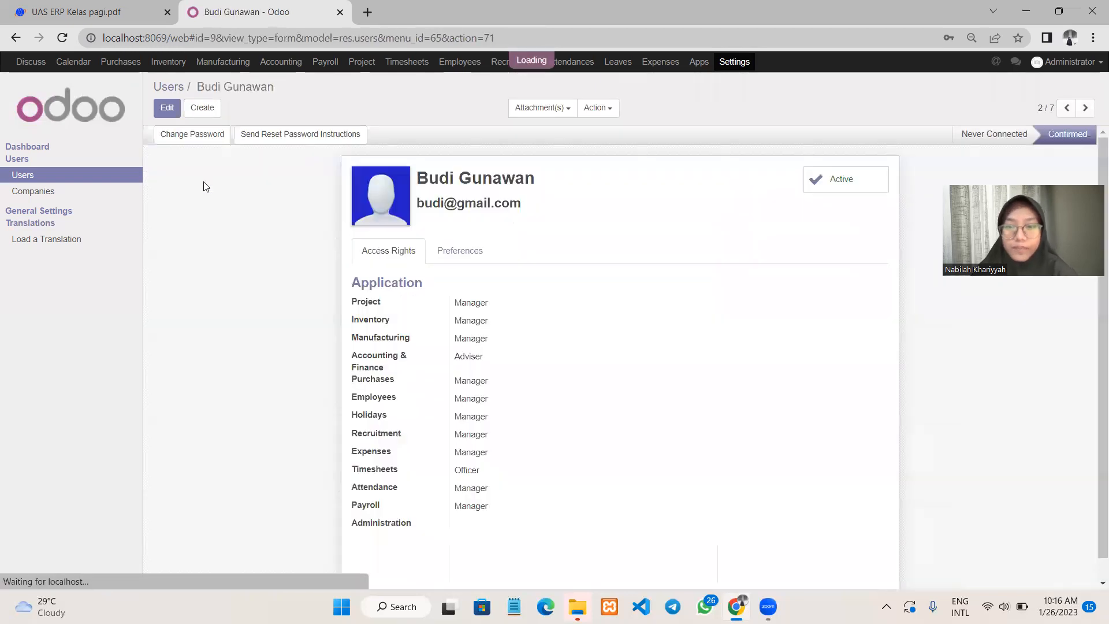
click(167, 108)
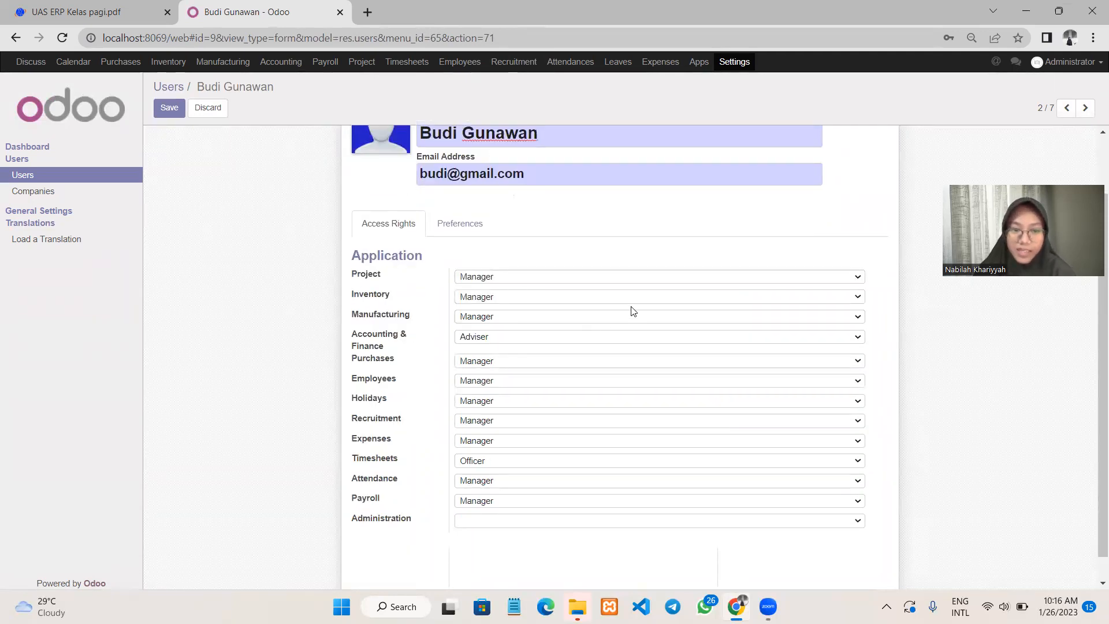
click(580, 340)
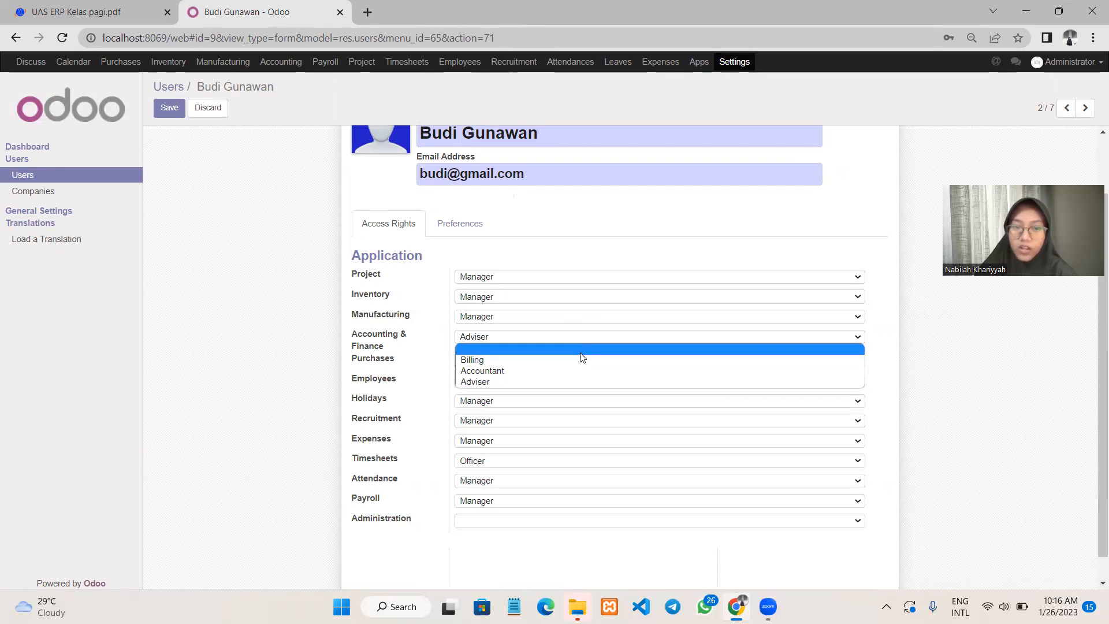
click(577, 363)
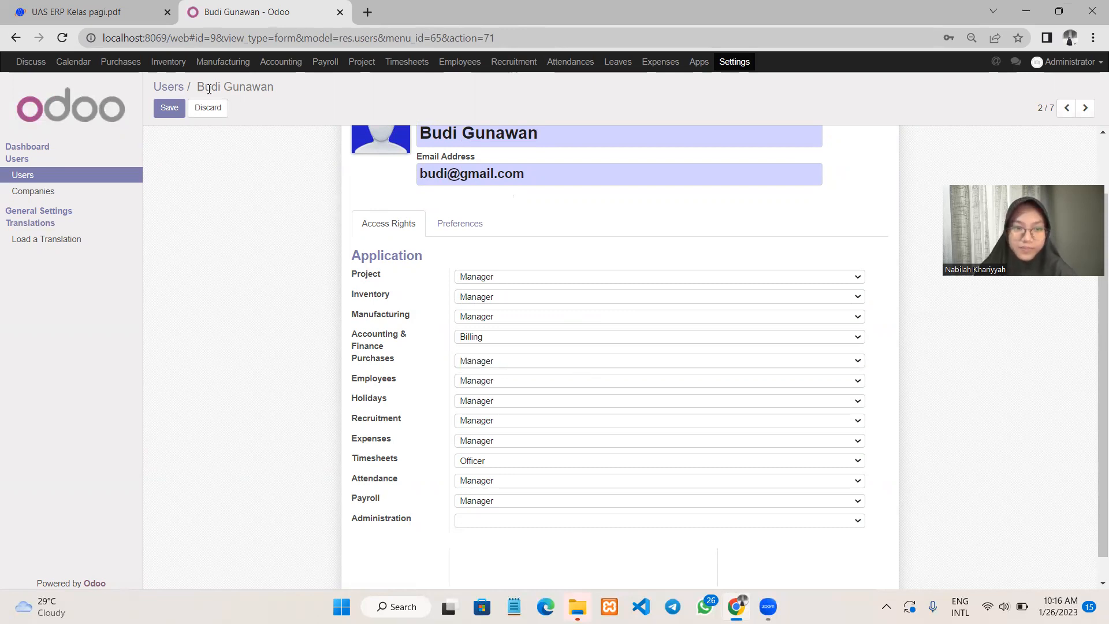
click(172, 109)
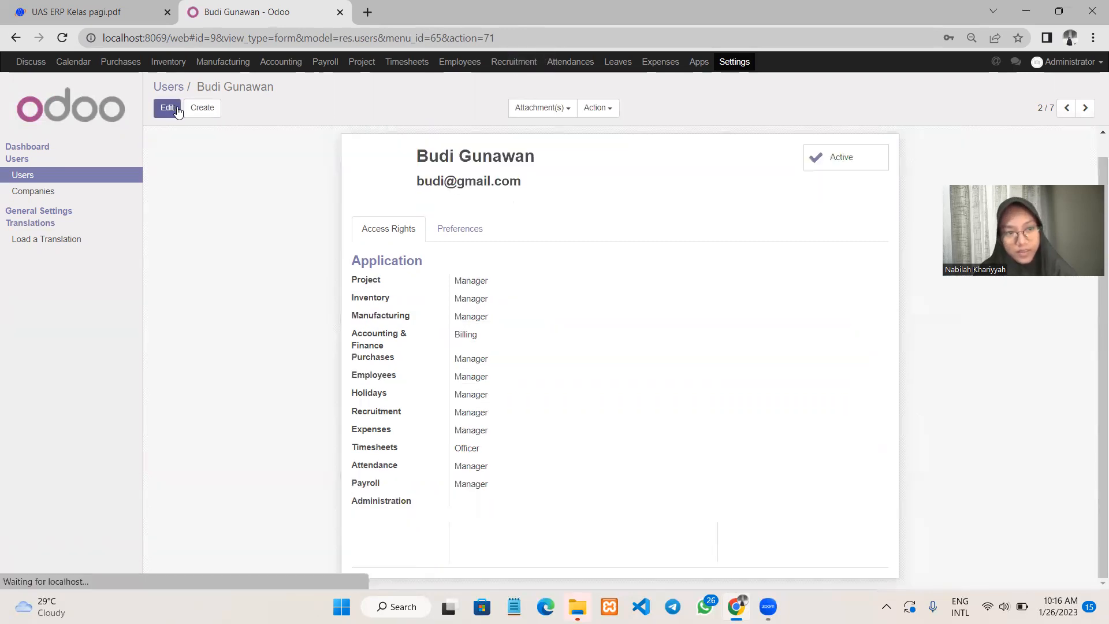
click(173, 87)
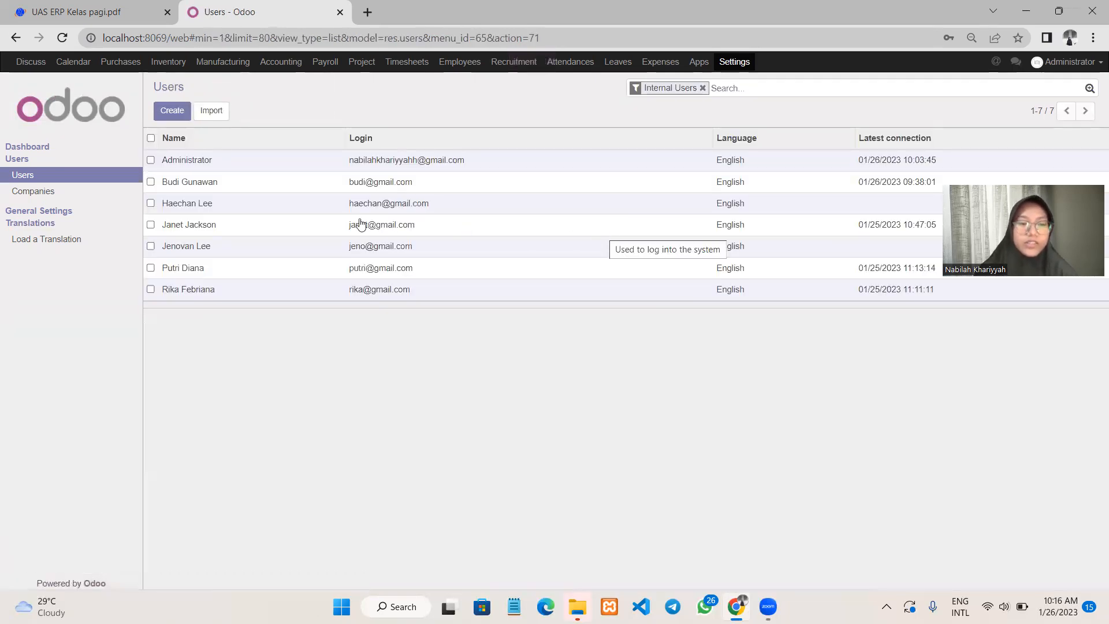
Step: Set the Staff Purchasing user's Attendance access to Manual Attendance and save the record
click(195, 229)
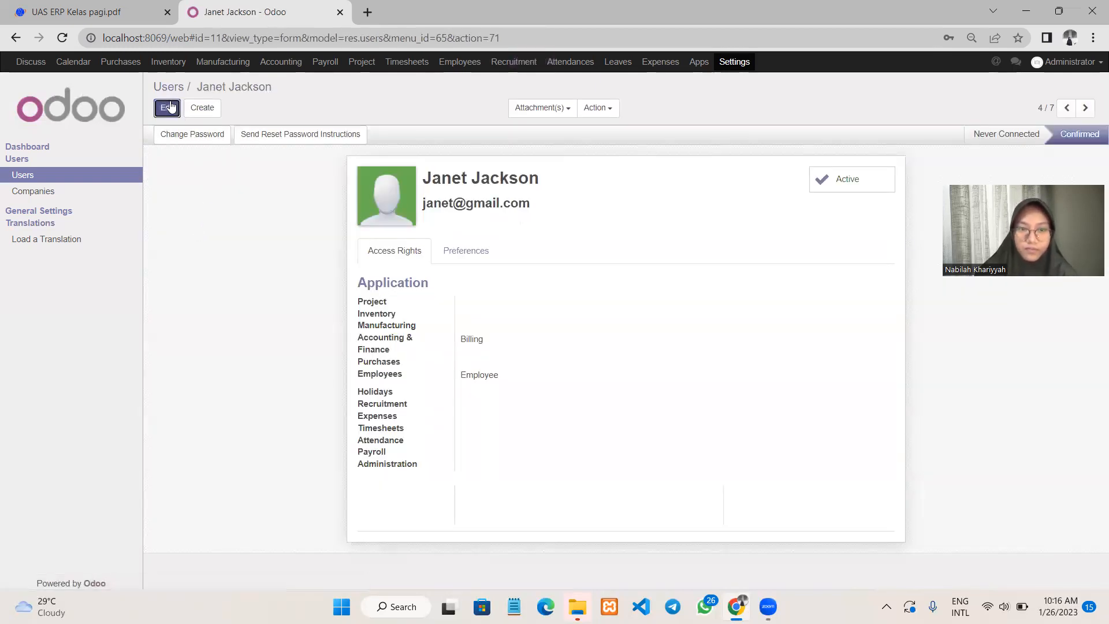
click(170, 105)
scroll(675, 223, down, 2)
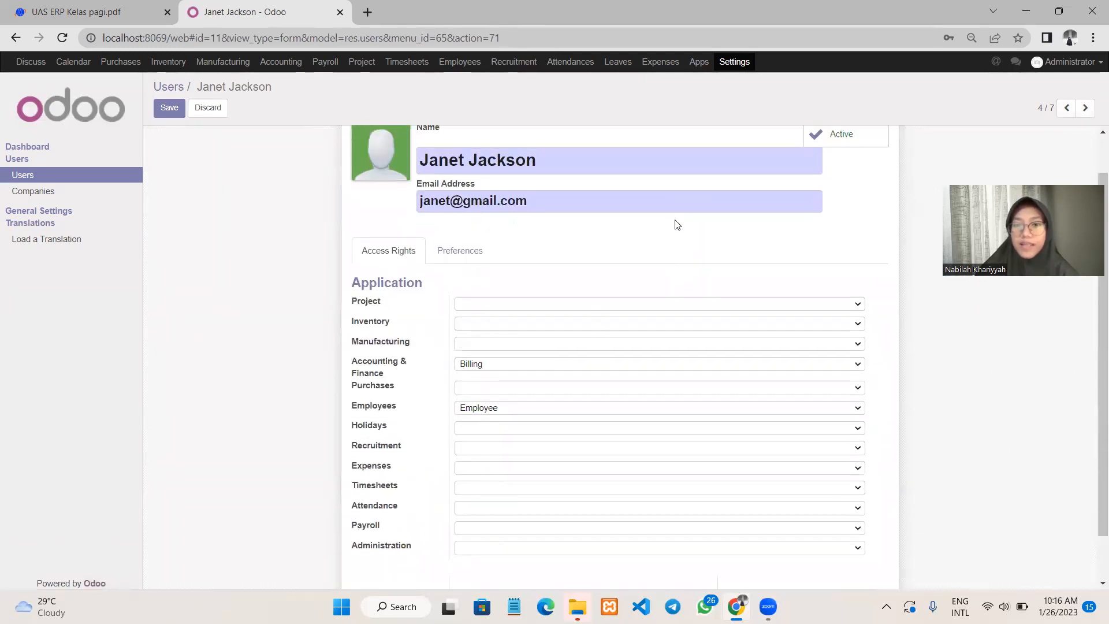
scroll(677, 225, up, 2)
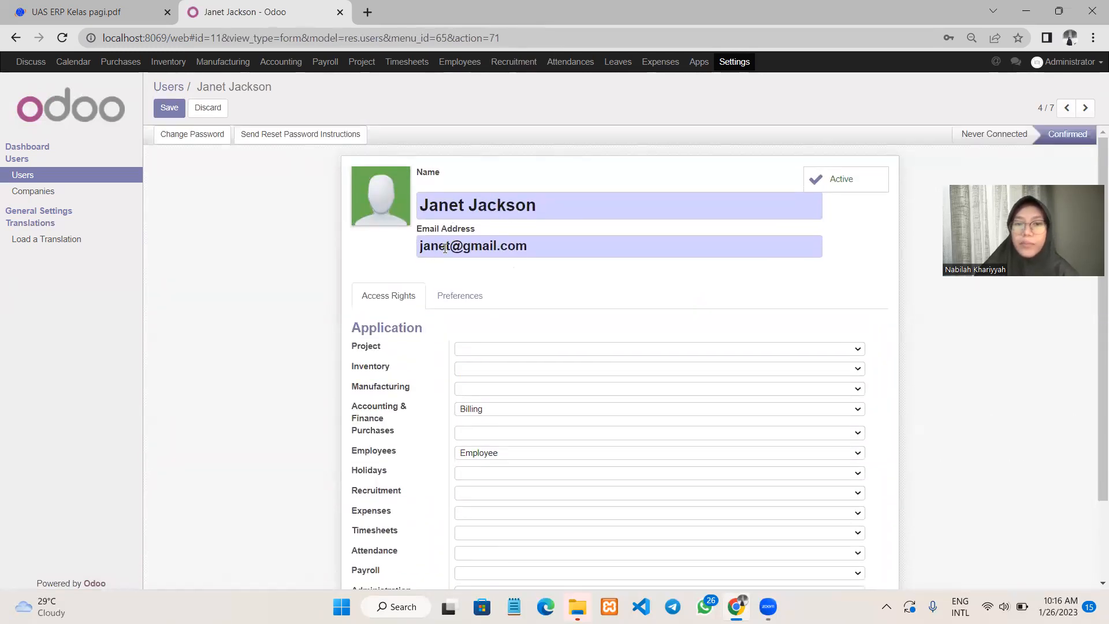
scroll(567, 310, down, 3)
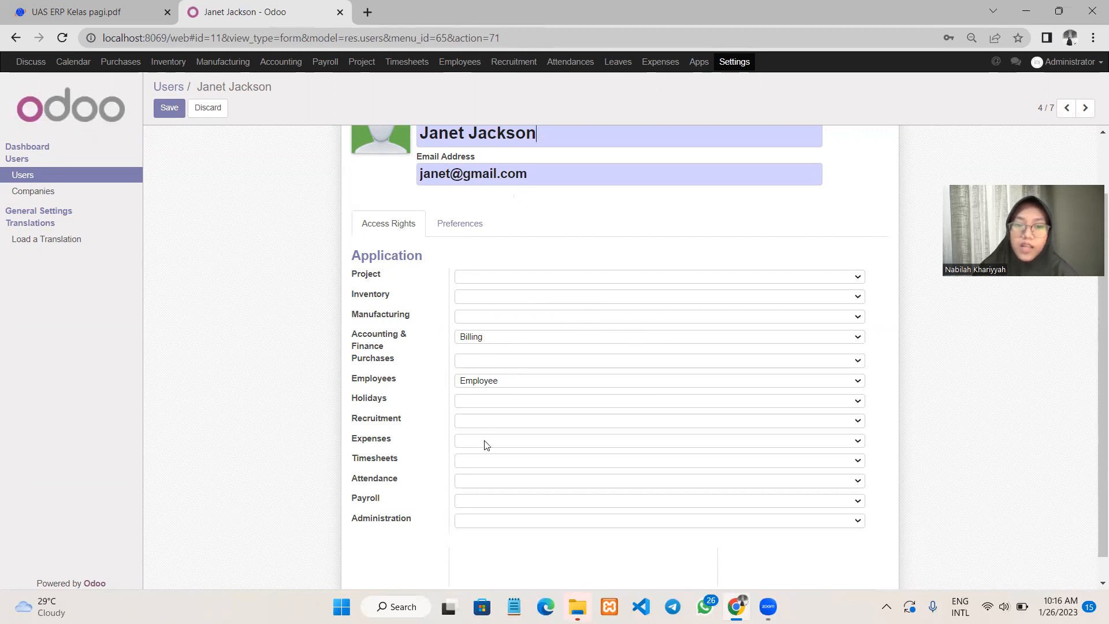
click(495, 482)
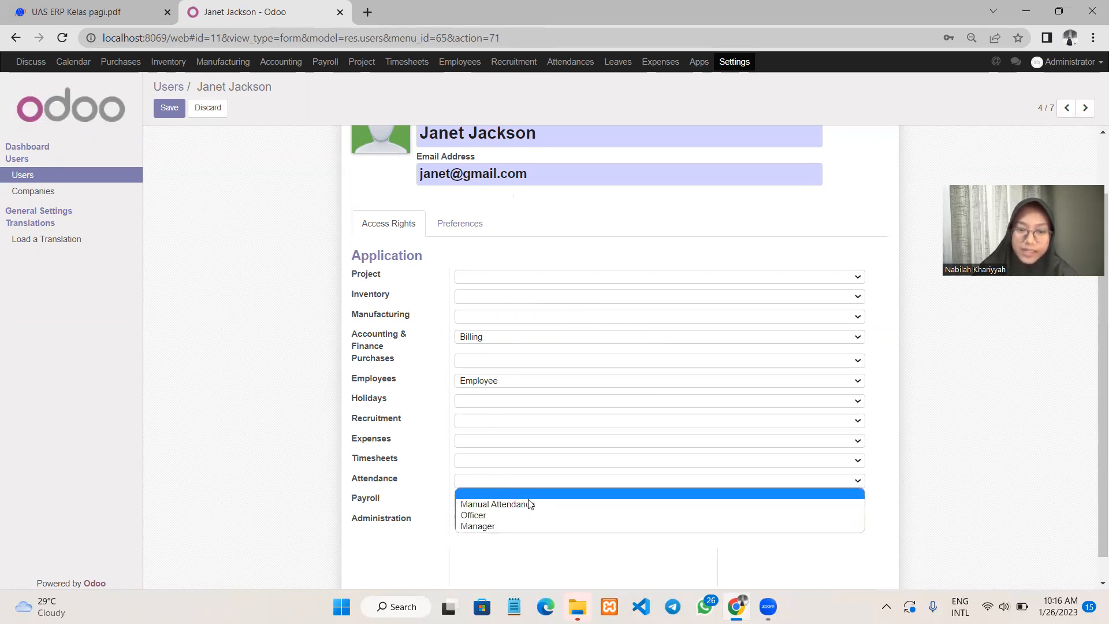
click(556, 505)
click(169, 109)
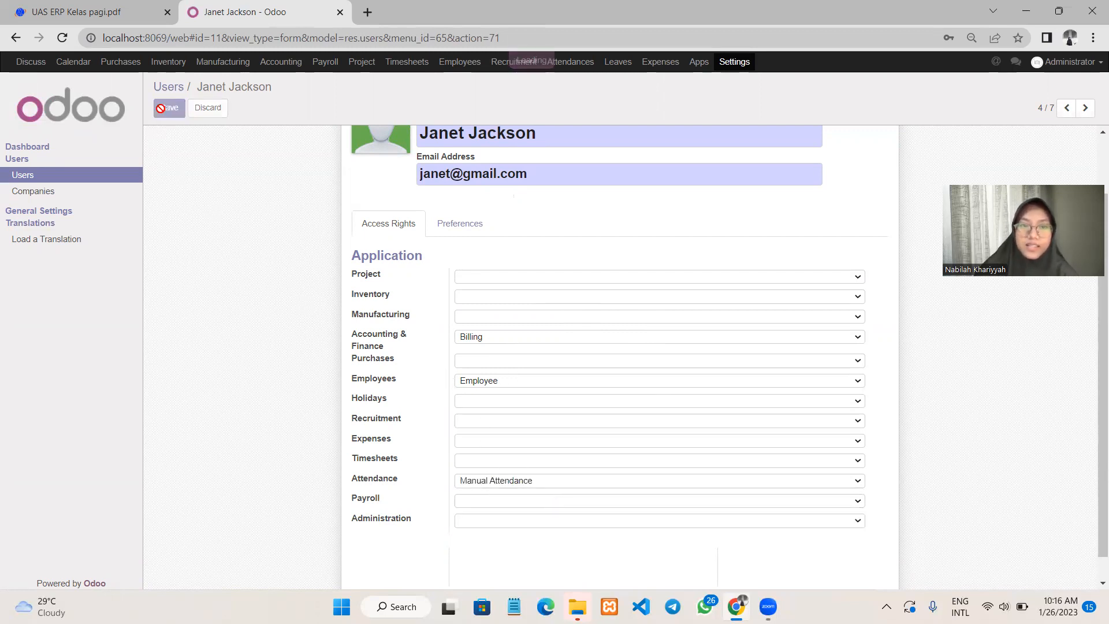
Step: Review the salary rule and salary structure tasks in the exam PDF and return to Odoo
click(129, 16)
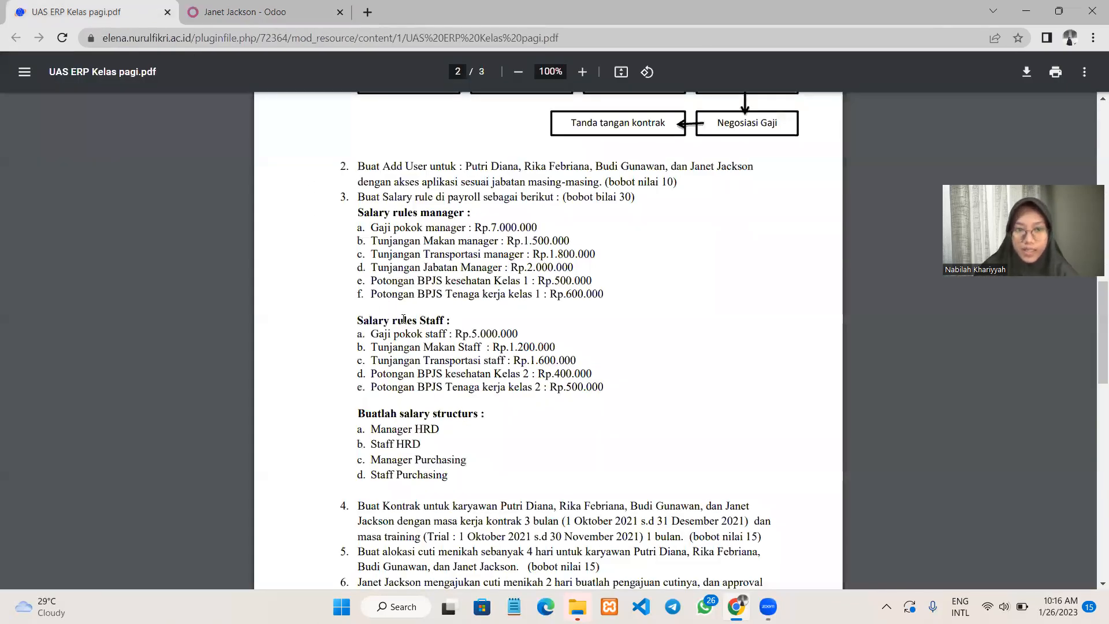
scroll(454, 300, down, 1)
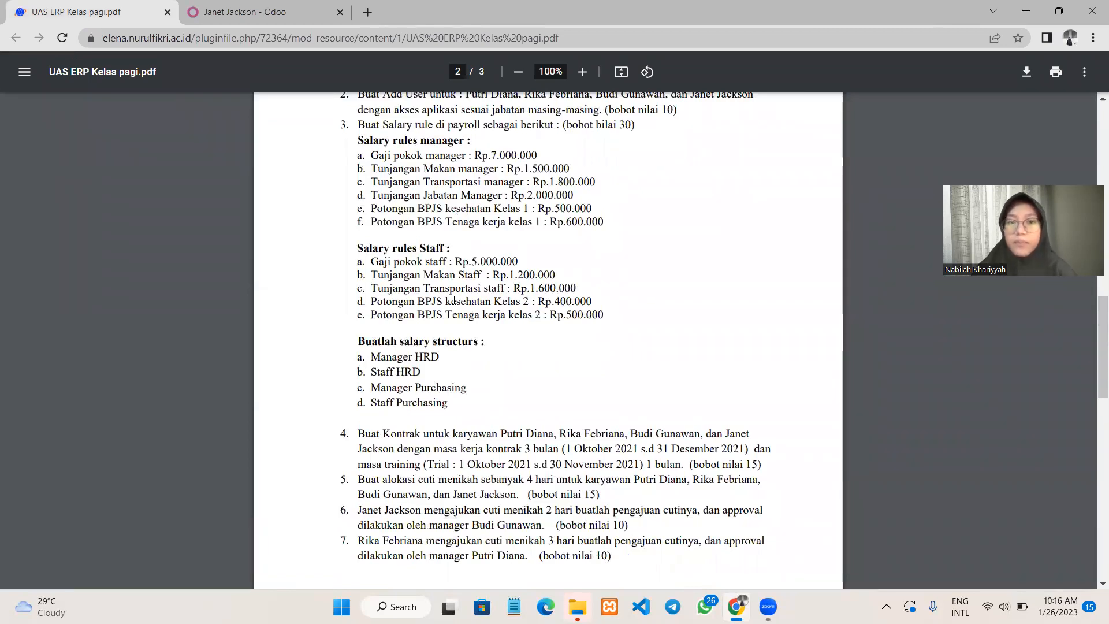
click(211, 12)
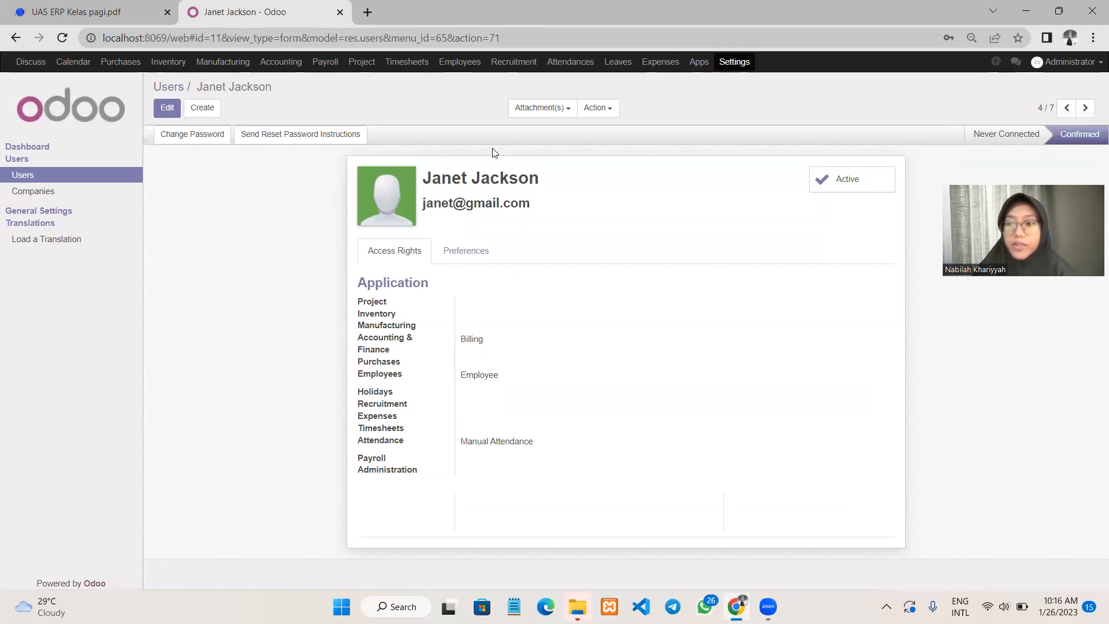
Step: Open the Payroll salary rules list, examine the fields of a blank salary rule form, and discard it
click(325, 62)
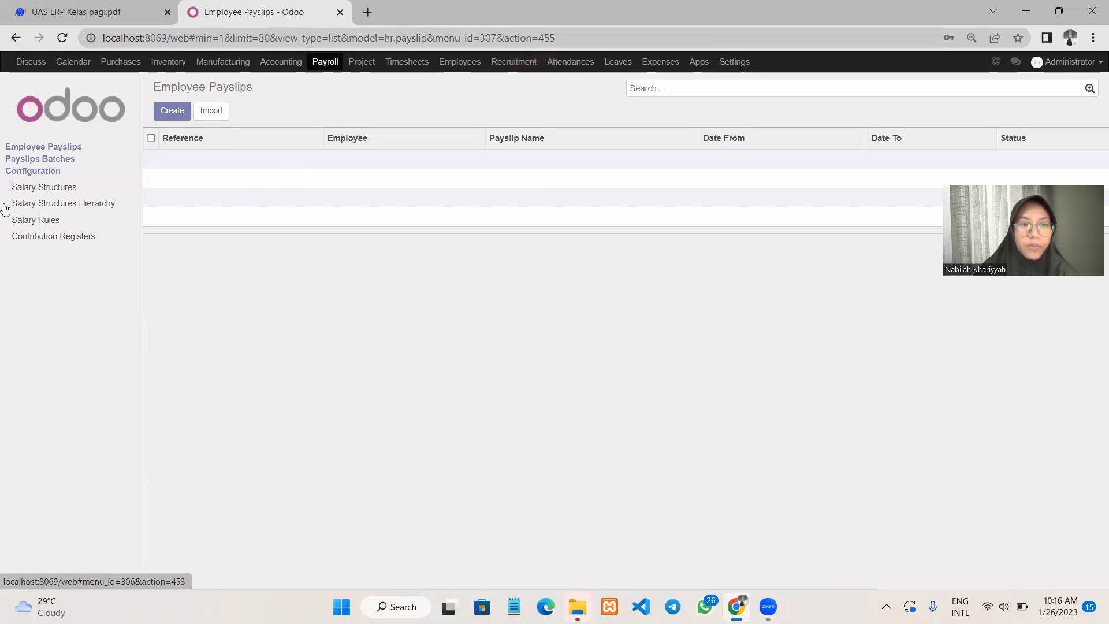
click(27, 224)
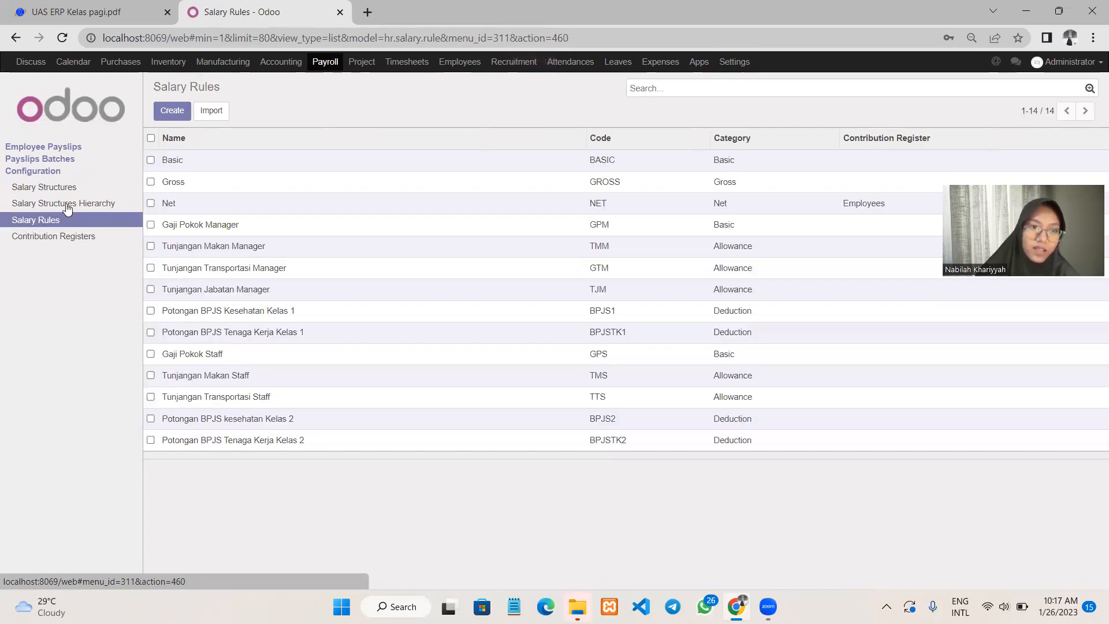
click(172, 111)
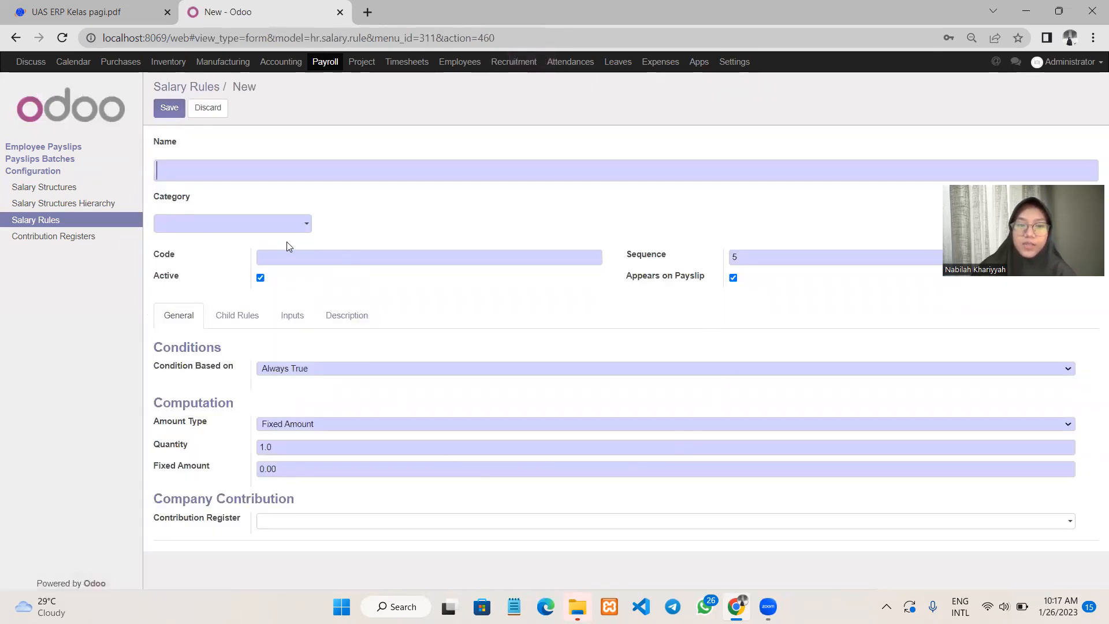
click(203, 109)
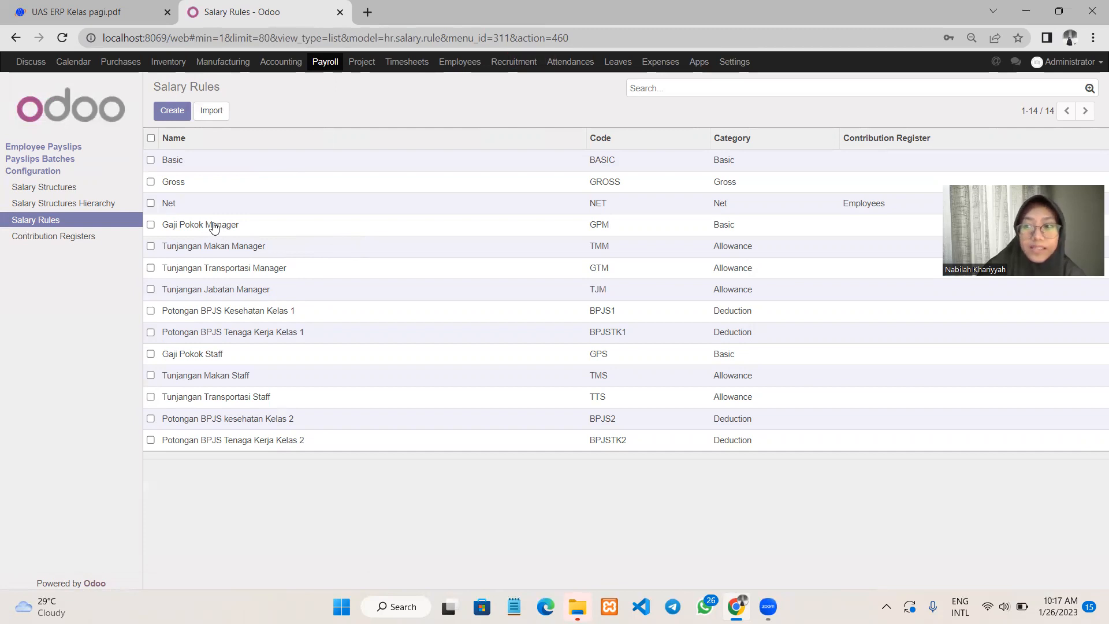
Step: Check the salary amounts in the exam PDF, review the Gaji Pokok Manager rule in edit mode, save it and return to the rules list
click(86, 11)
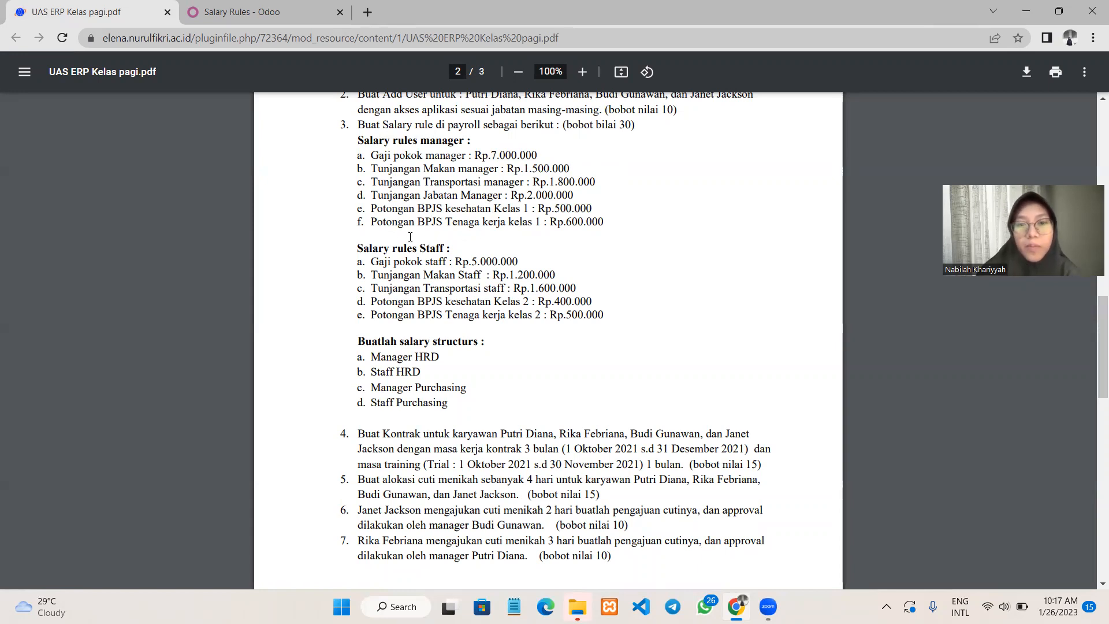
click(255, 10)
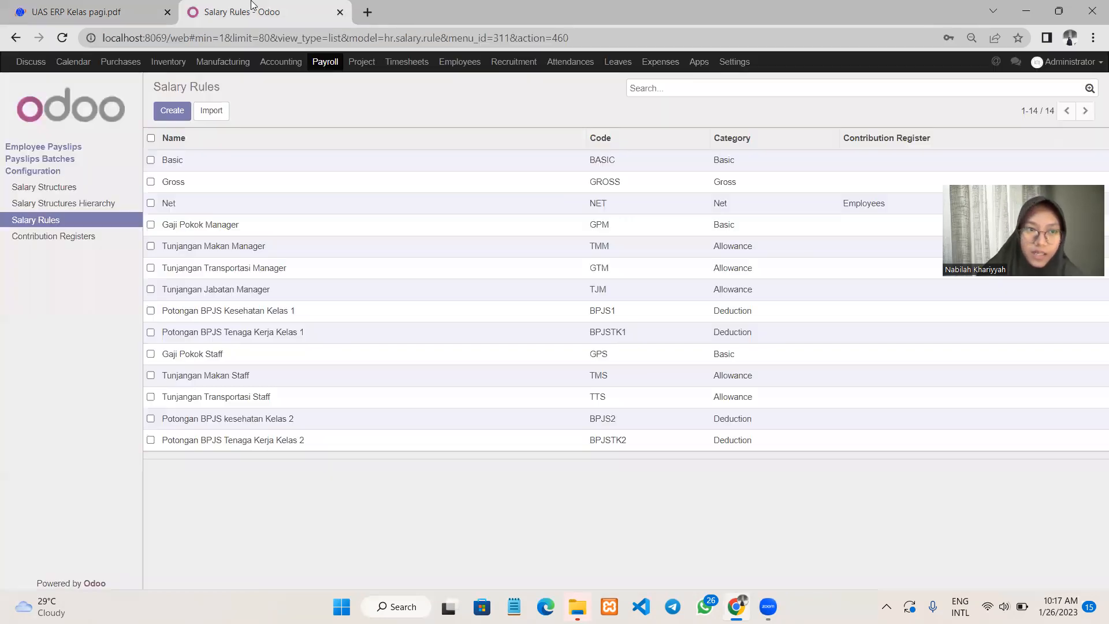
click(186, 226)
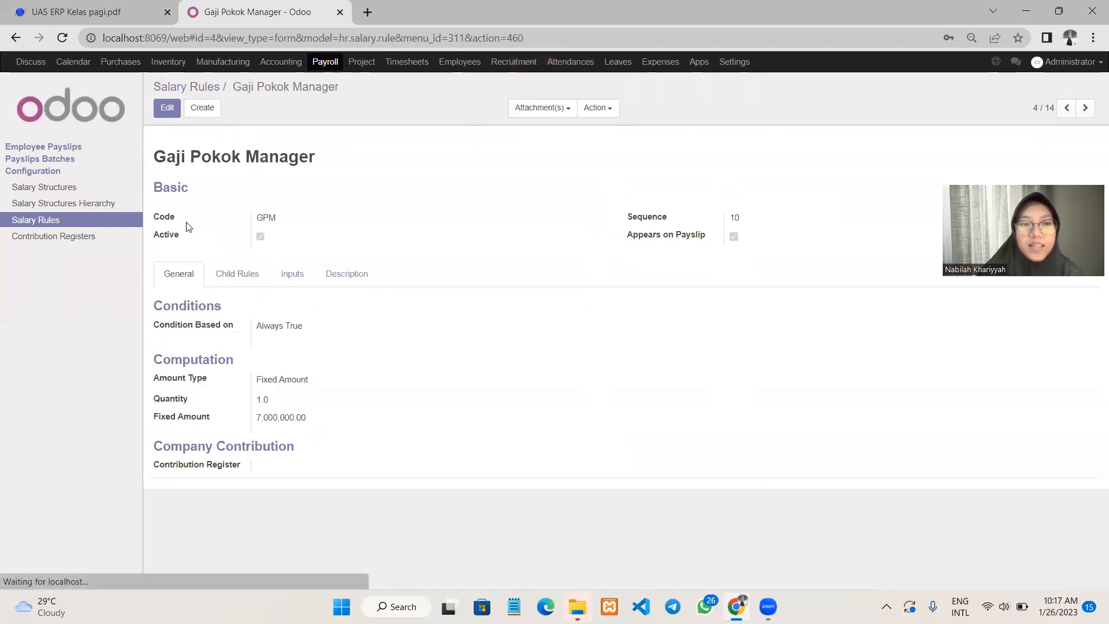
click(167, 109)
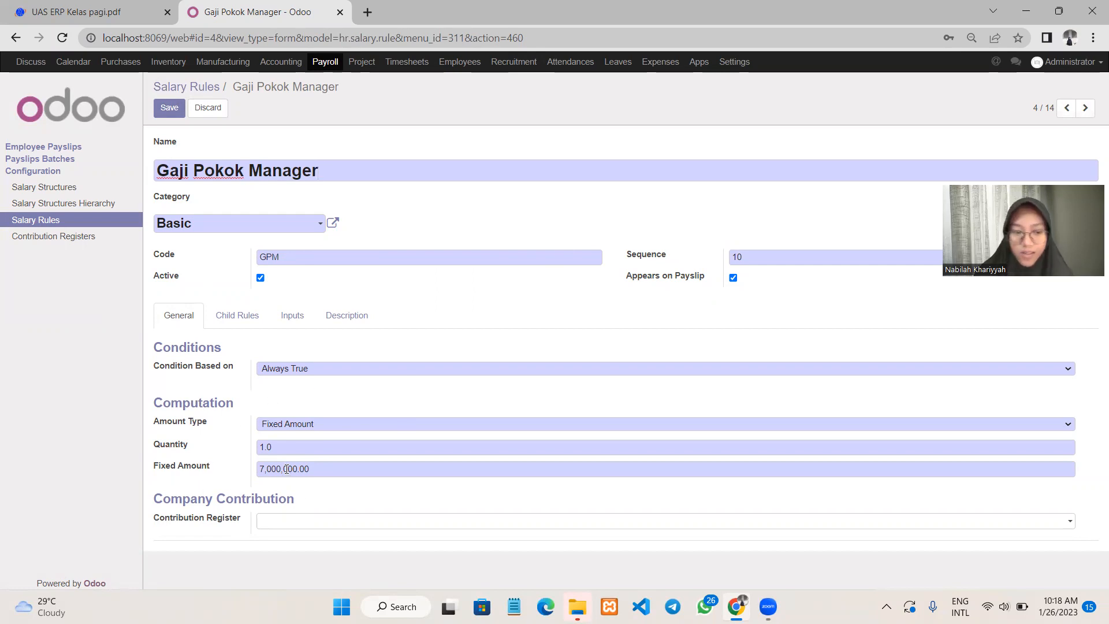
click(169, 110)
click(202, 88)
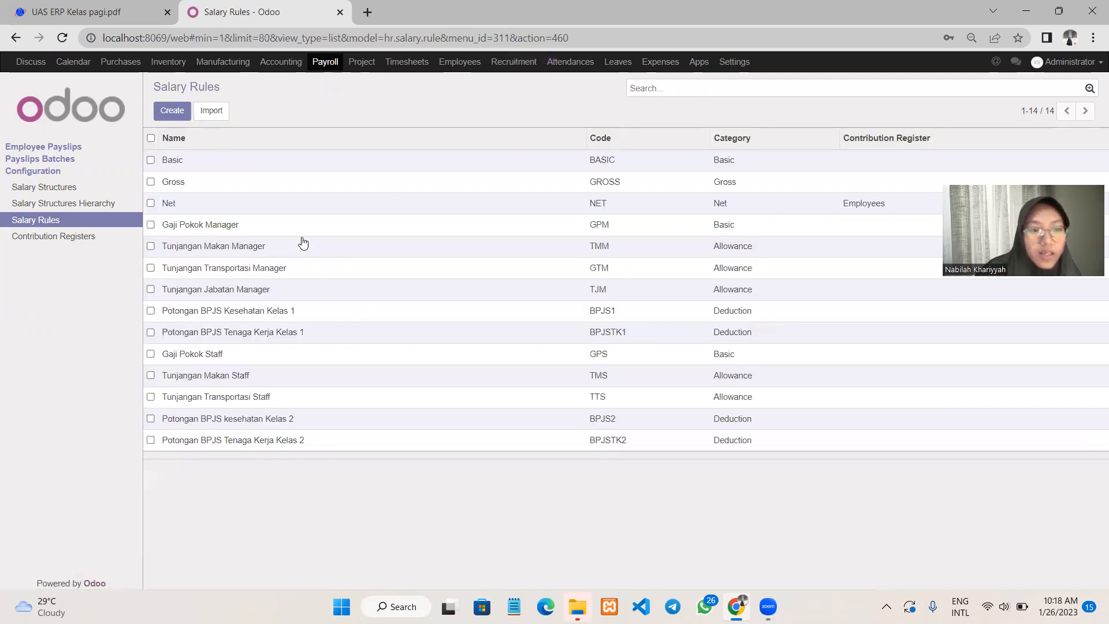
Step: Review the Tunjangan Makan Manager rule's category, code and fixed amount in edit mode, save it and return to the rules list
click(233, 248)
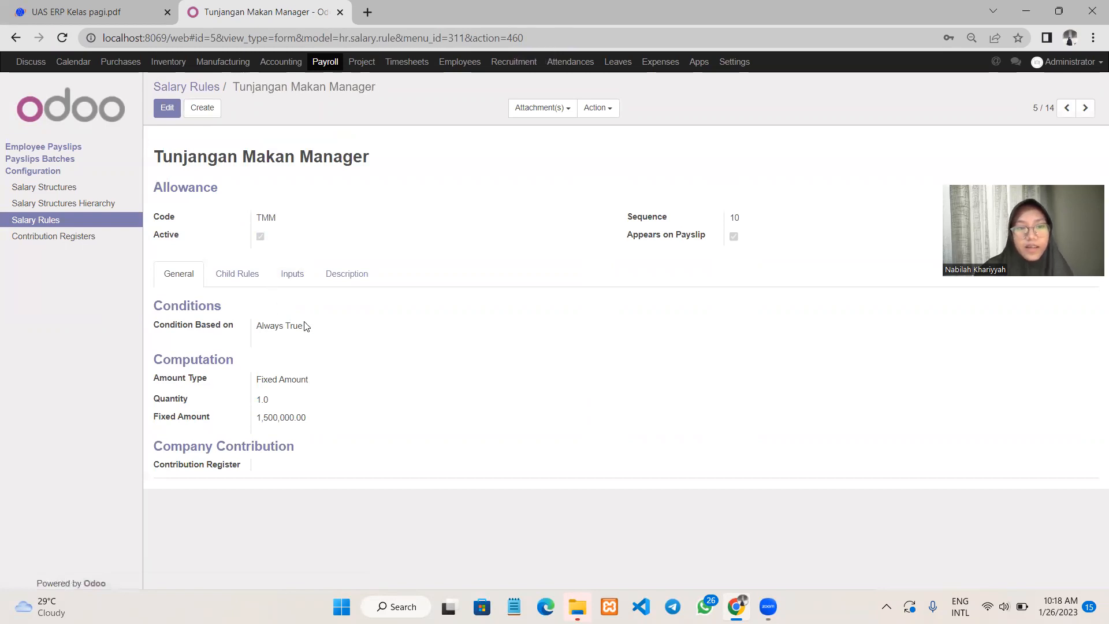
click(164, 113)
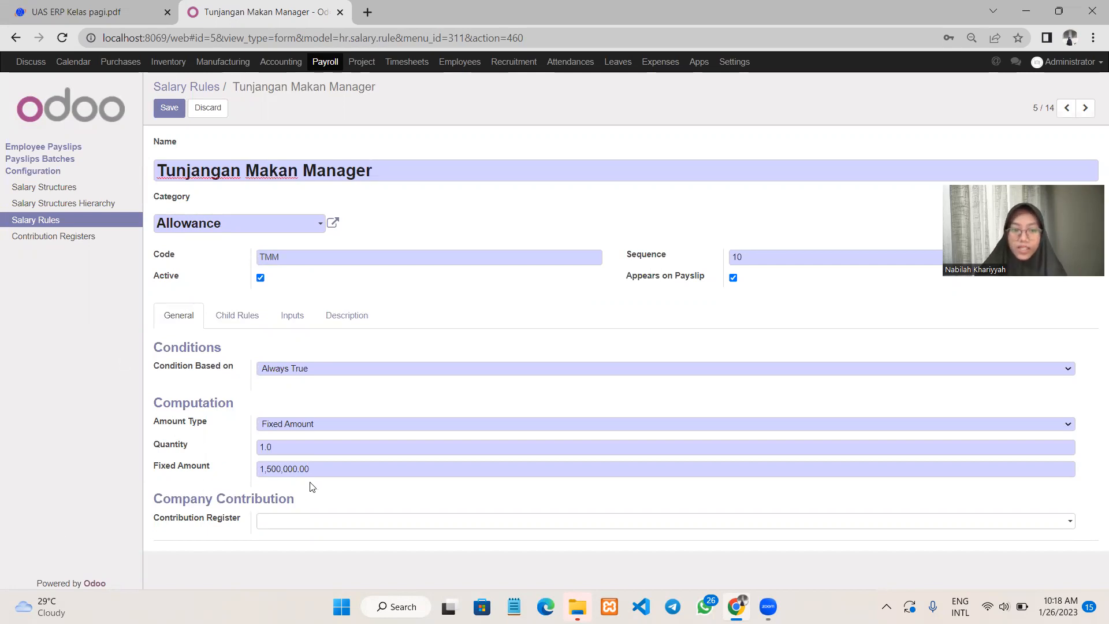
click(176, 106)
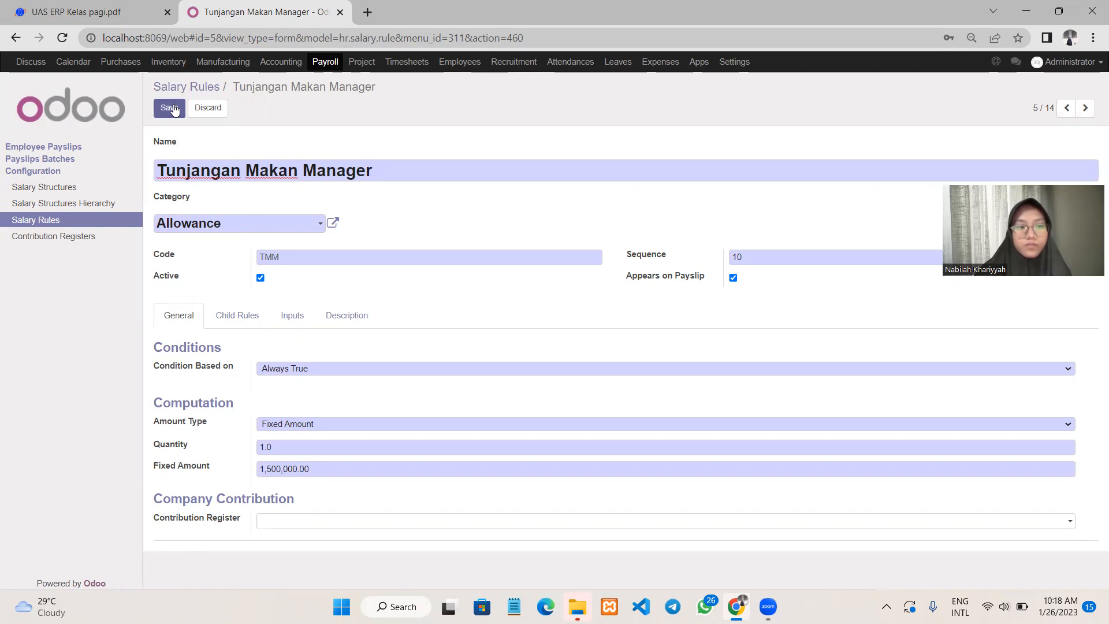
click(178, 92)
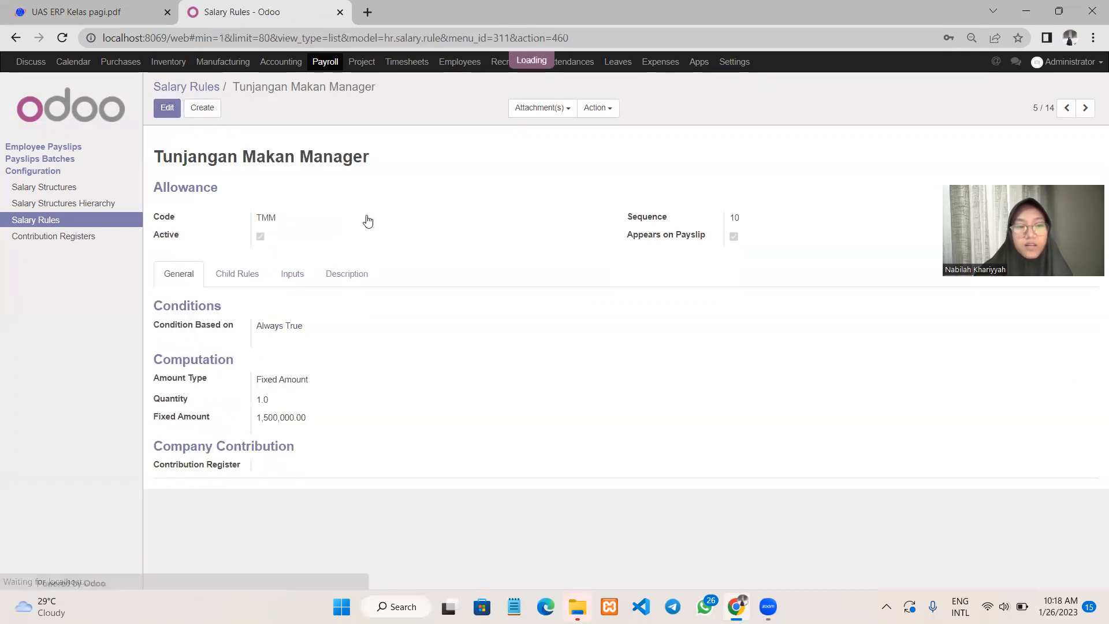
Step: Review the Tunjangan Transportasi Manager rule's category, code and fixed amount in edit mode, save it and return to the rules list
click(235, 274)
click(169, 108)
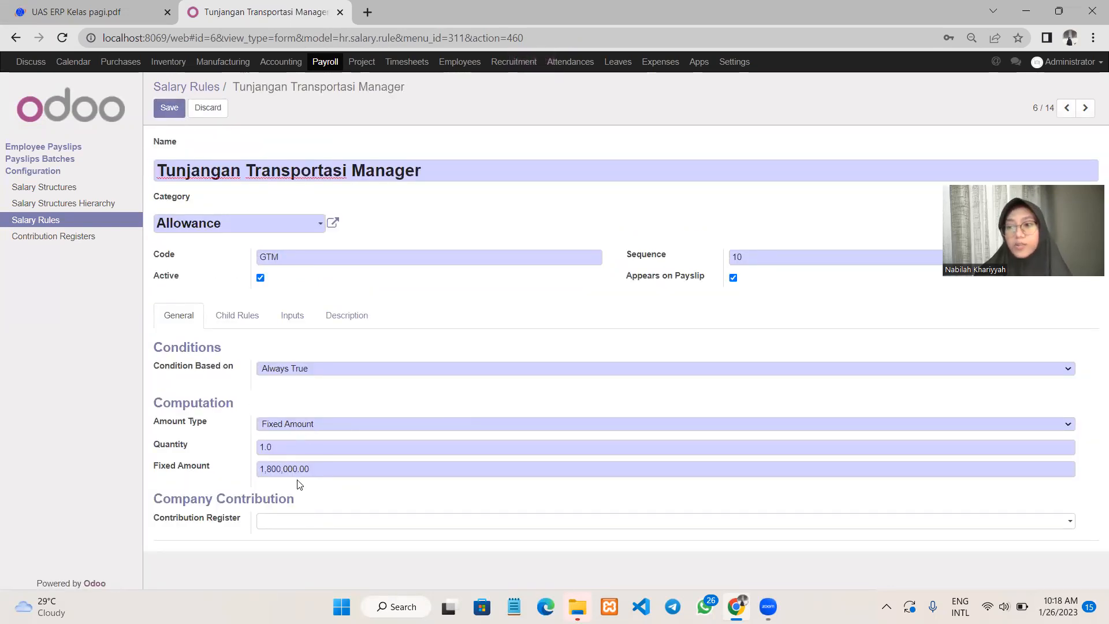
click(165, 111)
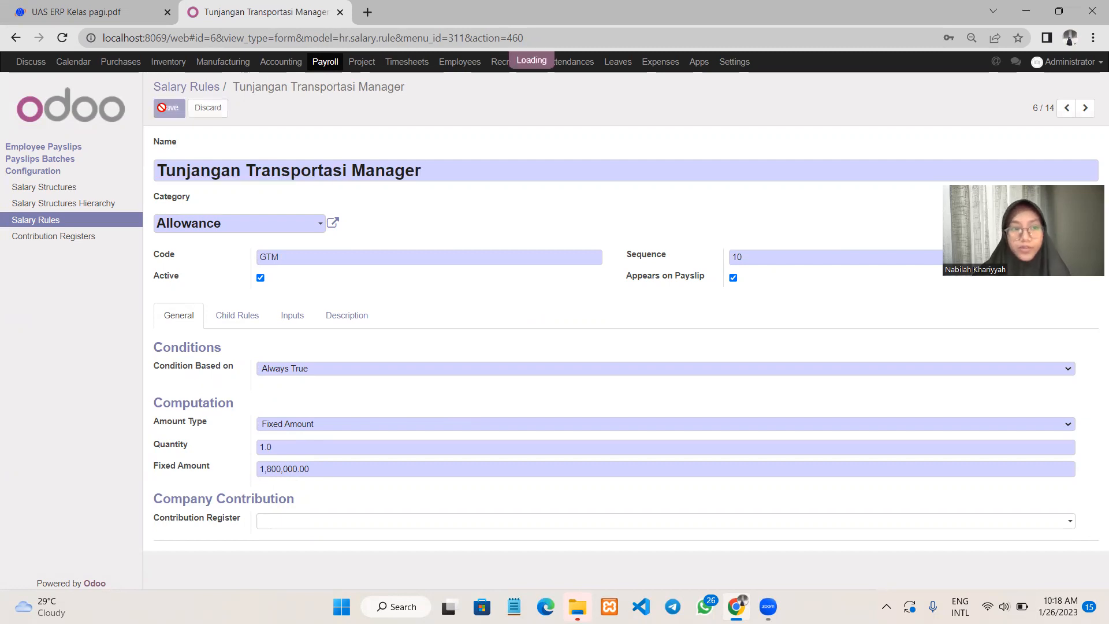
click(205, 88)
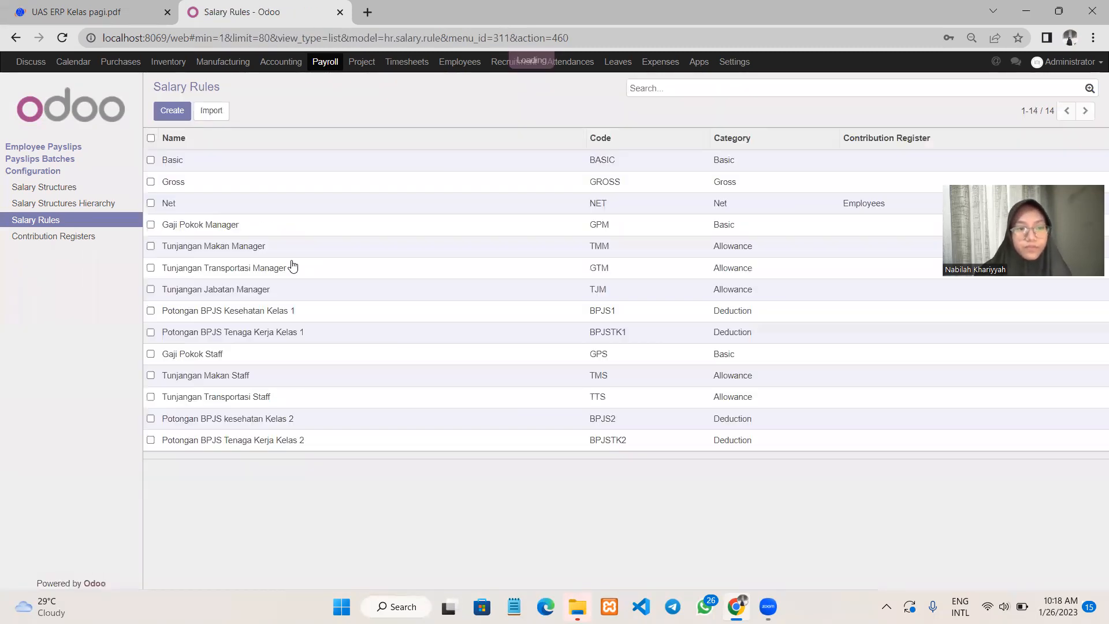
Step: Review the Tunjangan Jabatan Manager rule's category, code and fixed amount in edit mode, save it and return to the rules list
click(240, 297)
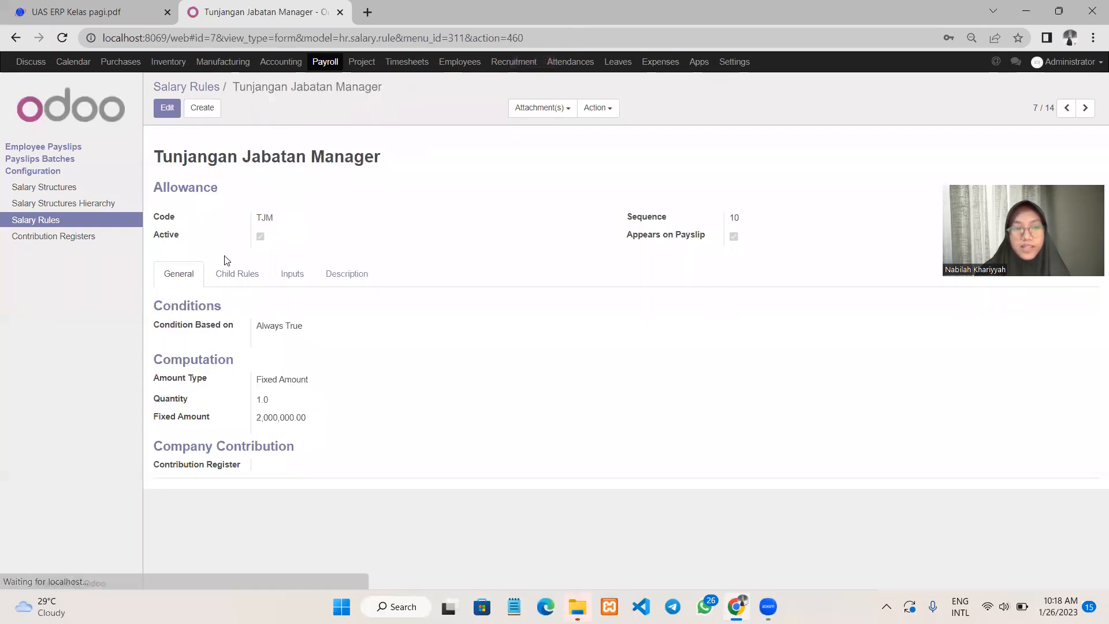
click(167, 108)
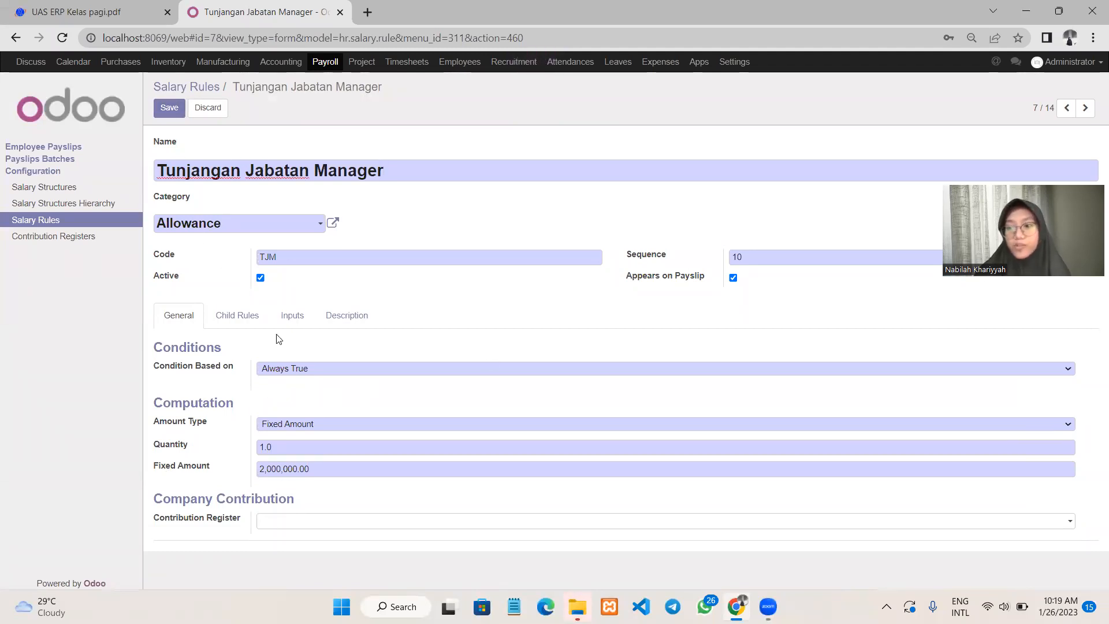
click(170, 110)
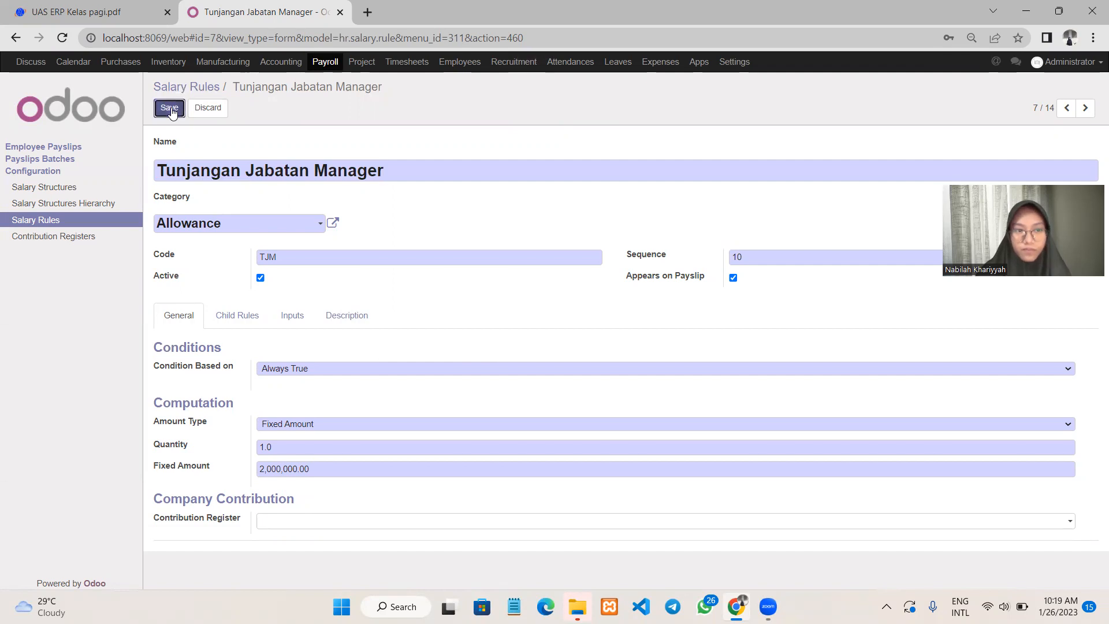
click(190, 92)
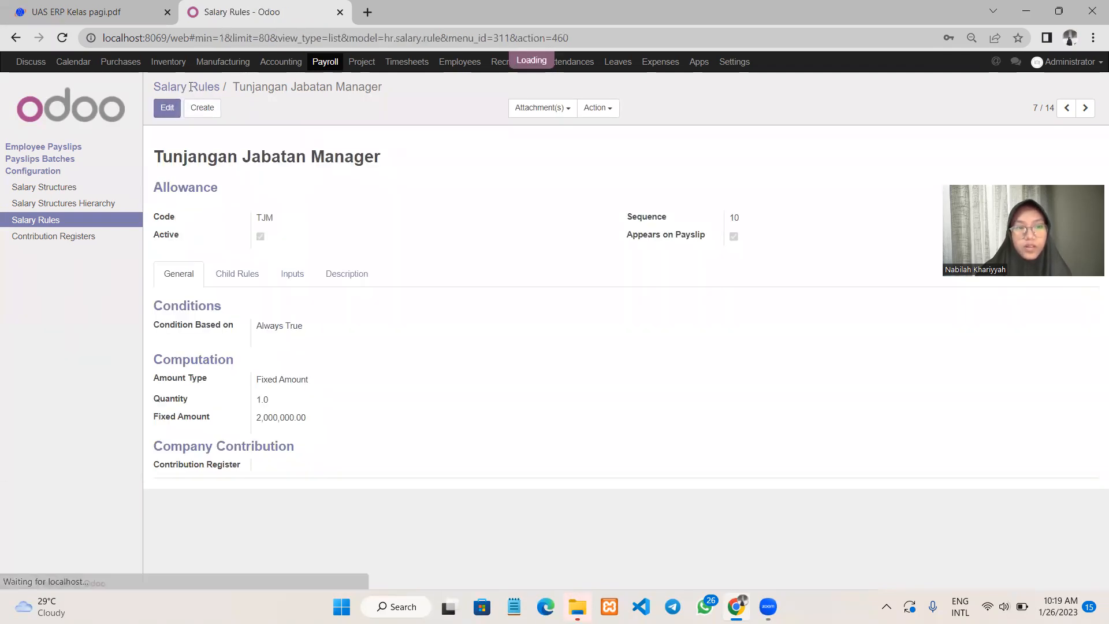
Step: Review the Potongan BPJS Kesehatan Kelas 1 rule's category, code and fixed amount in edit mode, save it and return to the rules list
click(223, 315)
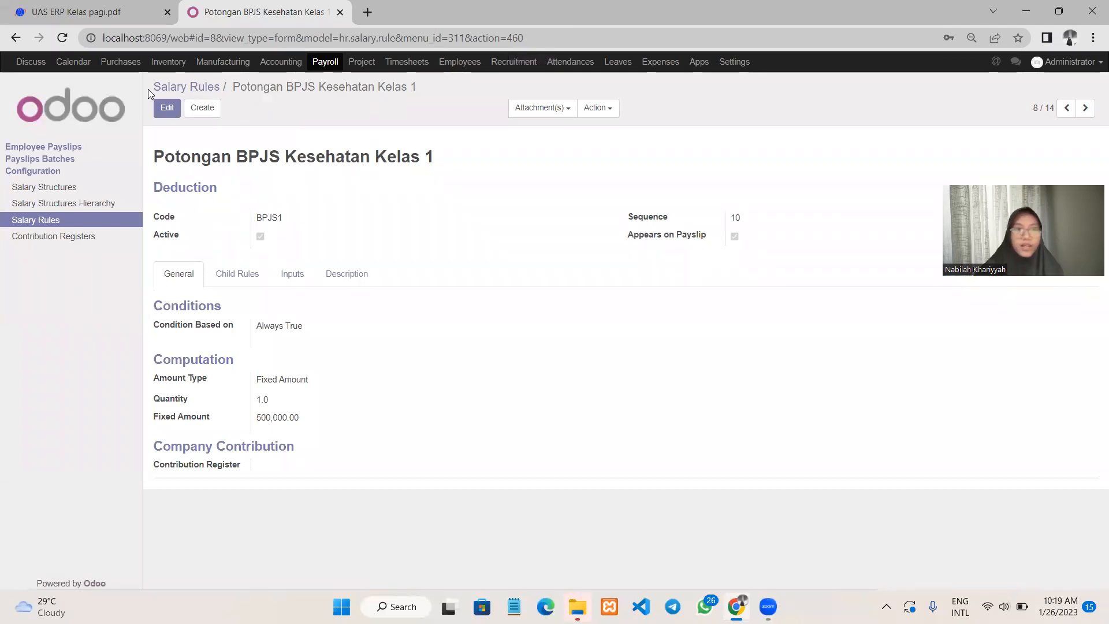
click(167, 107)
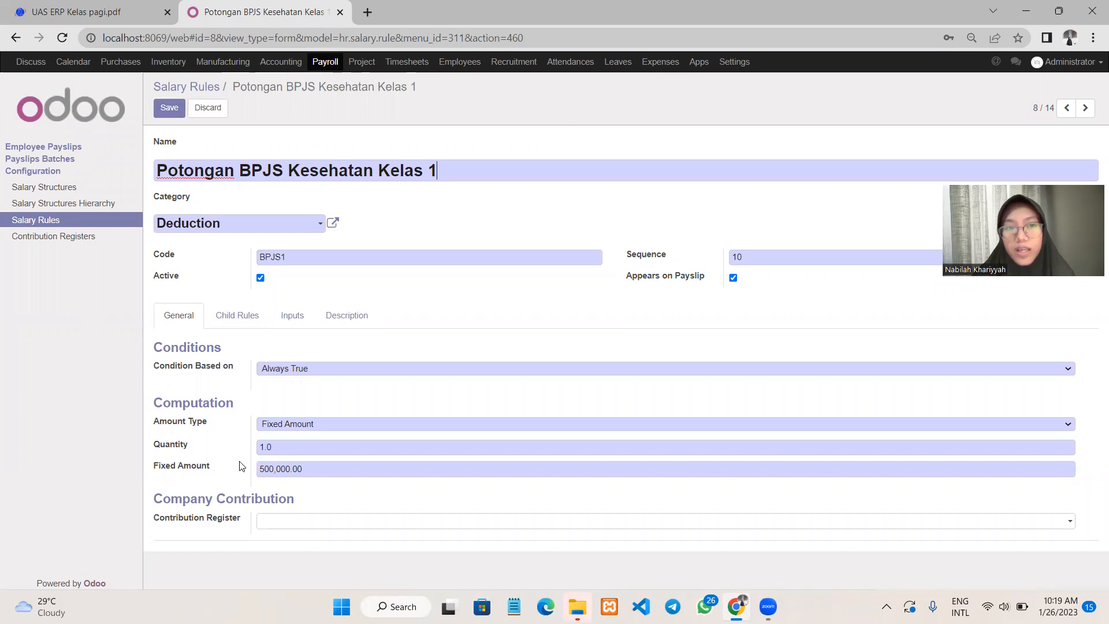
click(183, 109)
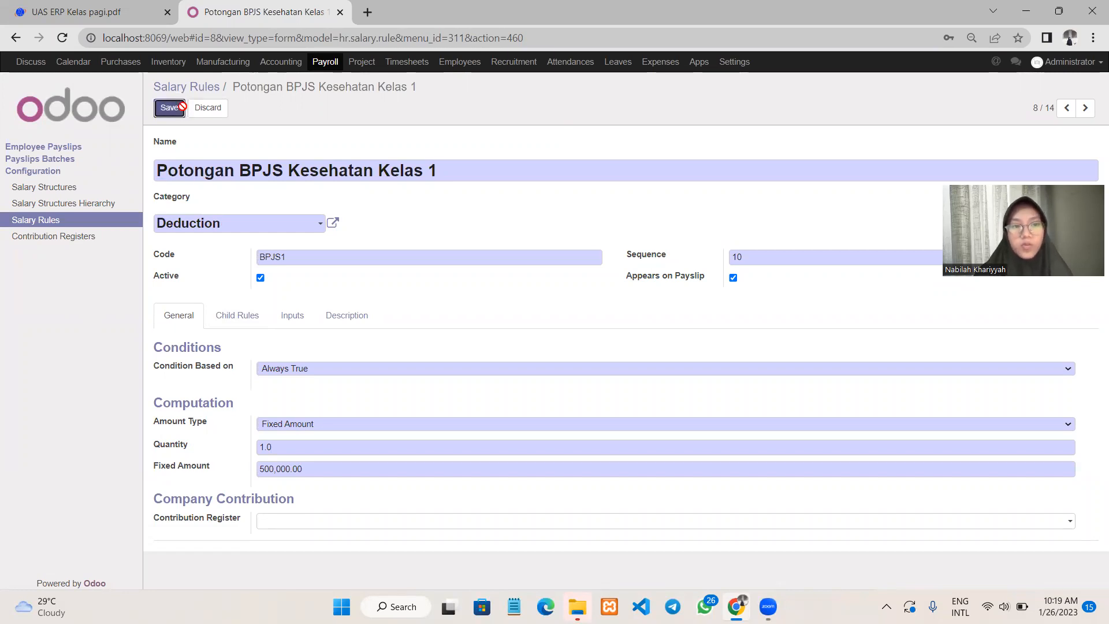
click(160, 92)
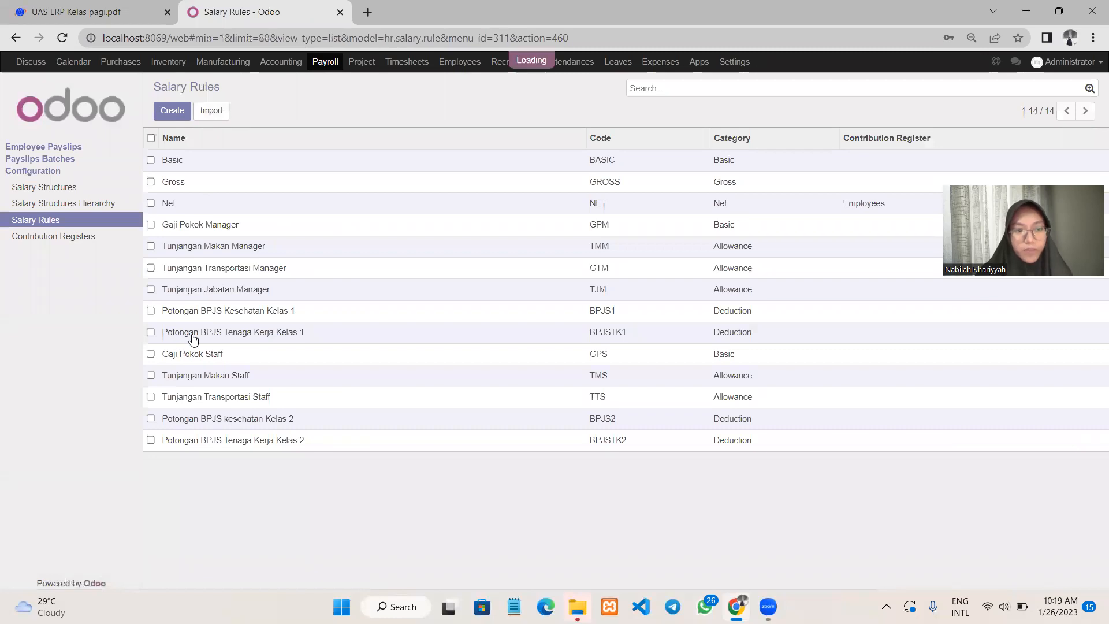
Step: Review the Potongan BPJS Tenaga Kerja Kelas 1 rule's category, code and fixed amount in edit mode, save it and return to the rules list
click(193, 333)
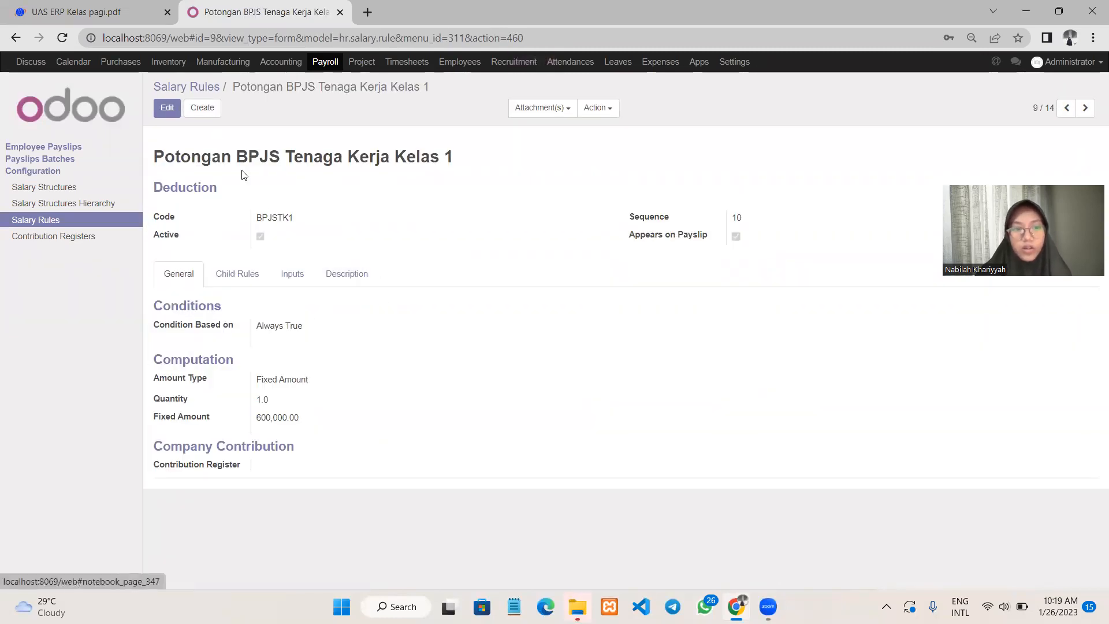
click(167, 108)
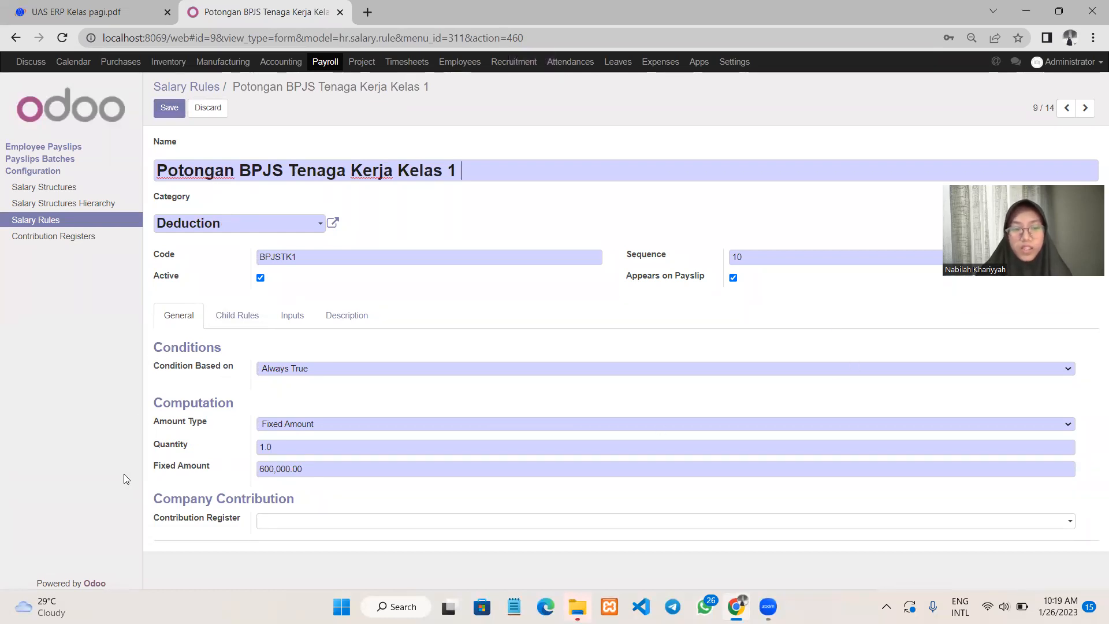
click(173, 108)
click(184, 89)
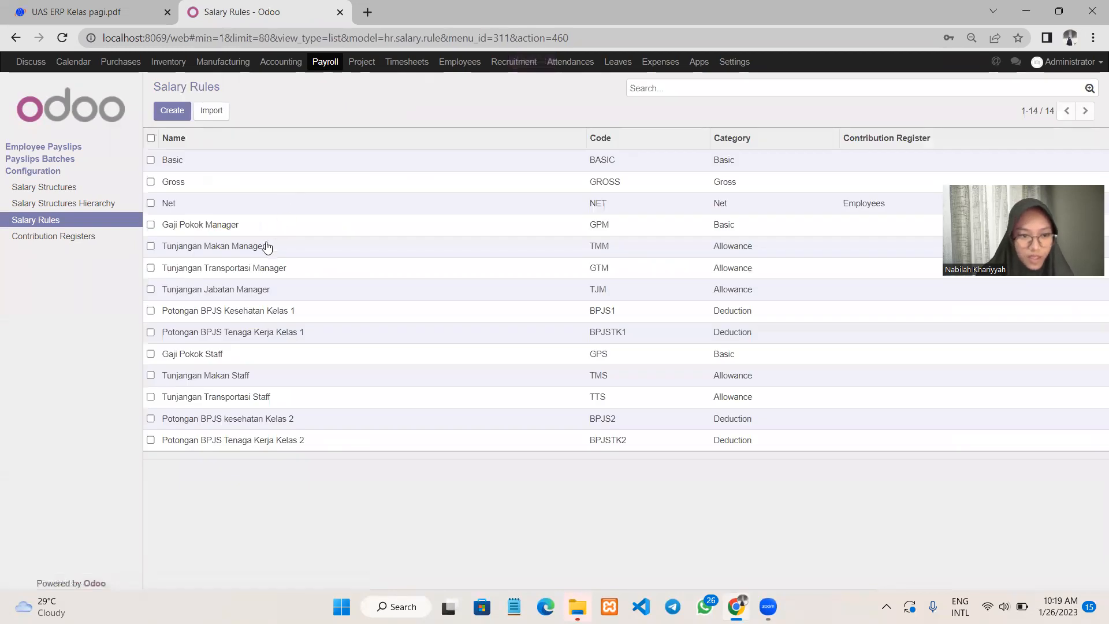
Step: Set the Gaji Pokok Staff rule's sequence to 25, save it and return to the rules list
click(193, 352)
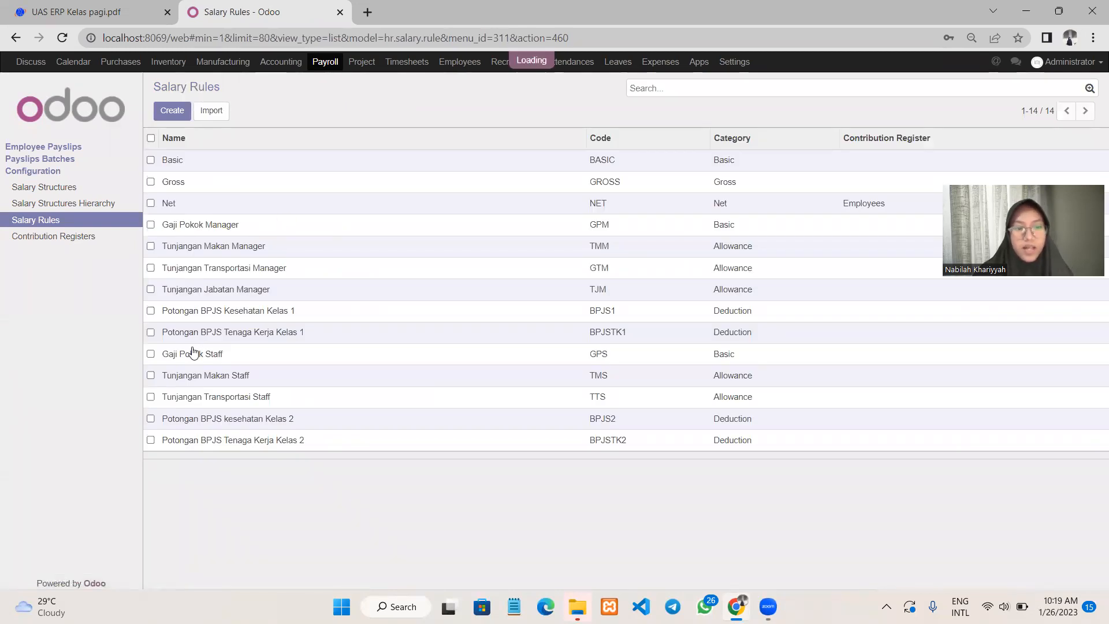
click(164, 115)
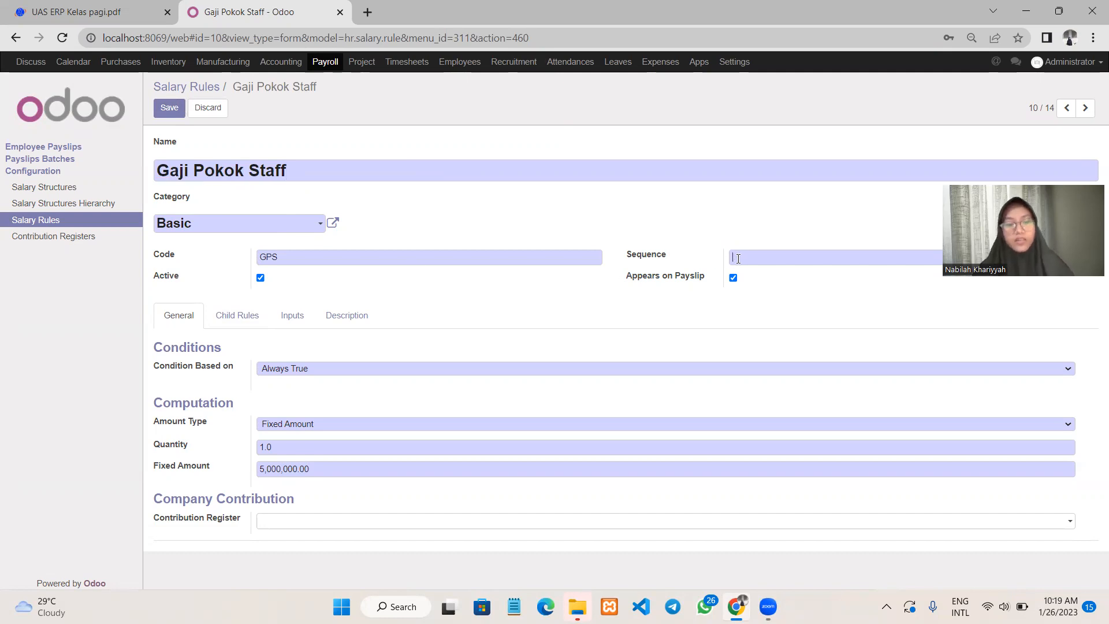
text(20)
key(BackSpace)
text(5)
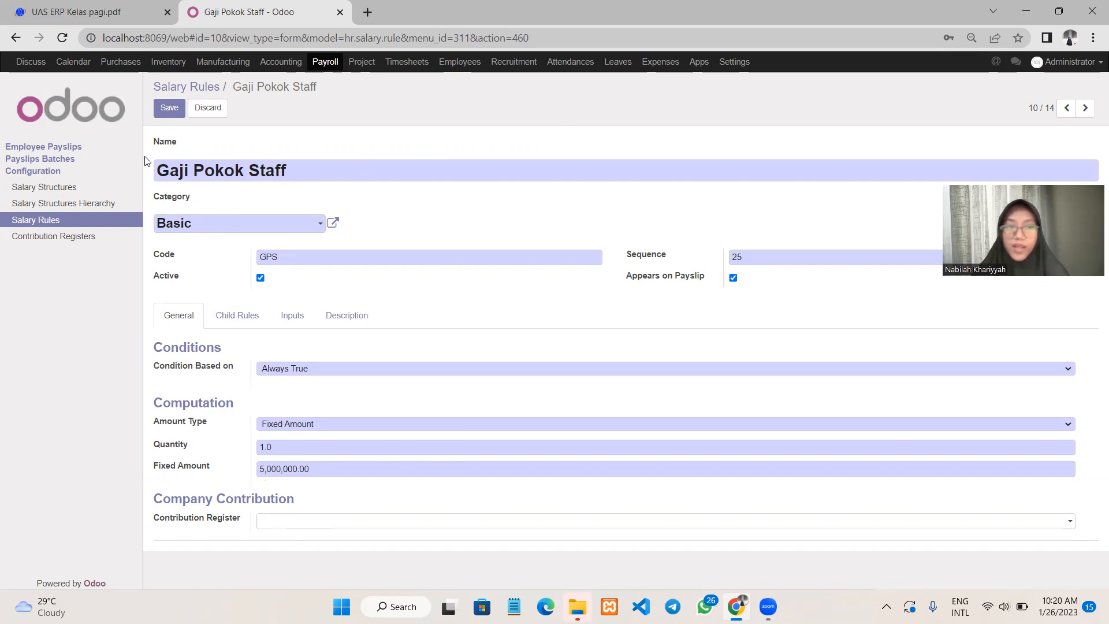
click(173, 108)
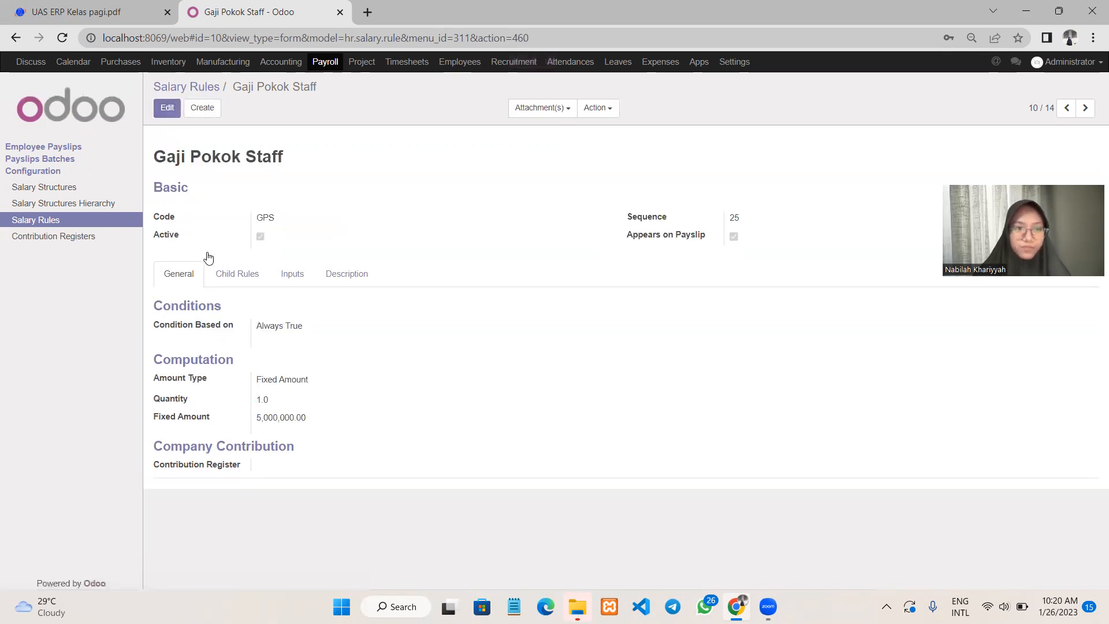
click(181, 88)
Step: Set the Tunjangan Makan Staff rule's sequence to 25, save it and return to the rules list
click(182, 377)
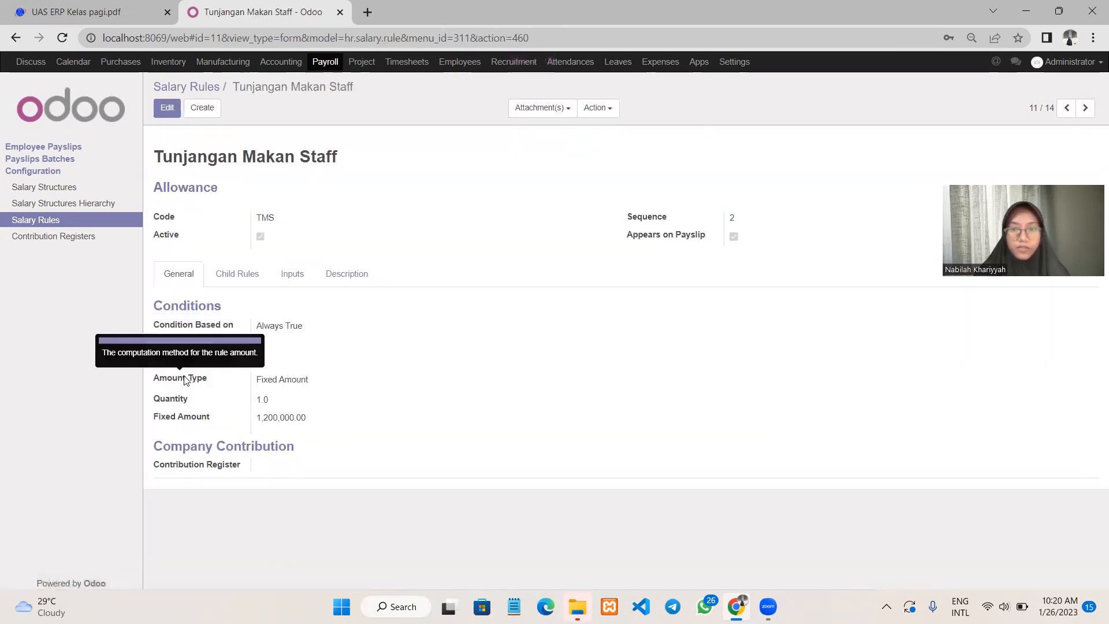
click(170, 109)
click(745, 261)
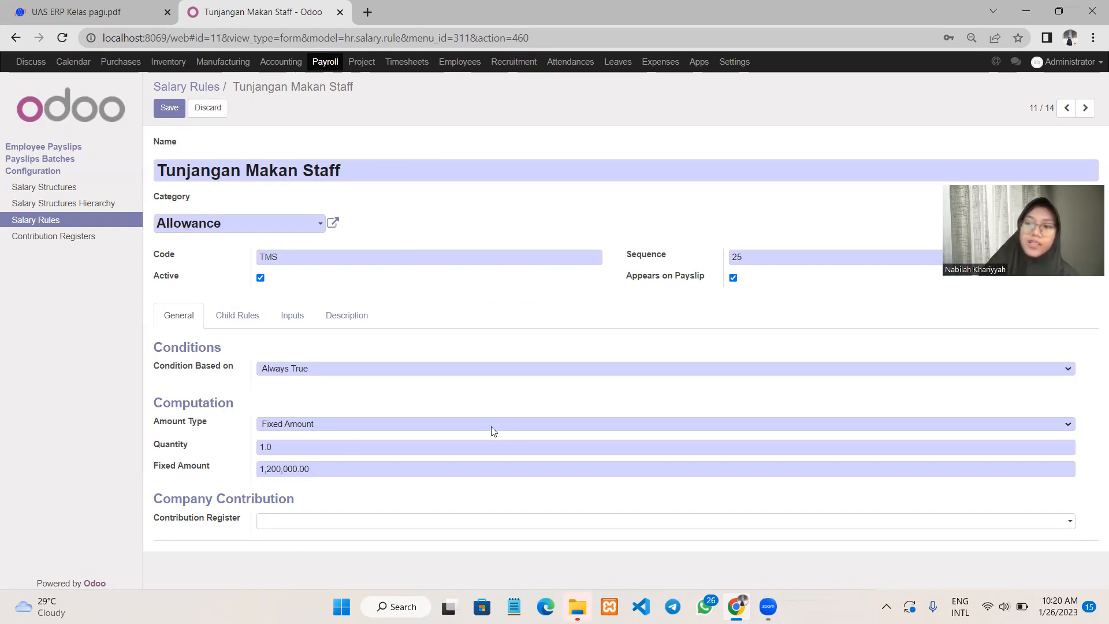
click(163, 110)
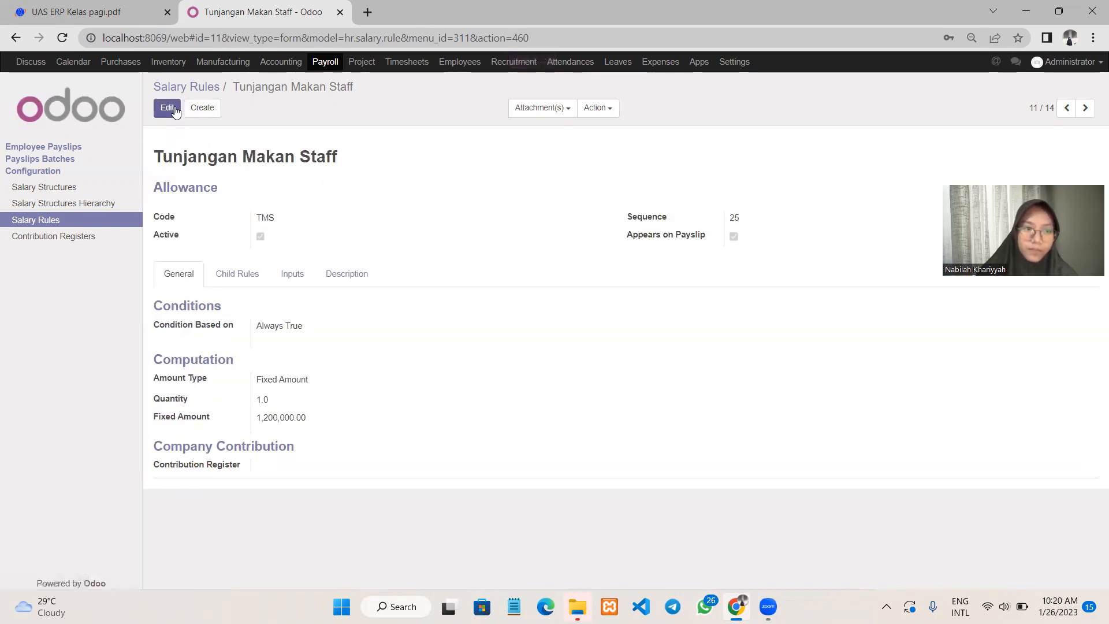
click(192, 87)
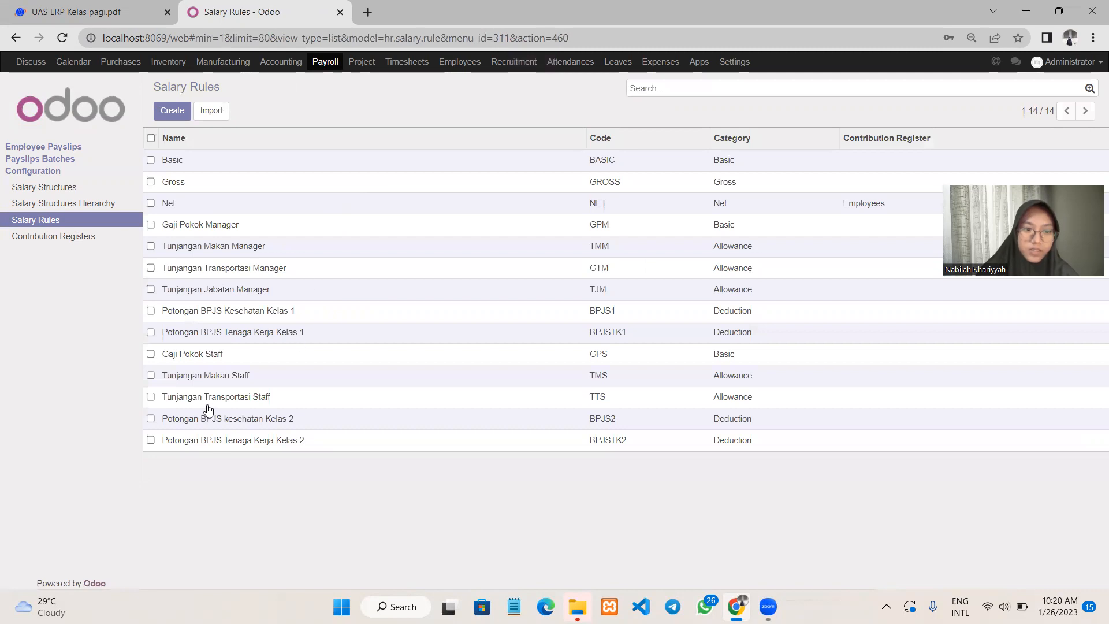
Step: Set the Tunjangan Transportasi Staff rule's sequence to 25, save it and return to the rules list
click(206, 403)
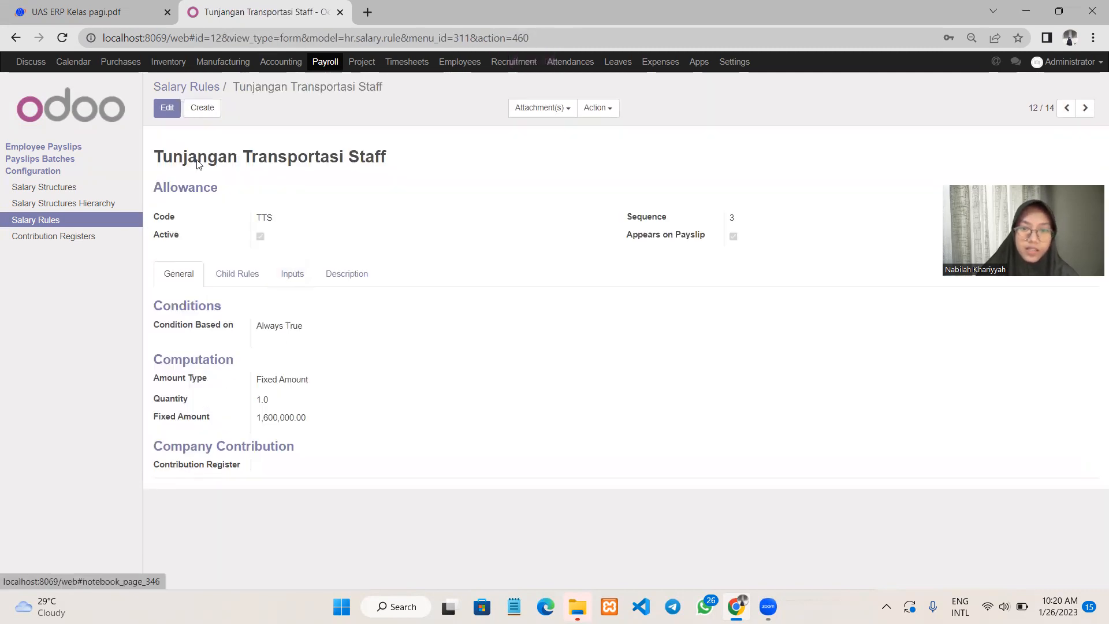
click(167, 113)
click(748, 258)
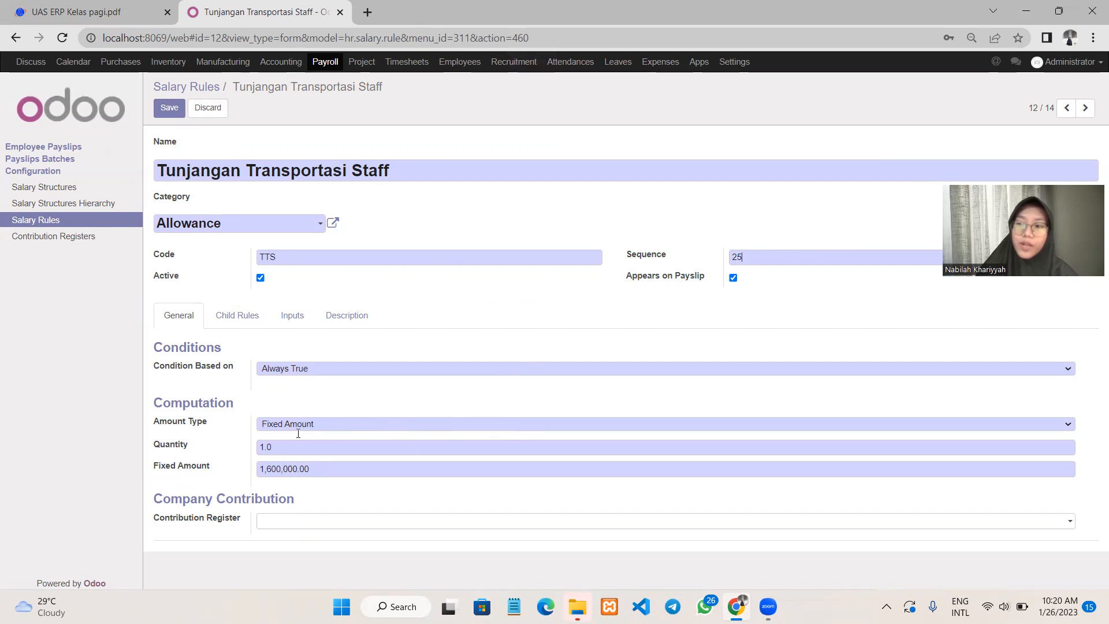
click(171, 110)
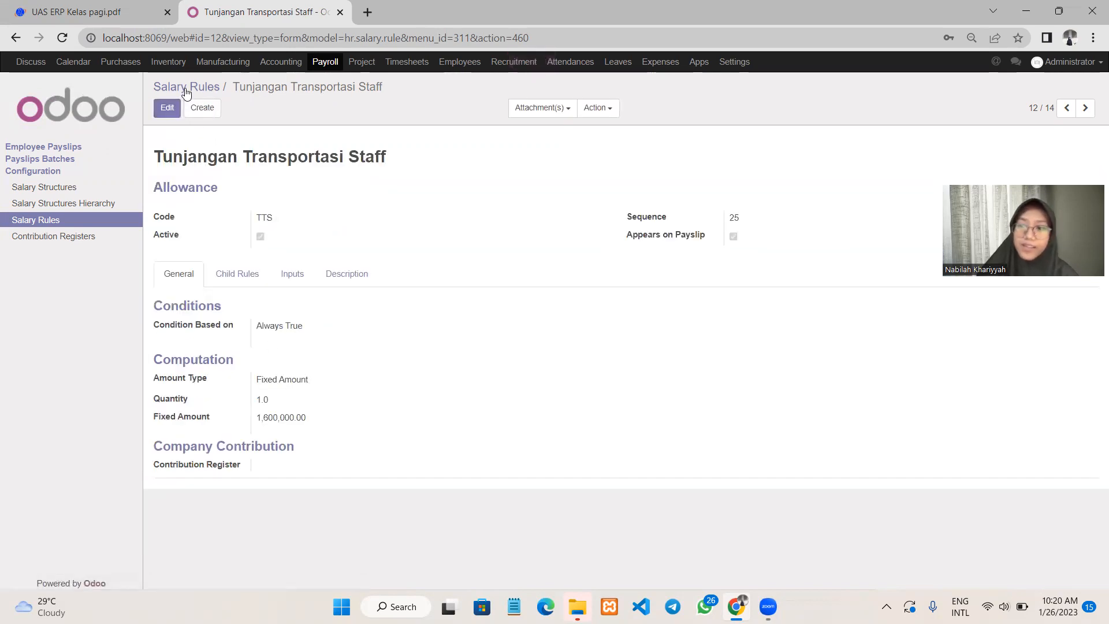
click(186, 88)
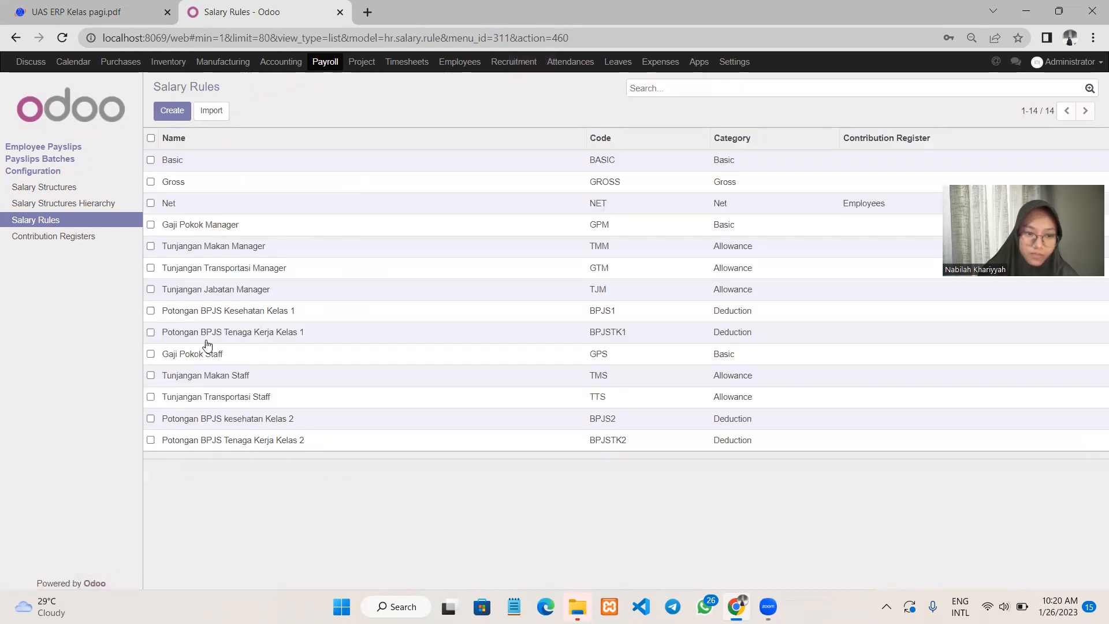
Step: Set the Potongan BPJS kesehatan Kelas 2 rule's sequence to 25, save it and return to the rules list
click(211, 422)
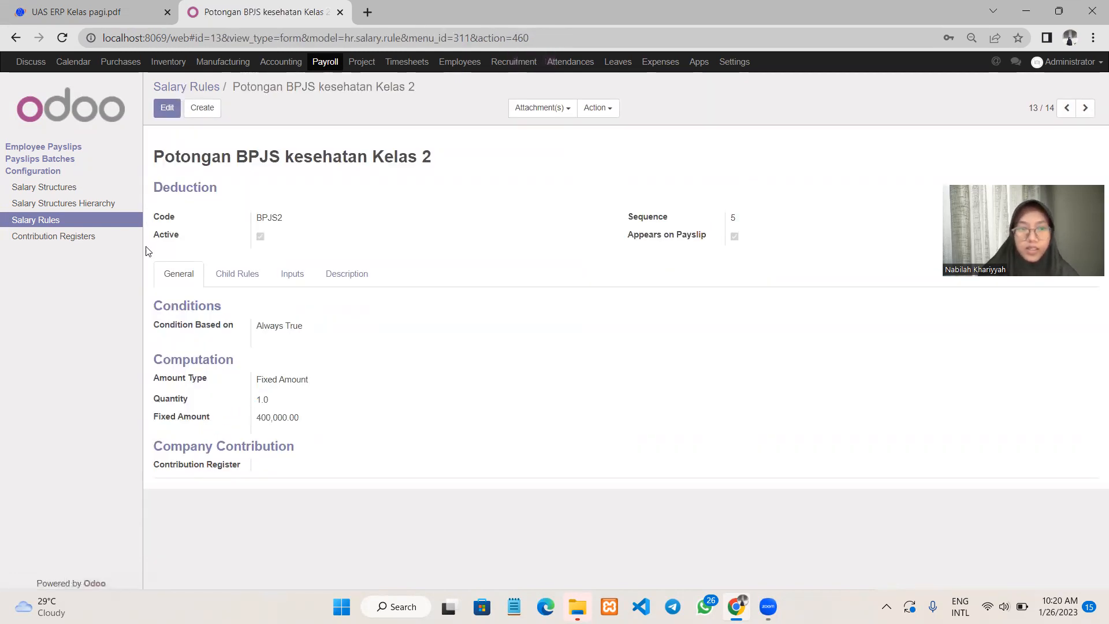
click(169, 110)
click(733, 254)
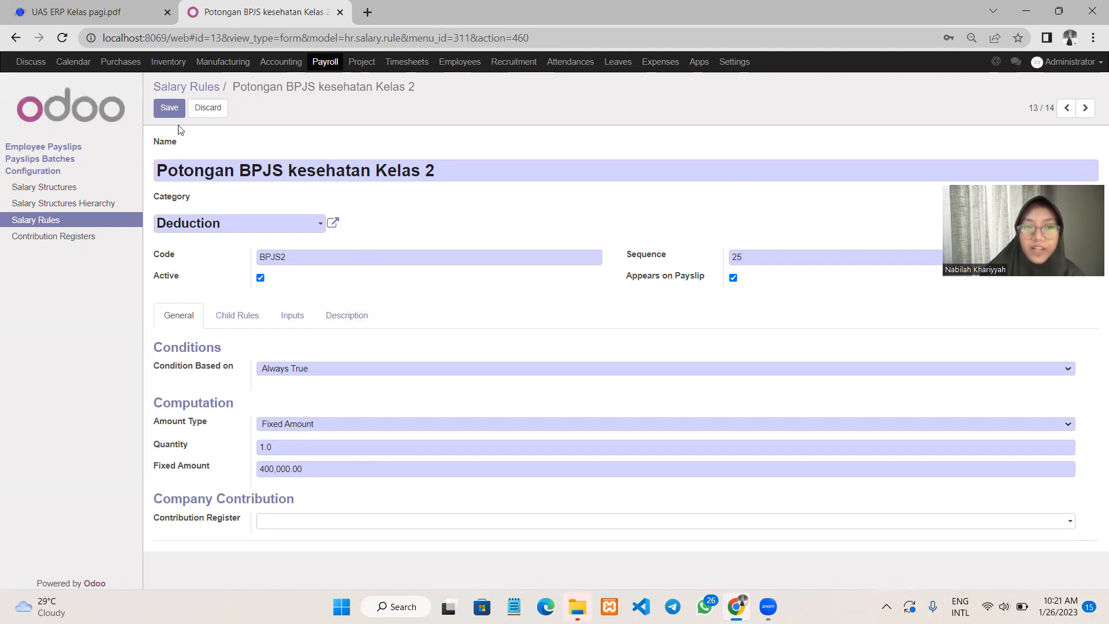
click(173, 111)
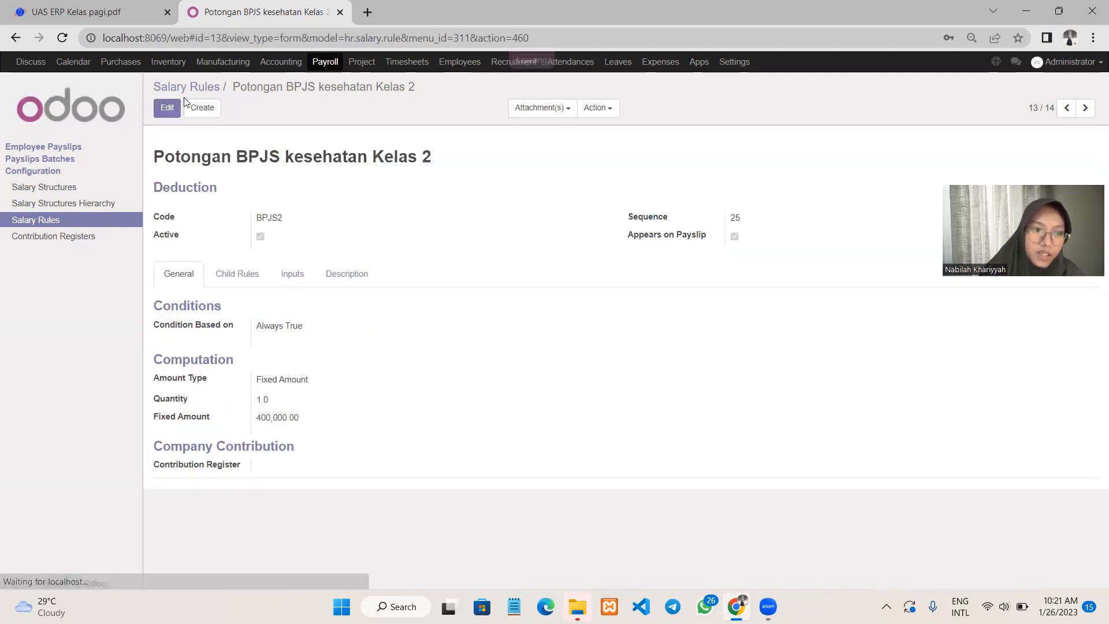
click(186, 90)
Step: Set the Potongan BPJS Tenaga Kerja Kelas 2 rule's sequence to 25 and save the rule
click(190, 442)
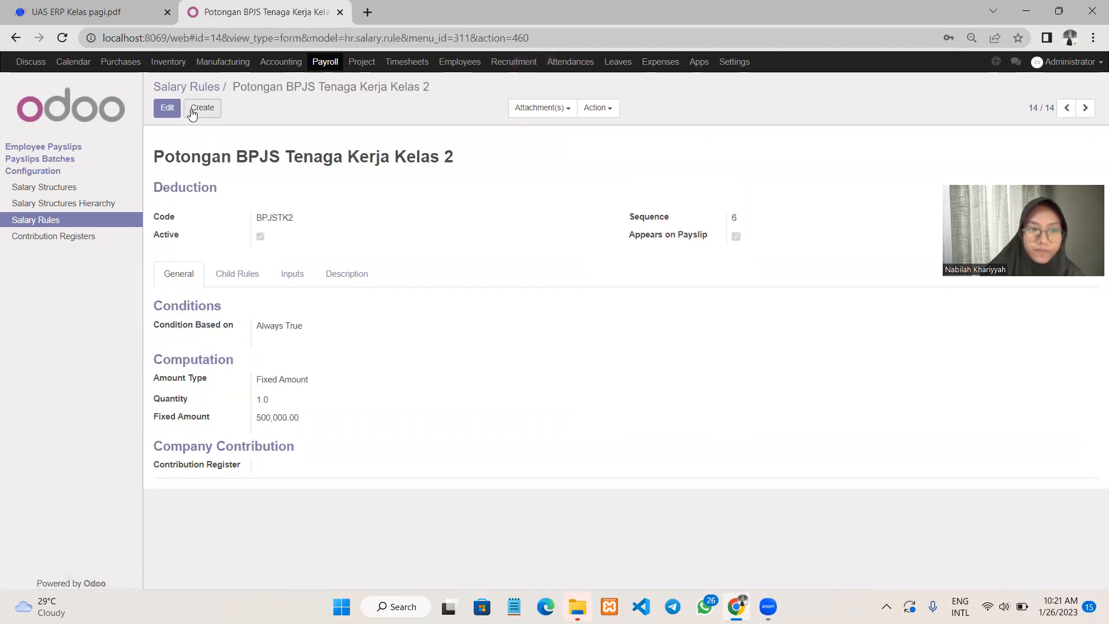
click(167, 108)
click(753, 259)
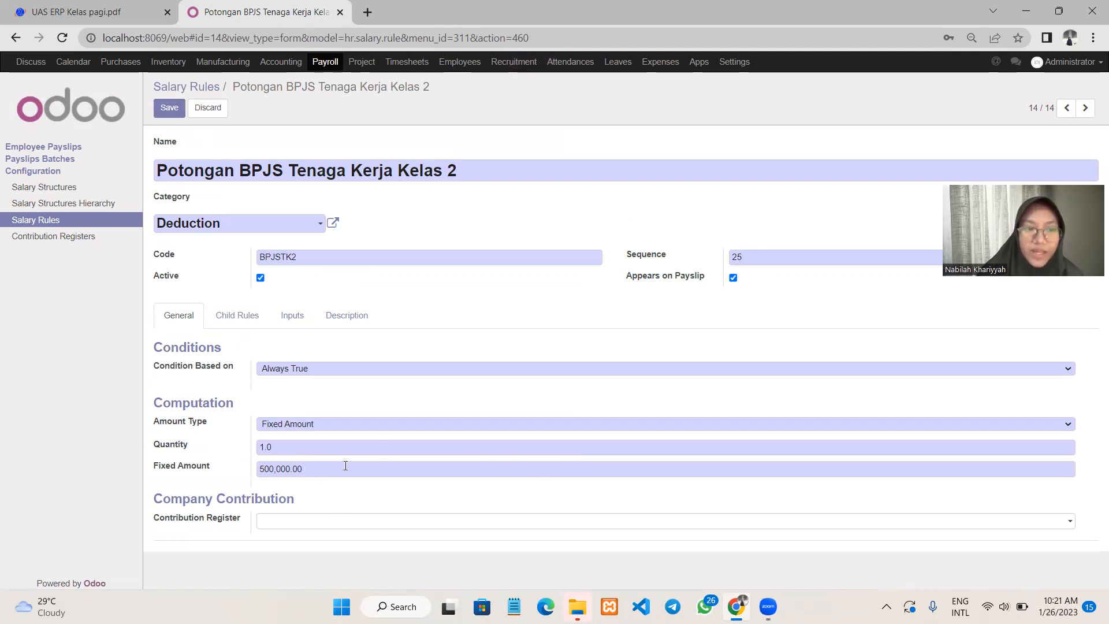
click(170, 109)
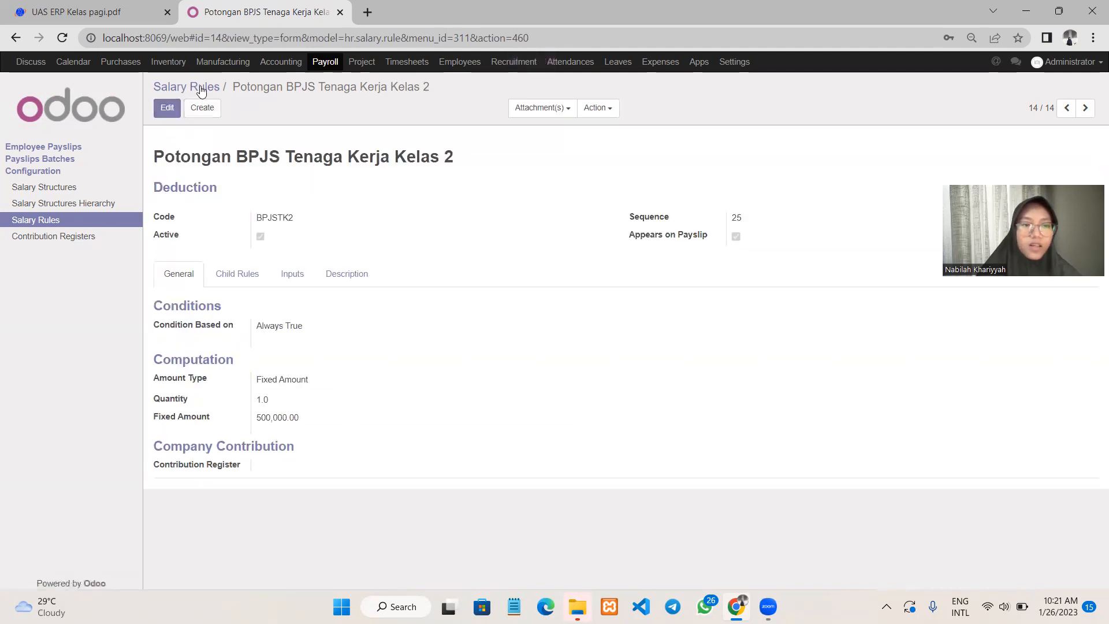
Step: Check the salary structures required in the UAS ERP Kelas pagi.pdf exam sheet and open the Salary Structures list in Odoo Payroll
click(104, 10)
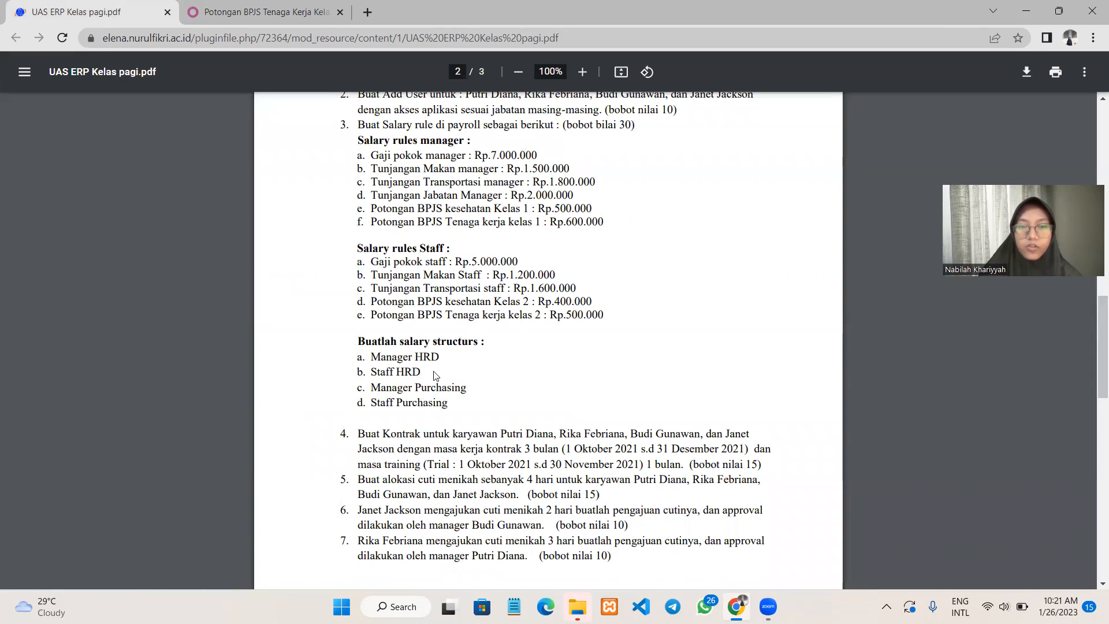
scroll(437, 375, down, 1)
click(230, 14)
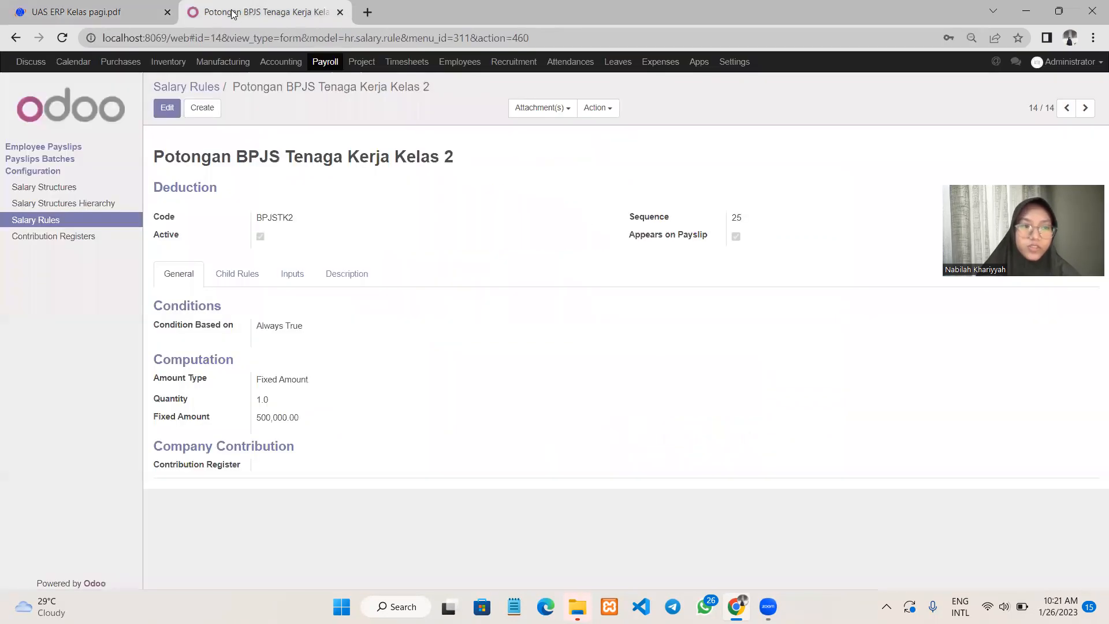
click(69, 190)
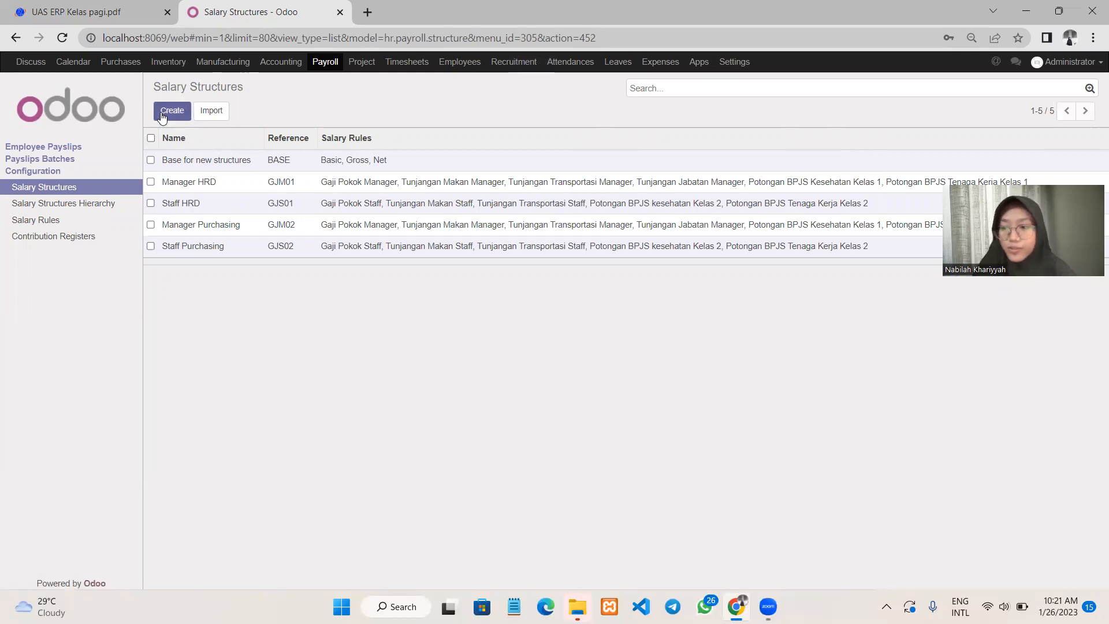
Step: Open the Manager HRD salary structure for editing and select Base for new structures as its parent
click(196, 183)
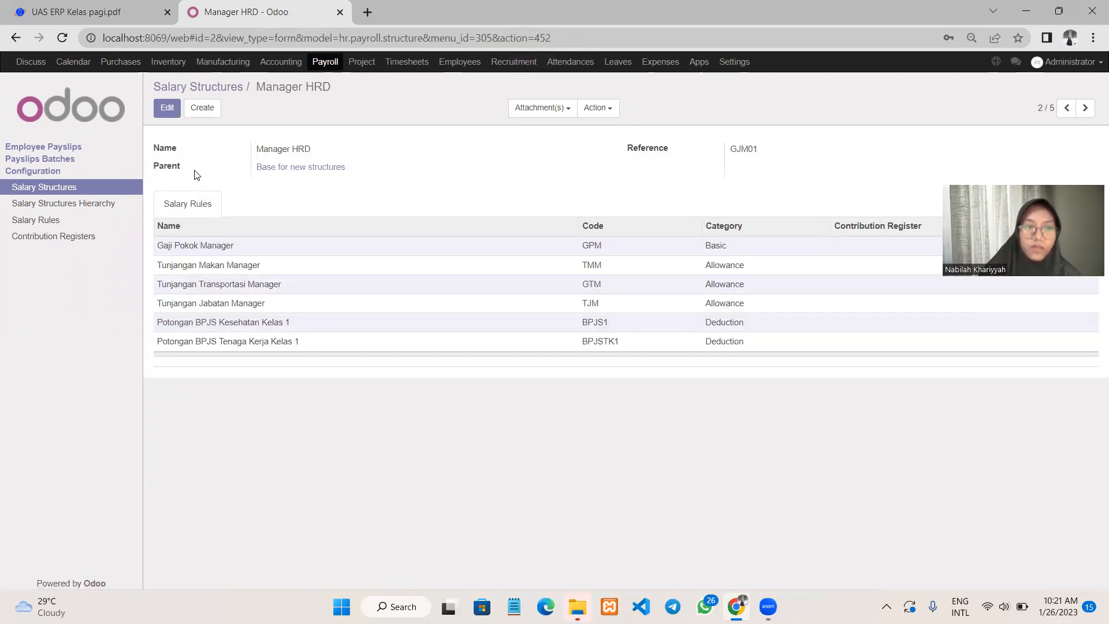
click(166, 110)
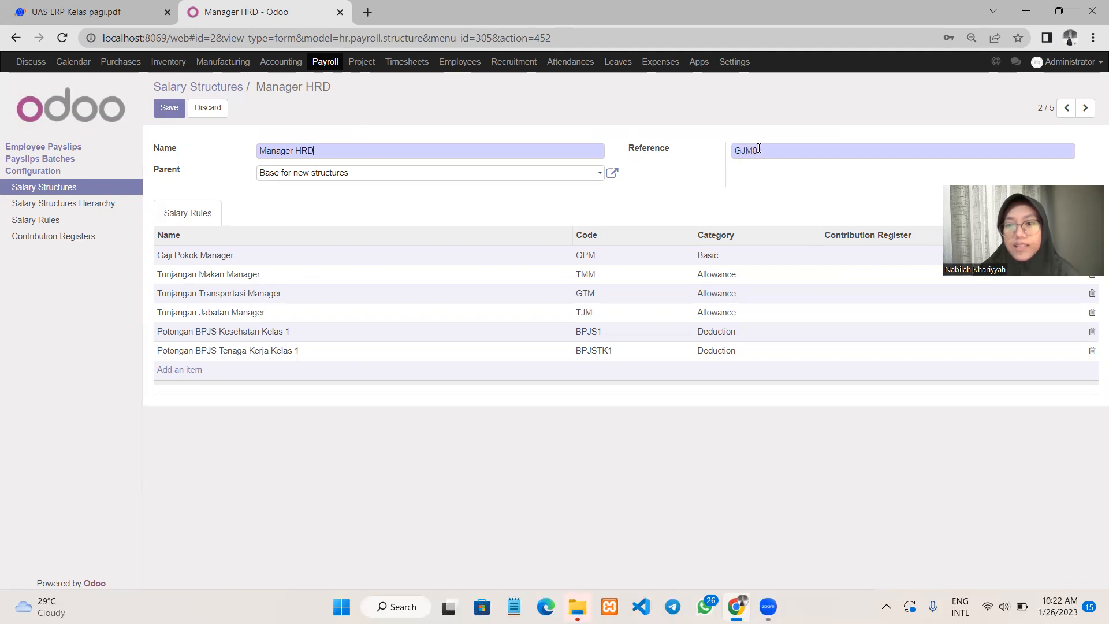
click(486, 177)
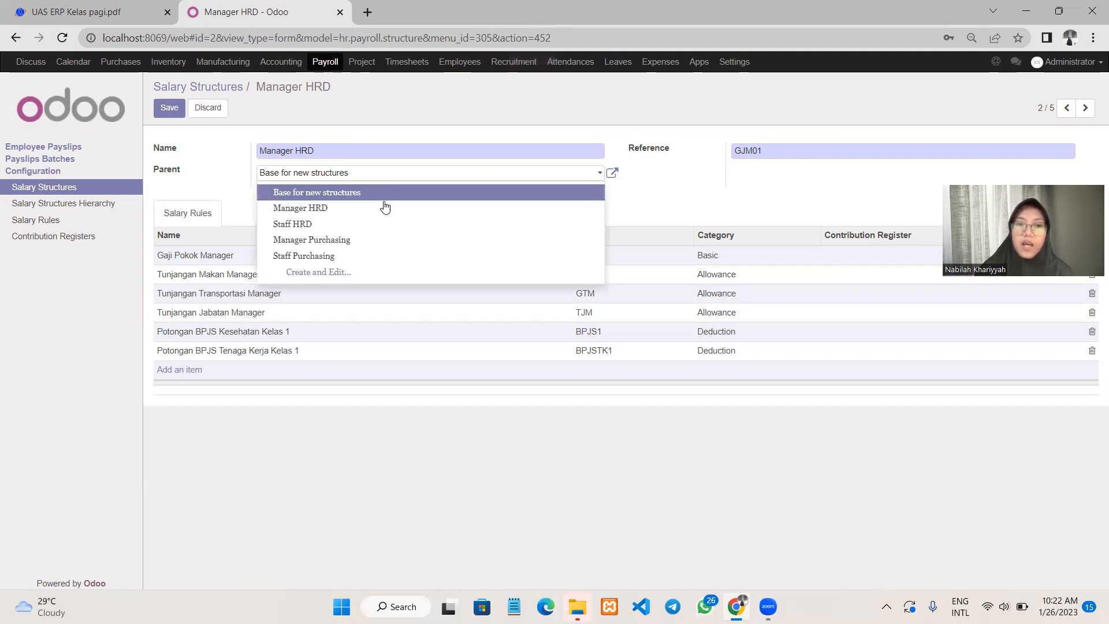
click(388, 197)
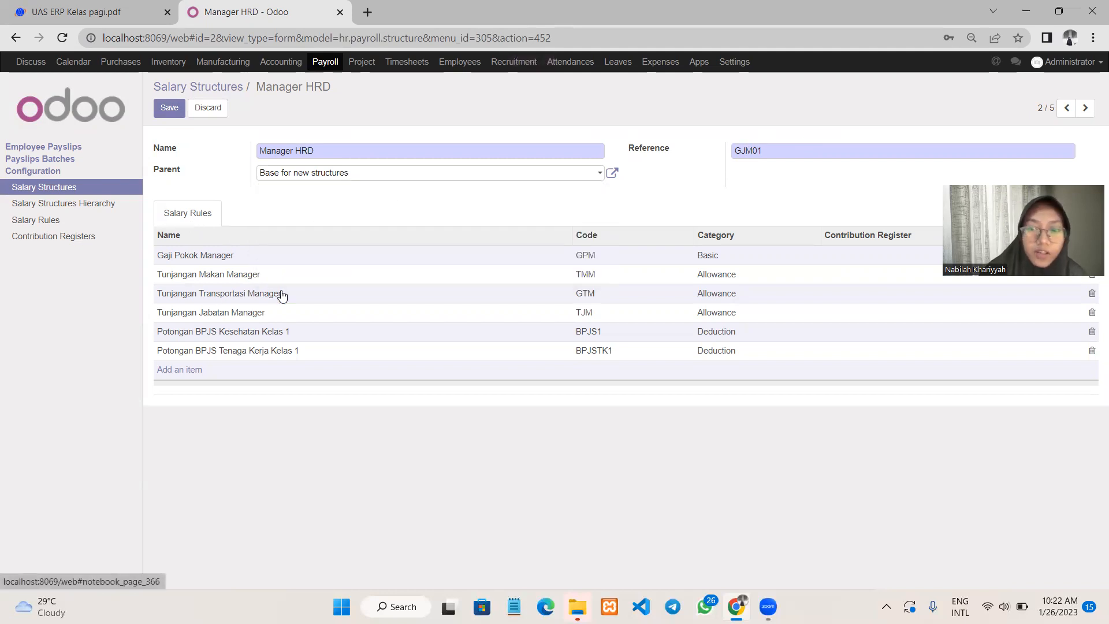
Step: Look through the salary rules available to add to Manager HRD without adding any, and save the structure before returning to the list
click(181, 372)
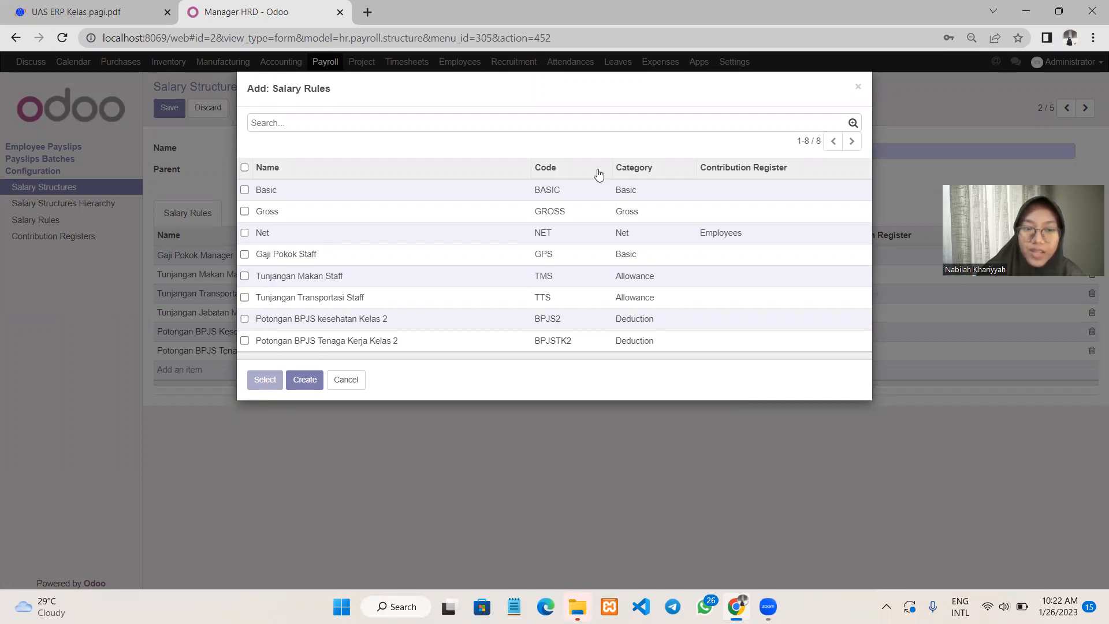
click(346, 380)
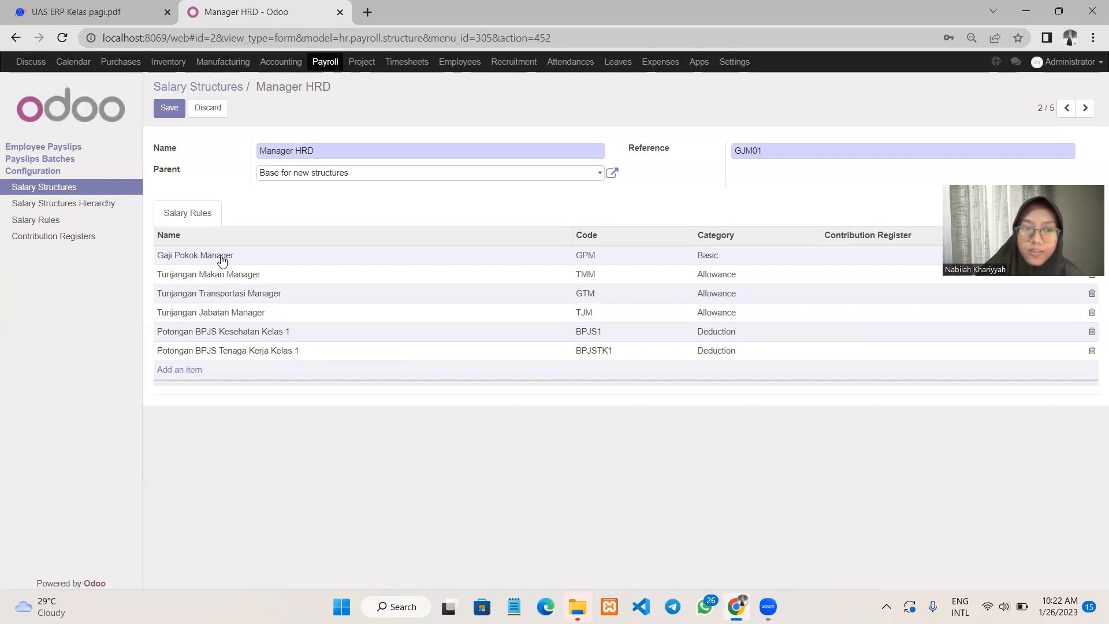
click(175, 109)
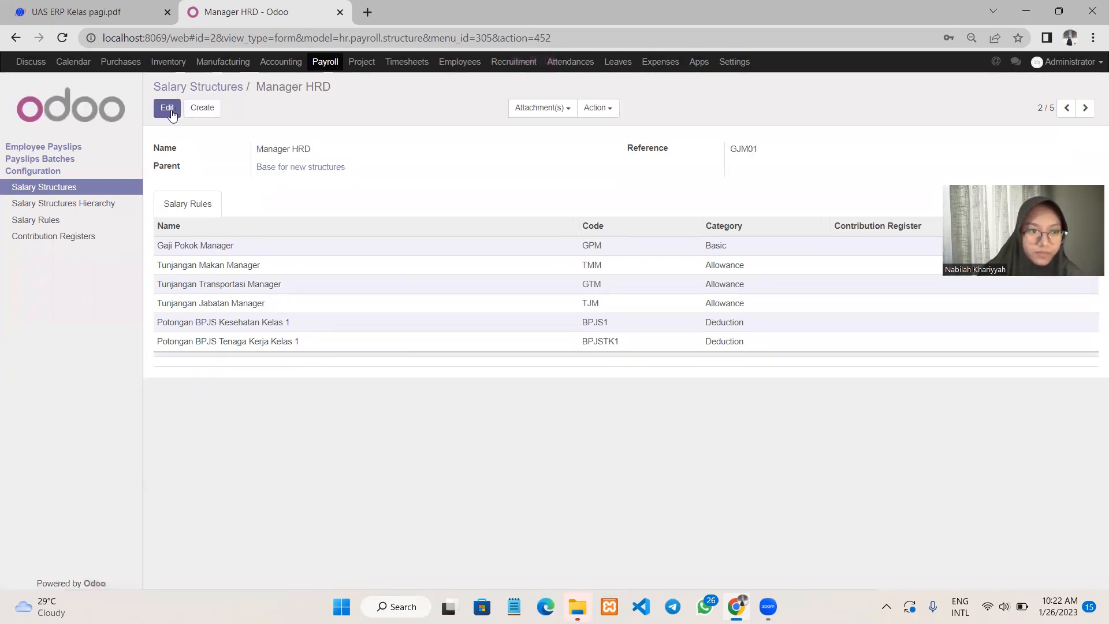
click(29, 195)
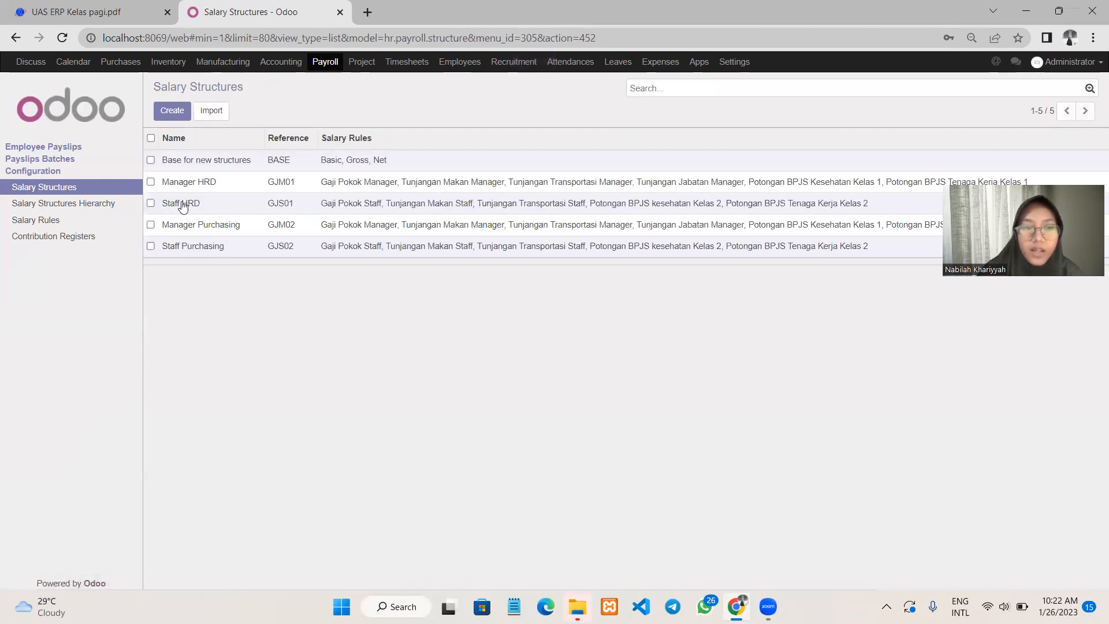
Step: Open the Staff HRD salary structure for editing, look through the salary rules available to add, and save the structure
click(183, 207)
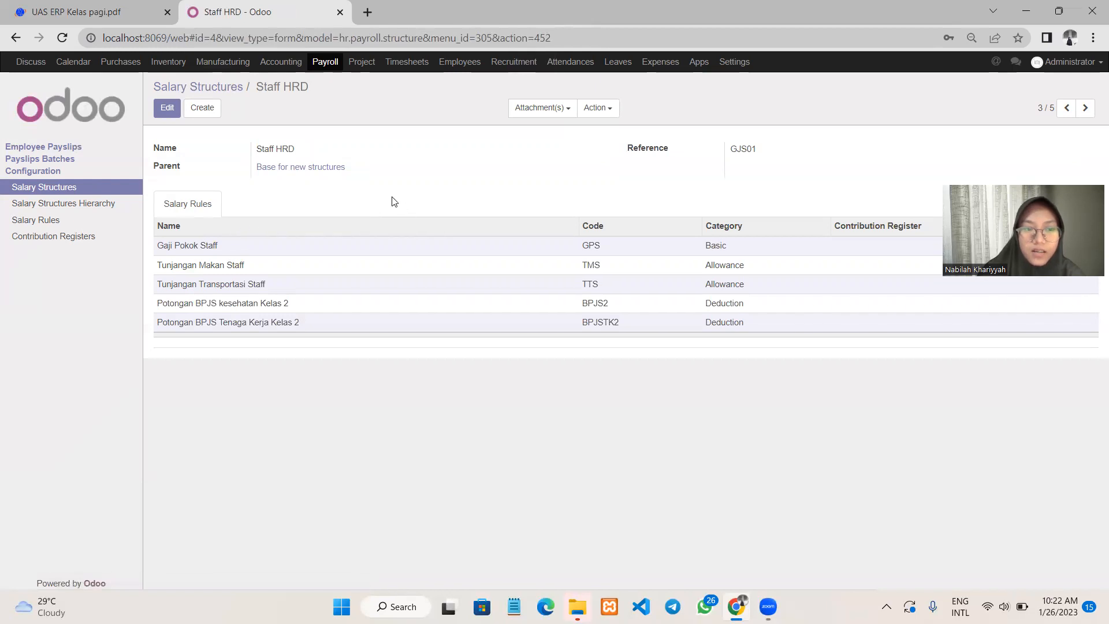
click(164, 112)
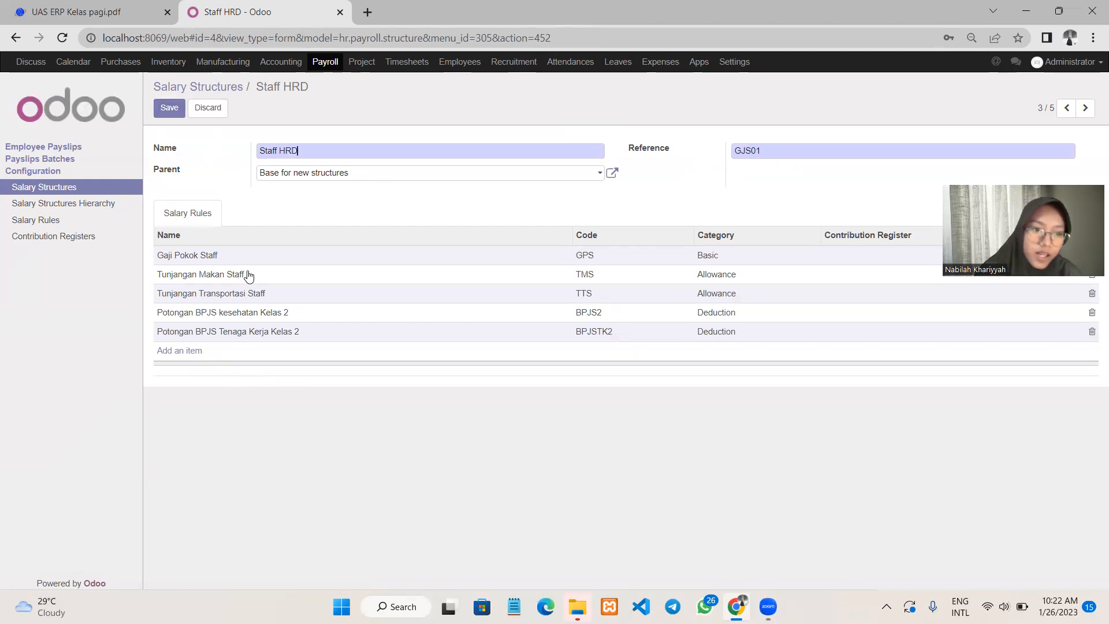
click(183, 352)
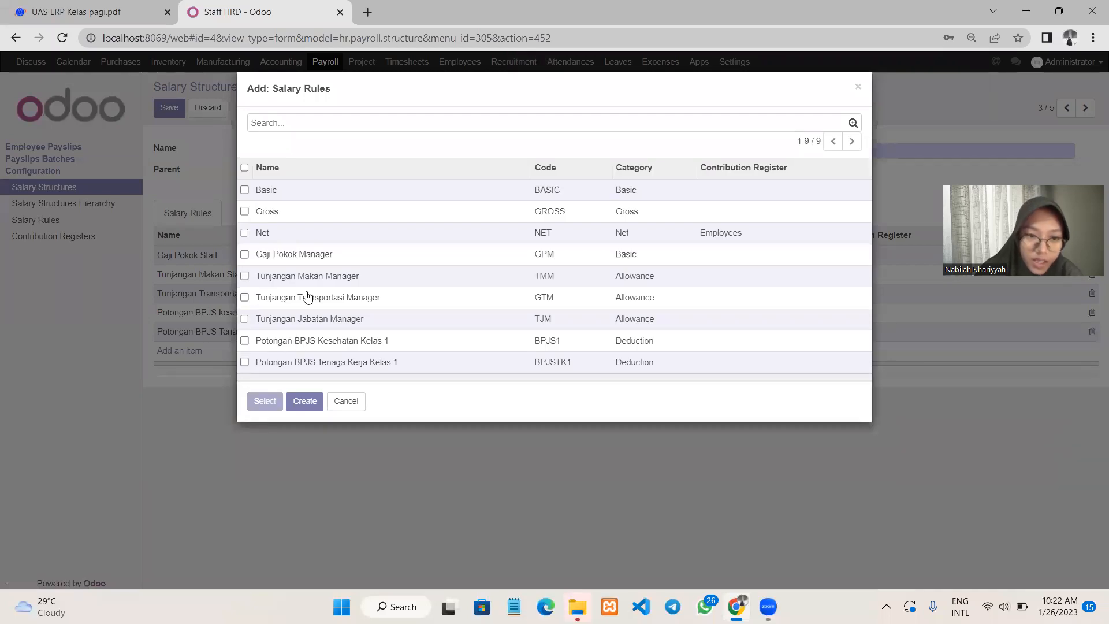
click(858, 86)
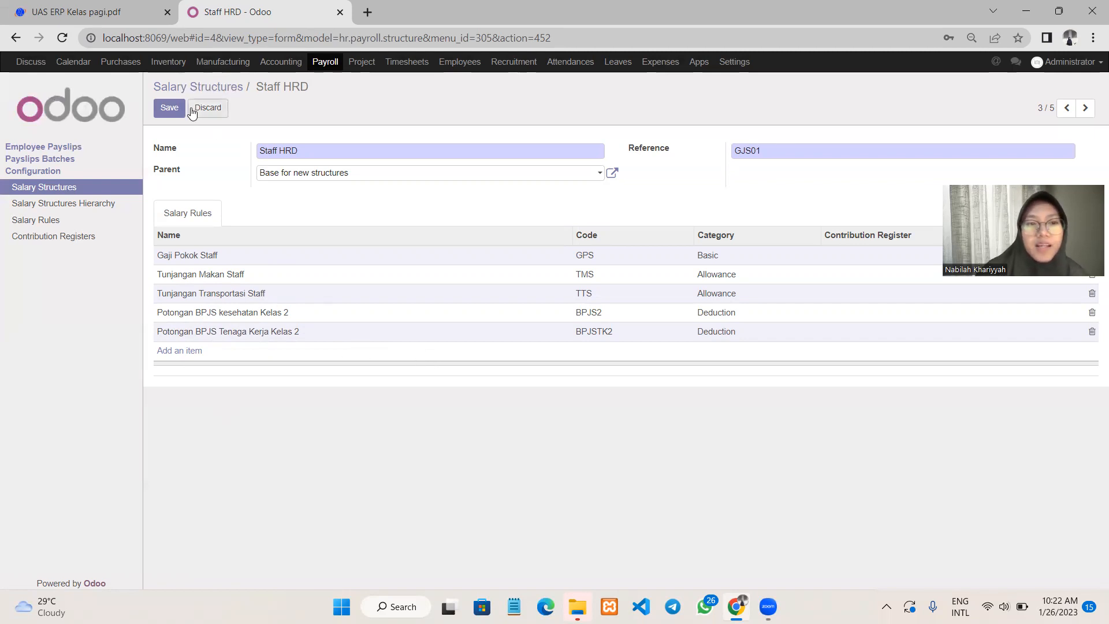
click(173, 112)
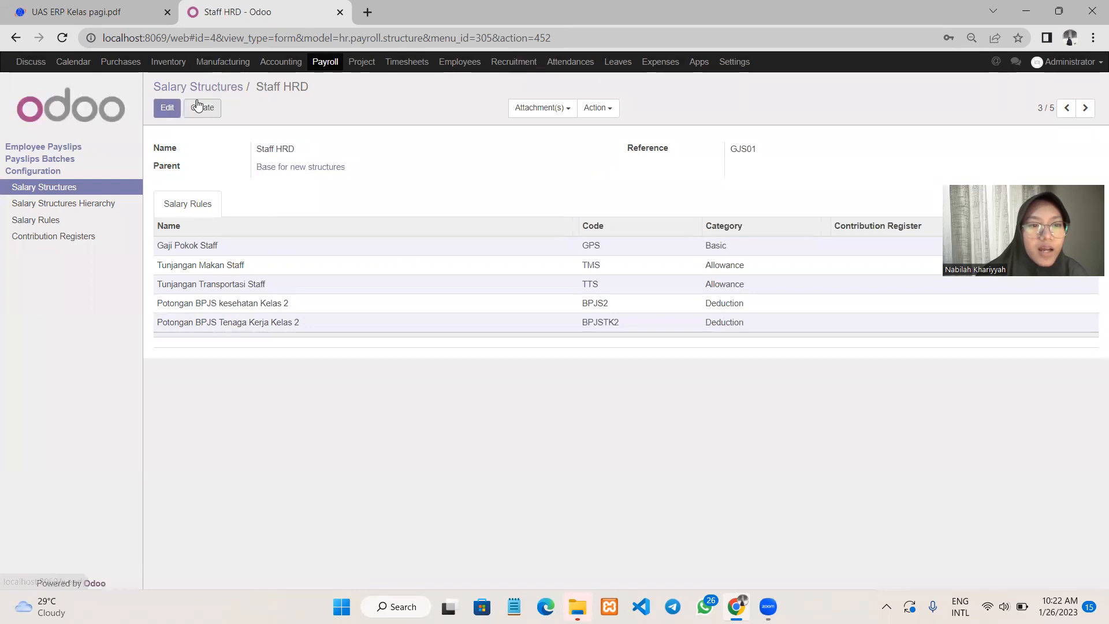
Step: Review the salary rules assigned to the Manager Purchasing and Staff Purchasing salary structures
click(231, 226)
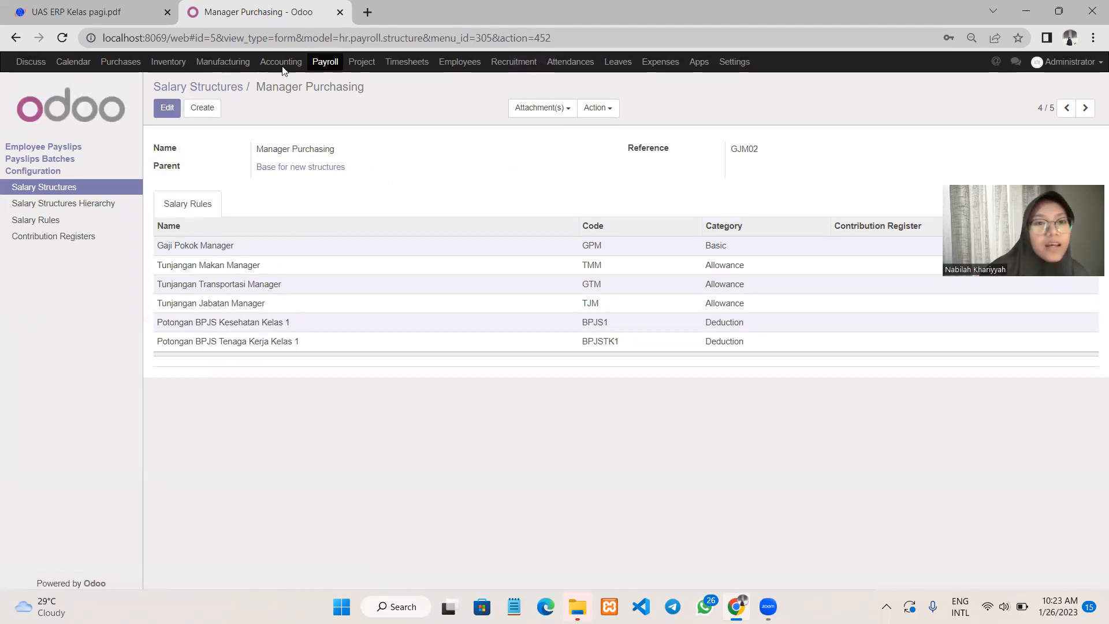
click(180, 87)
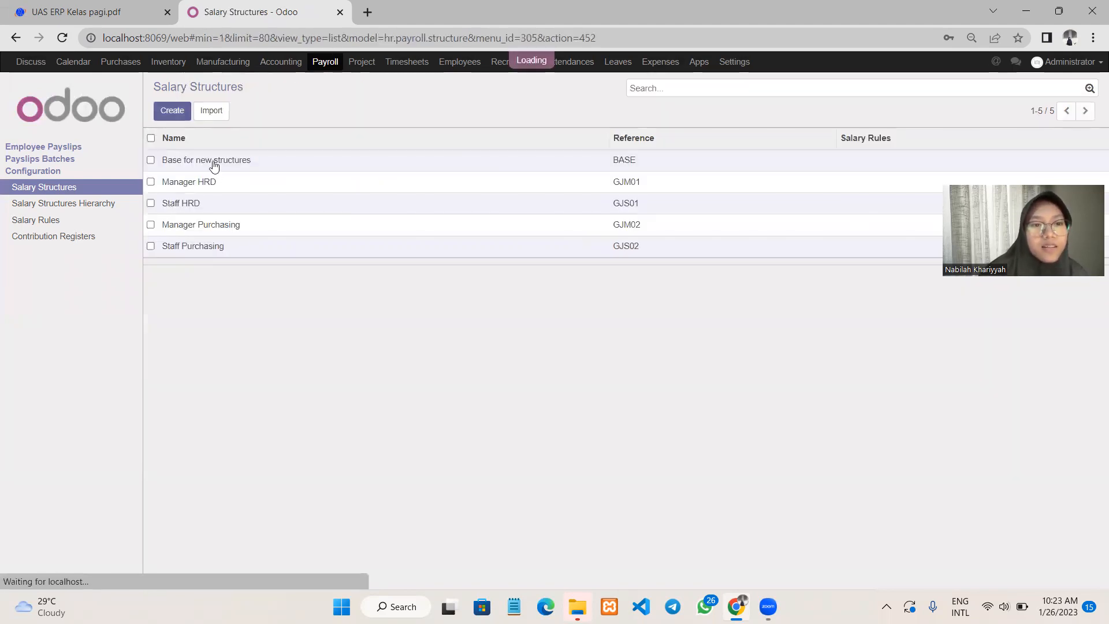
click(189, 247)
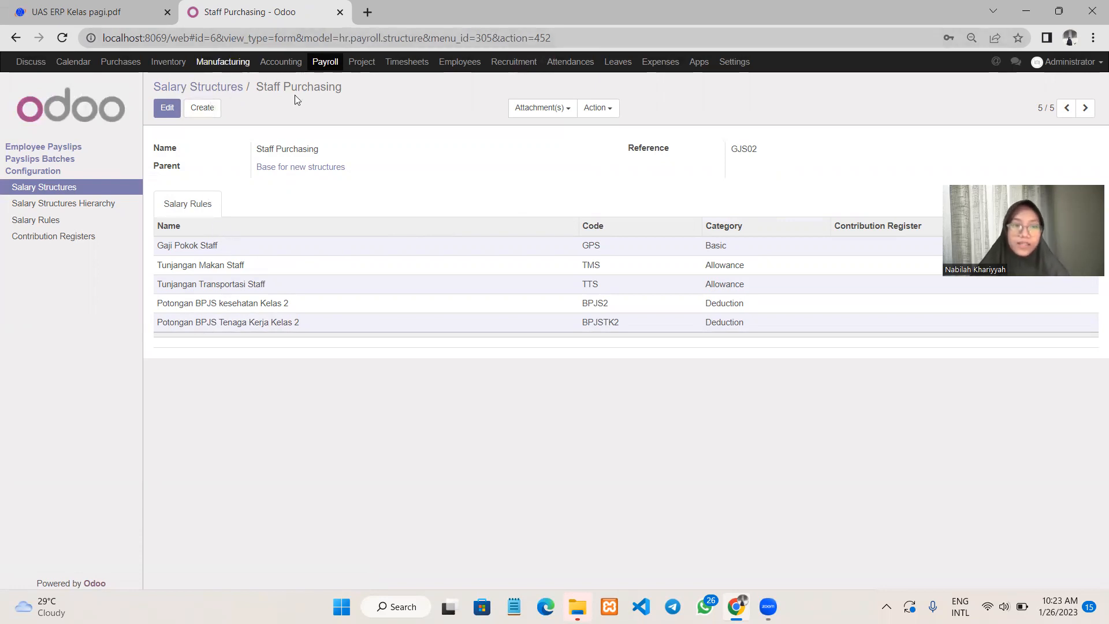
Step: Read tasks 4 to 7 about contracts and marriage leave in UAS ERP Kelas pagi.pdf, and return to Odoo
click(108, 19)
scroll(546, 334, down, 1)
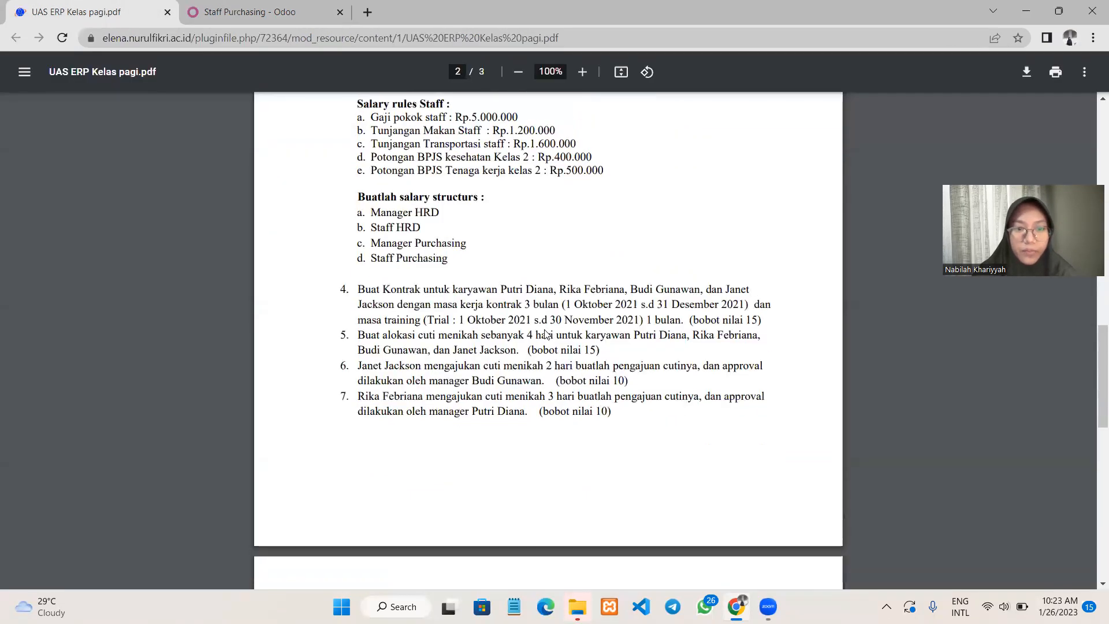
scroll(541, 327, down, 1)
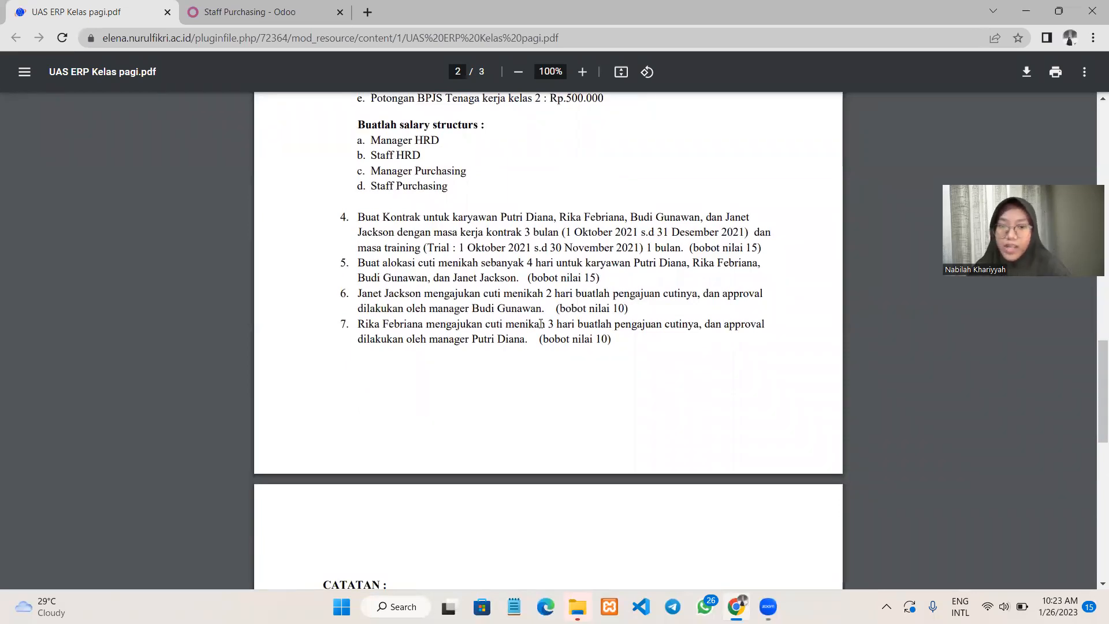
click(268, 7)
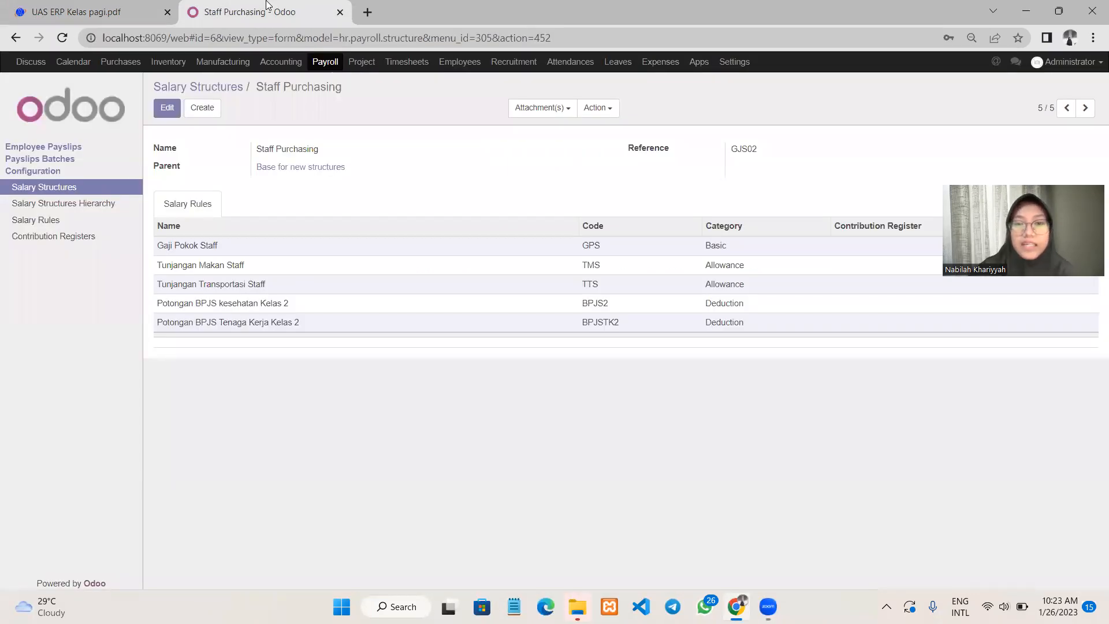
Step: Open the Manager HRD employee's record for editing, check its contact and position details, and save it
click(467, 68)
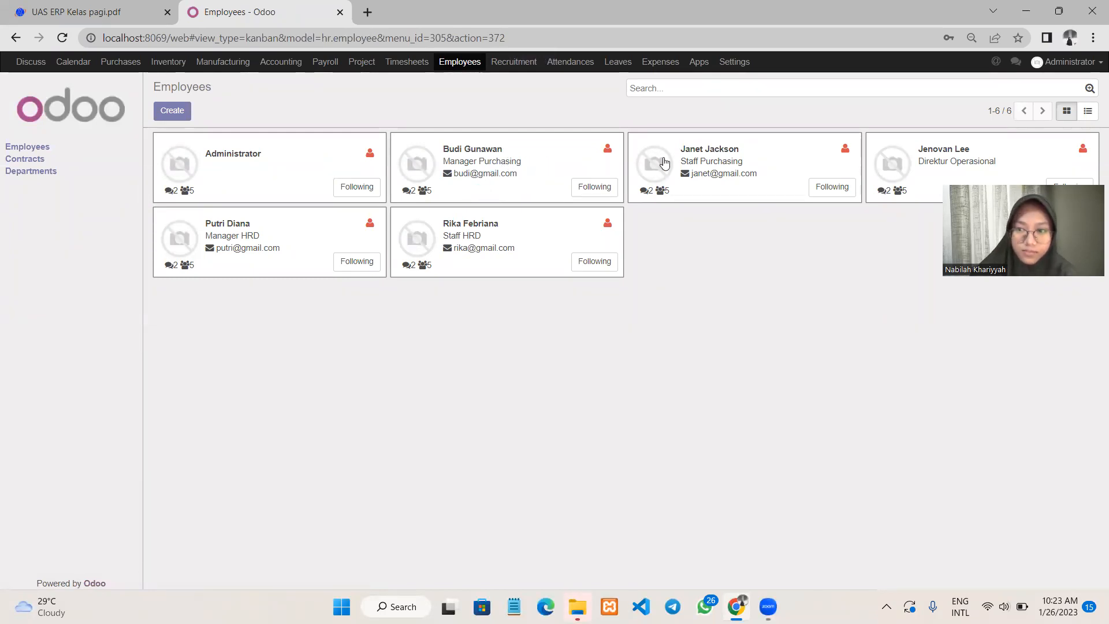
click(273, 236)
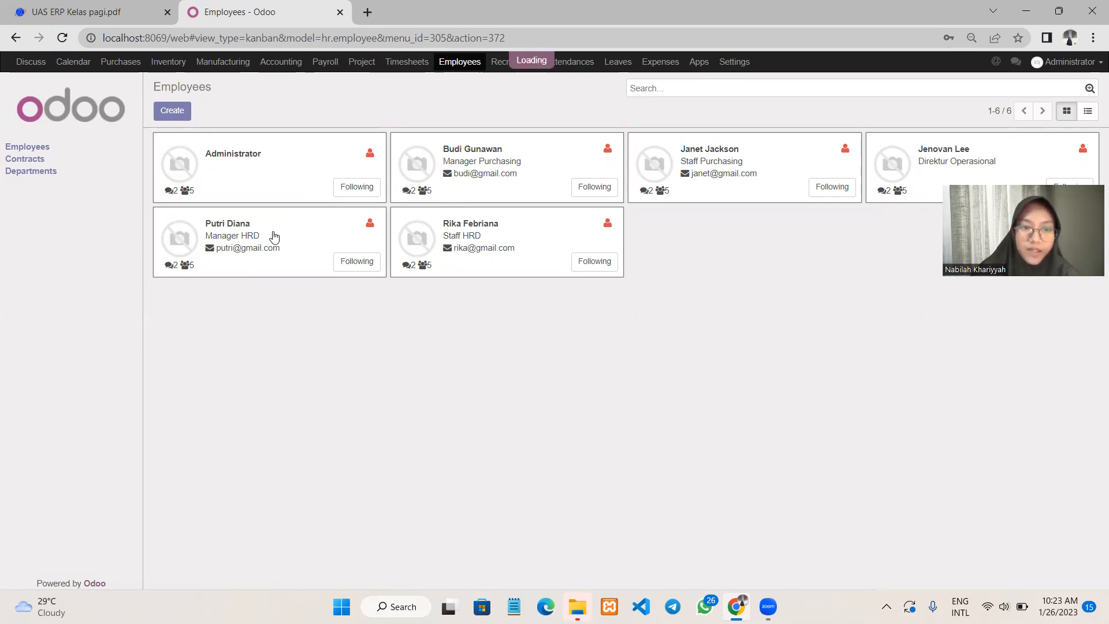
click(178, 108)
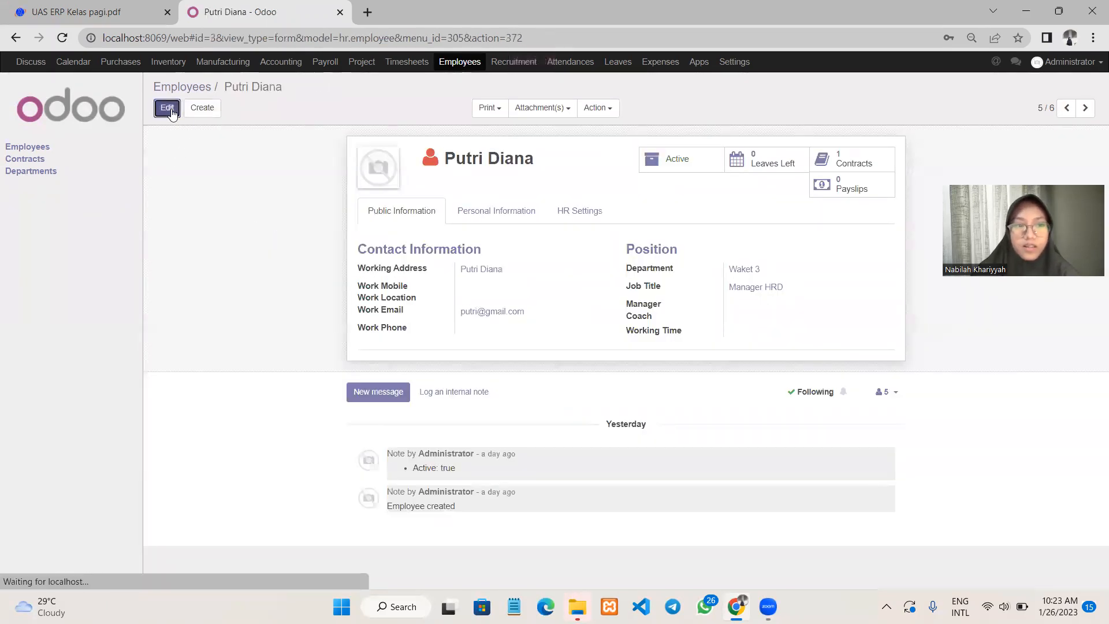
scroll(712, 349, down, 1)
scroll(713, 349, up, 1)
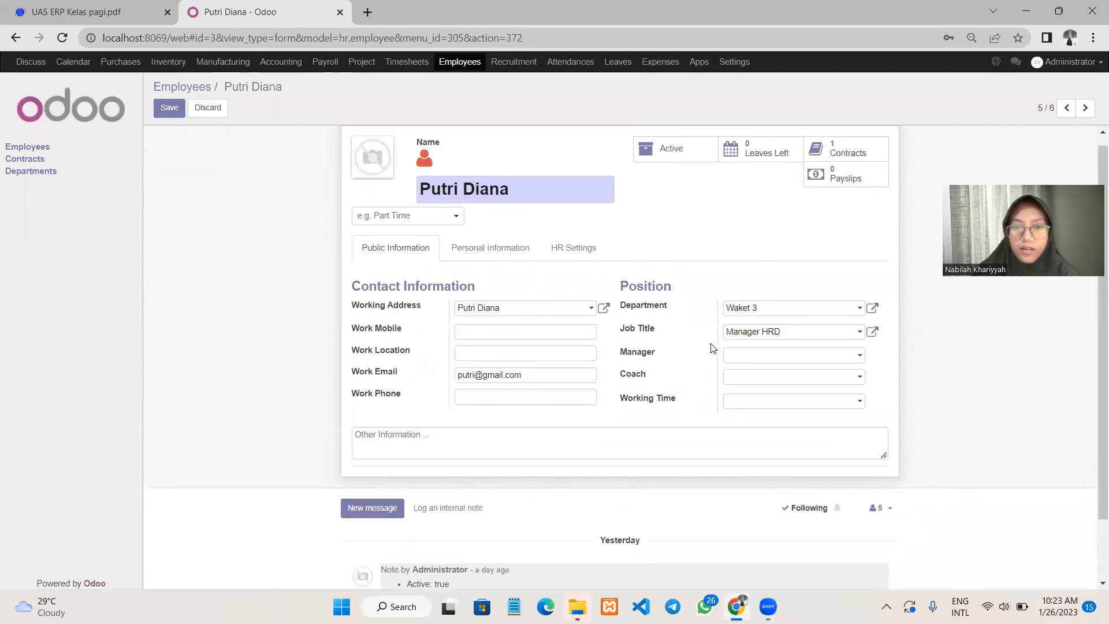
click(166, 109)
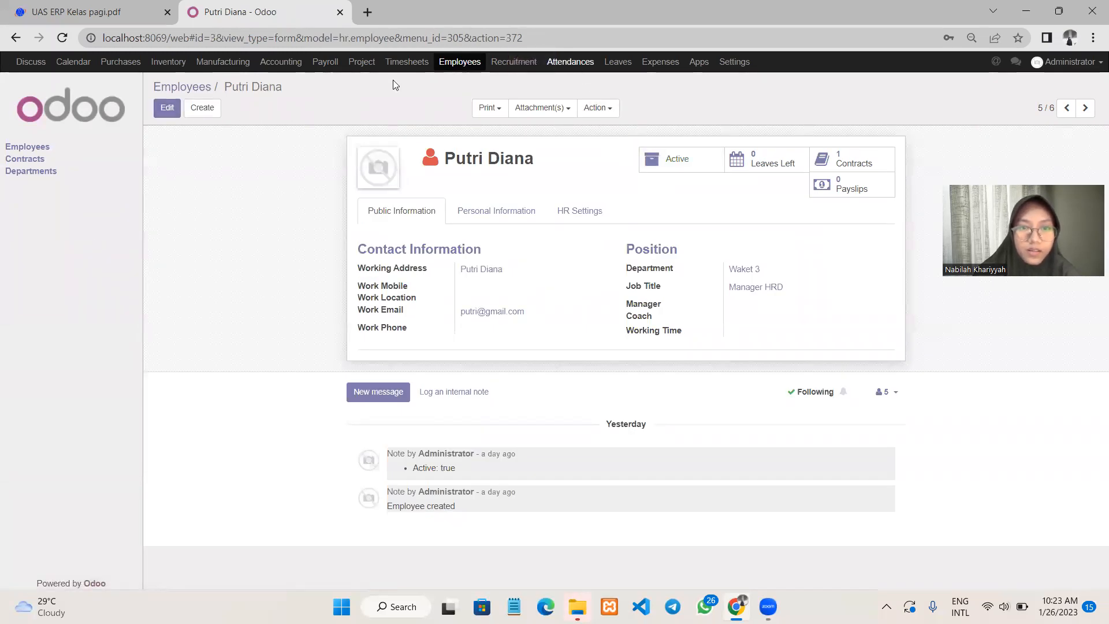
click(519, 68)
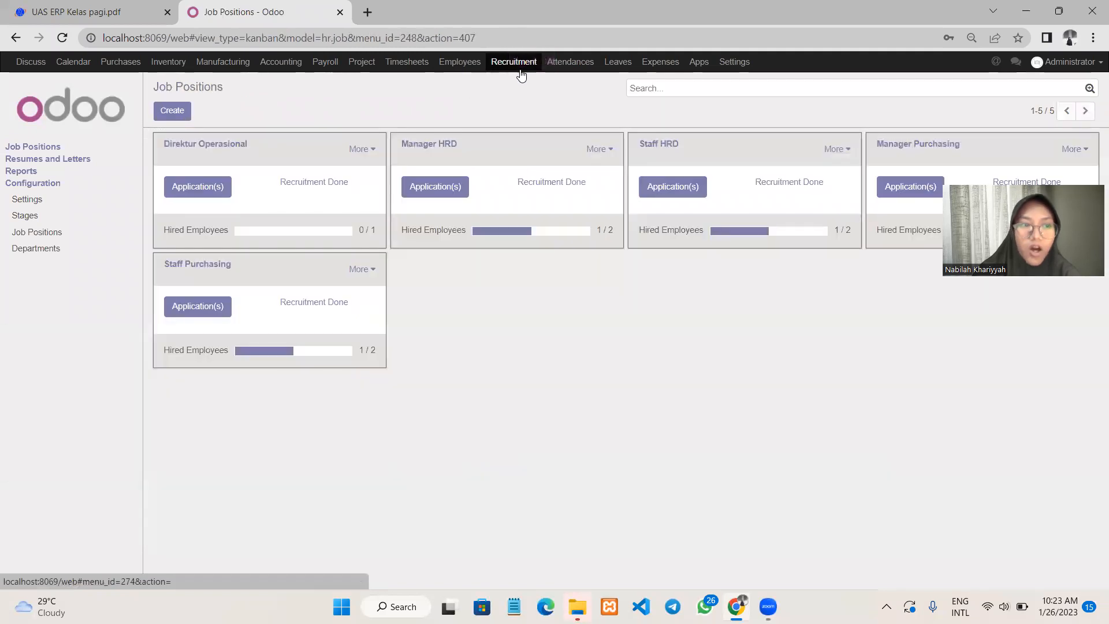
click(567, 66)
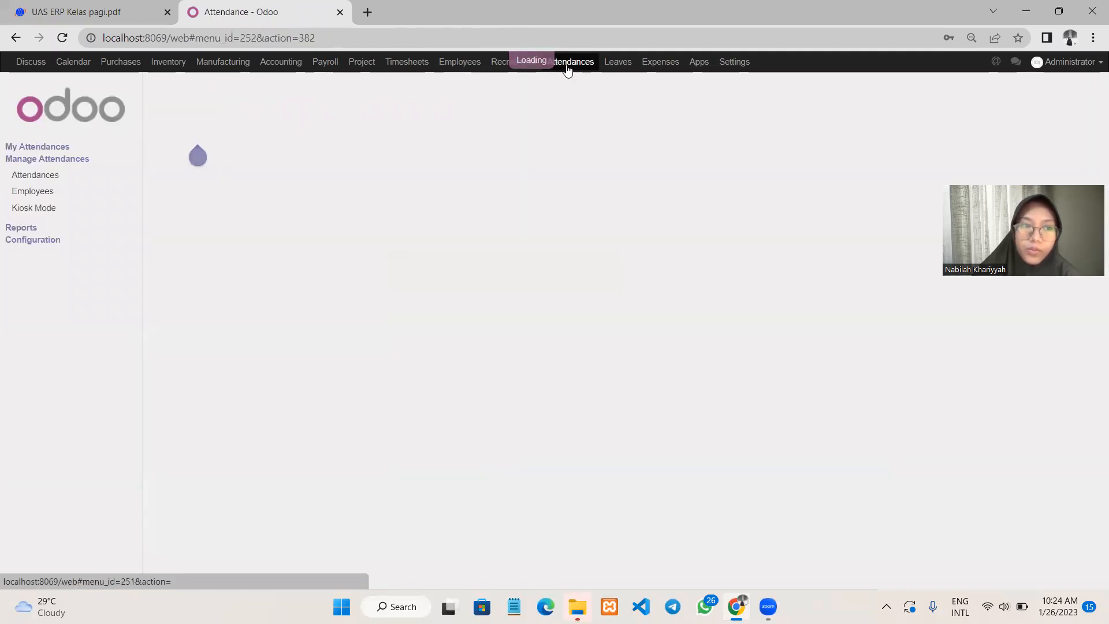
click(370, 65)
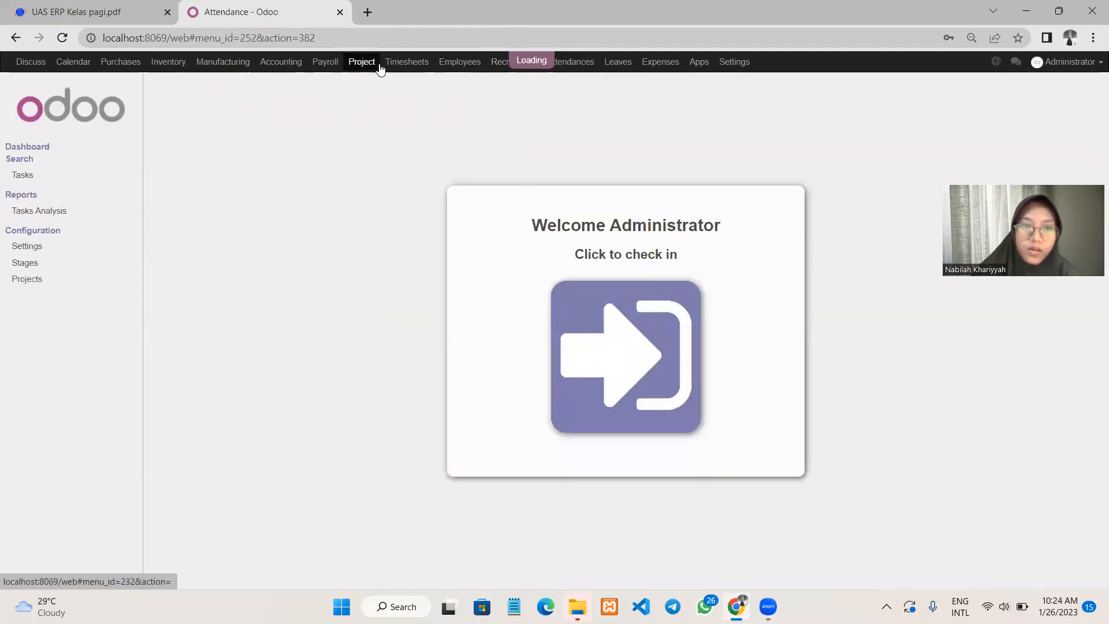
click(330, 63)
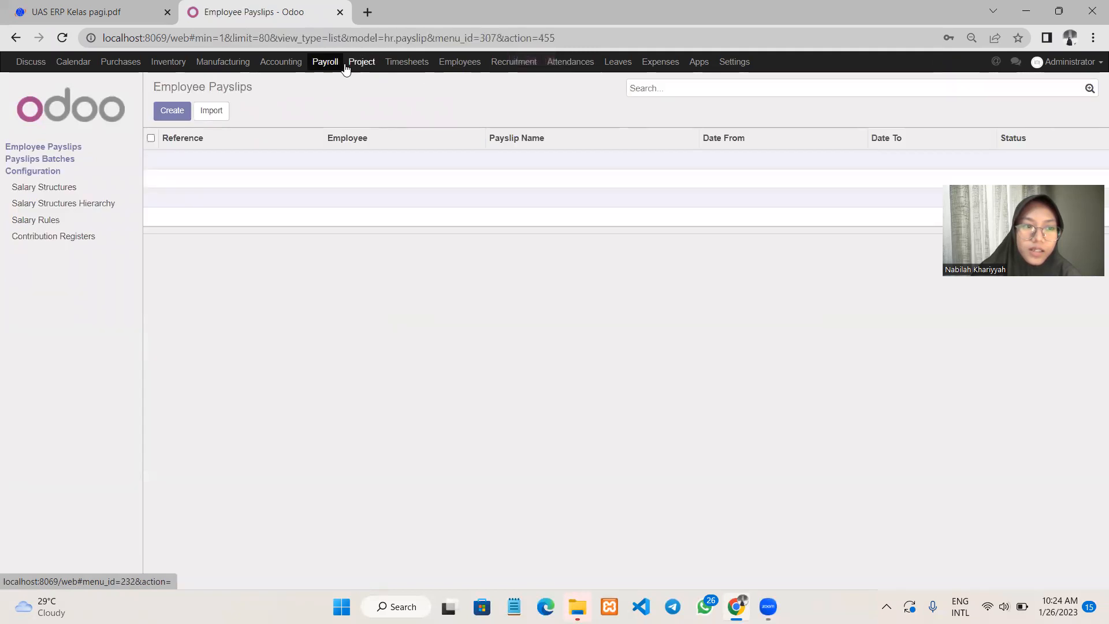
click(622, 70)
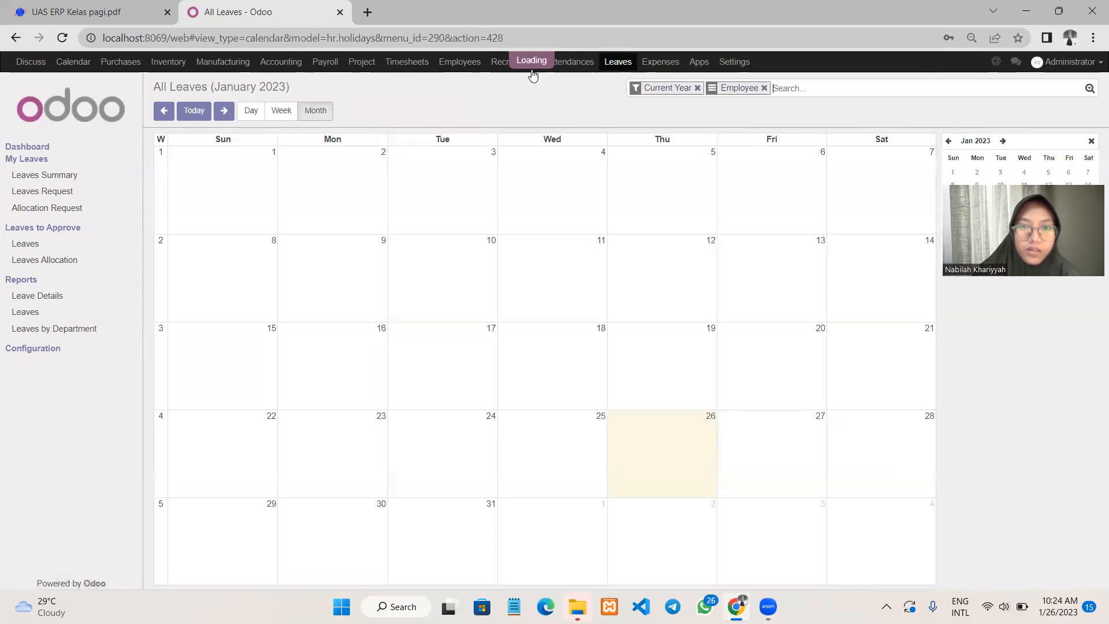
click(500, 68)
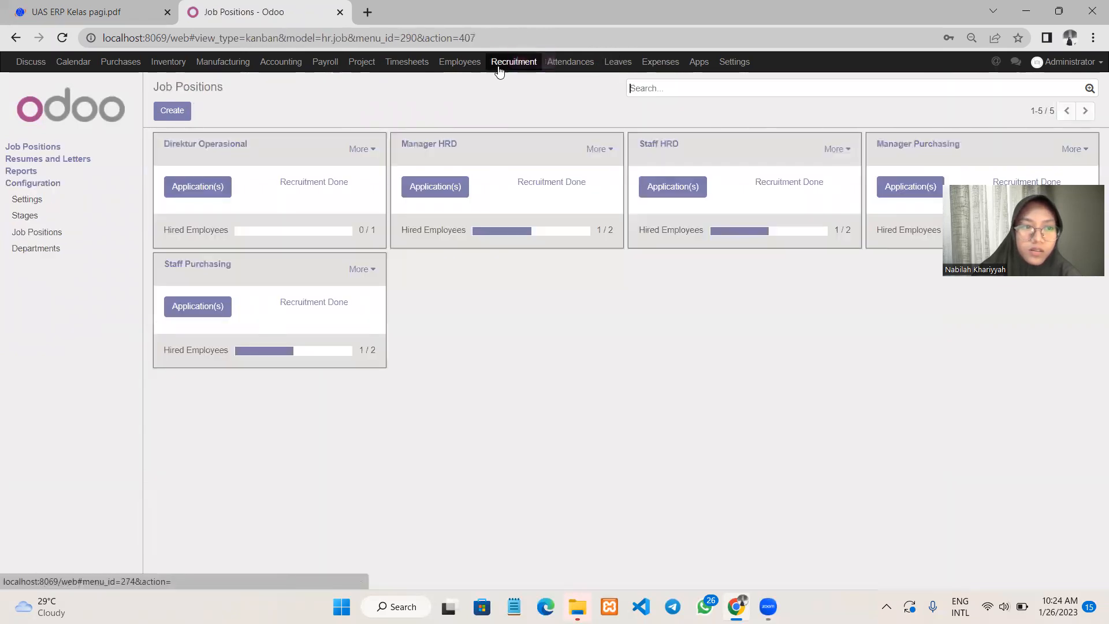
Step: Open the employee Contracts list and check it against contract task 4 in UAS ERP Kelas pagi.pdf
click(457, 64)
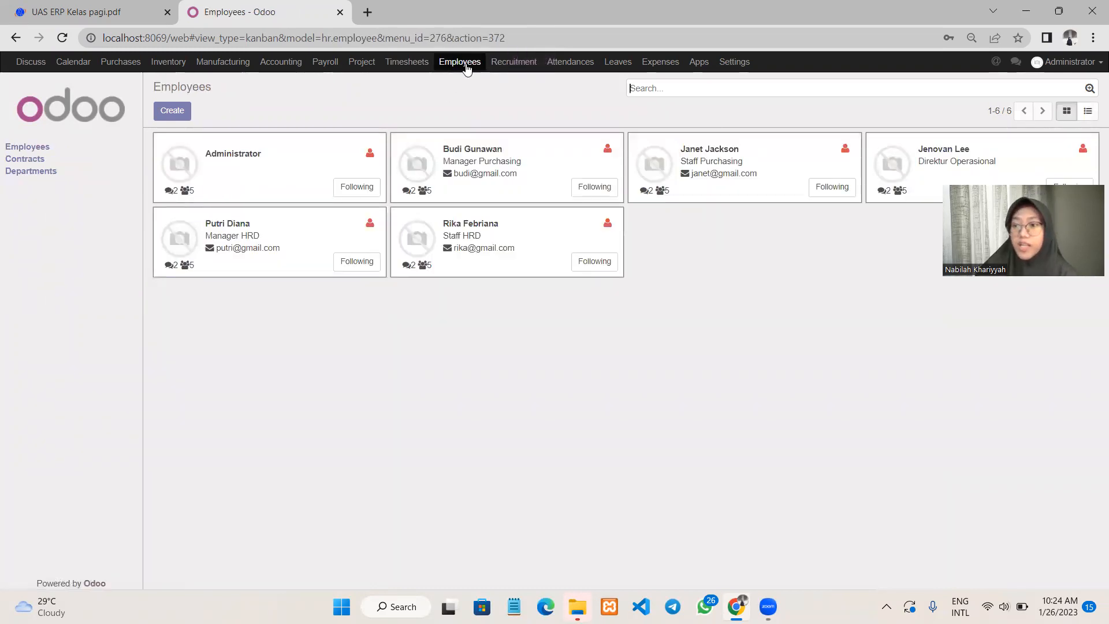
click(25, 160)
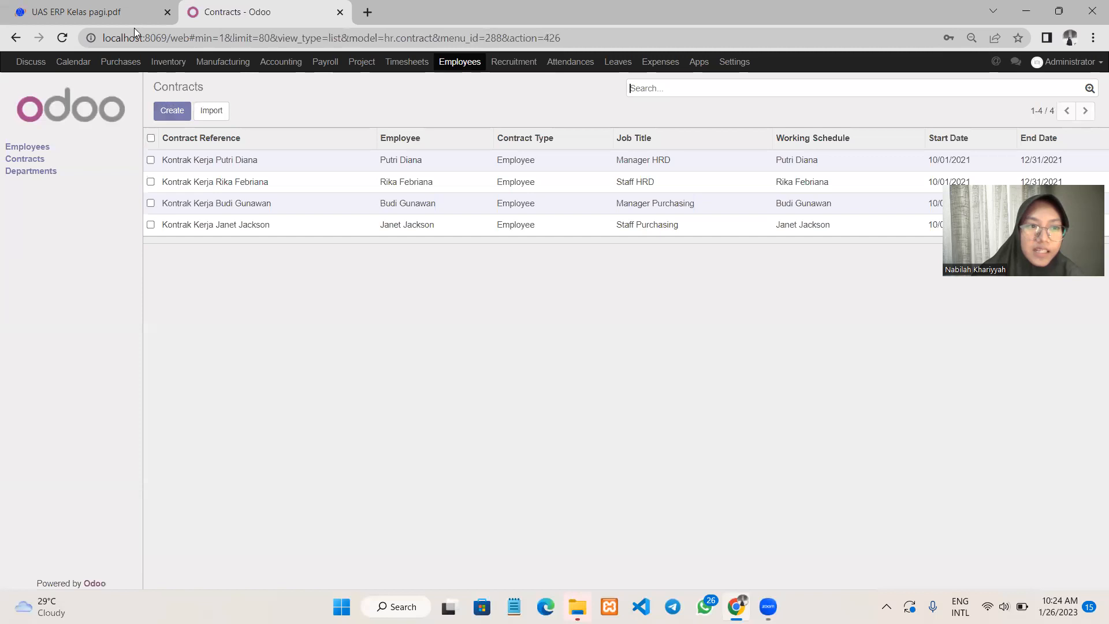
click(125, 11)
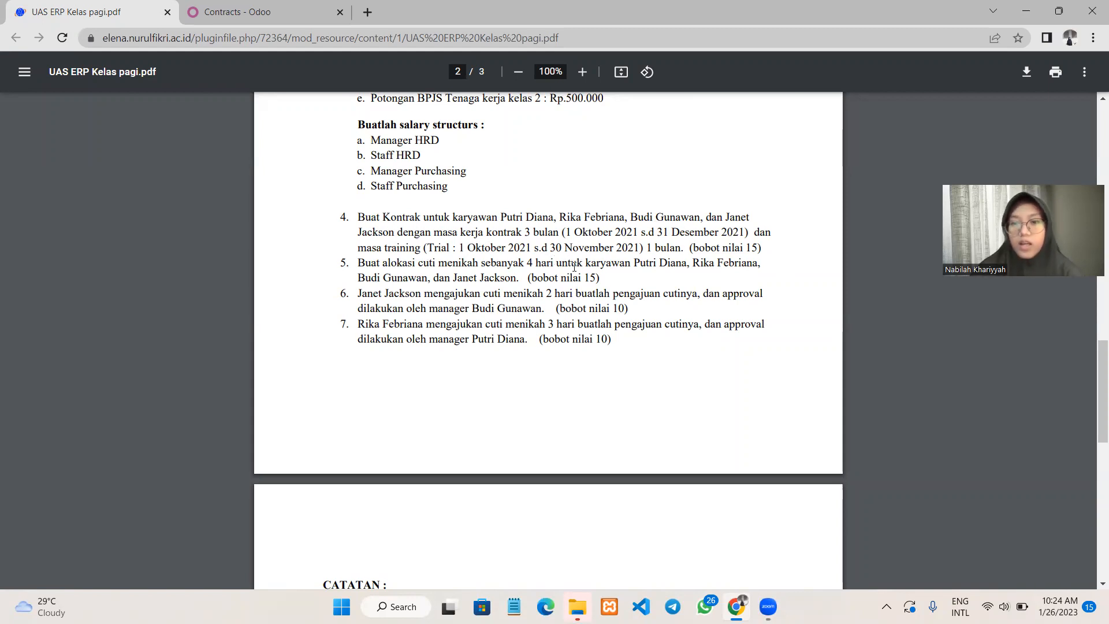
click(224, 11)
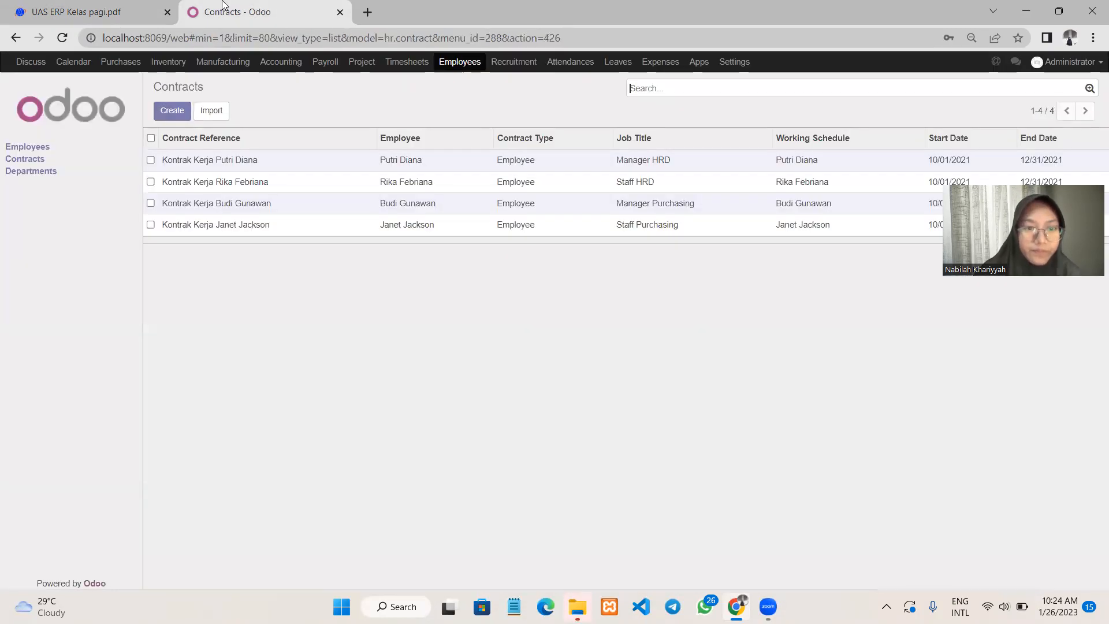
Step: Open the Manager HRD employee's contract for editing and select that person as the contract's employee
click(233, 167)
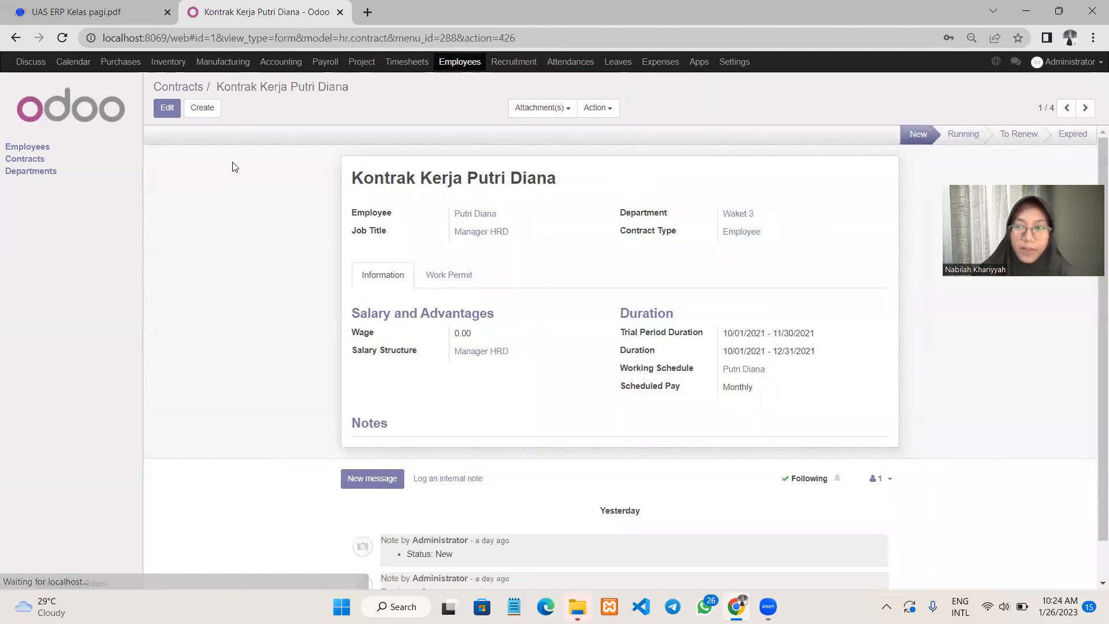
click(155, 106)
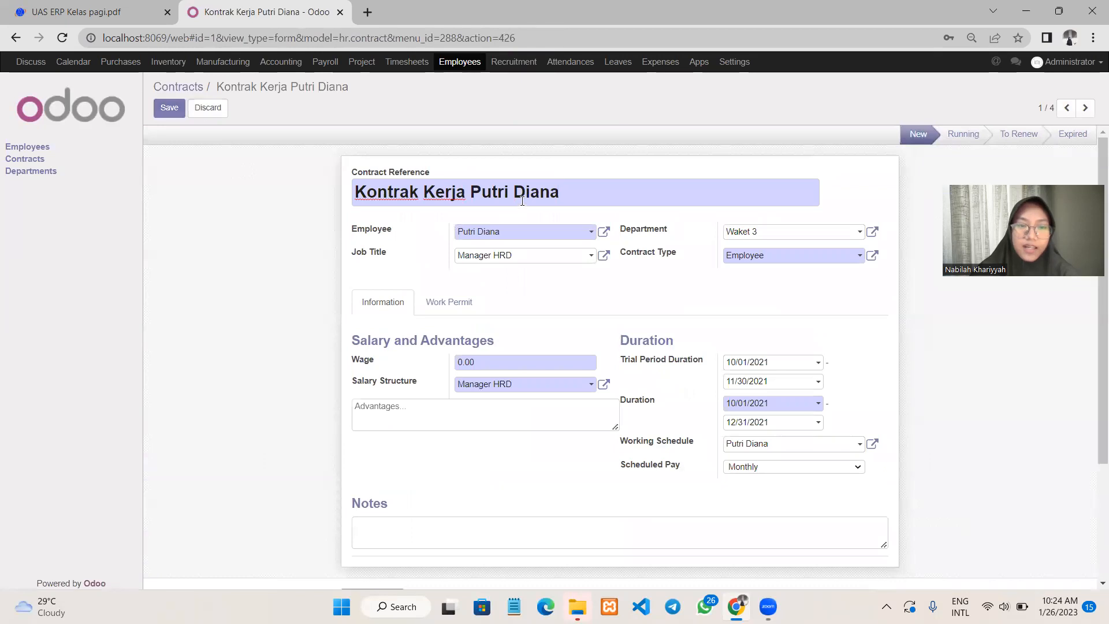
scroll(455, 212, down, 1)
scroll(455, 212, up, 1)
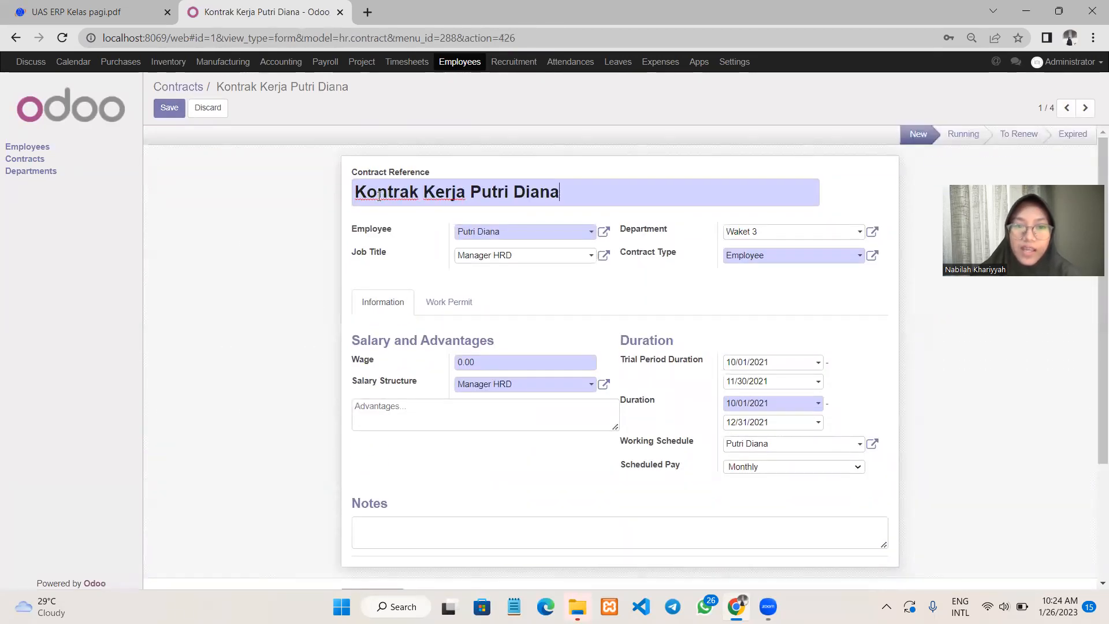
scroll(614, 276, down, 1)
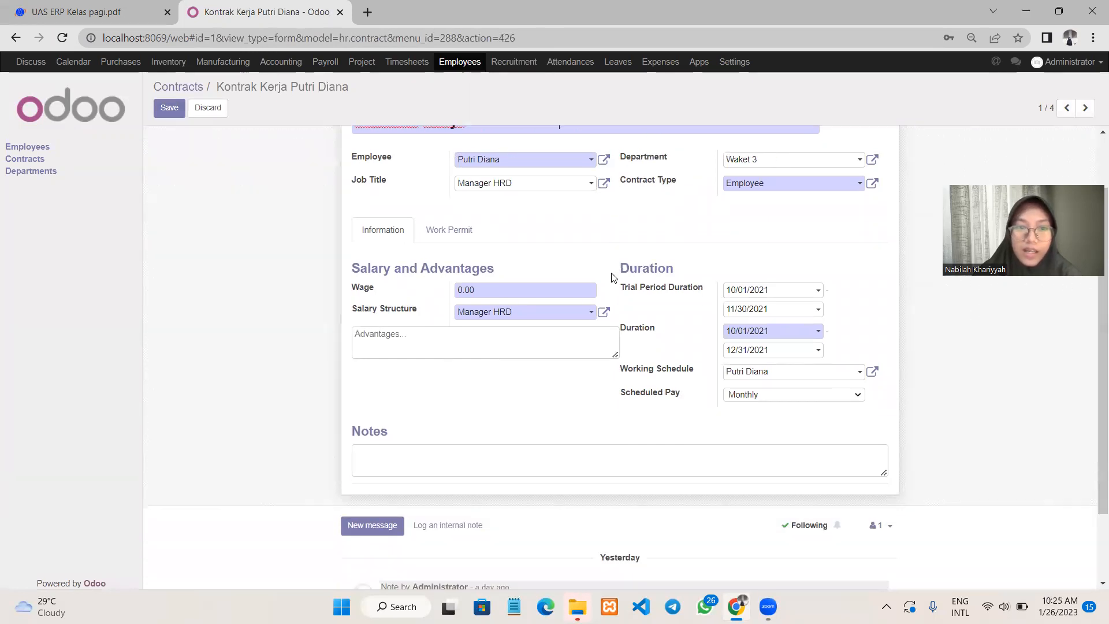
click(586, 163)
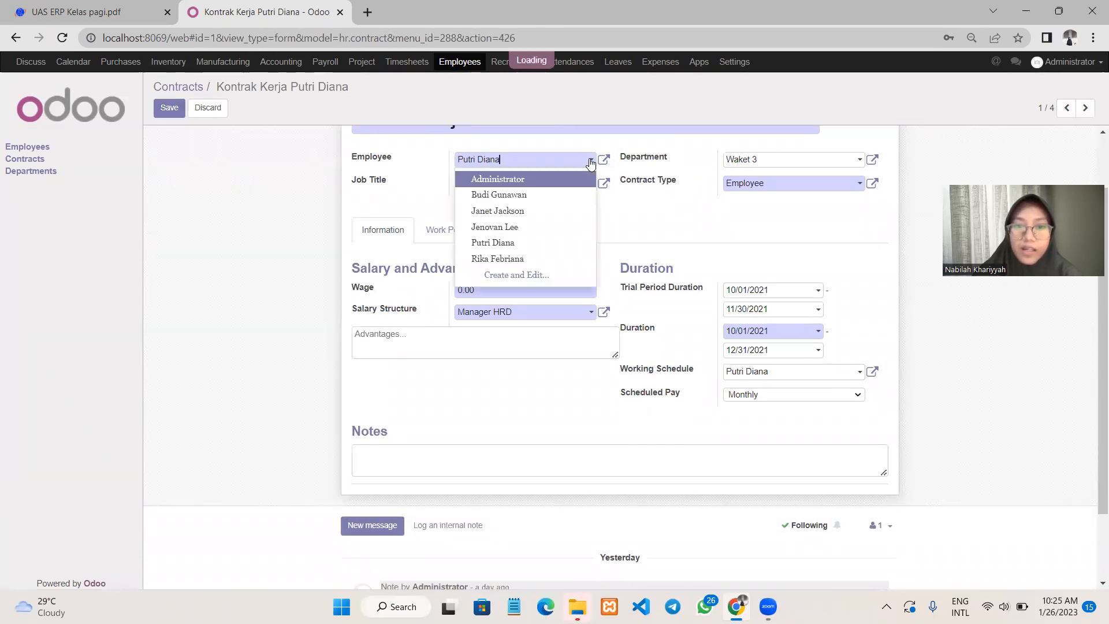
click(501, 241)
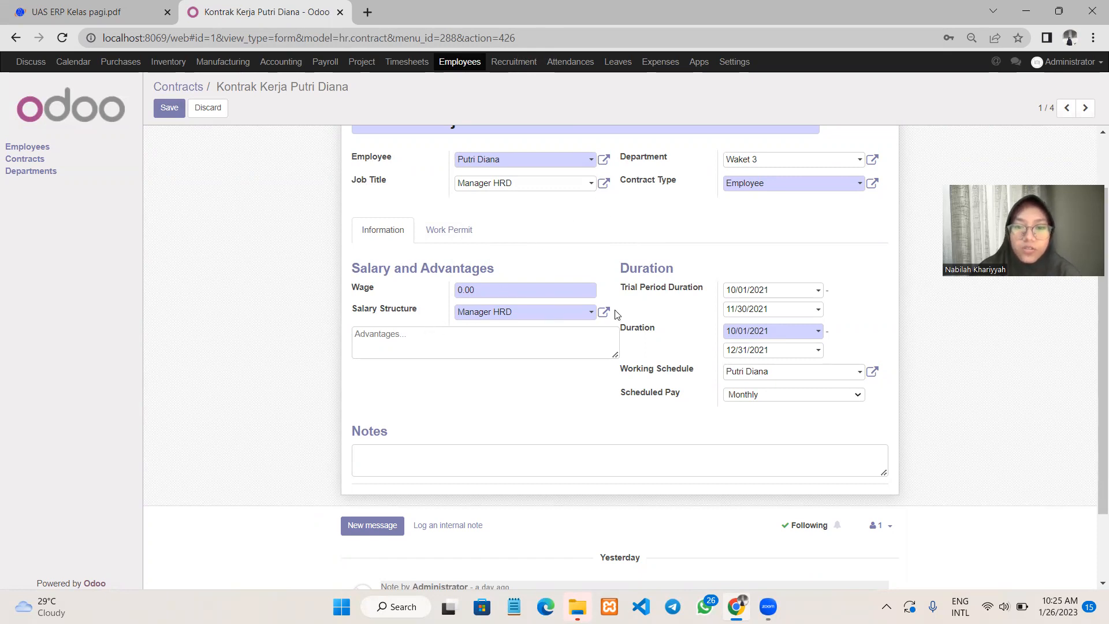
Step: Select Manager HRD as the contract's salary structure and the employee's own schedule as its working schedule
click(588, 314)
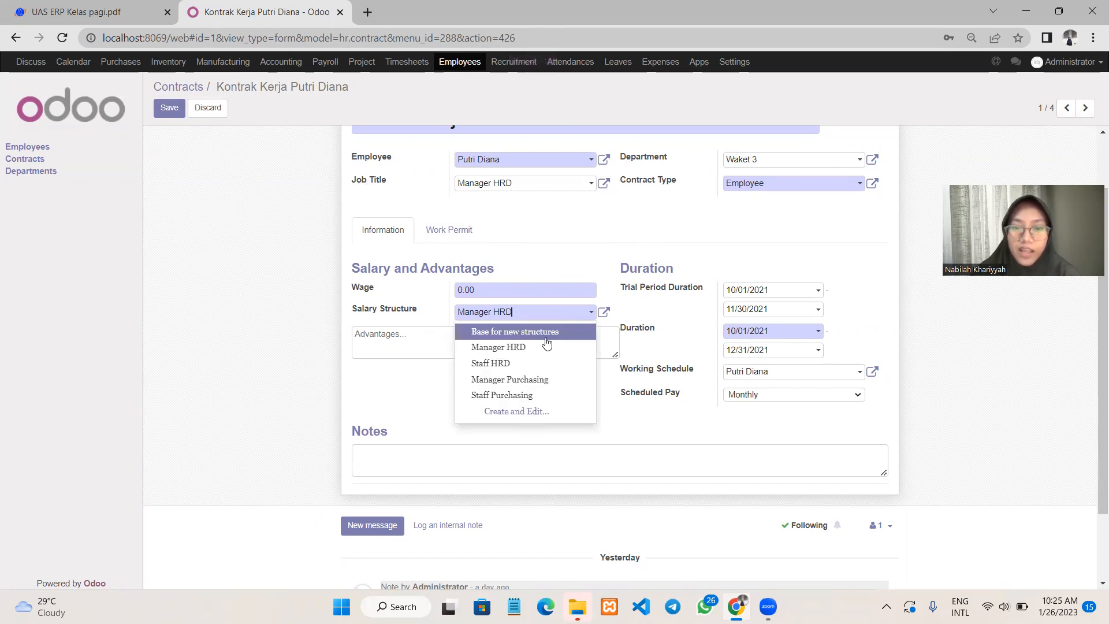
click(509, 350)
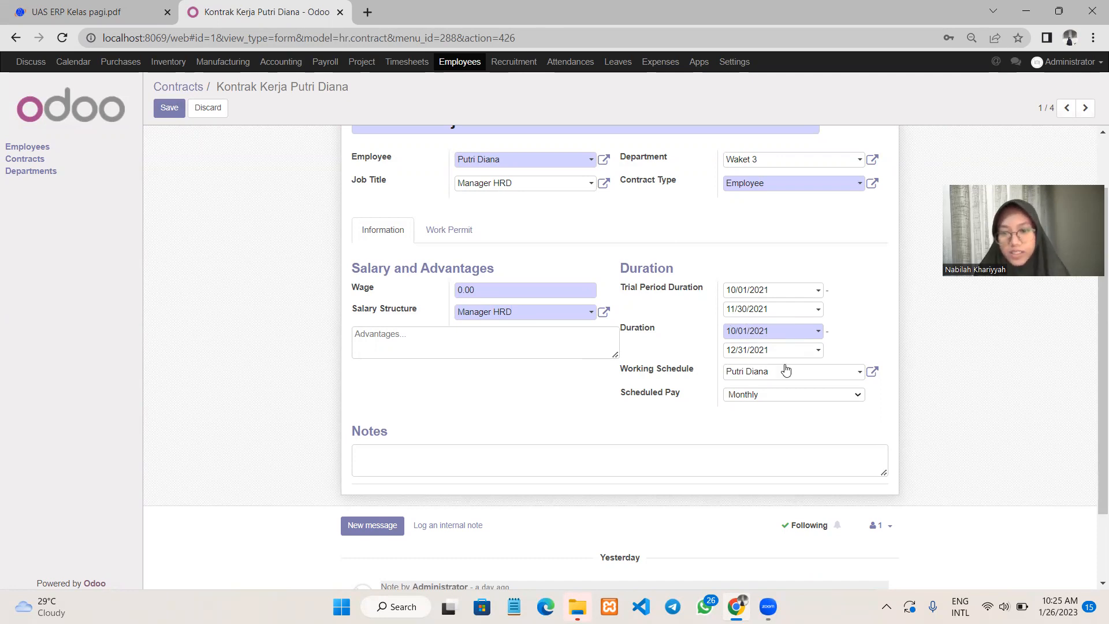
click(810, 381)
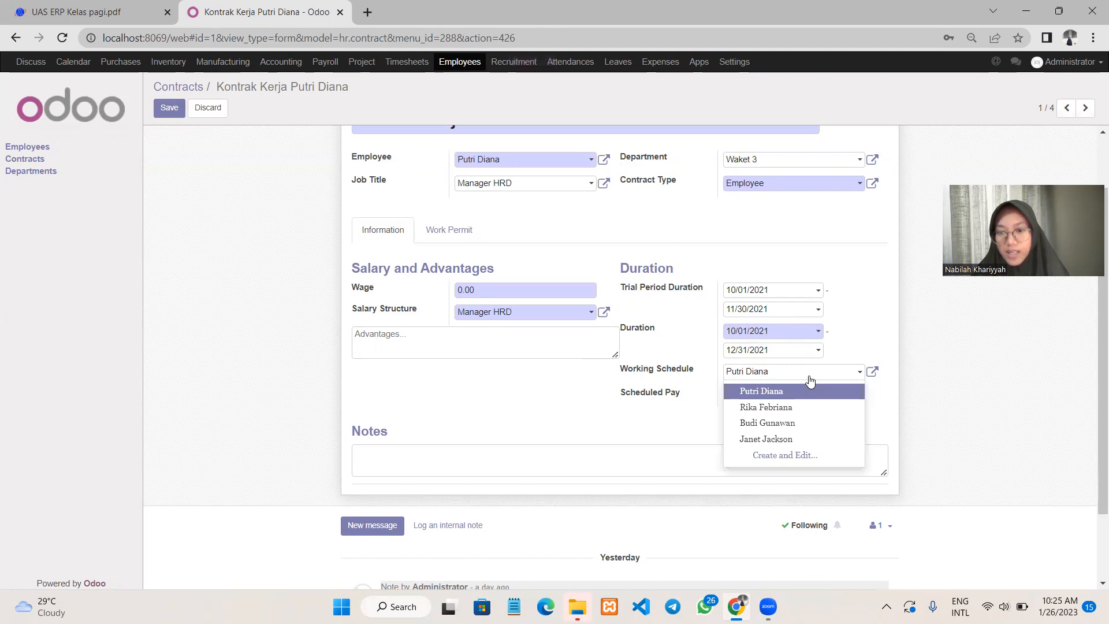
click(821, 393)
Step: Open the contract's linked working schedule to check its working days, save the schedule, and save the contract
click(872, 373)
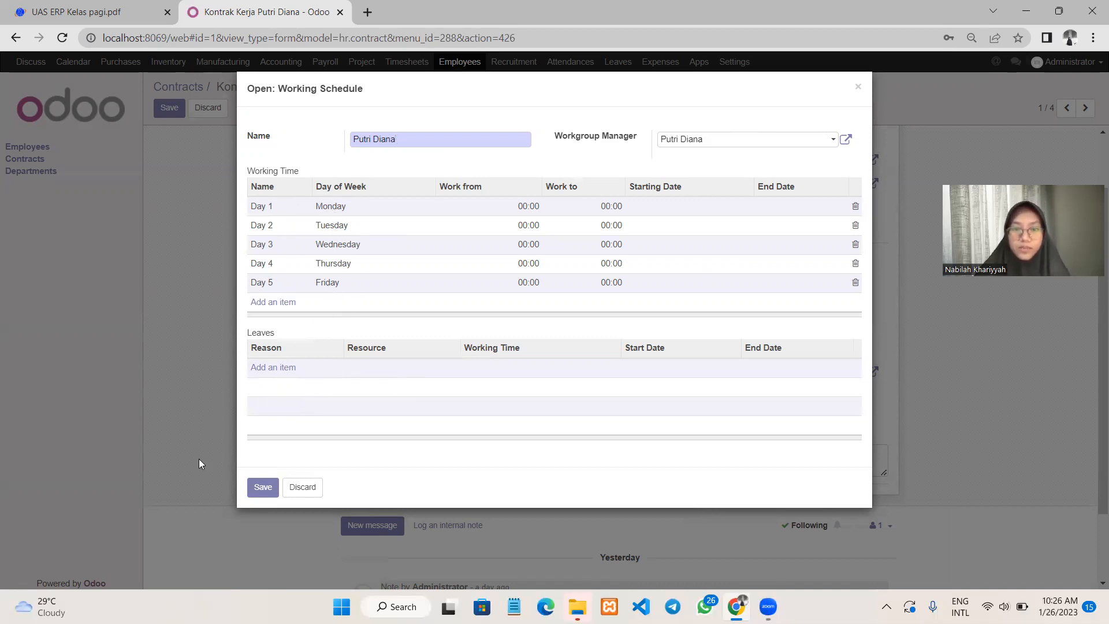
click(266, 488)
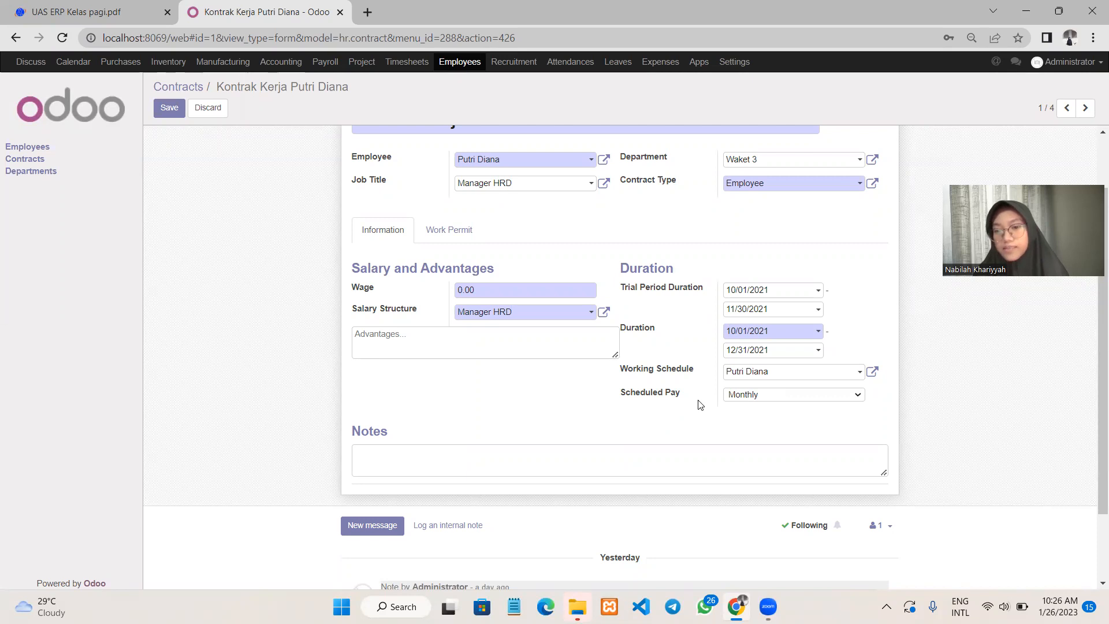
click(171, 108)
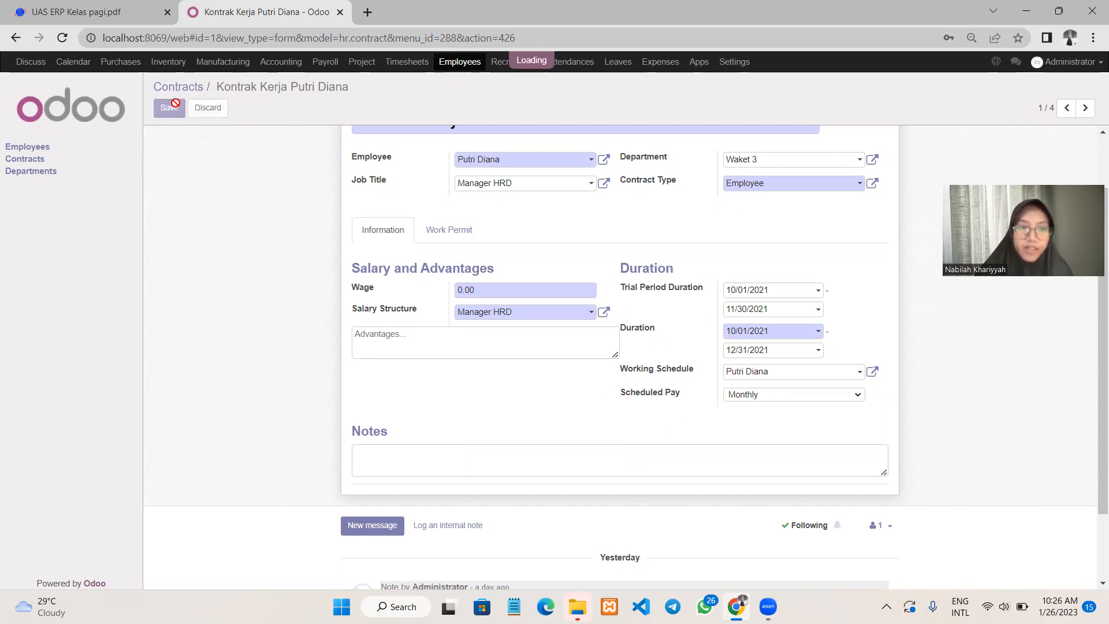
Step: Open the Staff HRD employee's contract for editing, check and save its linked working schedule, and save the contract
click(191, 92)
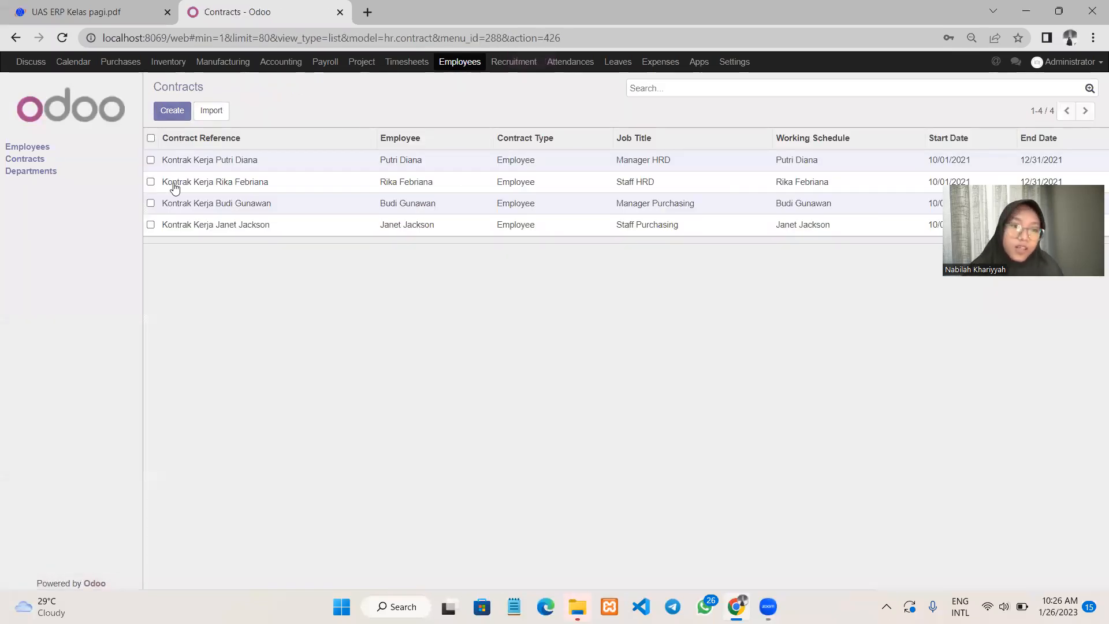
click(189, 185)
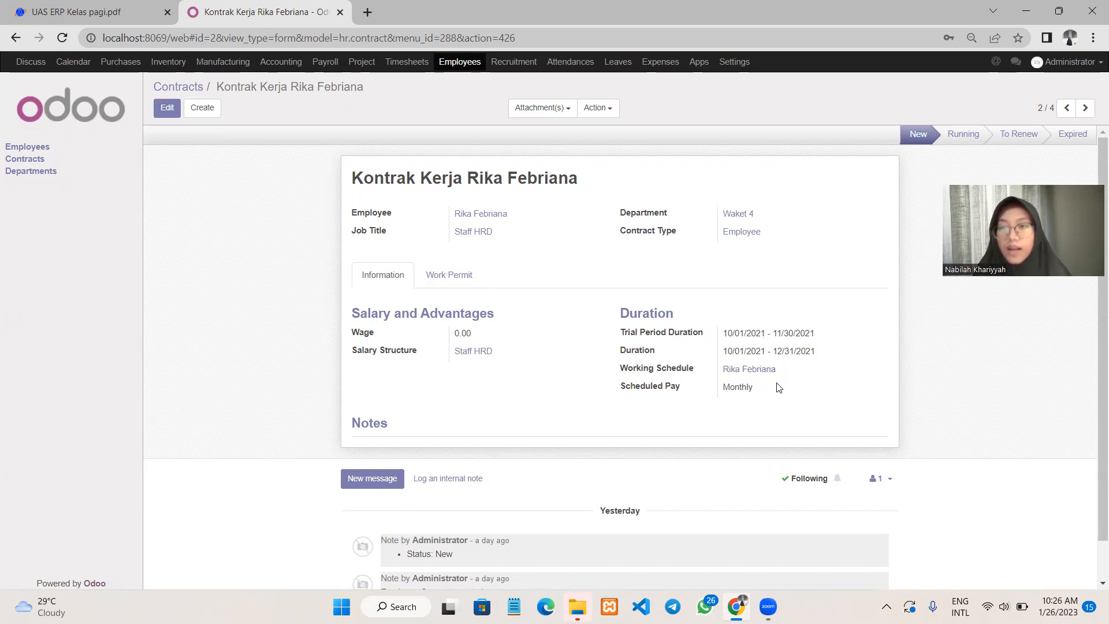
click(168, 110)
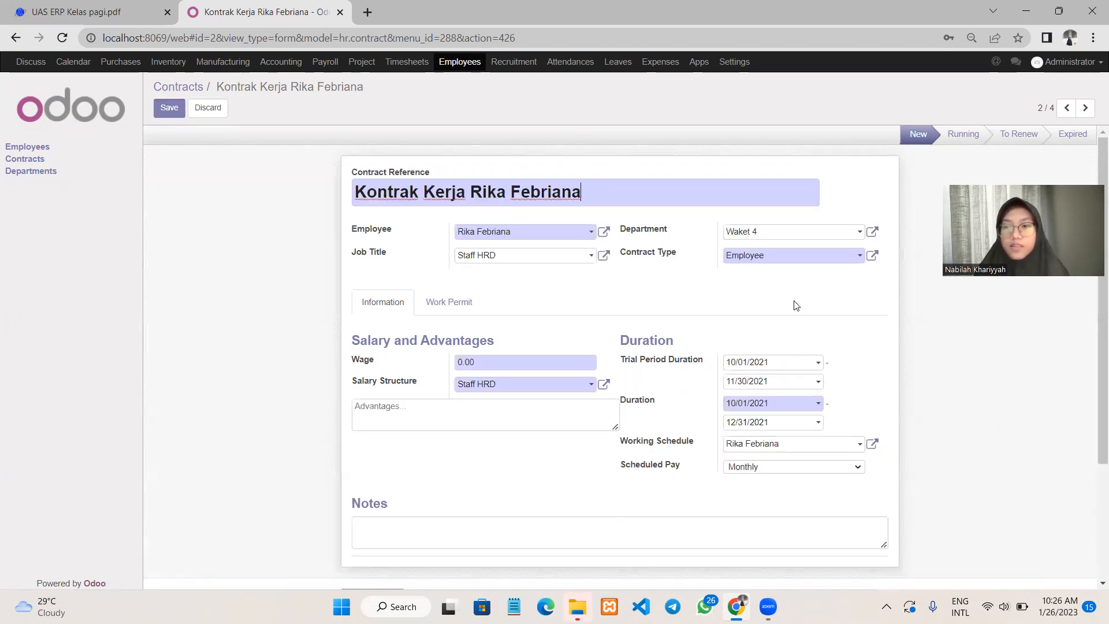
click(872, 444)
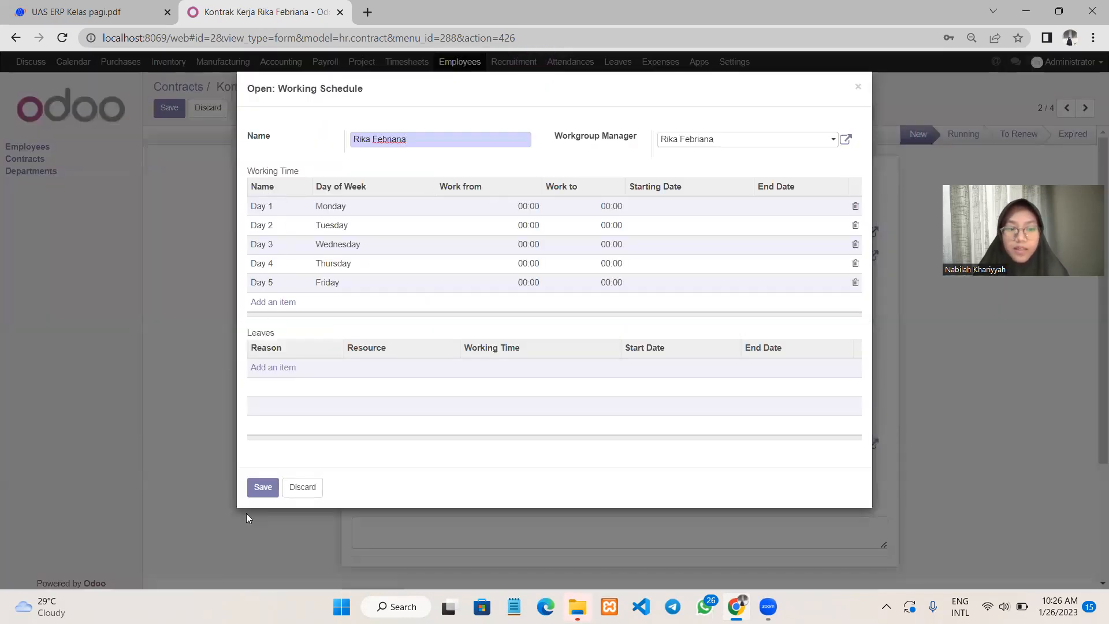
click(263, 487)
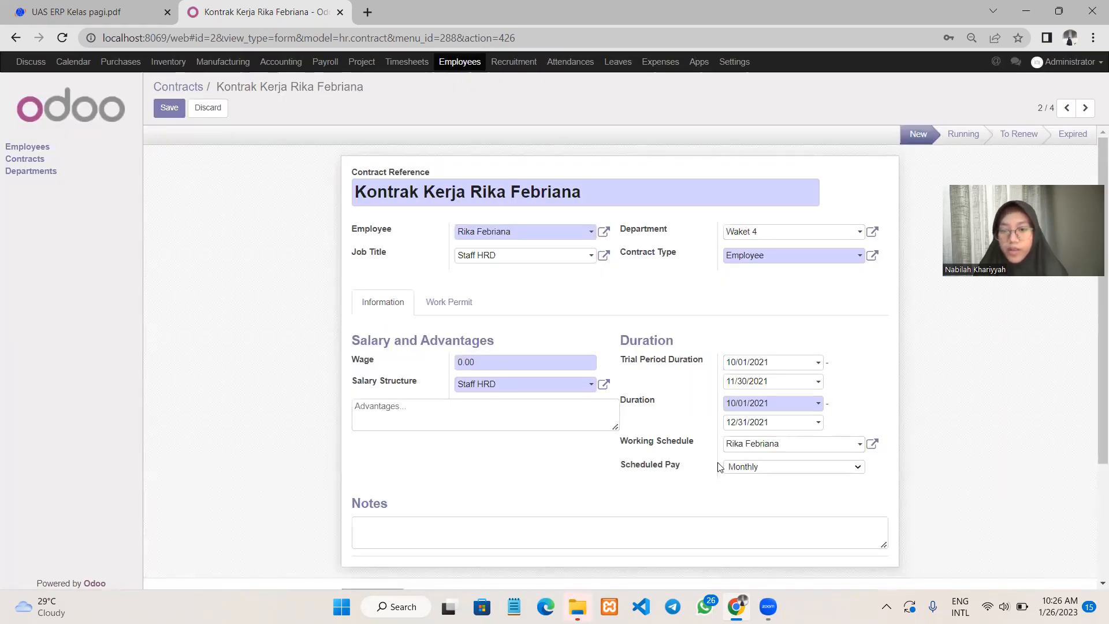
click(161, 108)
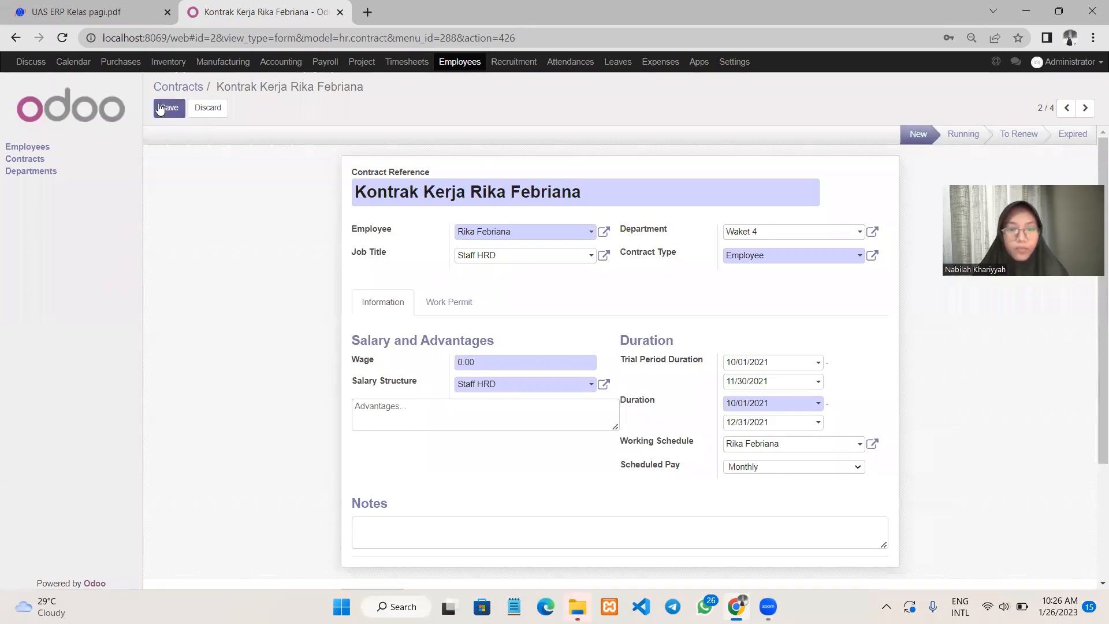
Step: Open the Manager Purchasing employee's contract for editing, view its working schedule without changes, and save the contract
click(192, 88)
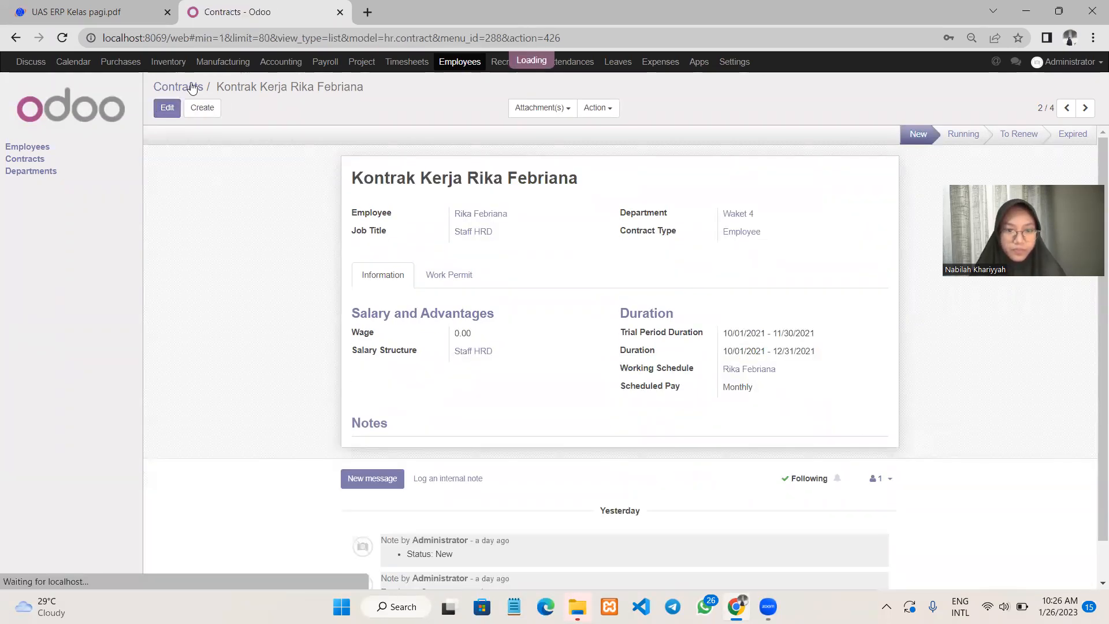
click(223, 203)
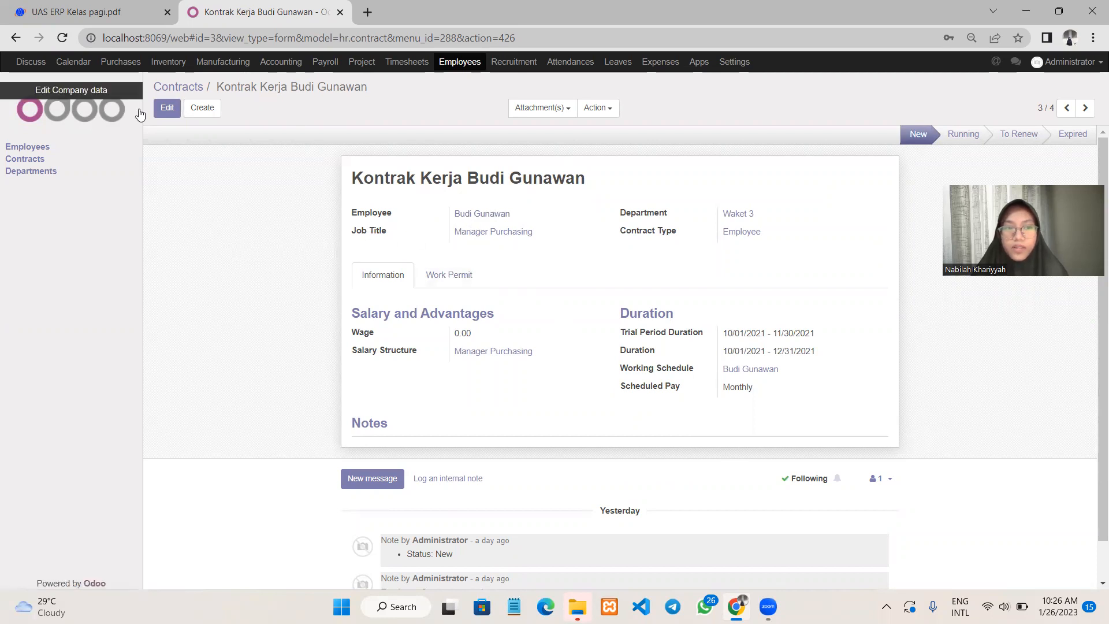
click(167, 108)
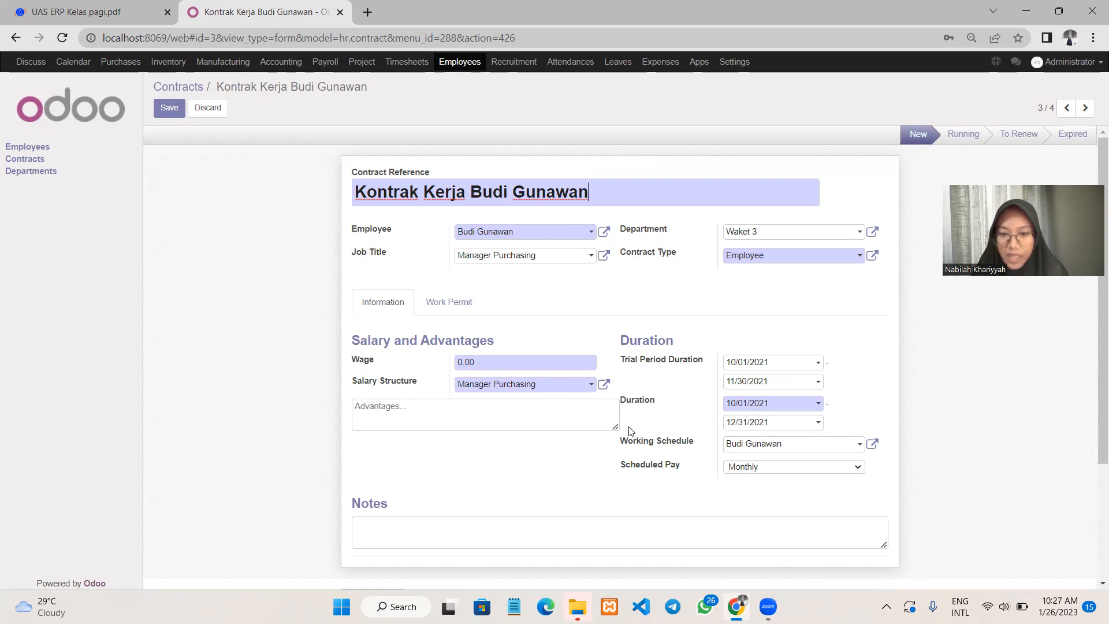
click(872, 444)
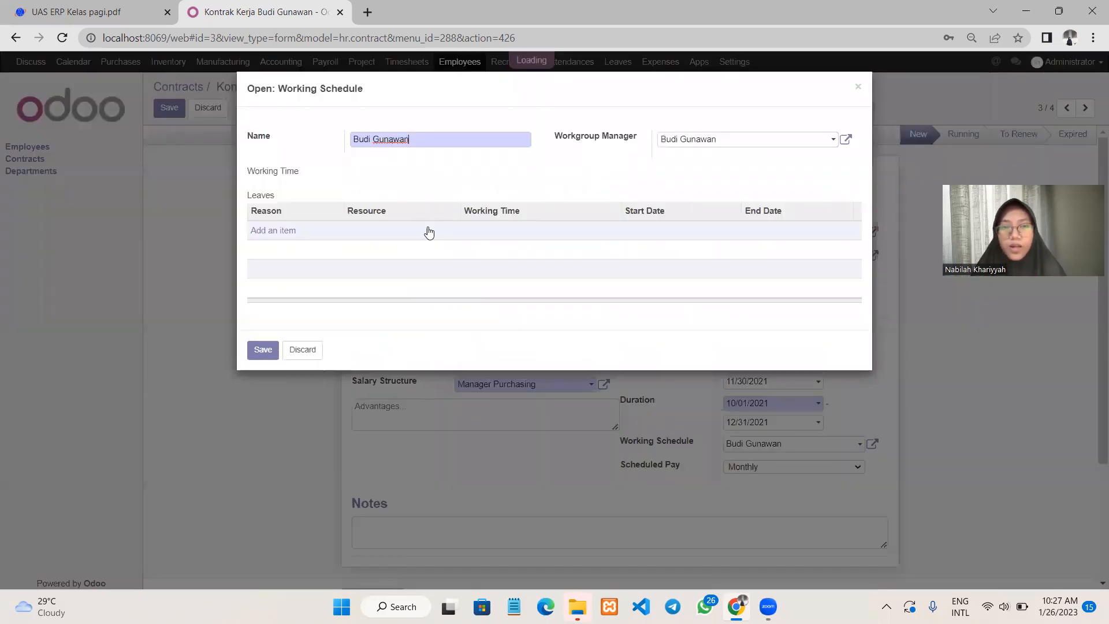
click(858, 88)
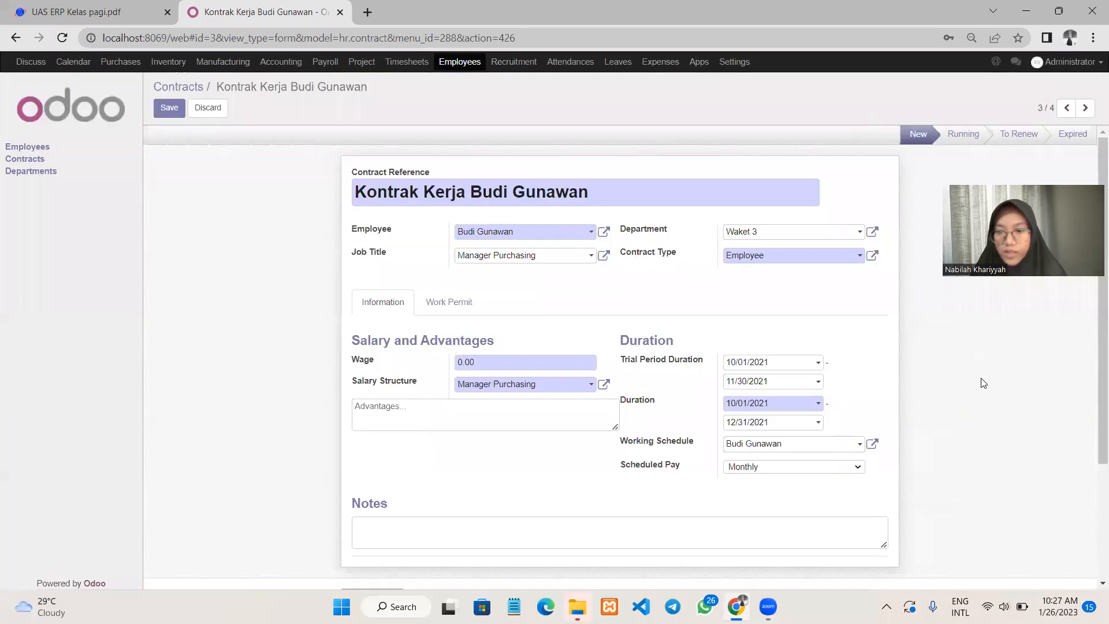
click(182, 108)
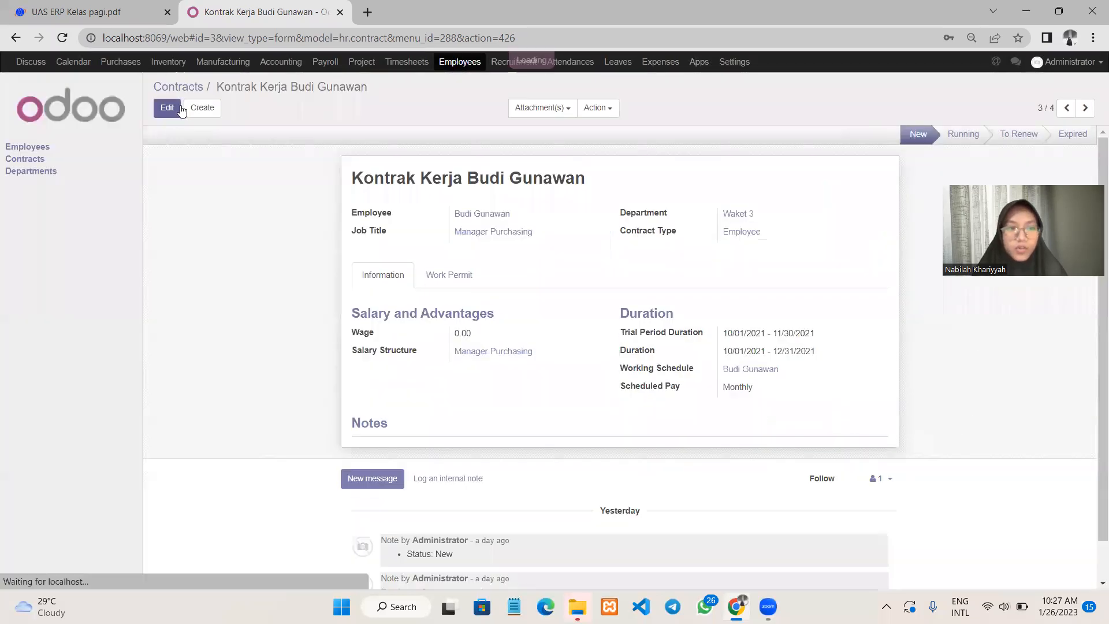
Step: Open the Staff Purchasing employee's contract for editing, check the salary rules of its Staff Purchasing structure, and save the structure
click(176, 87)
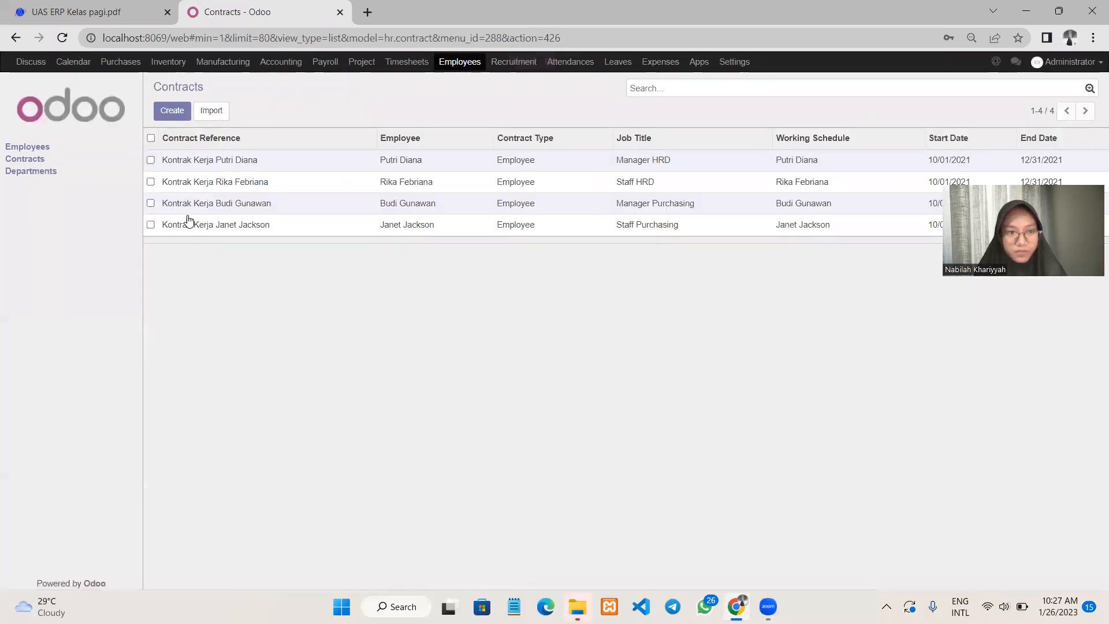
click(191, 225)
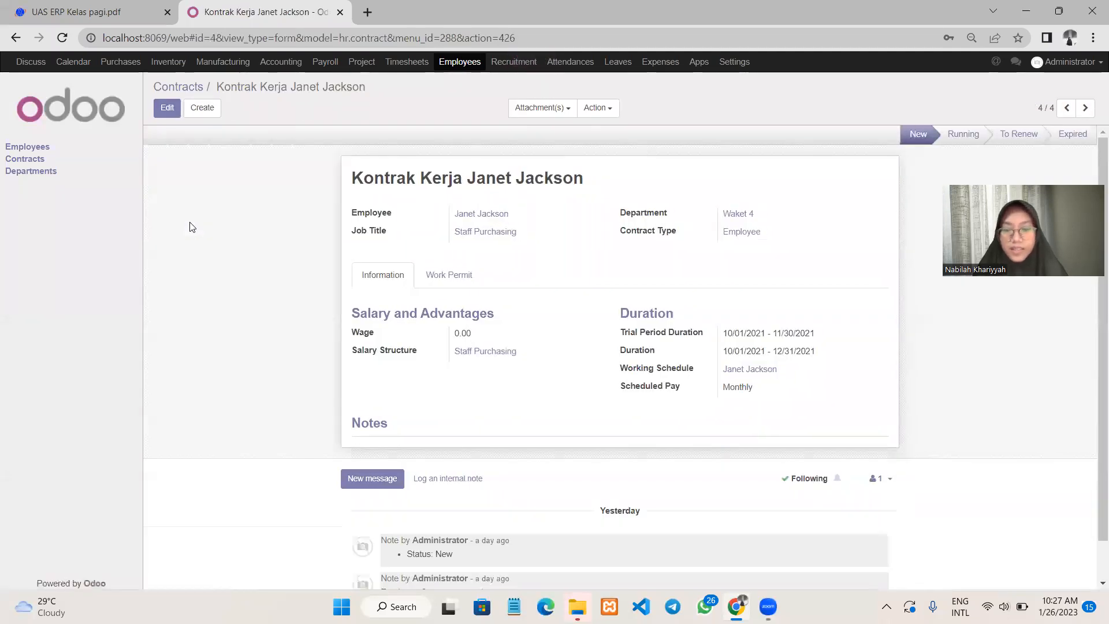
click(166, 108)
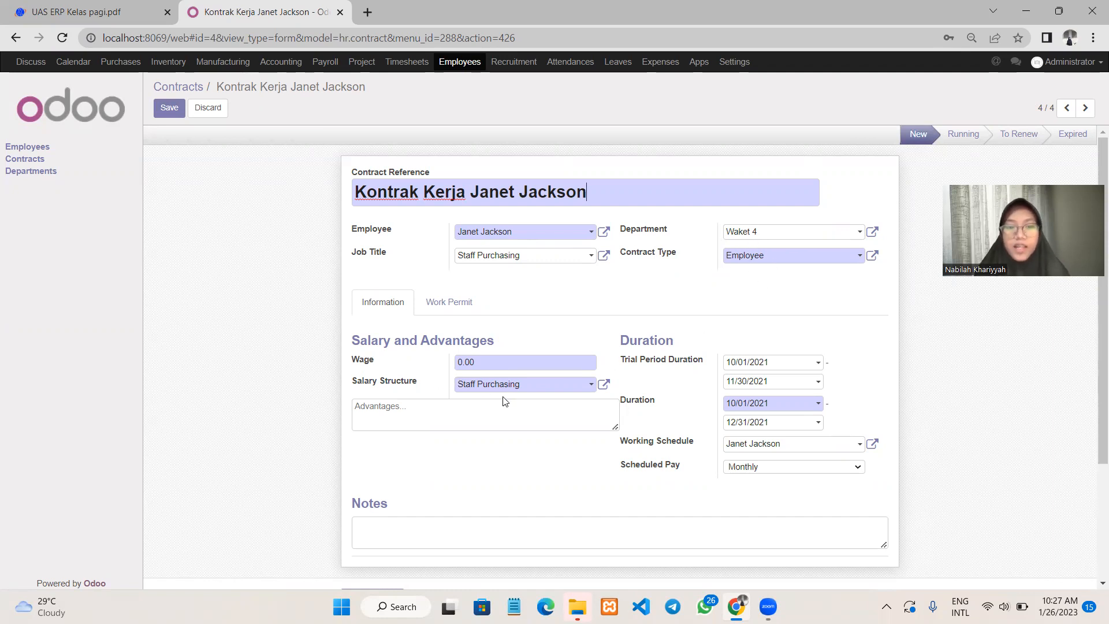
click(604, 385)
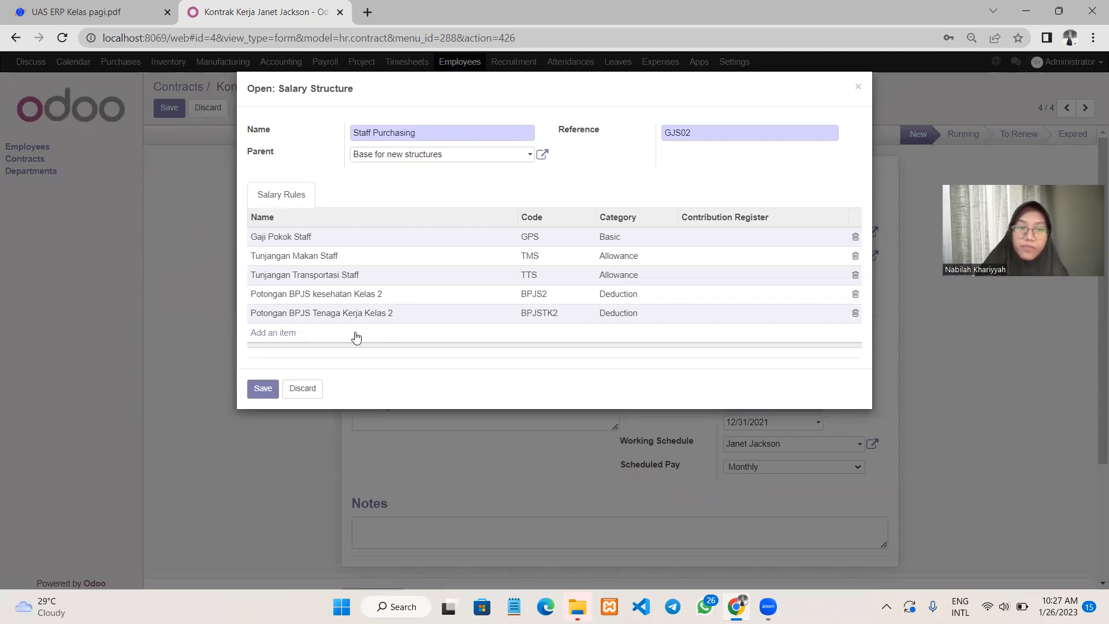
click(262, 389)
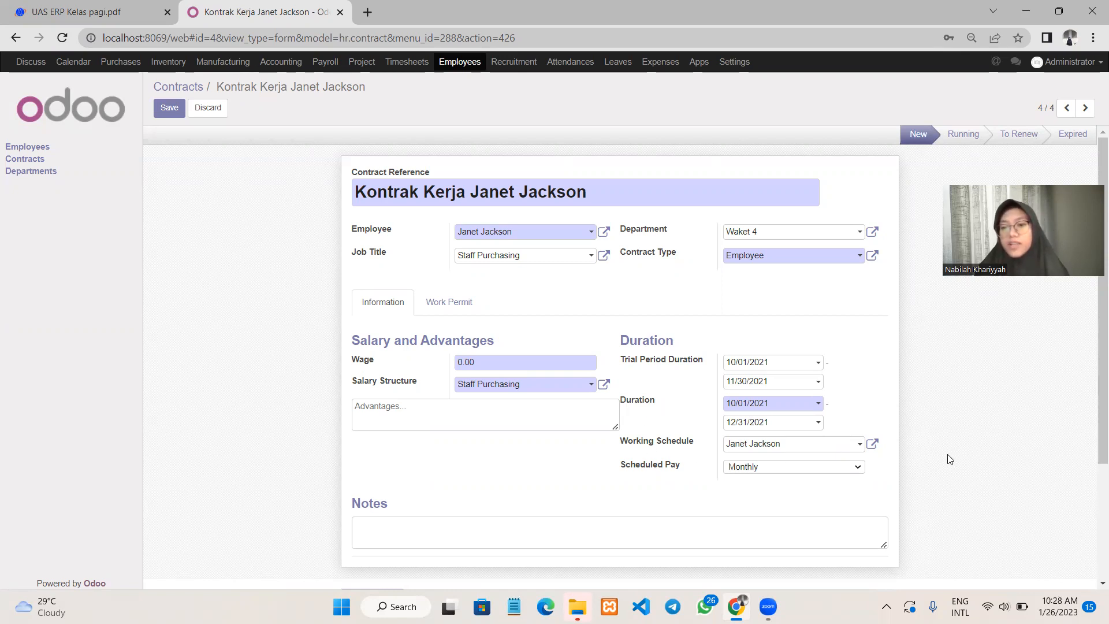
Step: View the working schedule linked to the Staff Purchasing employee's contract, close it unchanged, and save the contract
click(873, 444)
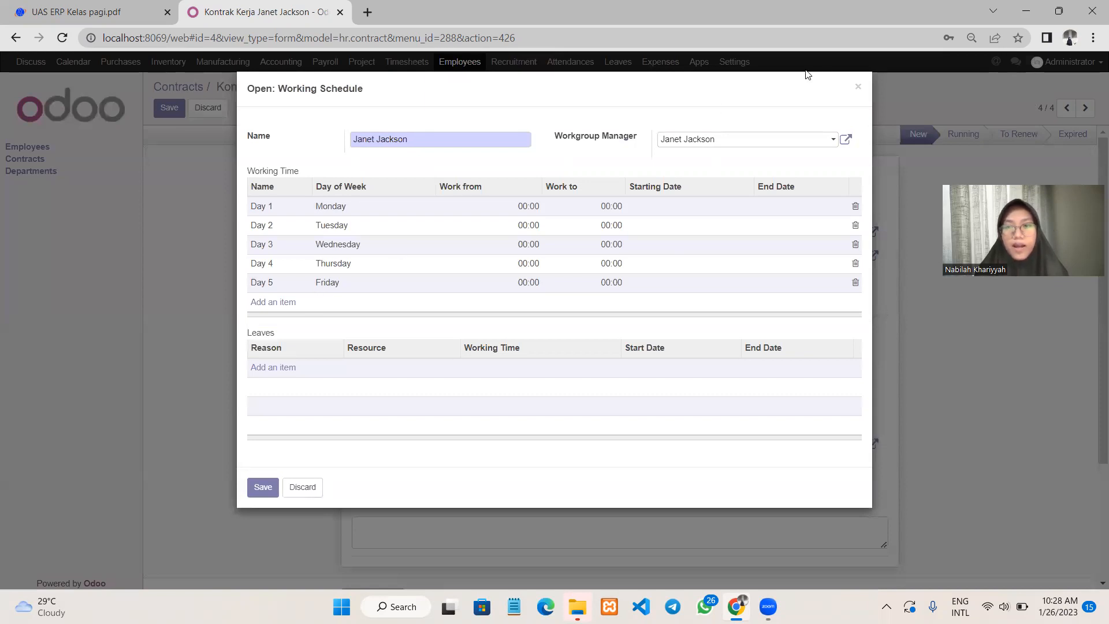
click(859, 88)
click(170, 108)
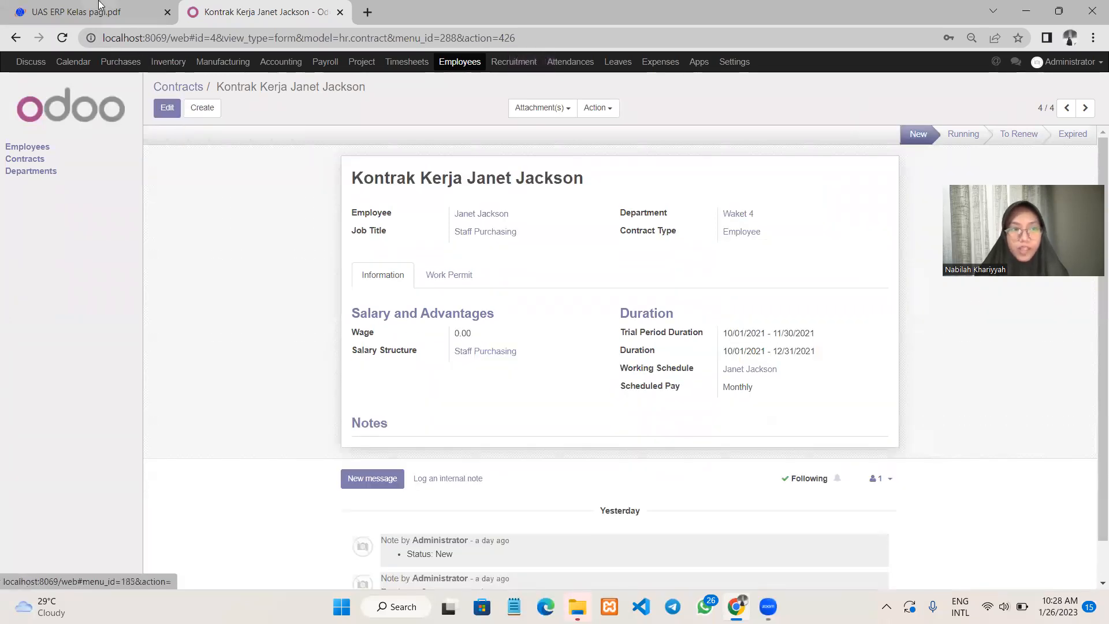
Step: Read marriage leave task 5 in UAS ERP Kelas pagi.pdf, return to Odoo, and list all leave allocation requests without the My Requests filter
click(99, 8)
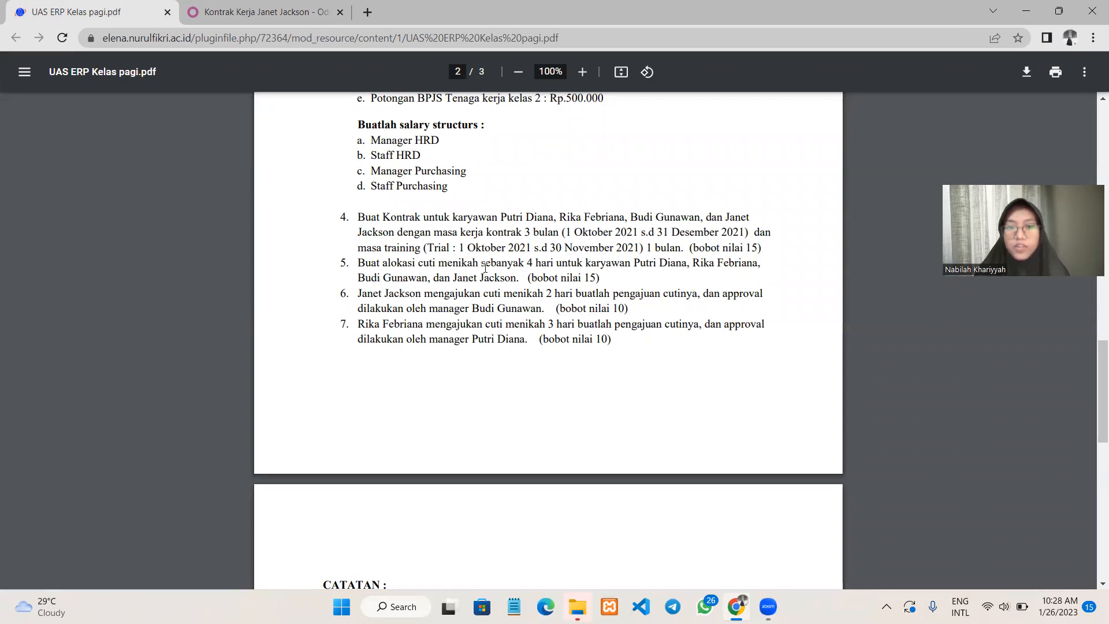
click(276, 7)
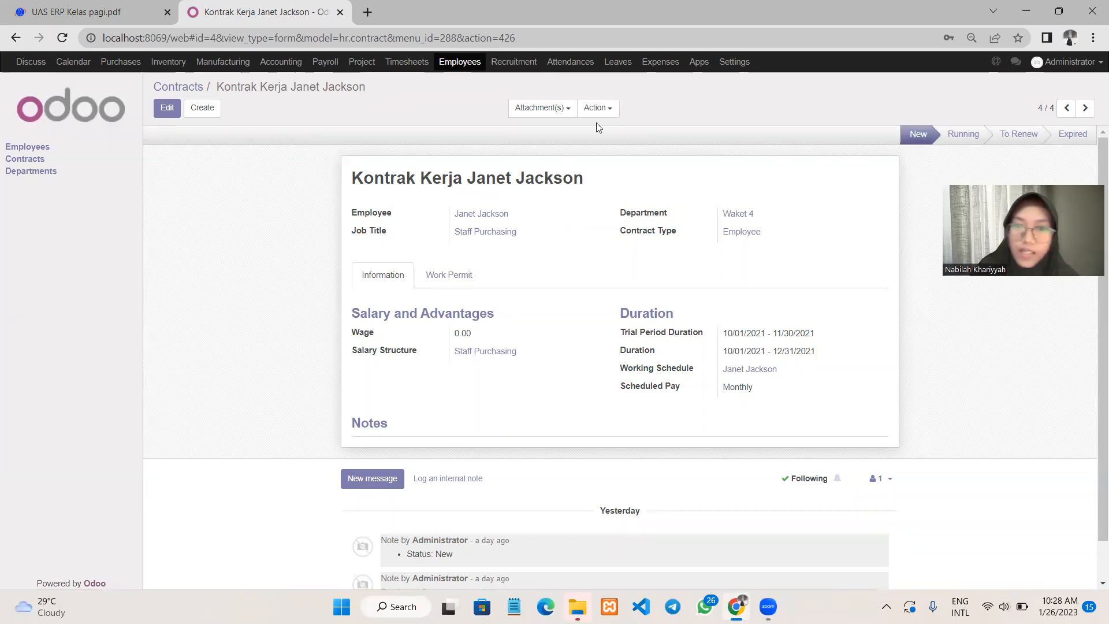
click(618, 62)
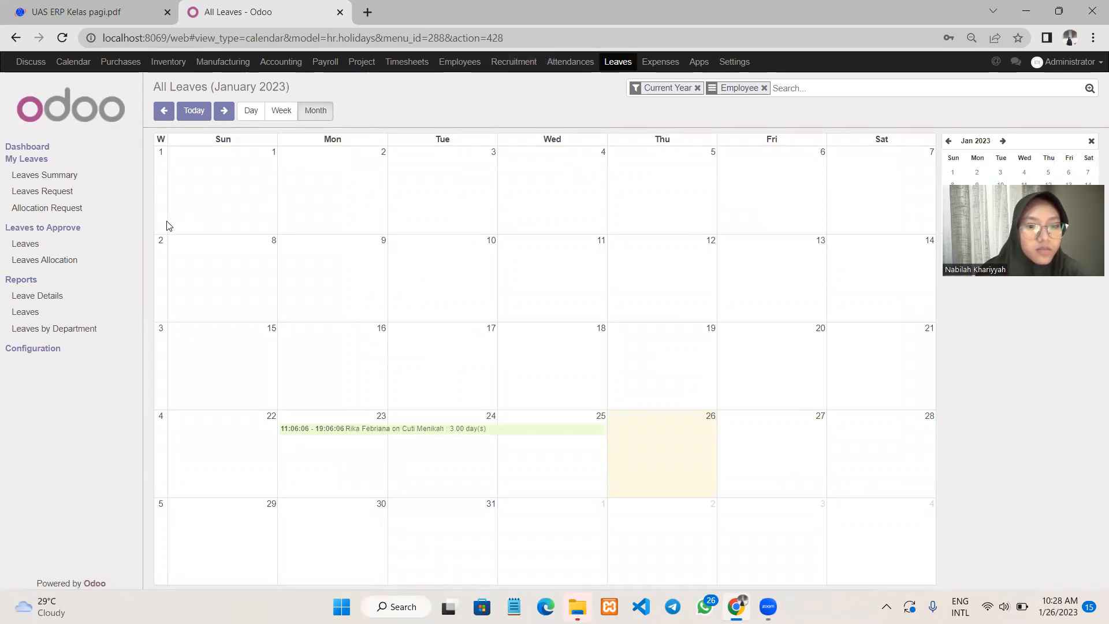
click(50, 210)
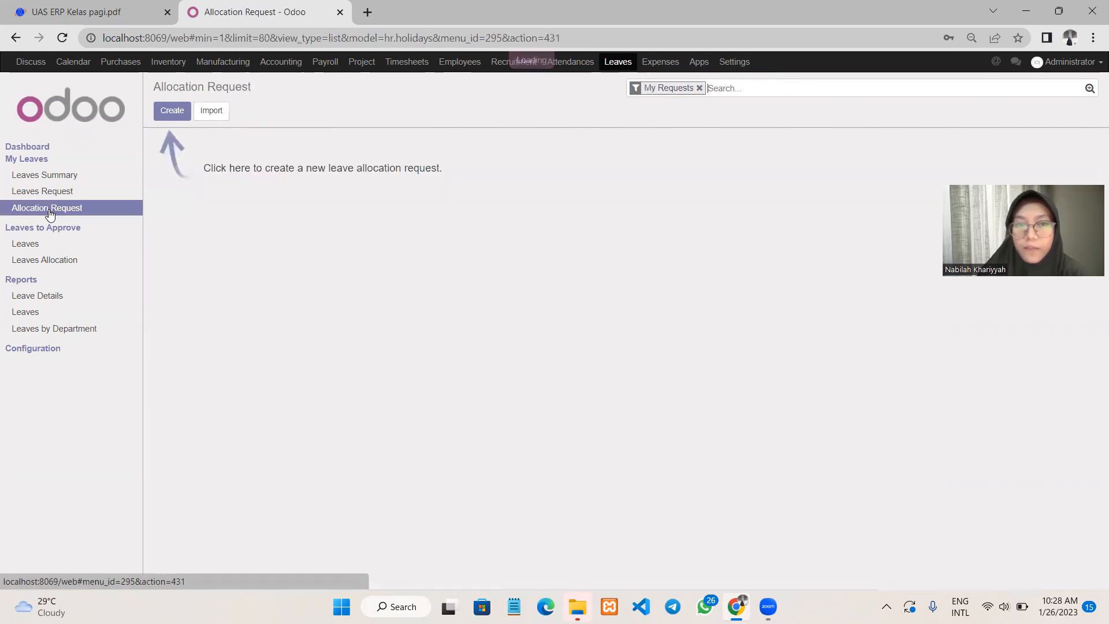
click(699, 88)
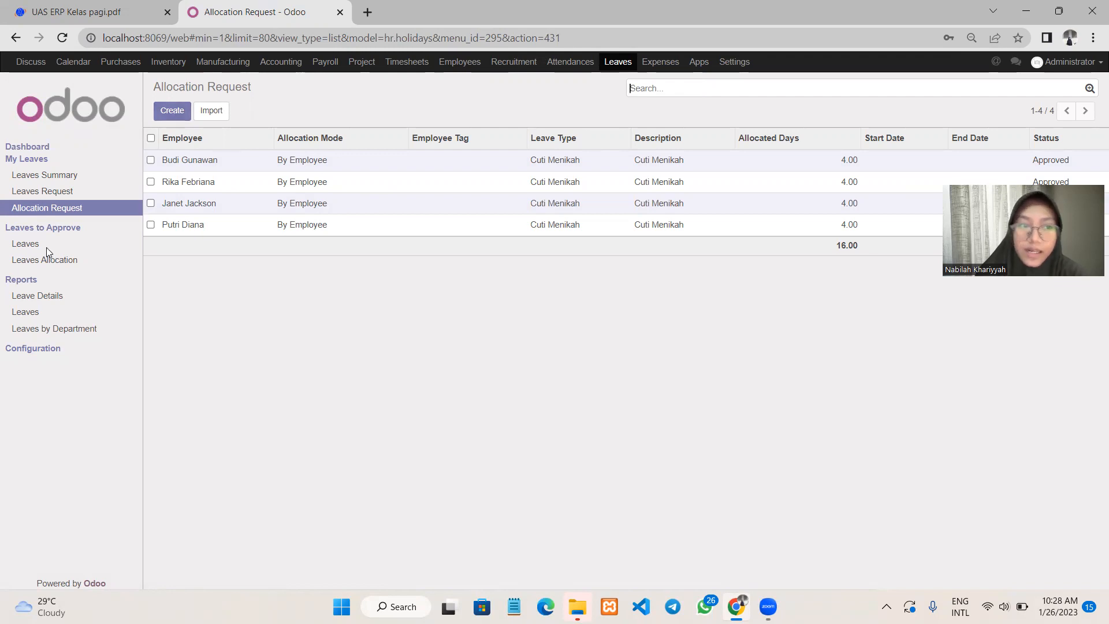
Step: Open the Cuti Menikah leave type for editing, check its validation and override limit options, and save it
click(29, 353)
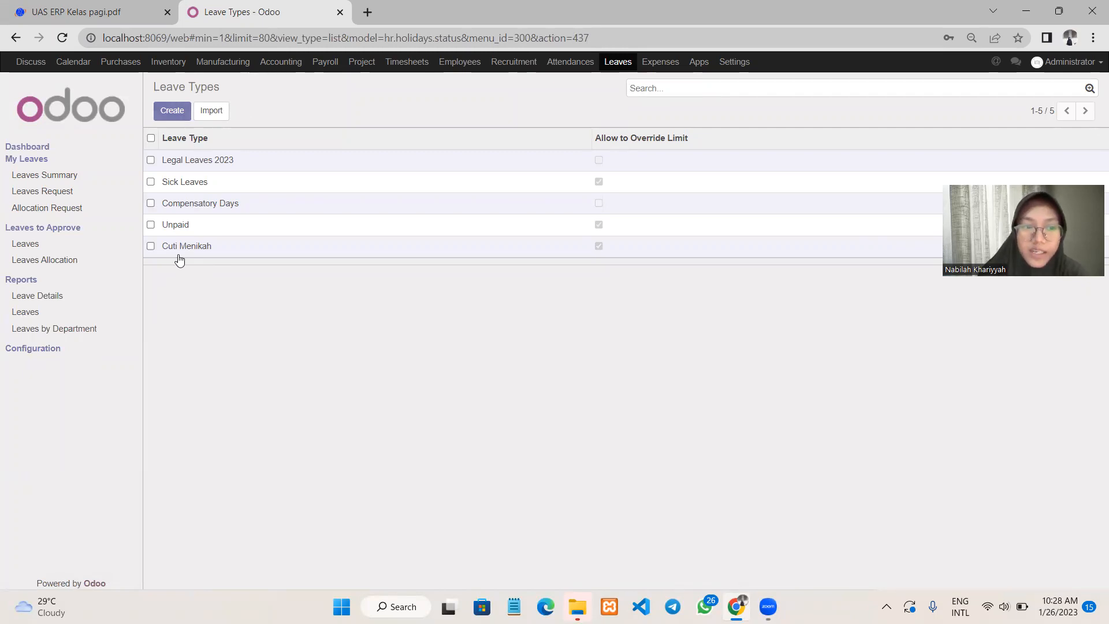
click(185, 255)
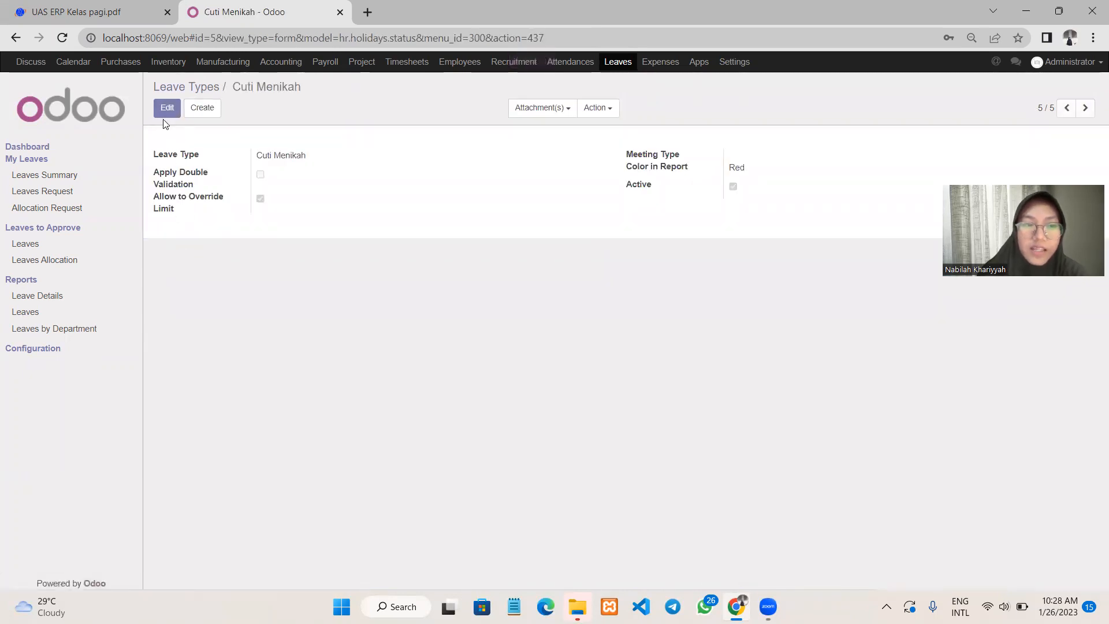
click(173, 113)
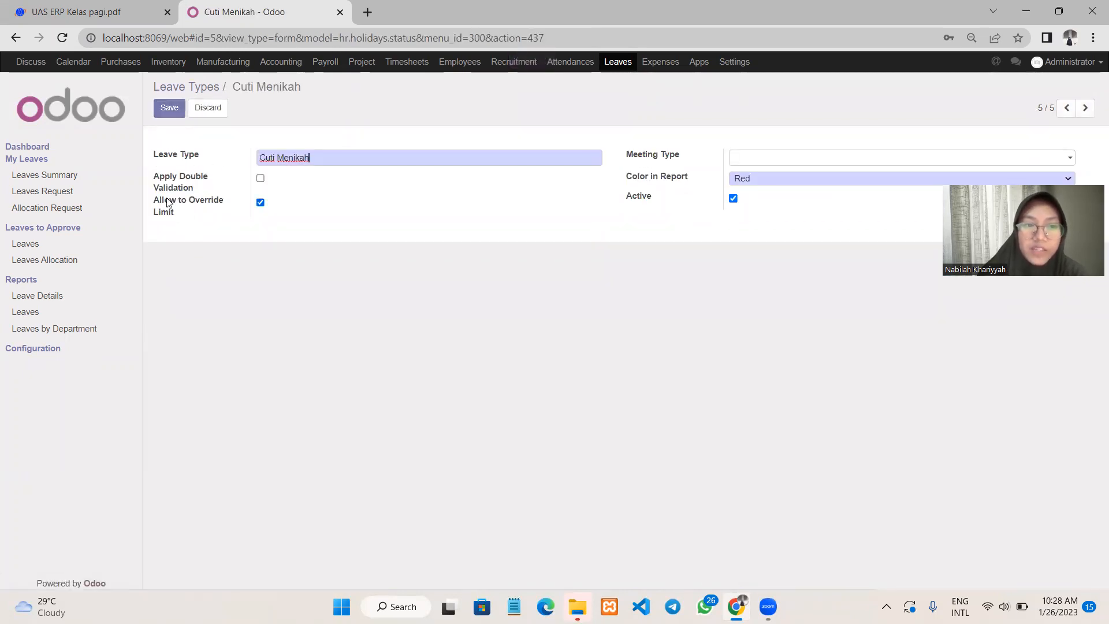
mouse_move(171, 214)
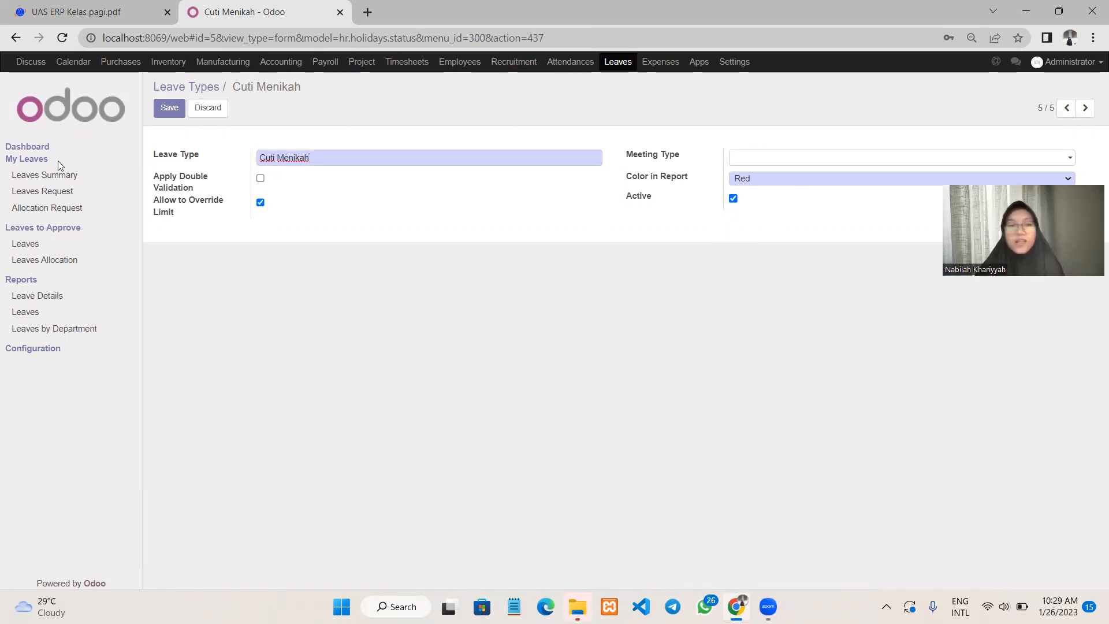
click(169, 109)
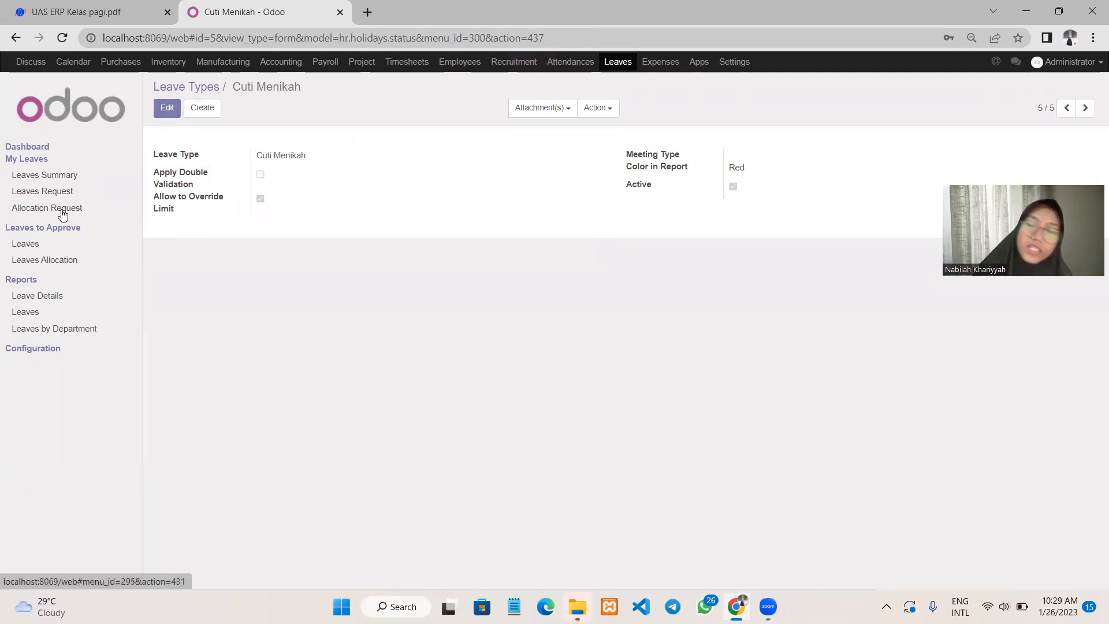
Step: List all allocation requests without the My Requests filter and review the Cuti Menikah allocation of each of the four employees
click(63, 213)
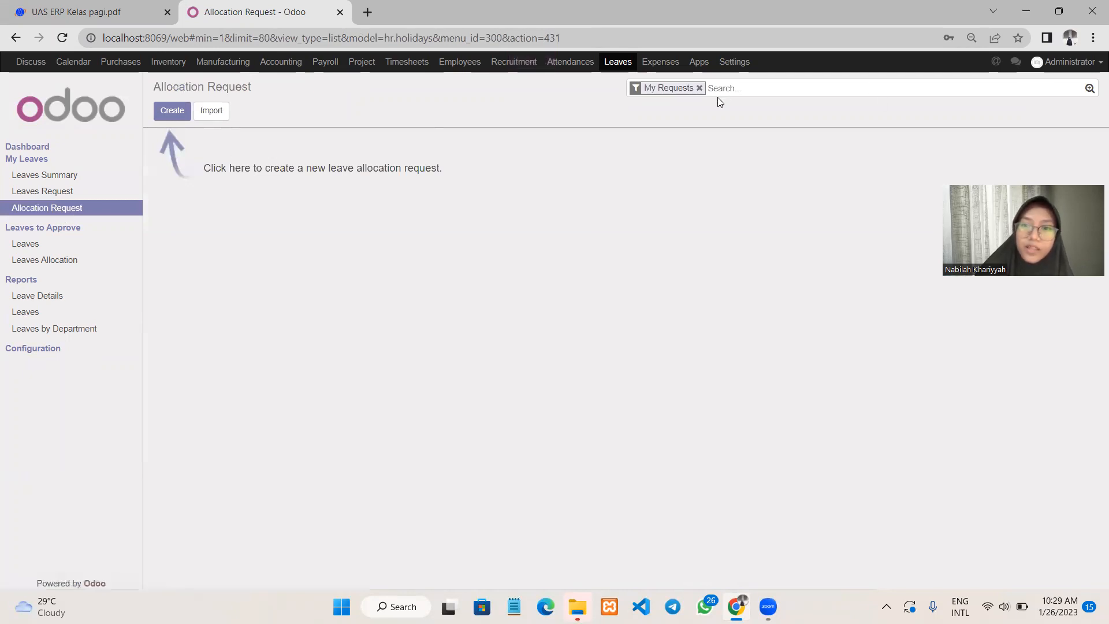
click(700, 88)
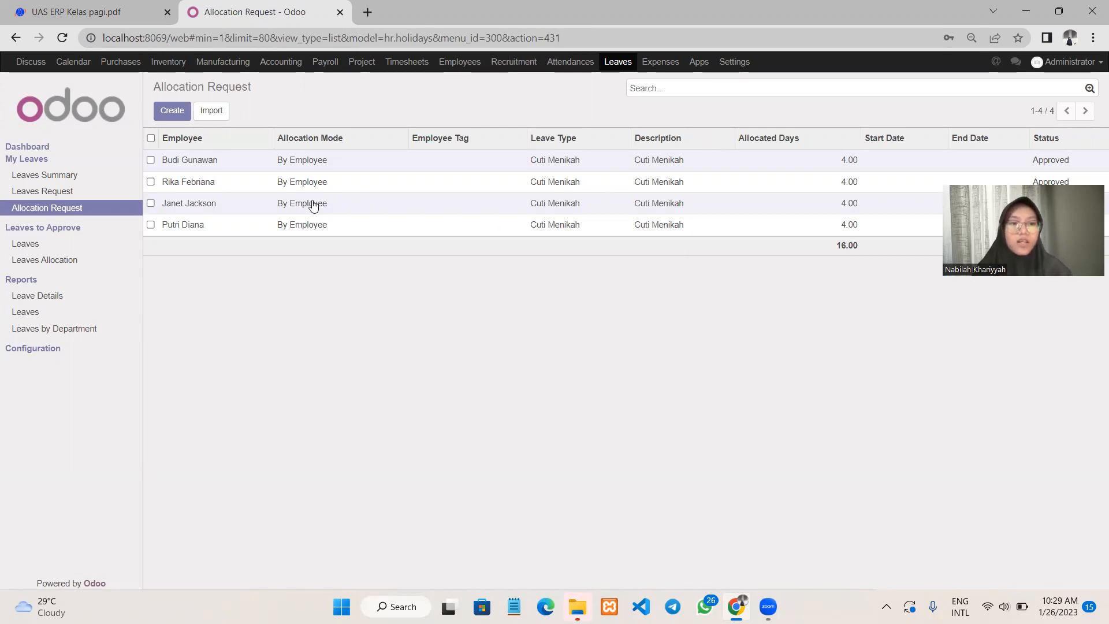
click(209, 228)
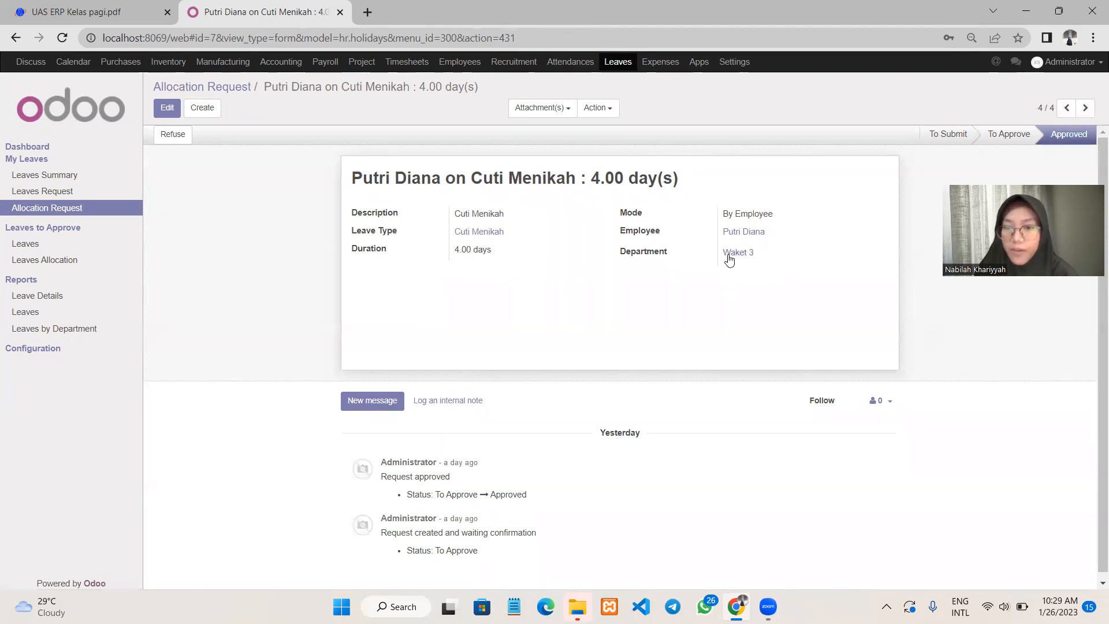
click(225, 94)
click(201, 183)
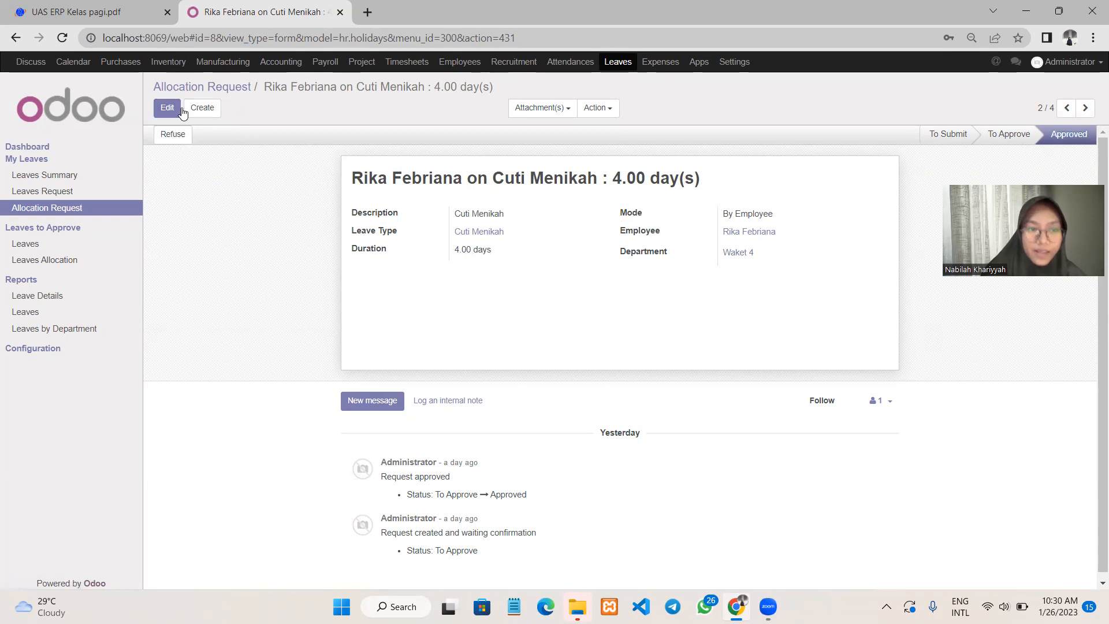
click(205, 86)
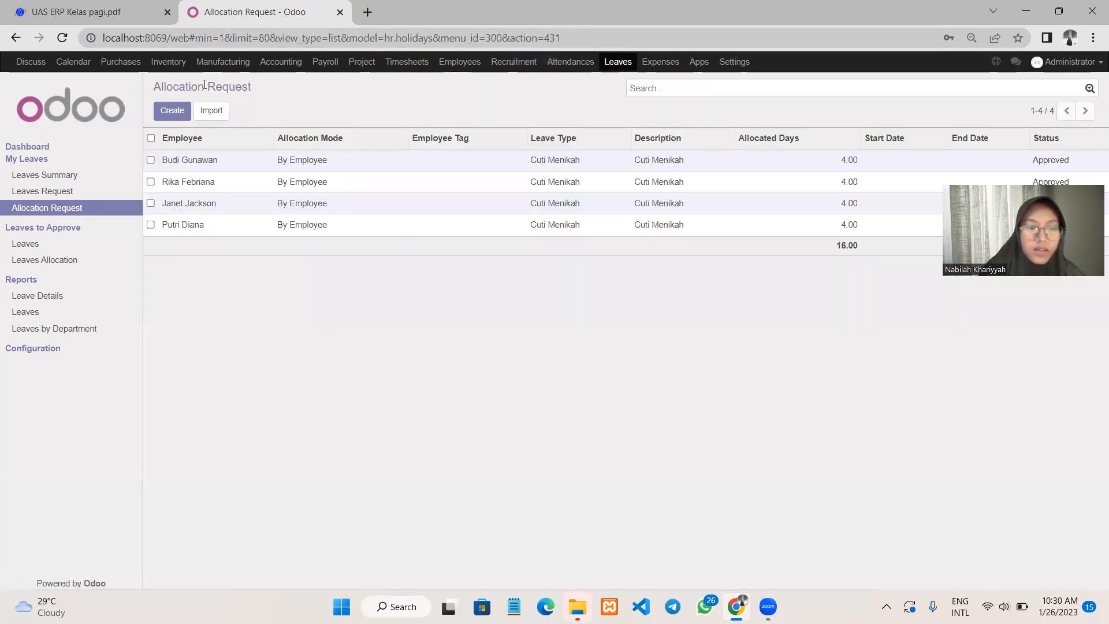
click(193, 165)
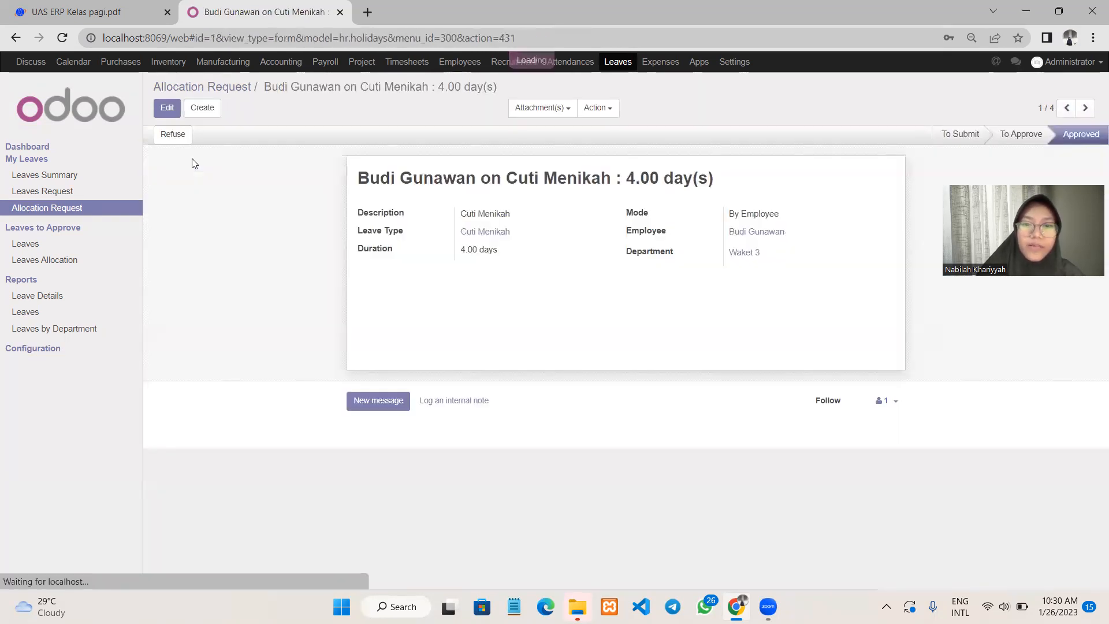
click(191, 89)
click(194, 207)
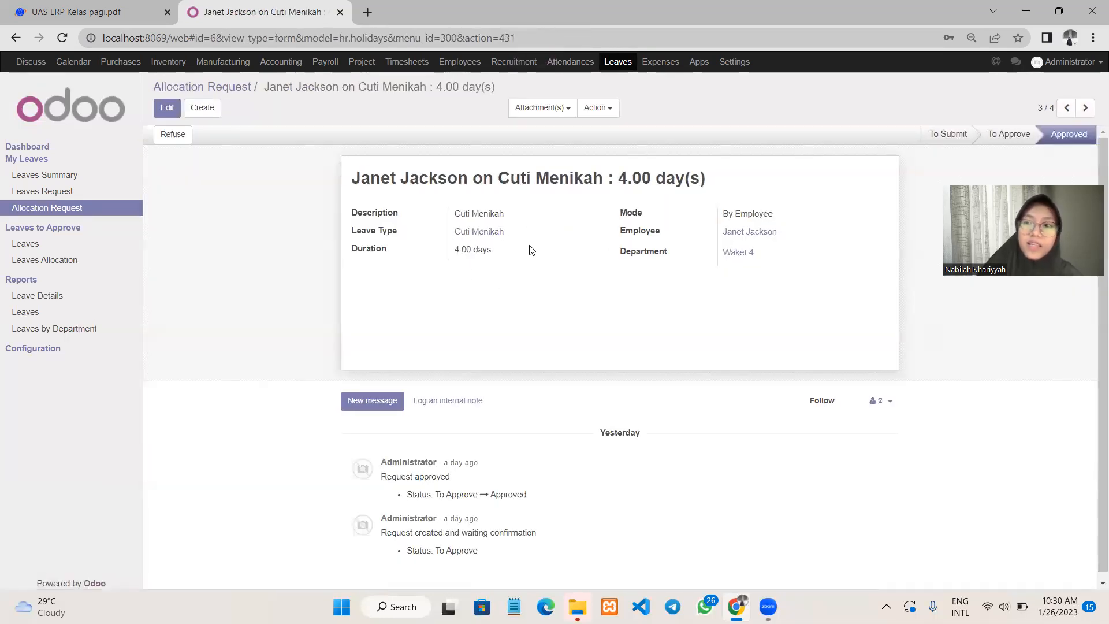
Step: Read leave request tasks 6 and 7 in UAS ERP Kelas pagi.pdf and return to Odoo
click(106, 6)
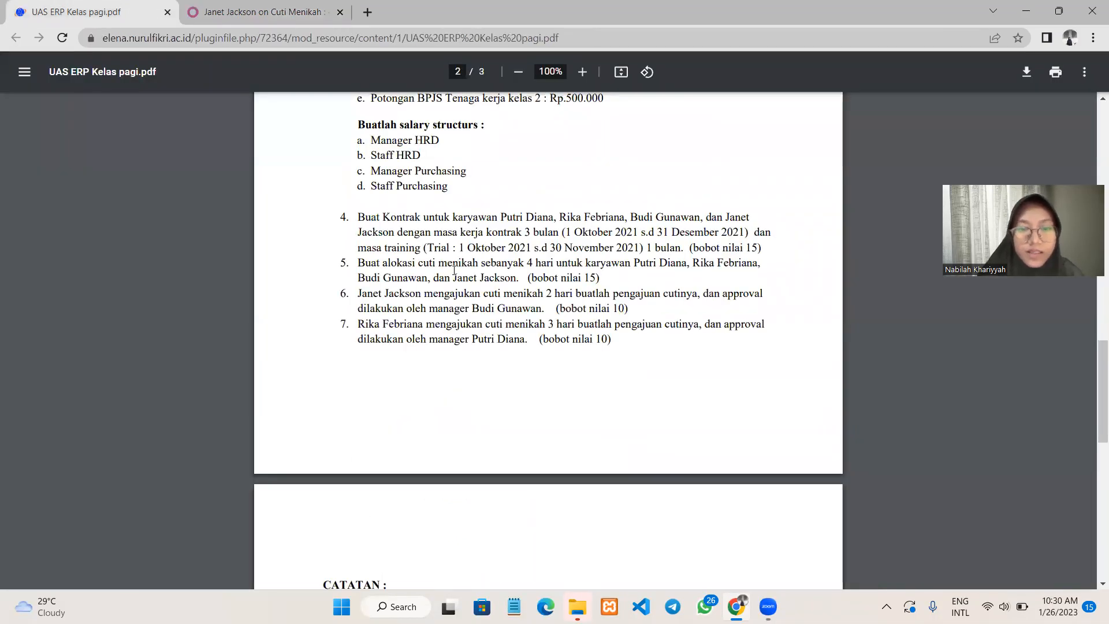
scroll(379, 292, down, 1)
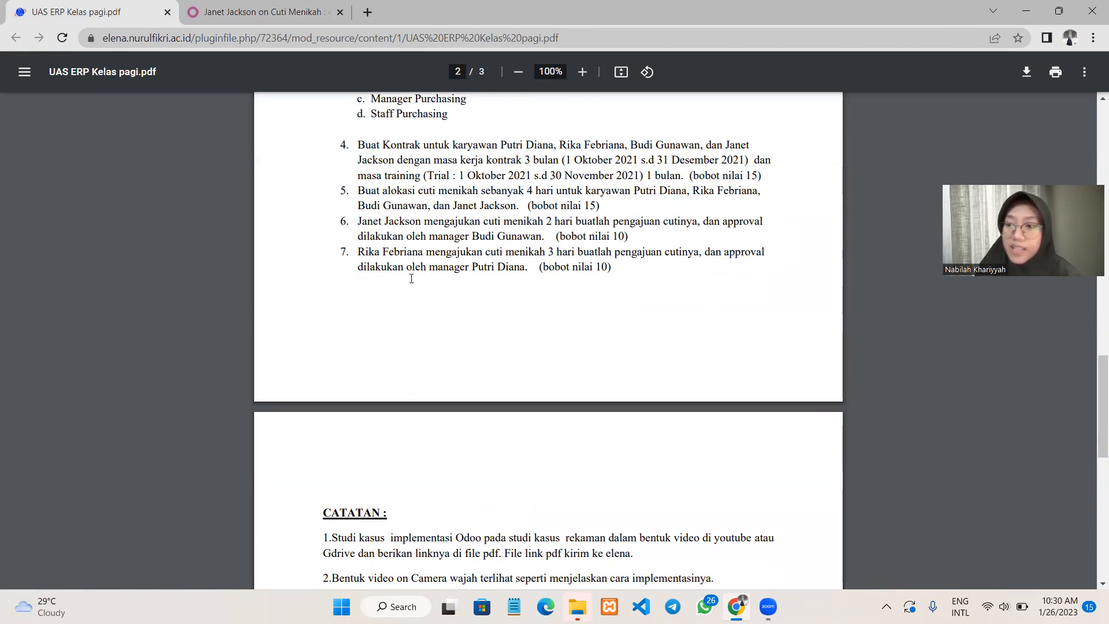
scroll(412, 278, up, 1)
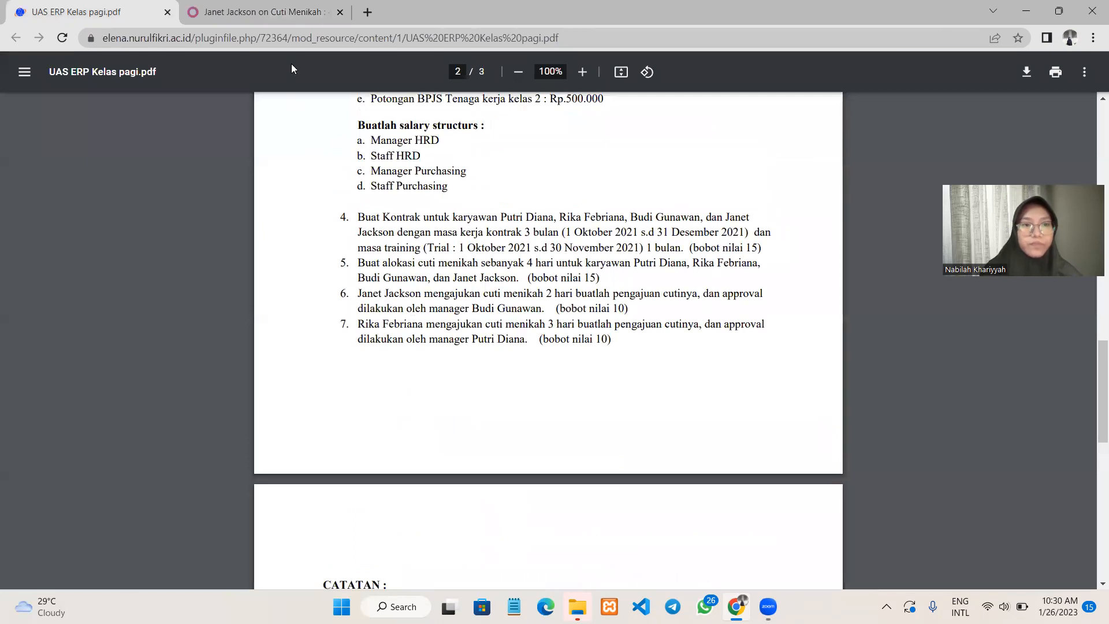
key(ctrl+Tab)
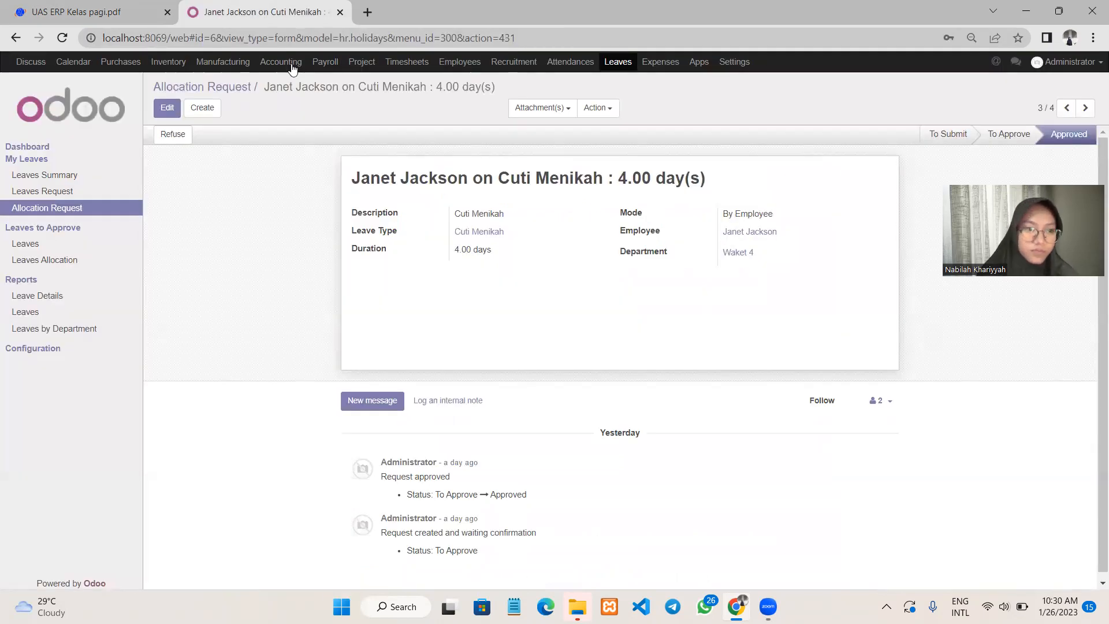
Step: Show the Leaves Summary without its Current Year, My Requests and Type filters, and open a blank leave form
click(48, 195)
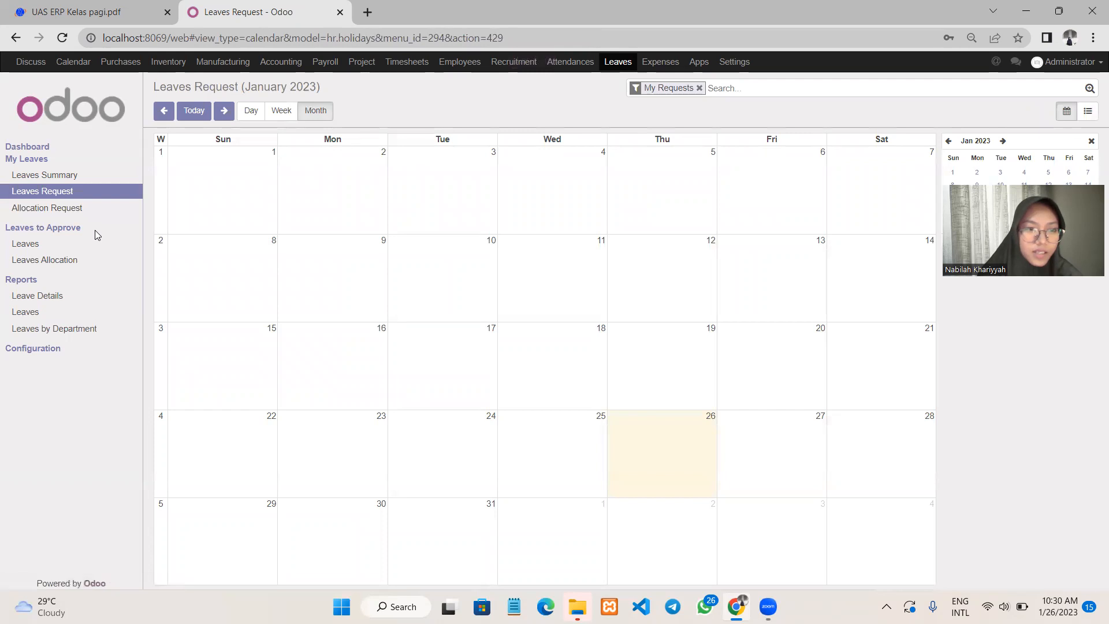
click(66, 180)
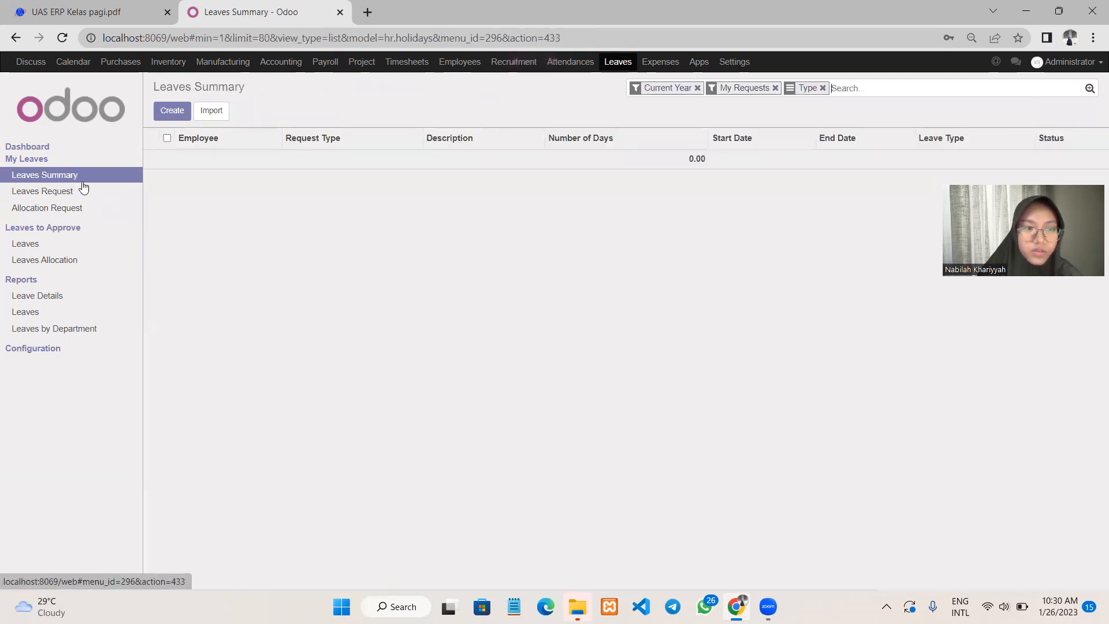
click(698, 89)
click(699, 88)
click(669, 88)
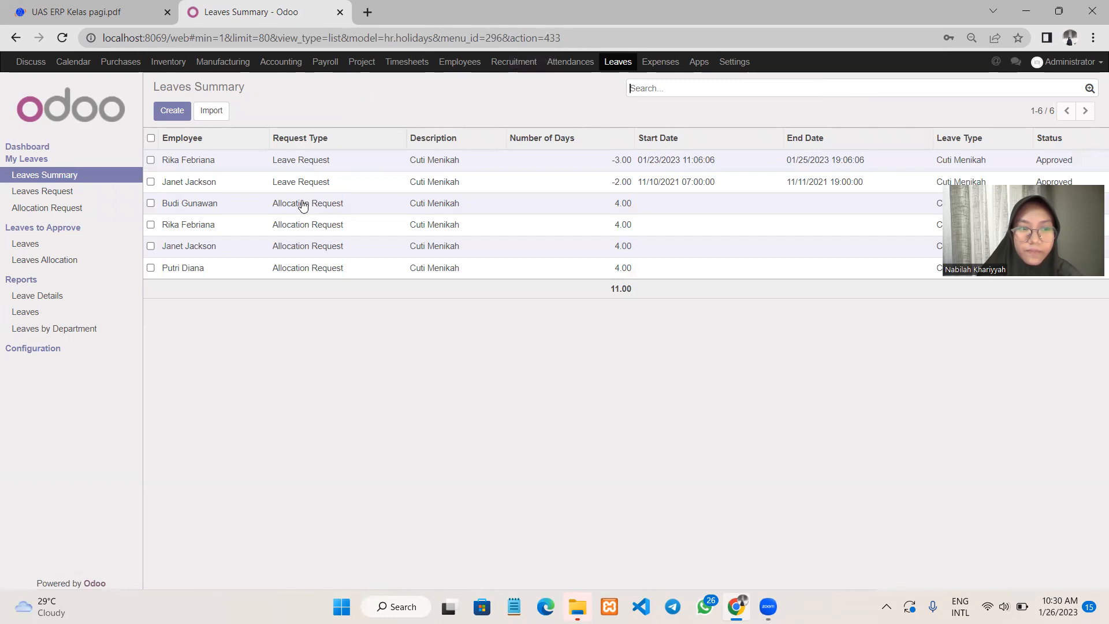
click(174, 112)
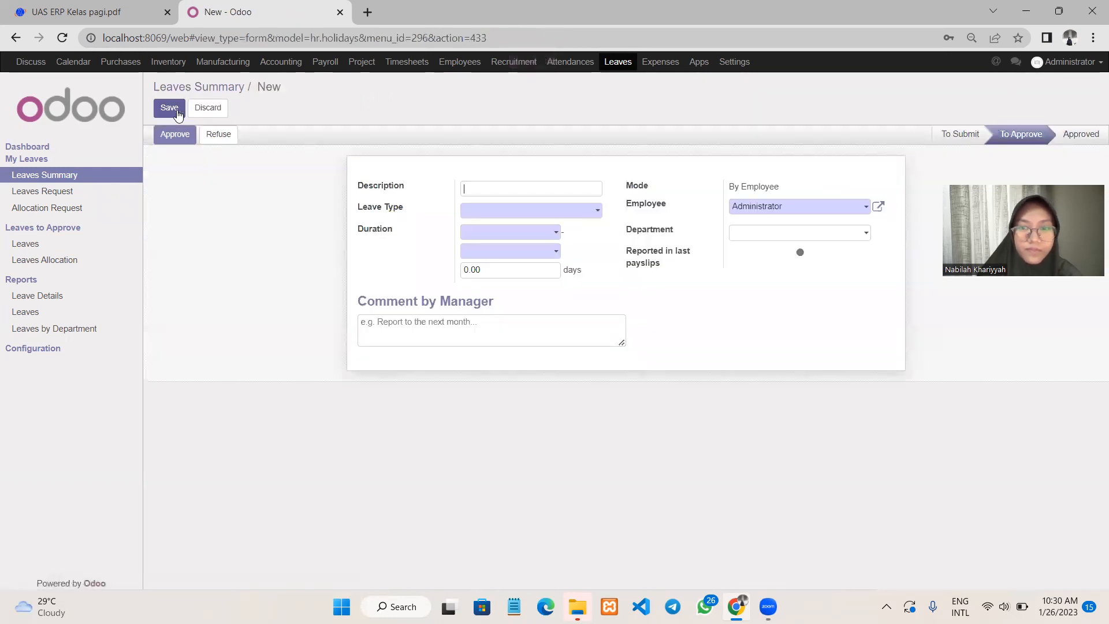
Step: Browse the Leaves Request calendar back to November 2021 and show the leaves of all employees without the My Requests filter
click(36, 197)
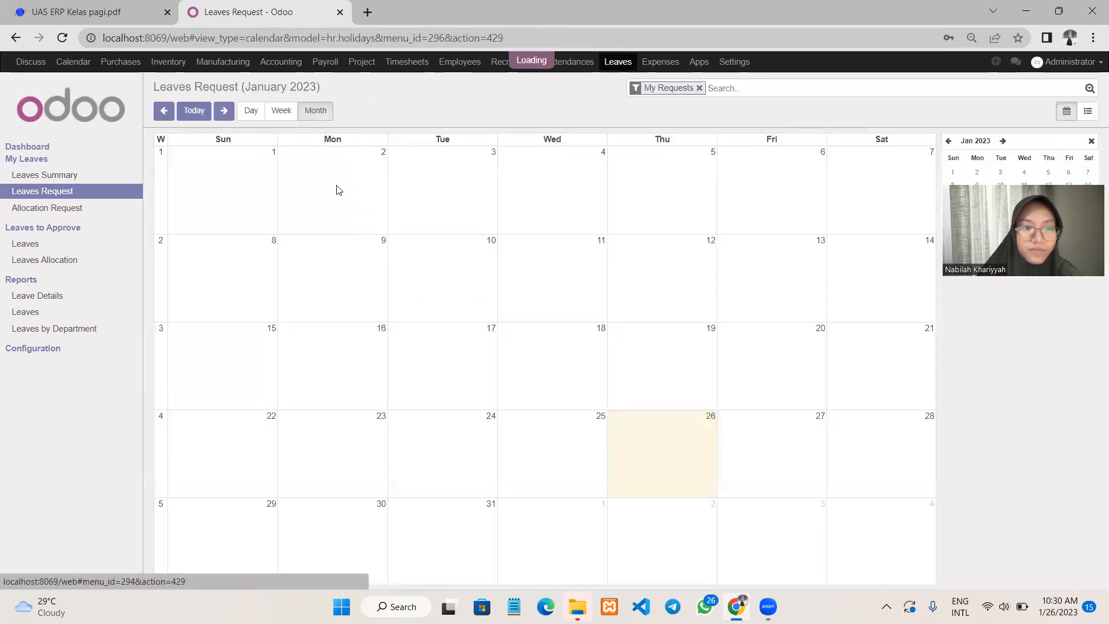
click(169, 118)
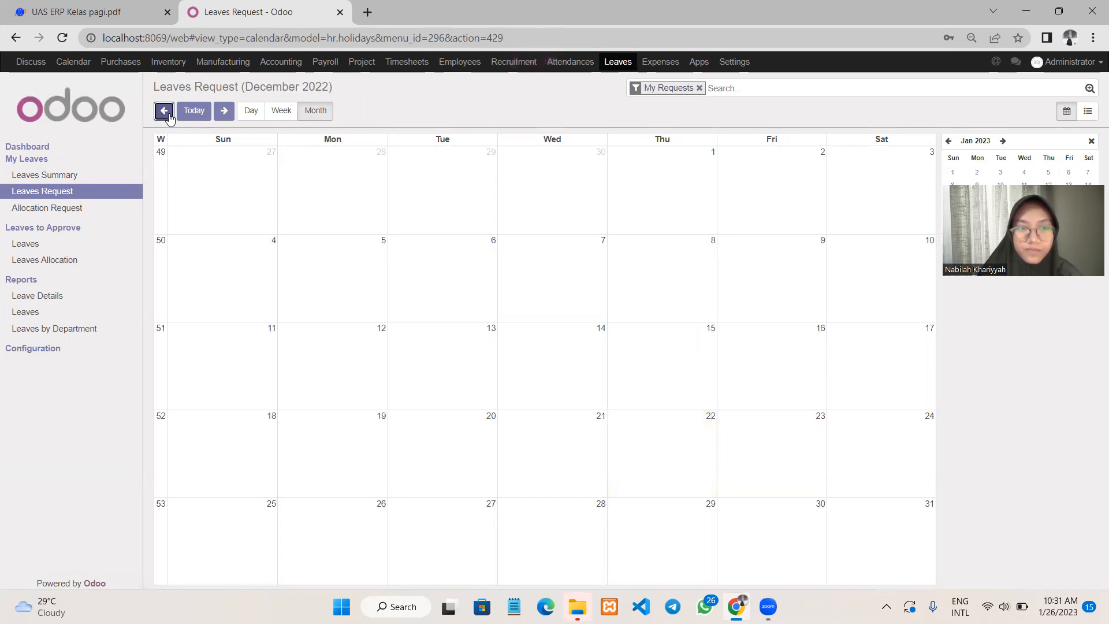
click(224, 112)
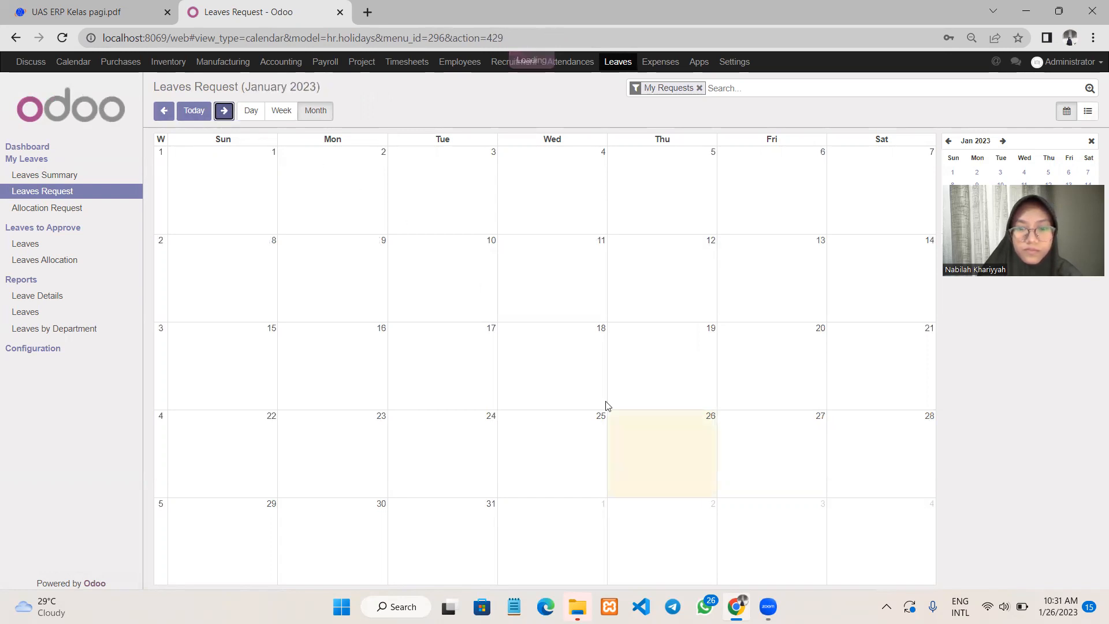
click(168, 114)
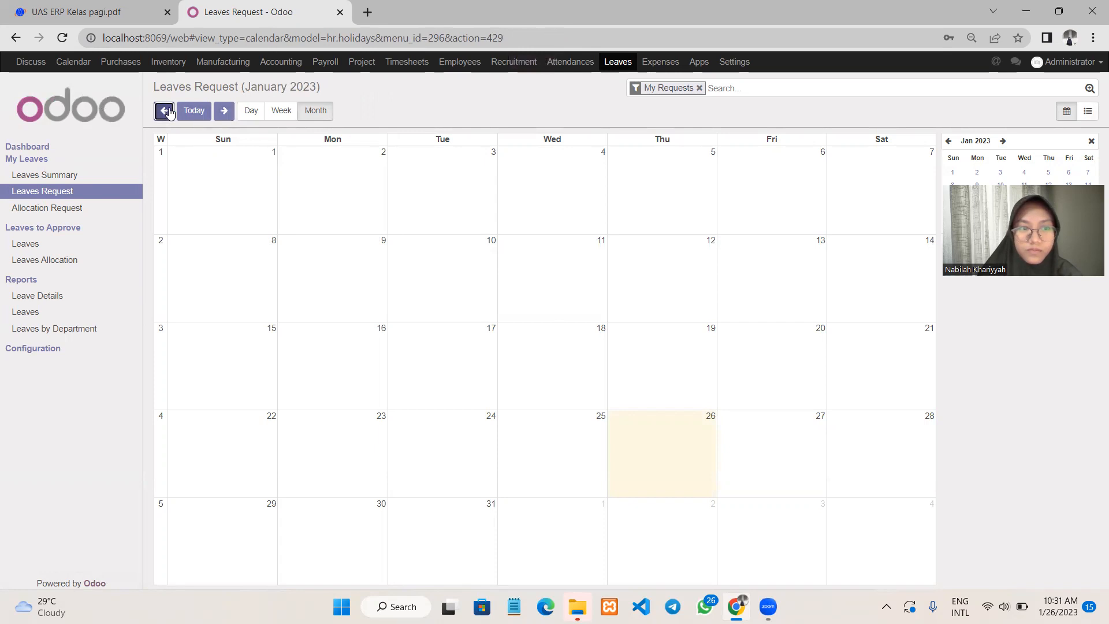
click(169, 113)
click(170, 113)
click(169, 113)
click(170, 113)
click(169, 113)
click(169, 113)
click(169, 113)
click(169, 113)
click(169, 113)
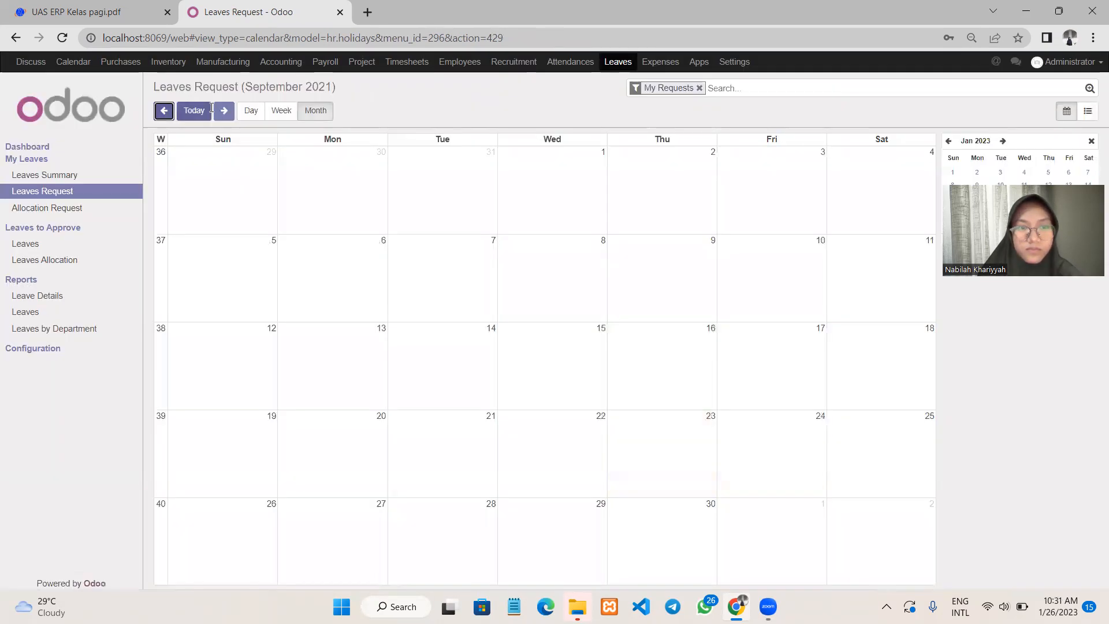
click(224, 110)
click(224, 111)
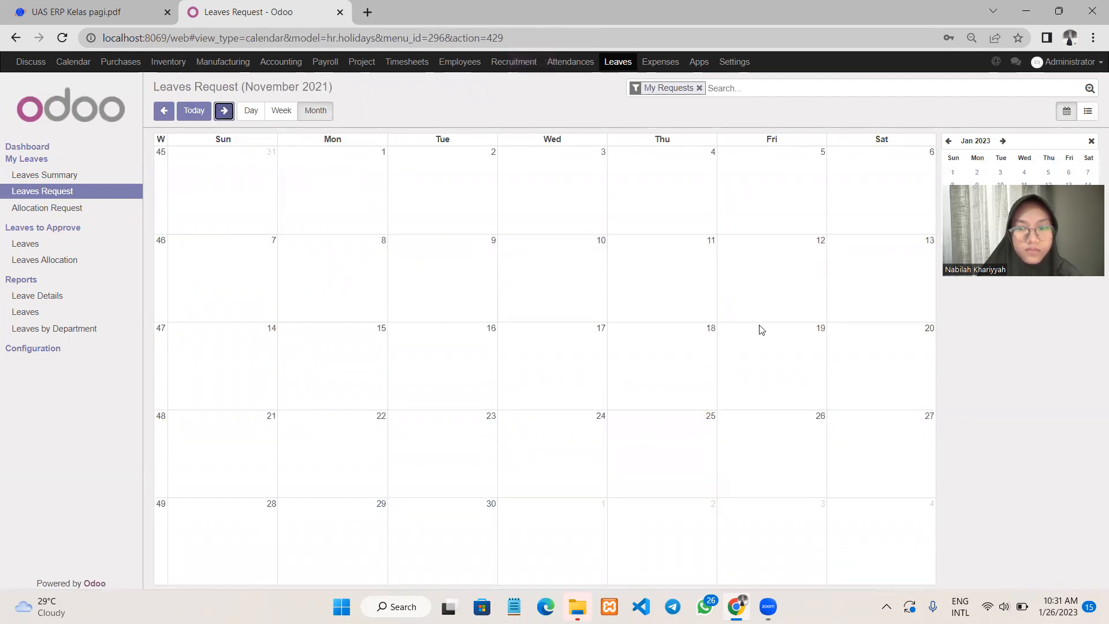
click(699, 88)
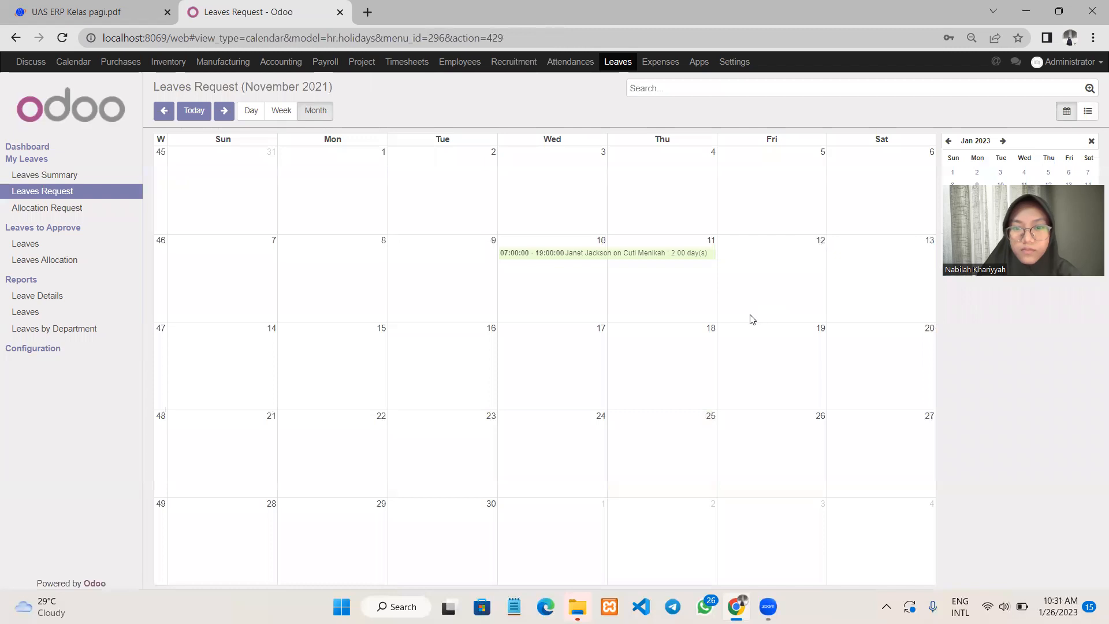
Step: Open the 10–11 November 2021 marriage leave request, compare it with task 6 in the exam PDF, and save it unchanged
click(564, 257)
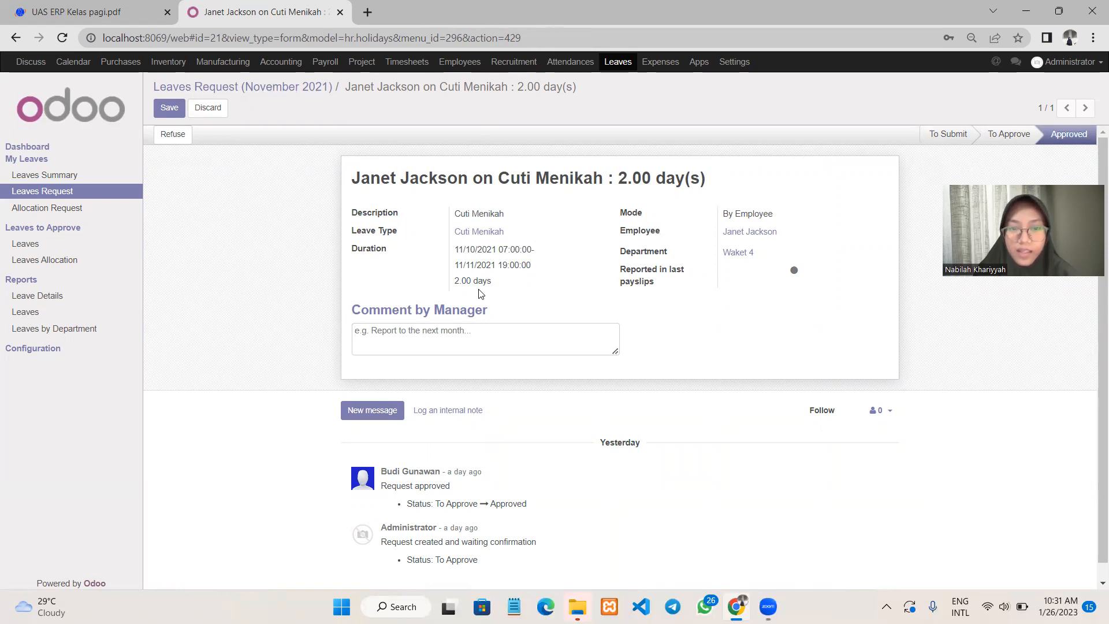
click(124, 13)
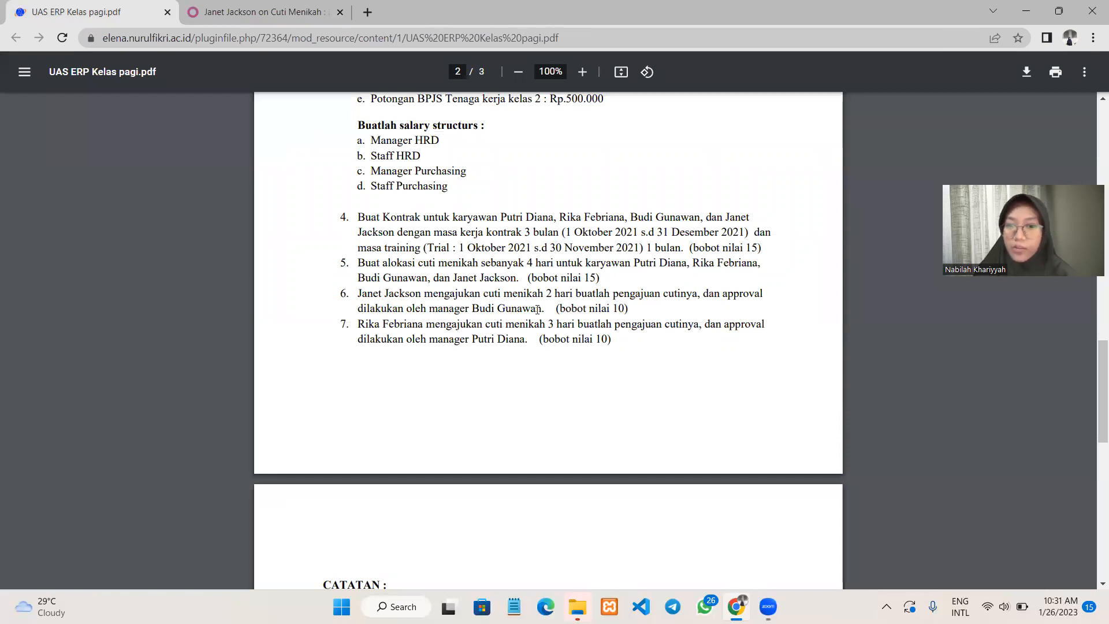
click(268, 5)
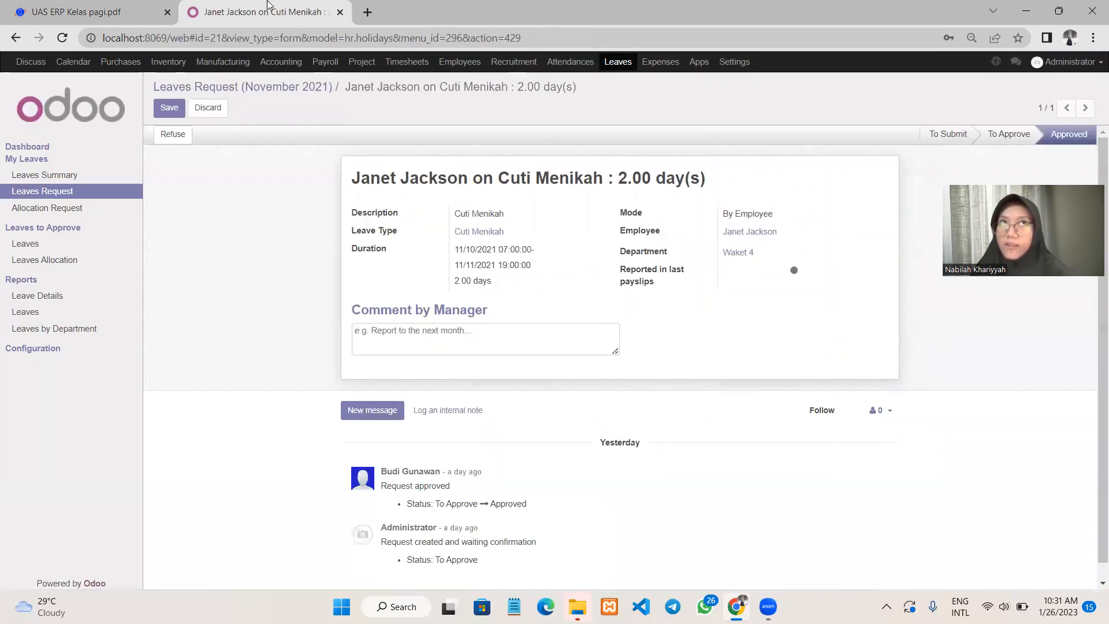
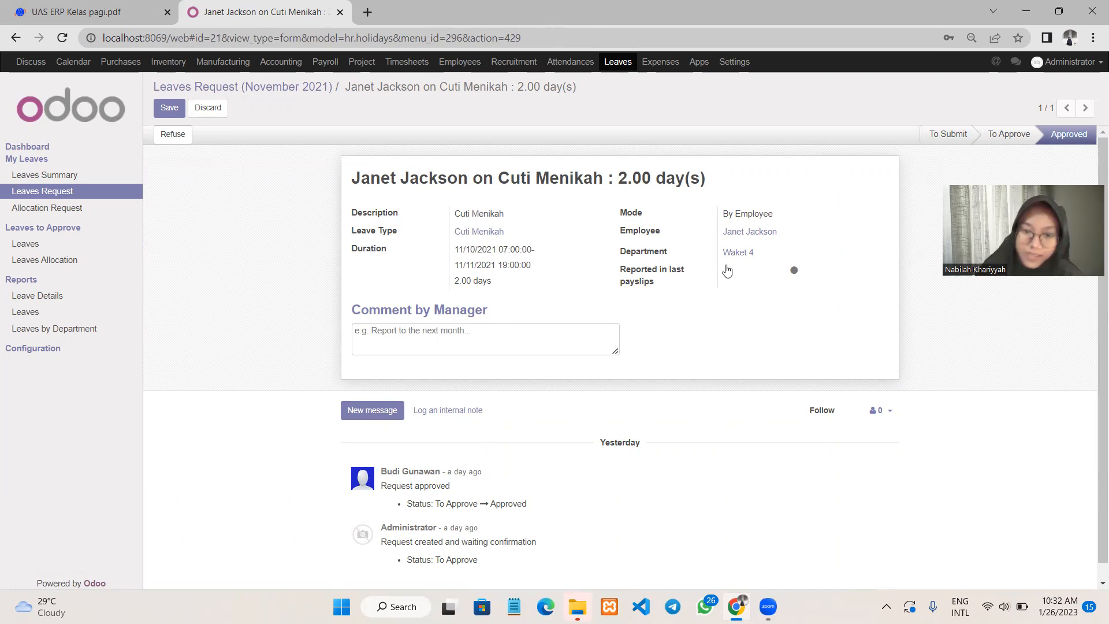
click(168, 107)
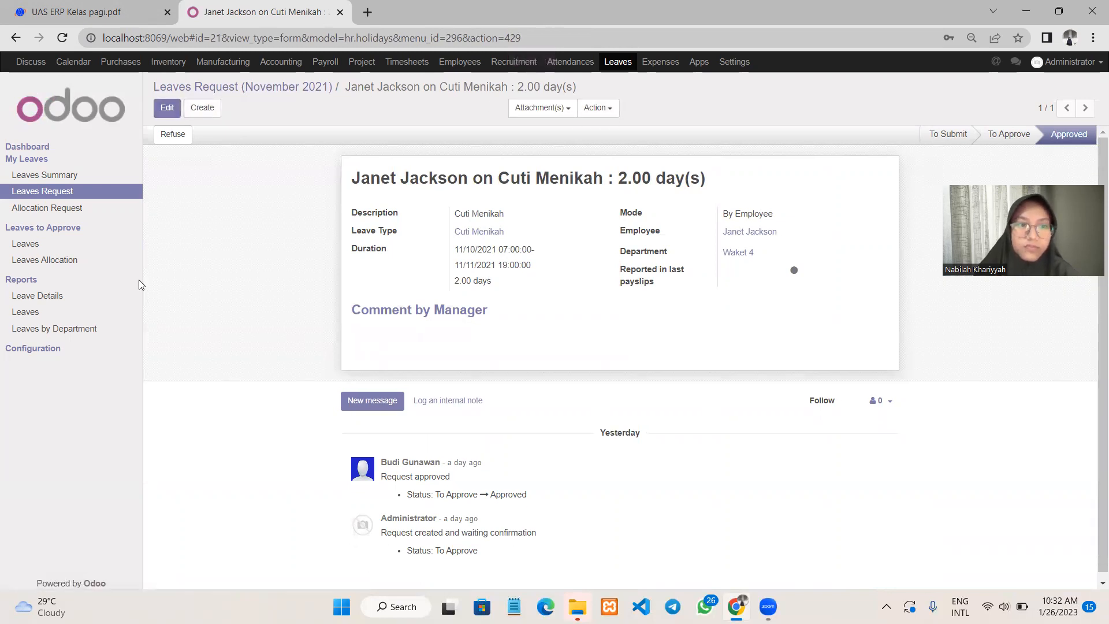
Step: Show all employees' leave requests for January 2023, review the 23–25 January marriage leave, and save it unchanged
click(61, 196)
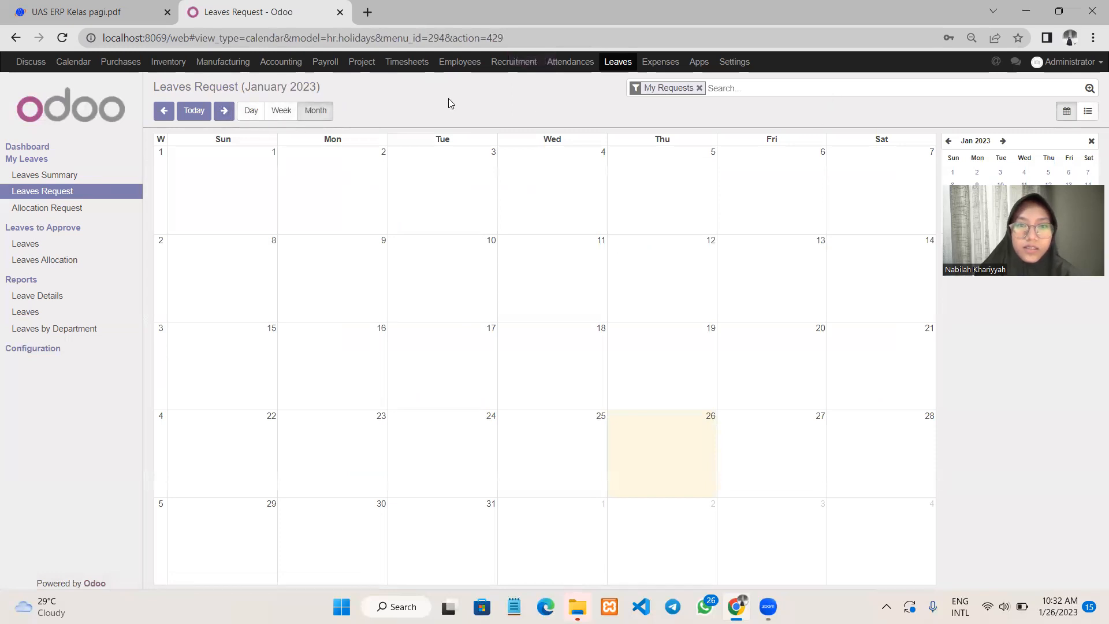
click(699, 88)
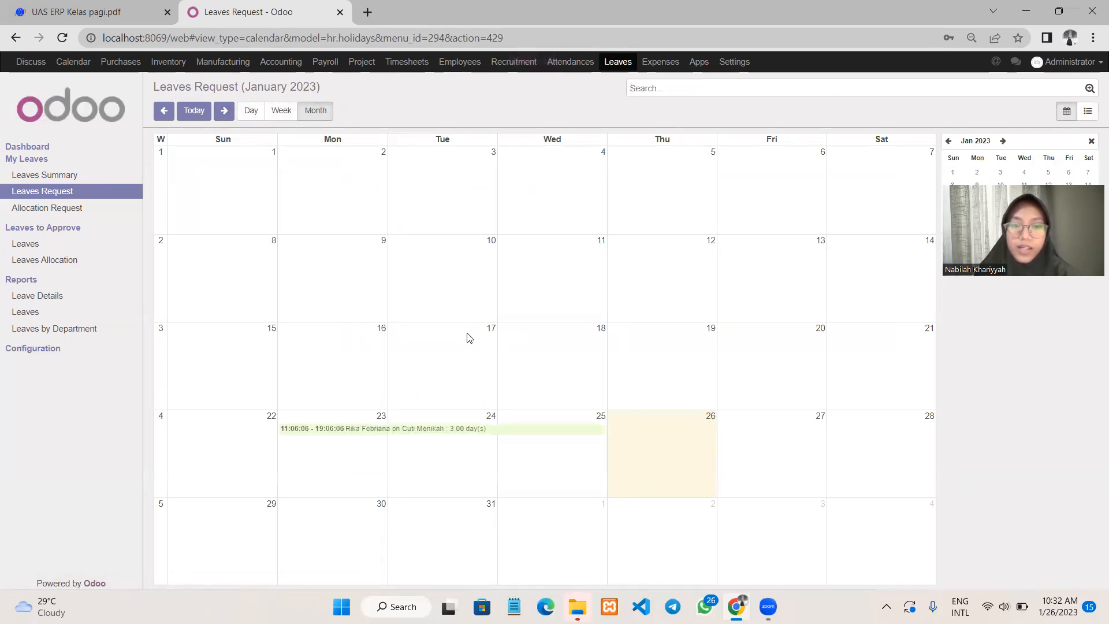
click(300, 430)
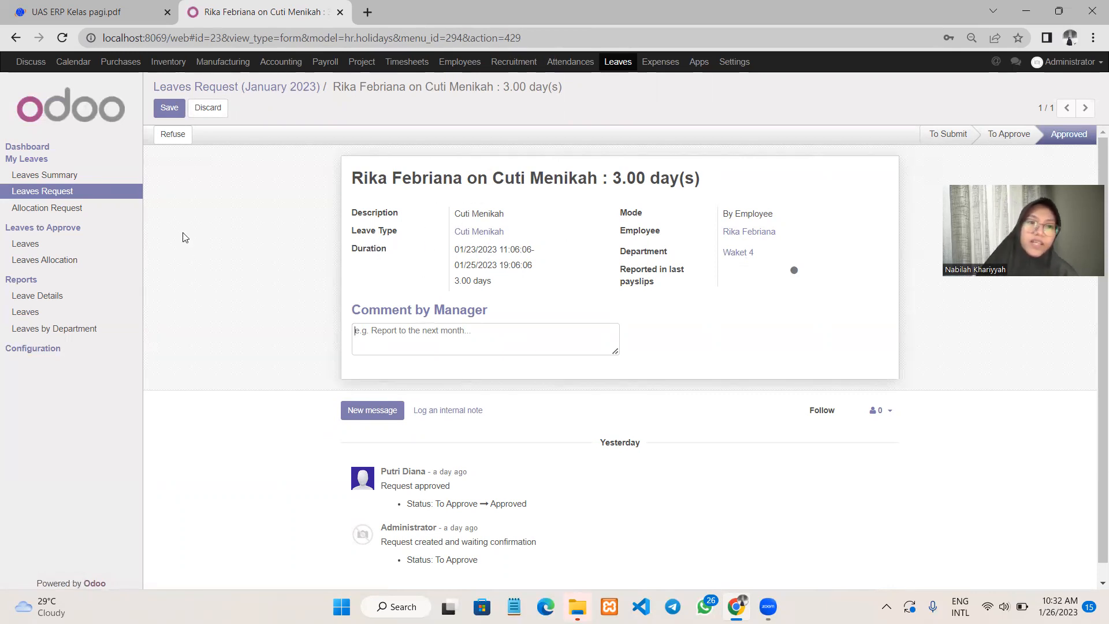
click(174, 111)
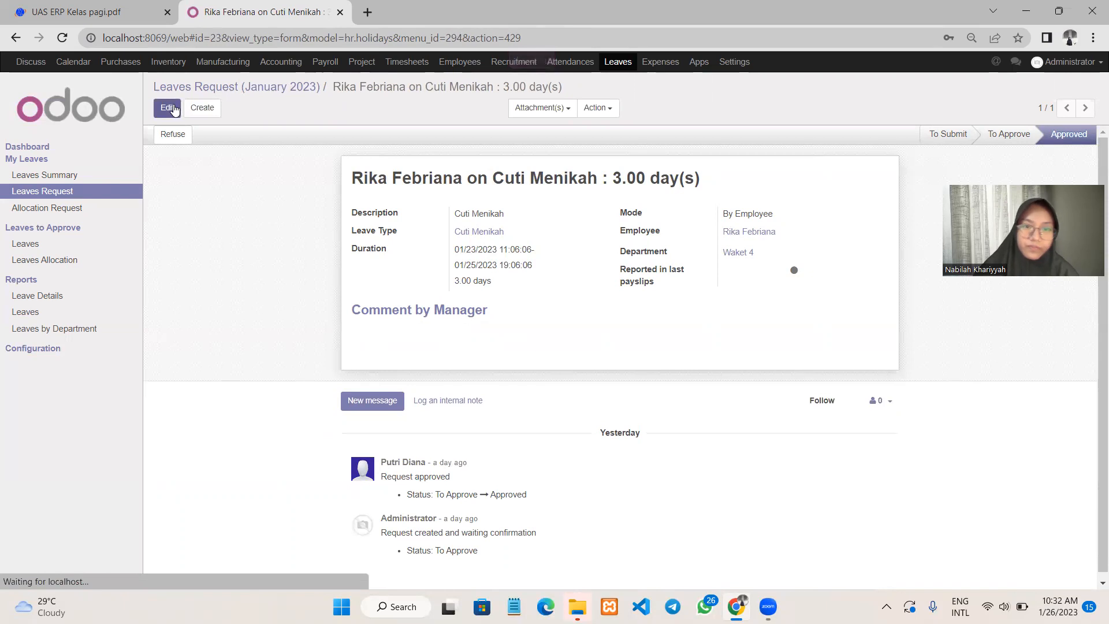
Step: Open a new Incognito window and load the Odoo site at localhost:8069
click(1093, 39)
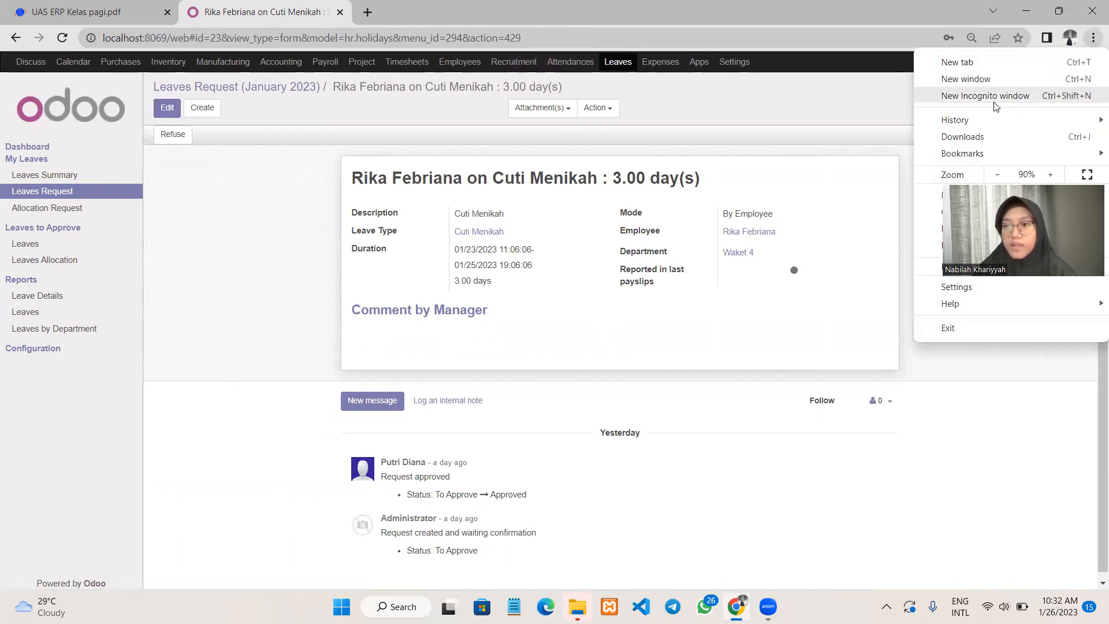
click(993, 104)
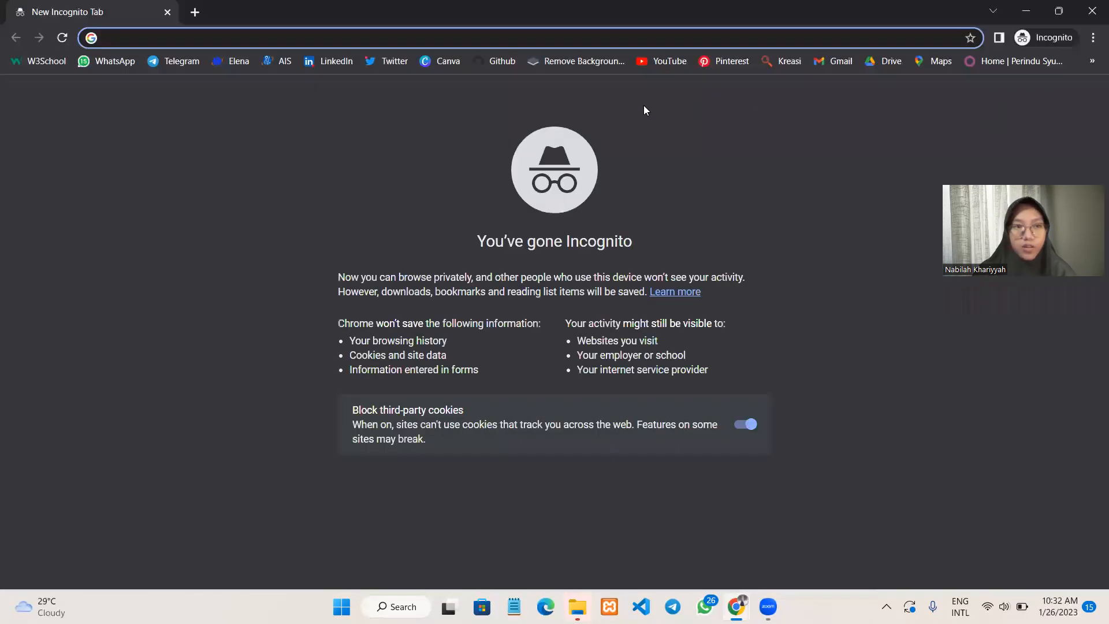
text(local)
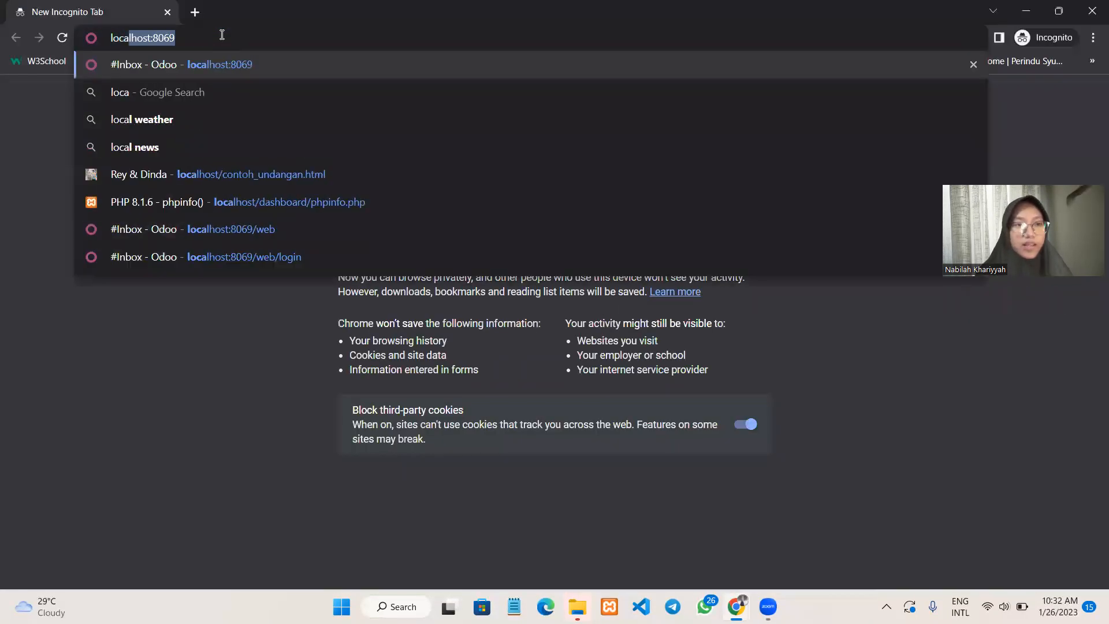
key(Return)
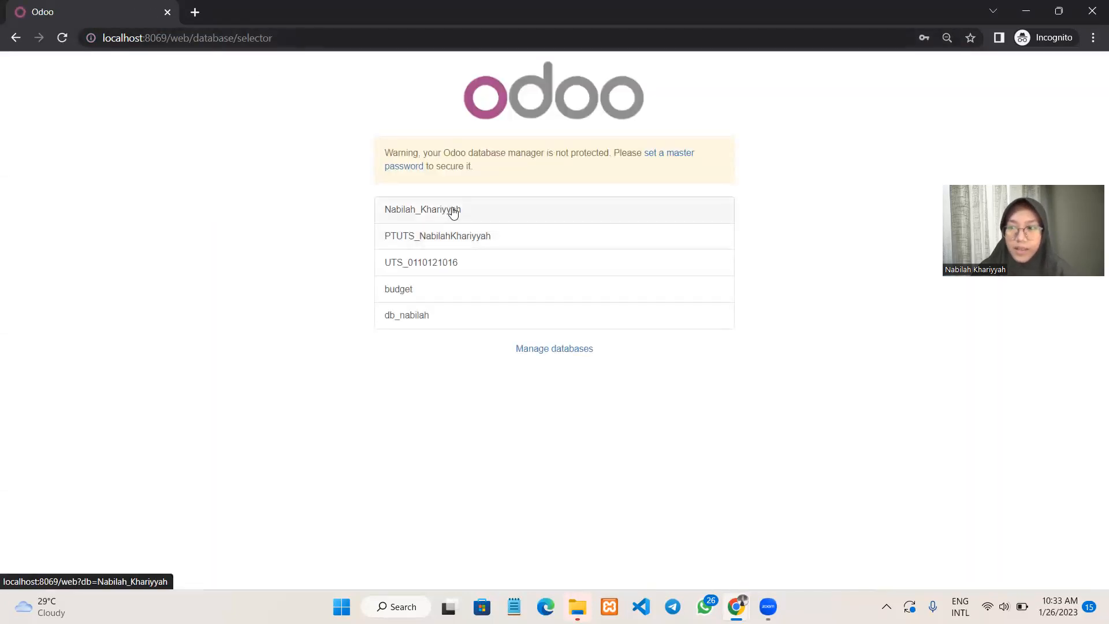
Step: Choose the first listed database and log in with the HRD manager's saved e-mail and password
click(454, 213)
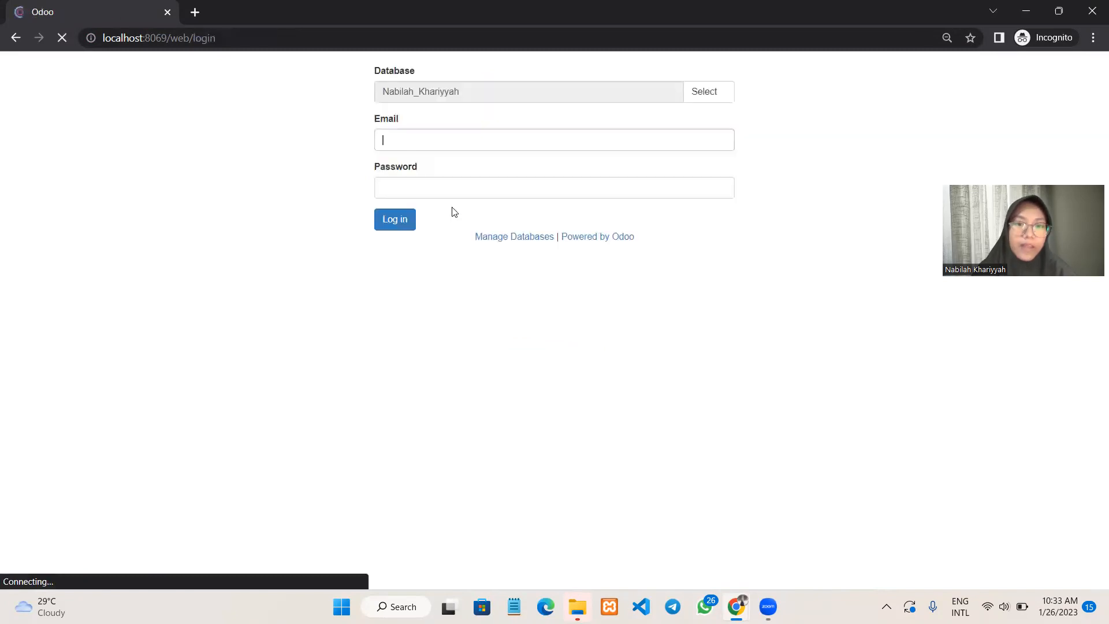
click(435, 180)
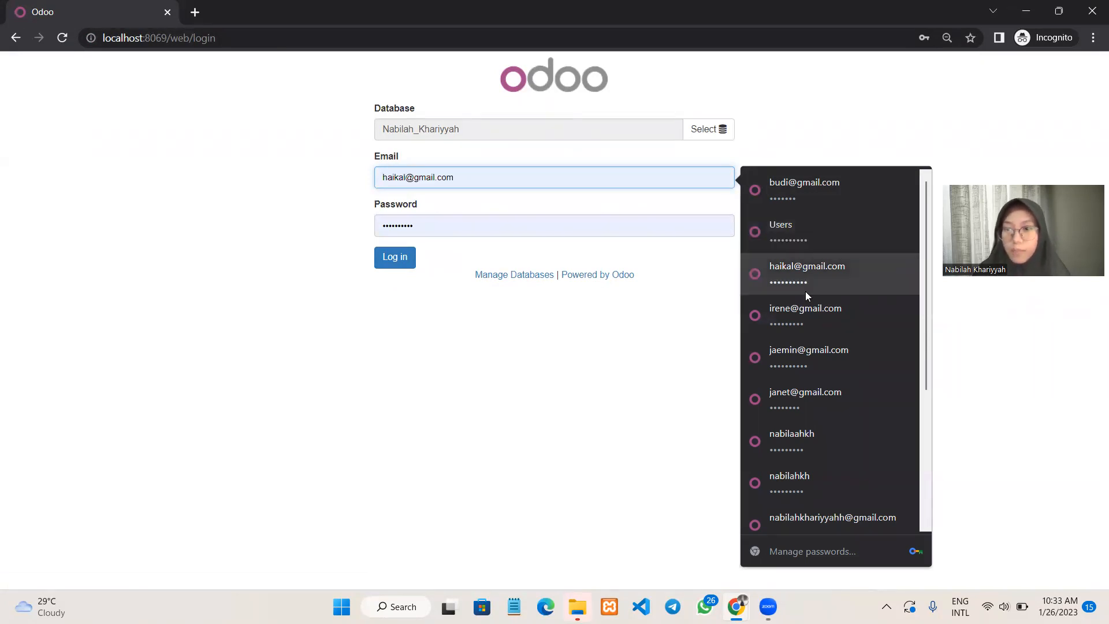
scroll(808, 301, down, 2)
scroll(826, 350, down, 3)
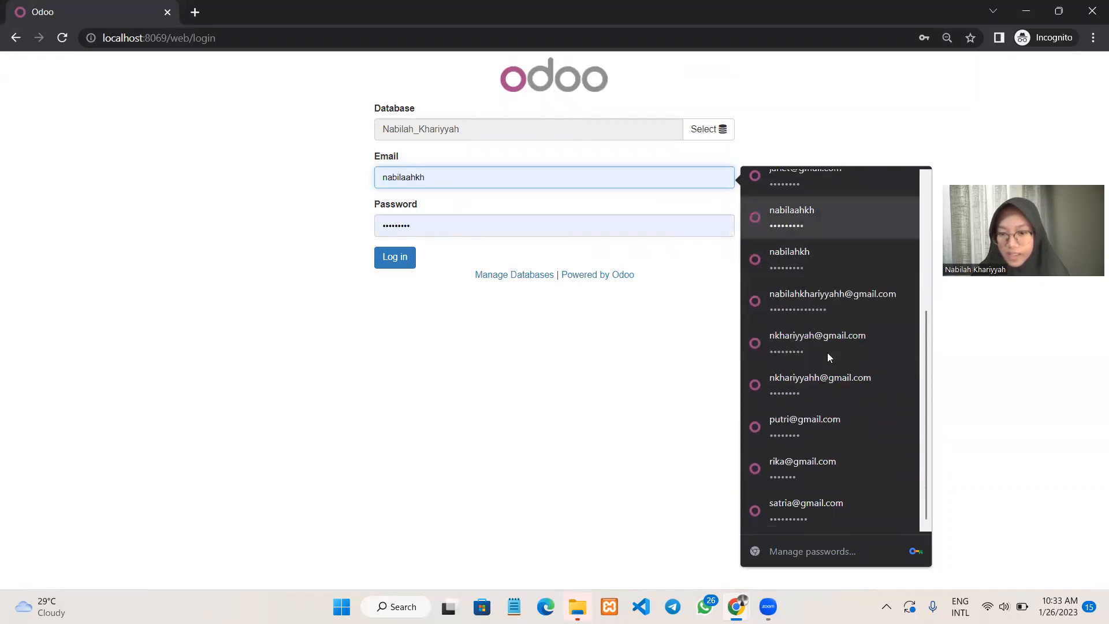
click(825, 425)
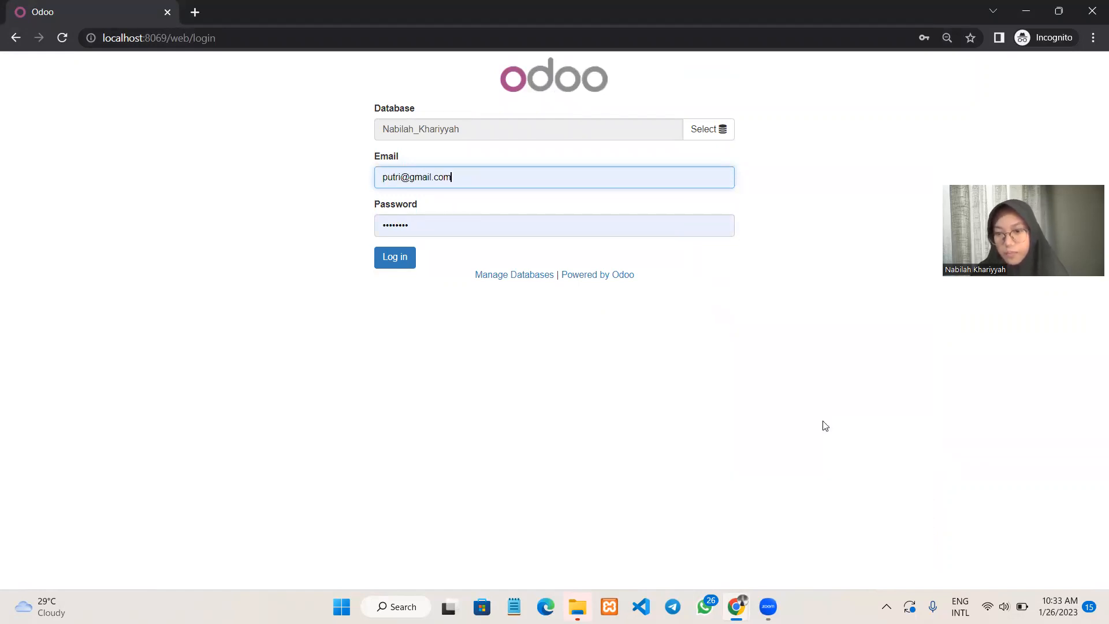
click(398, 259)
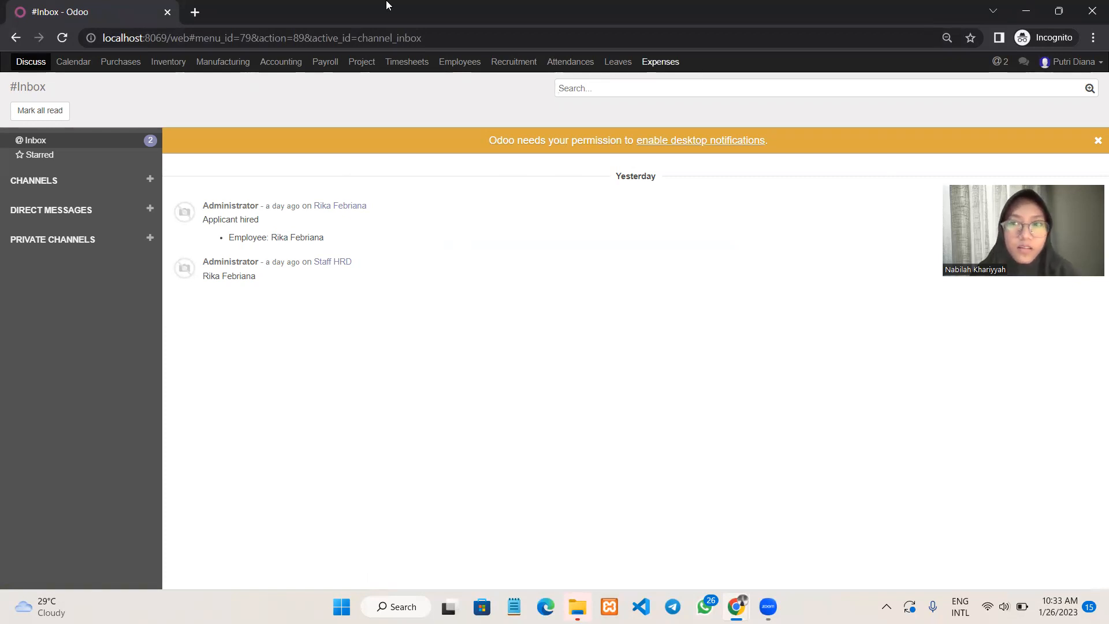
Step: Show the department leaves to approve without the To Approve and My Department Leaves filters
click(615, 67)
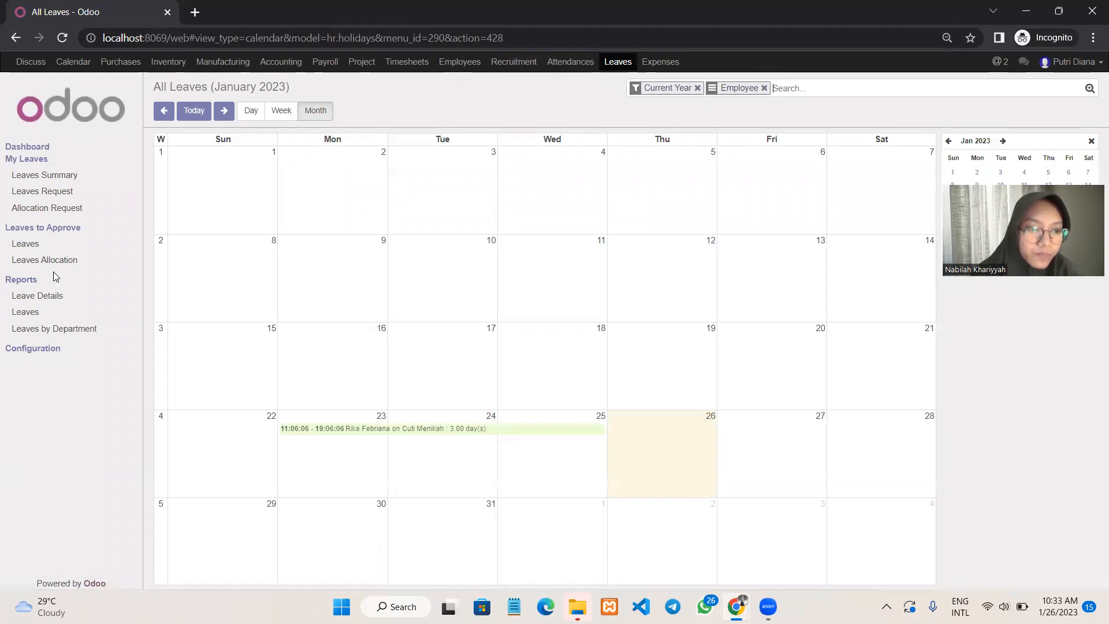
click(29, 246)
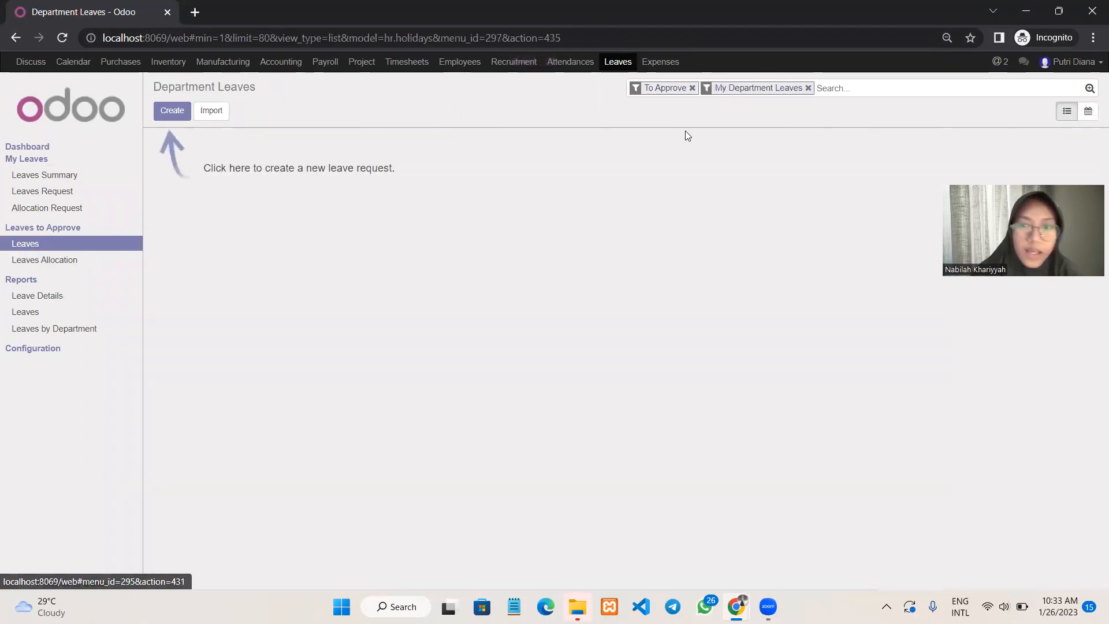
click(692, 88)
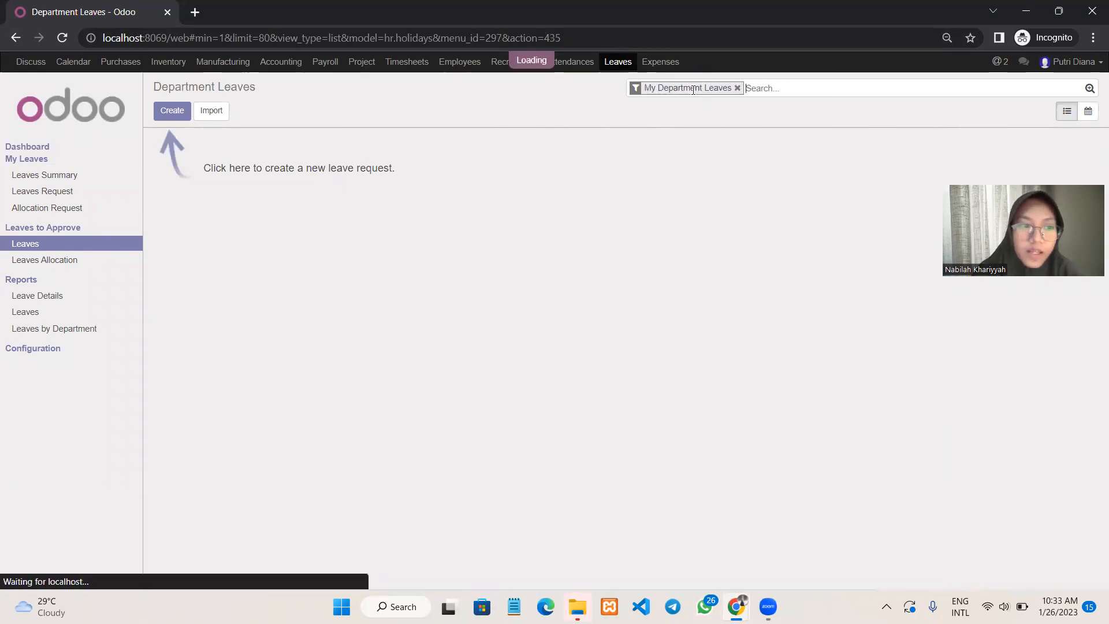
click(737, 88)
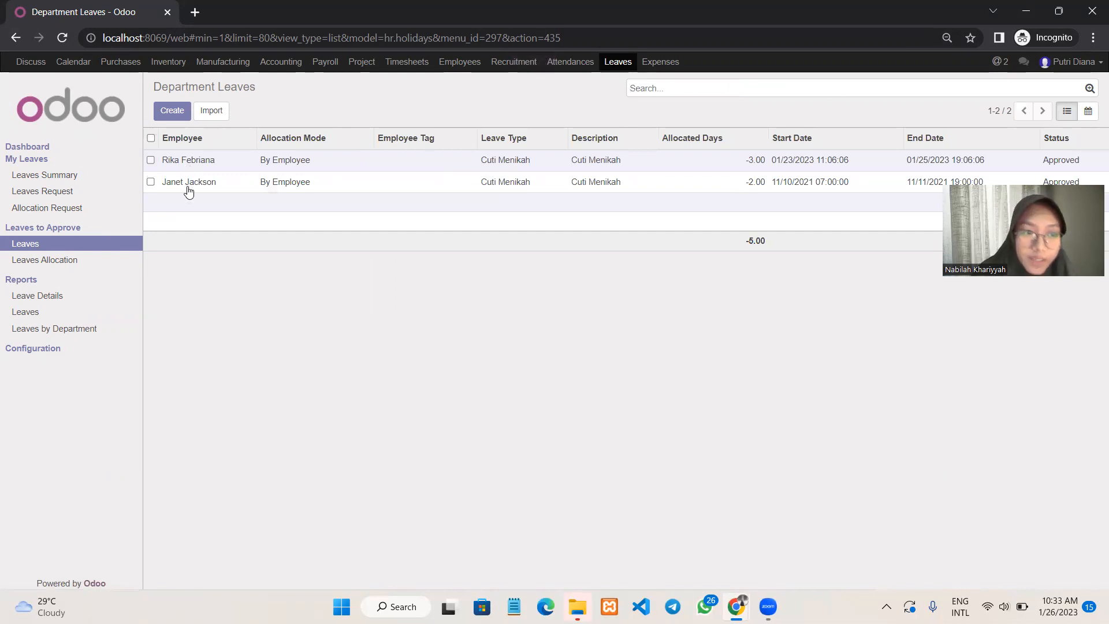
Step: Open the 23–25 January 2023 marriage leave request, review its approval, and save it unchanged
click(205, 164)
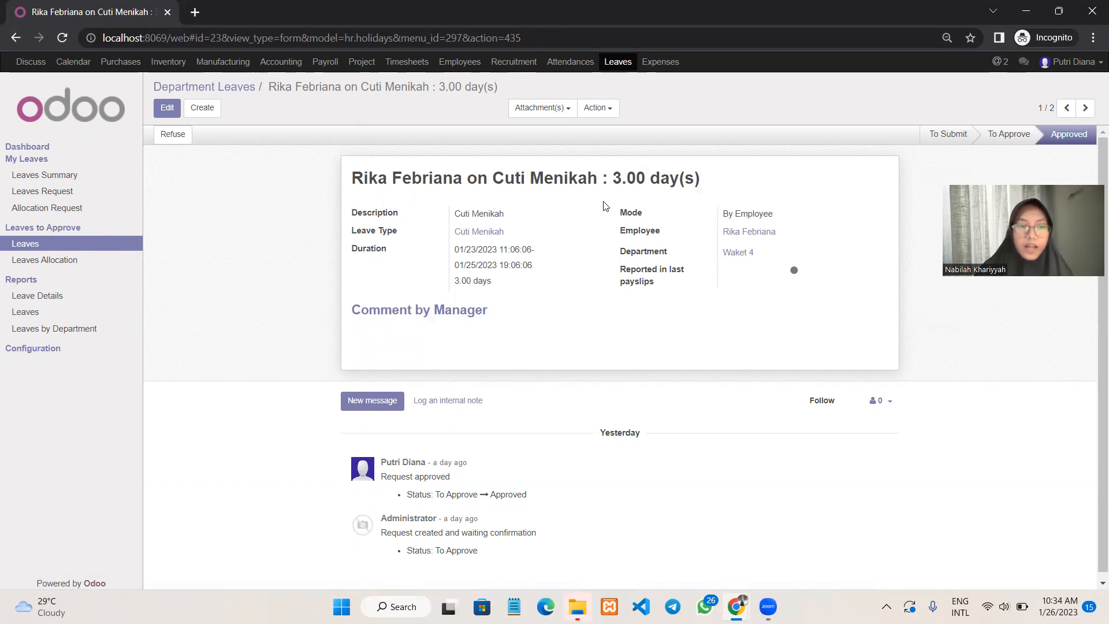
click(164, 107)
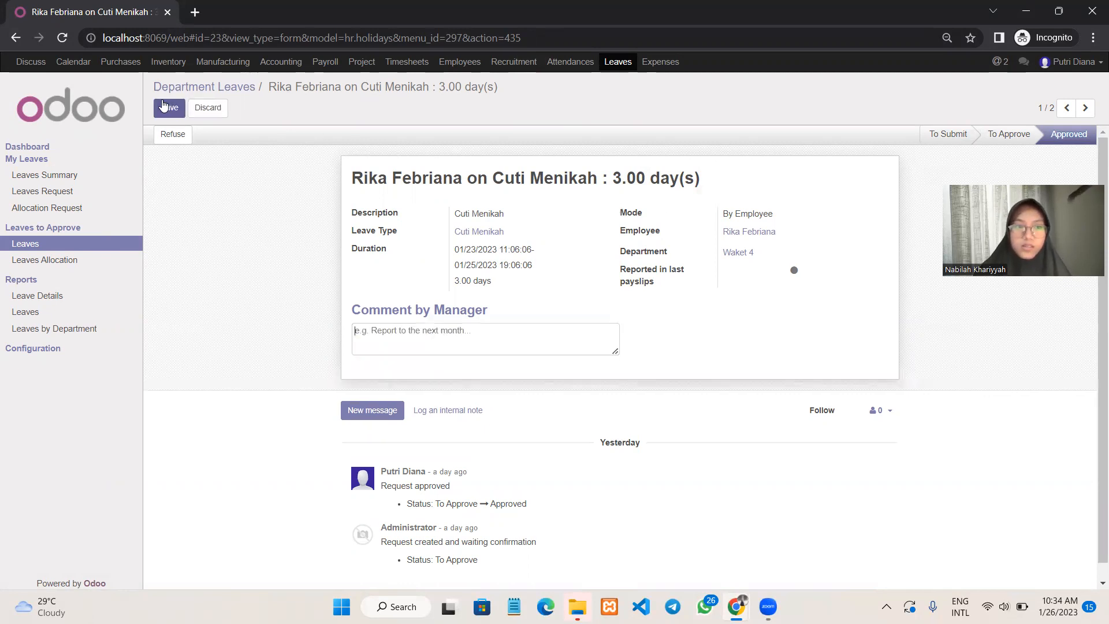
click(171, 111)
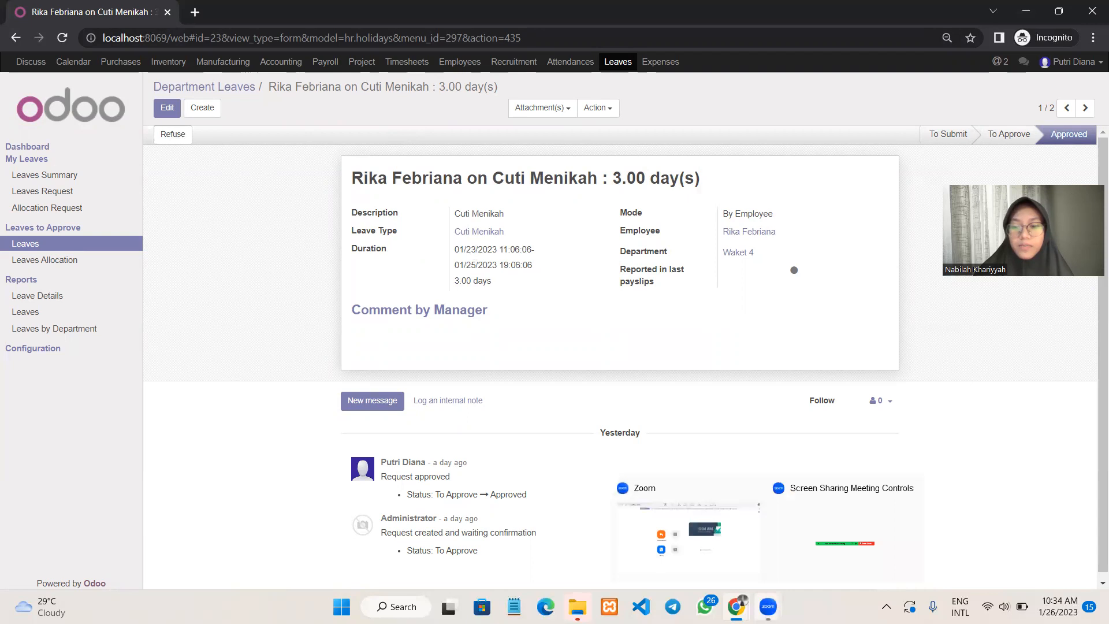
Step: Compare the January 2023 leave request's status in the administrator window with the HRD manager's Incognito session
mouse_move(735, 606)
click(702, 575)
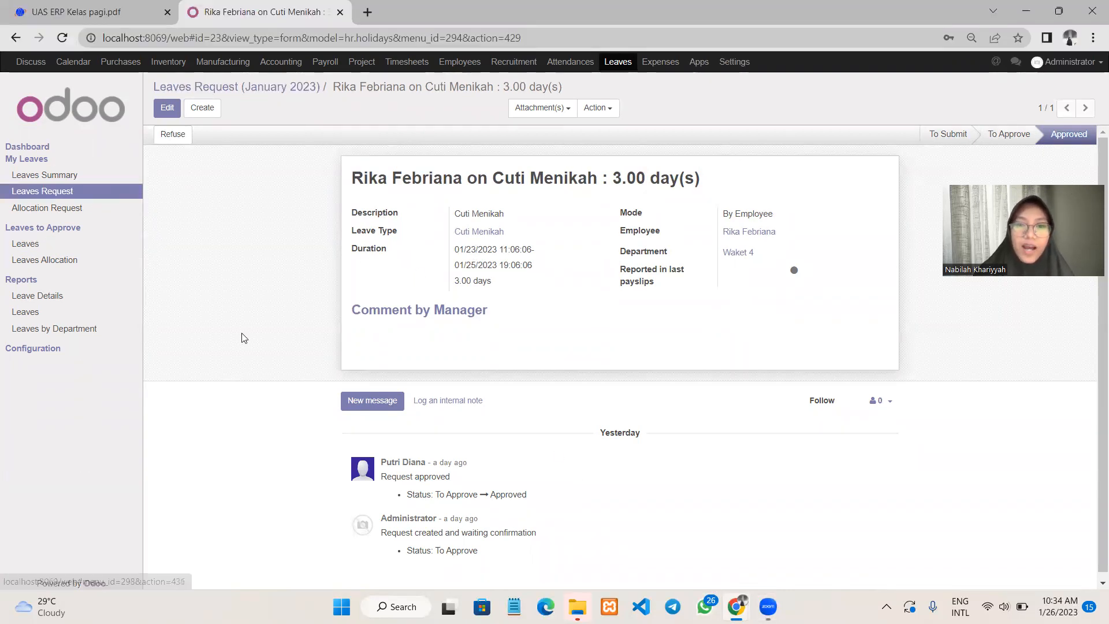
mouse_move(995, 145)
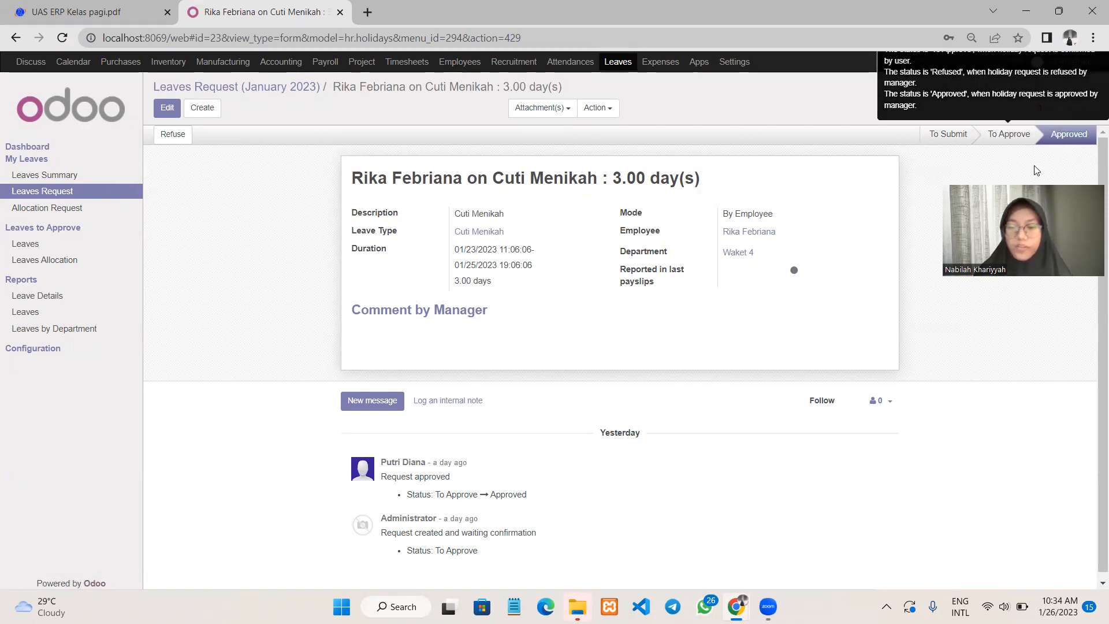
mouse_move(737, 607)
click(830, 559)
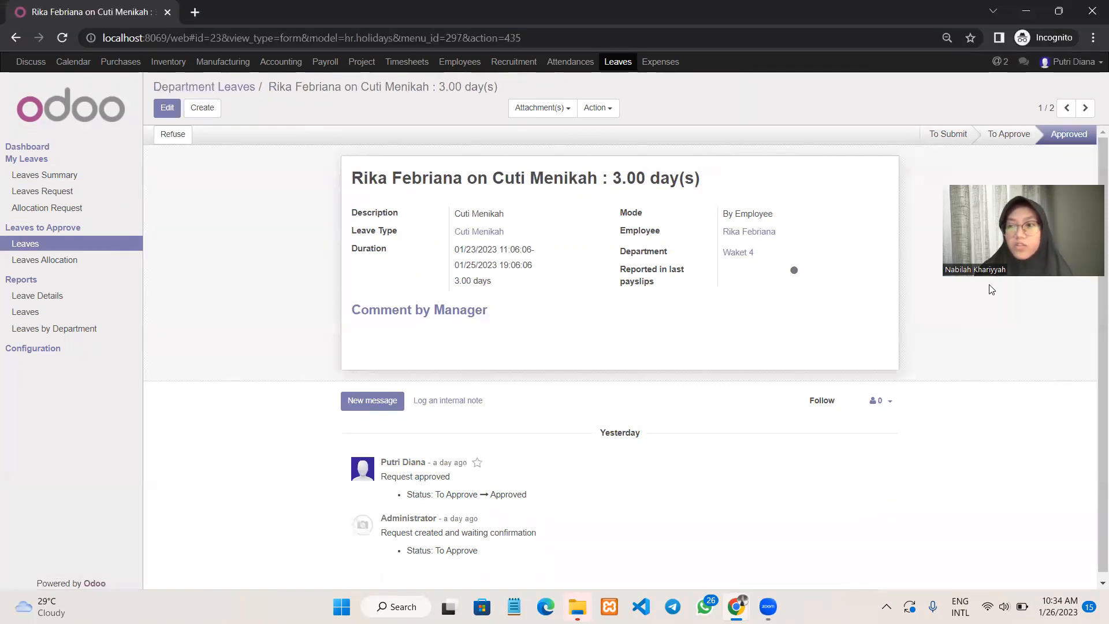
Step: Log out the HRD manager and log in with the purchasing manager's saved e-mail and password
click(1080, 61)
click(1024, 171)
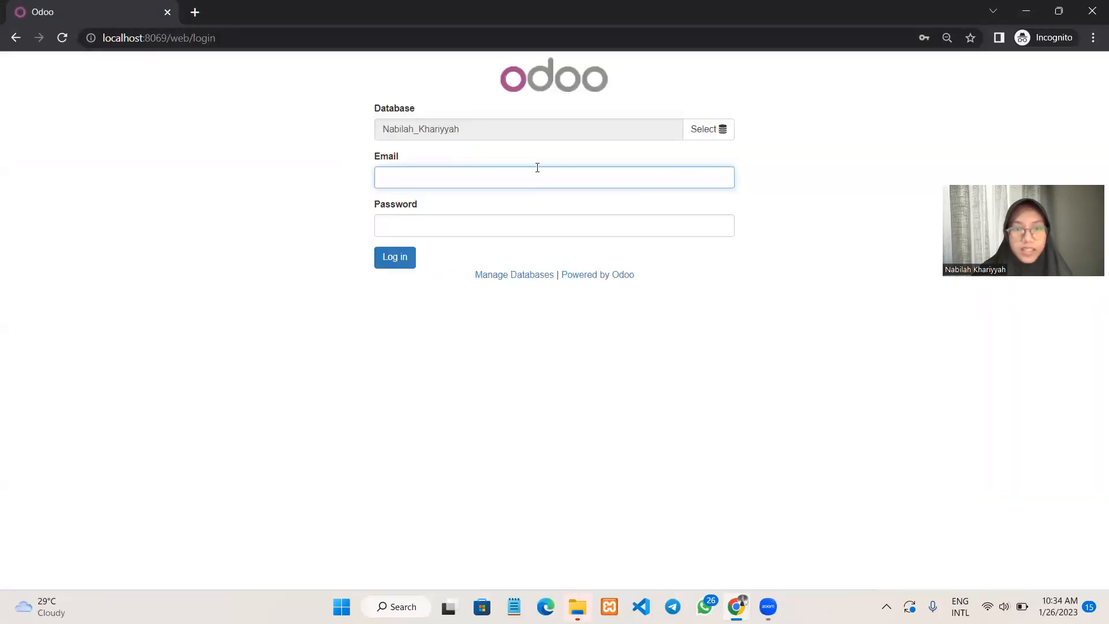
click(548, 178)
click(811, 189)
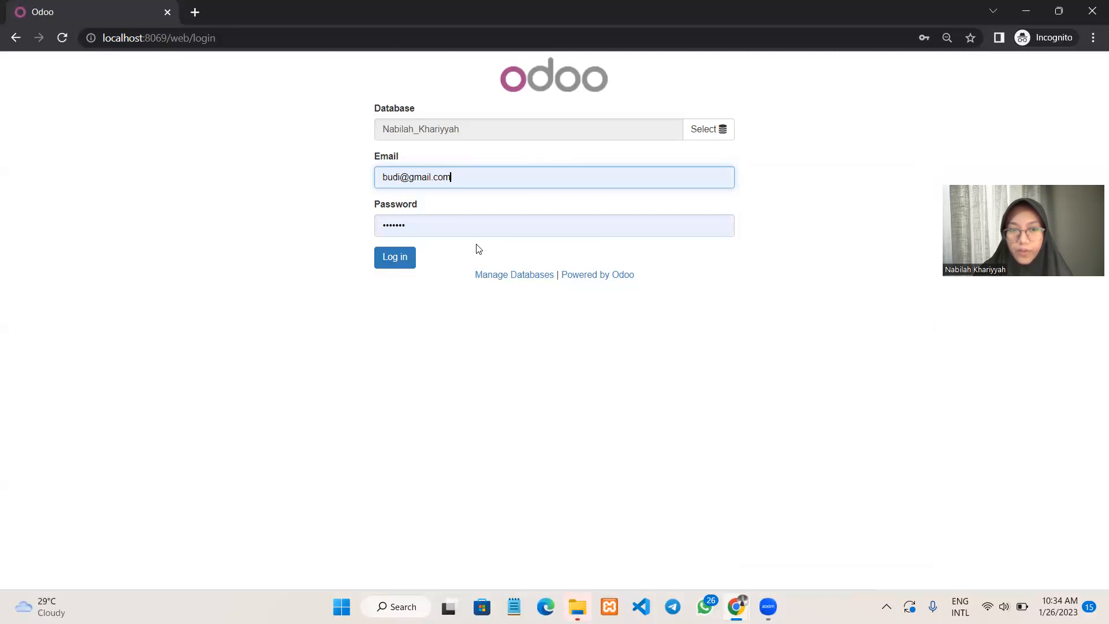
click(395, 257)
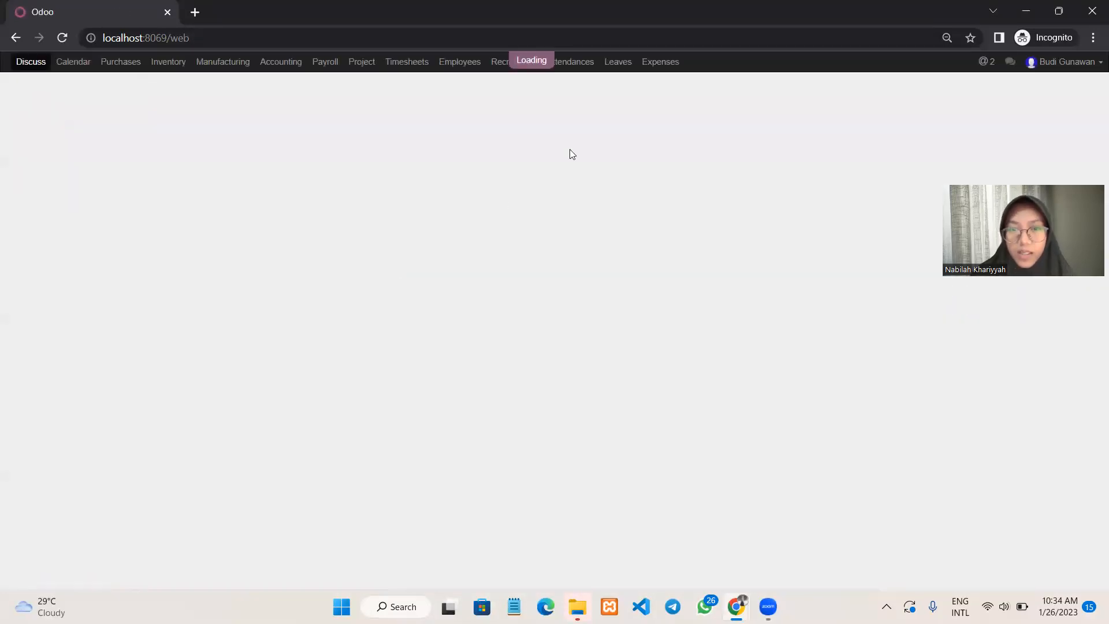
Step: List all department leaves without filters and open the 10–11 November 2021 marriage leave request
click(621, 71)
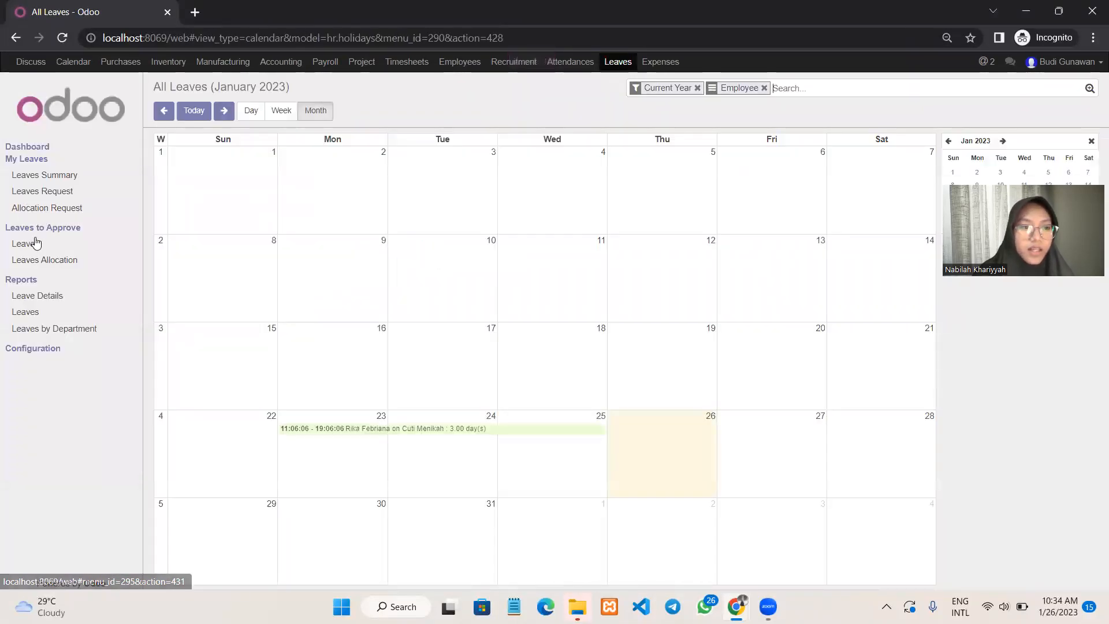
click(32, 250)
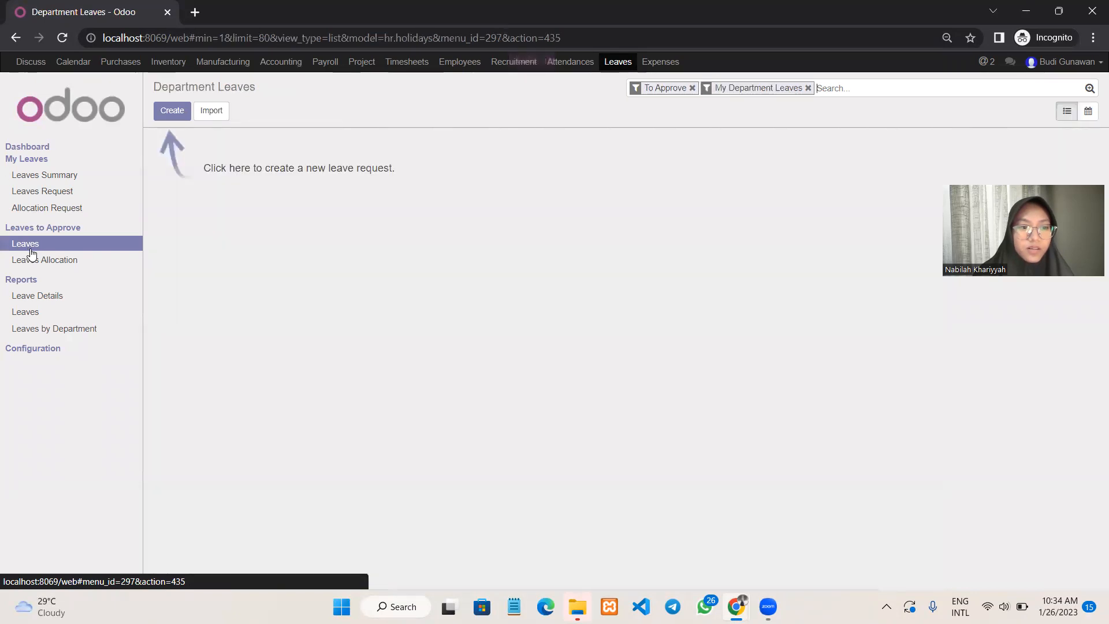
click(692, 87)
click(737, 87)
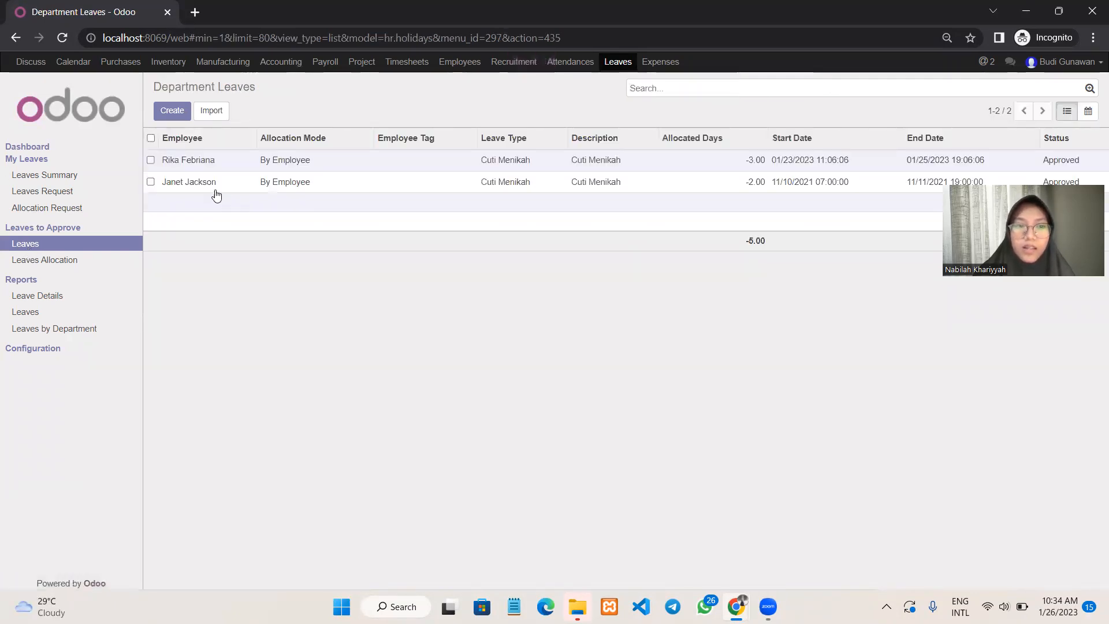
click(193, 183)
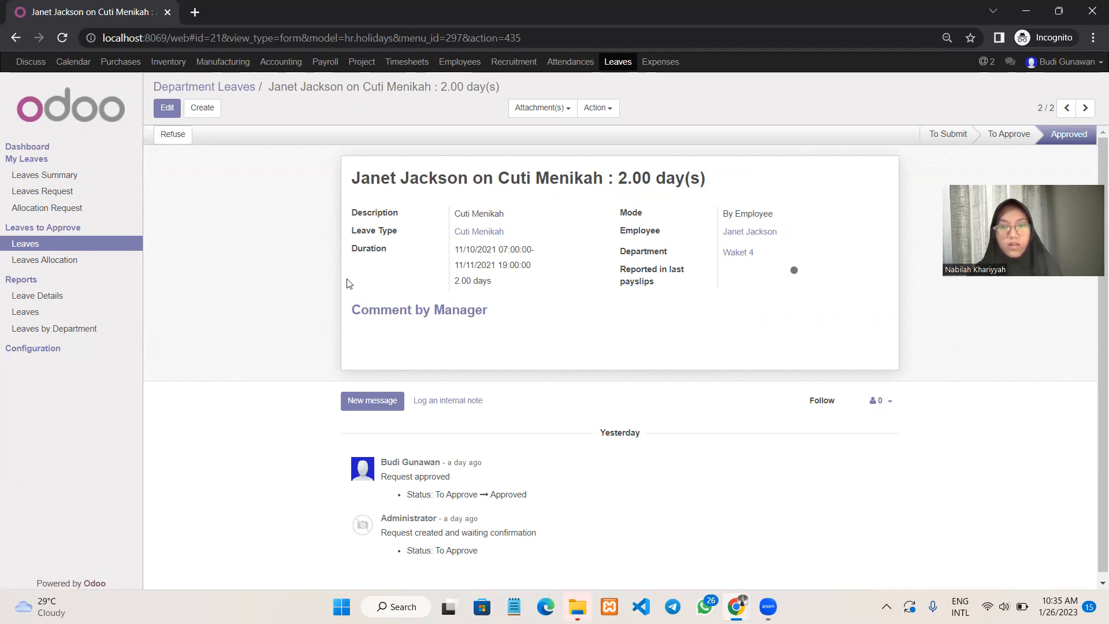
Step: Switch to the administrator window and show all employees' leave allocation requests without the My Requests filter
mouse_move(735, 605)
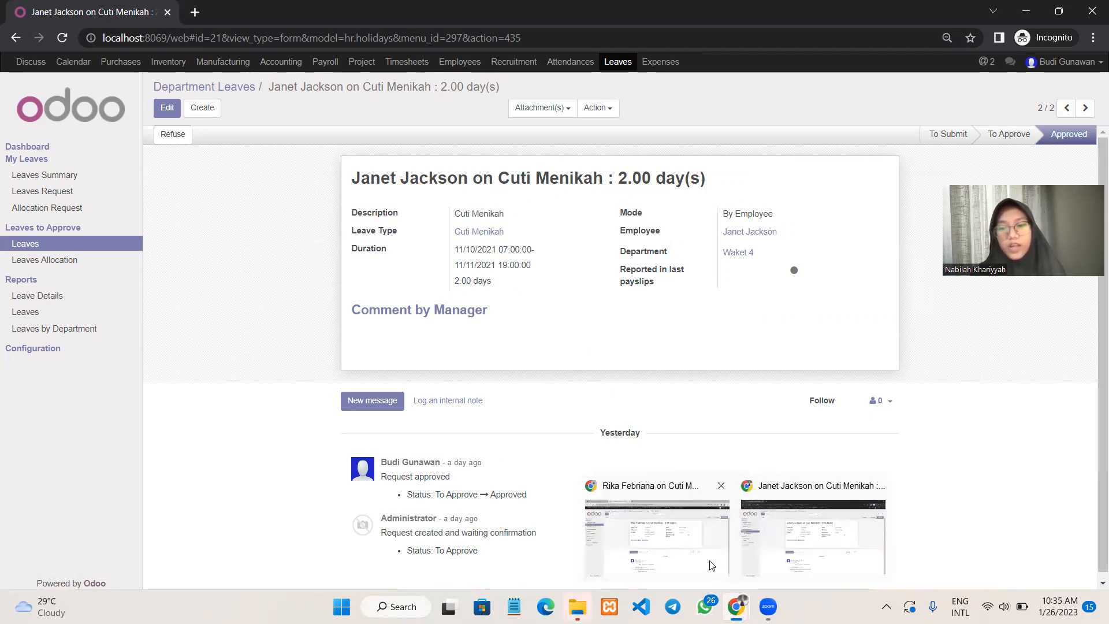
click(714, 563)
click(46, 192)
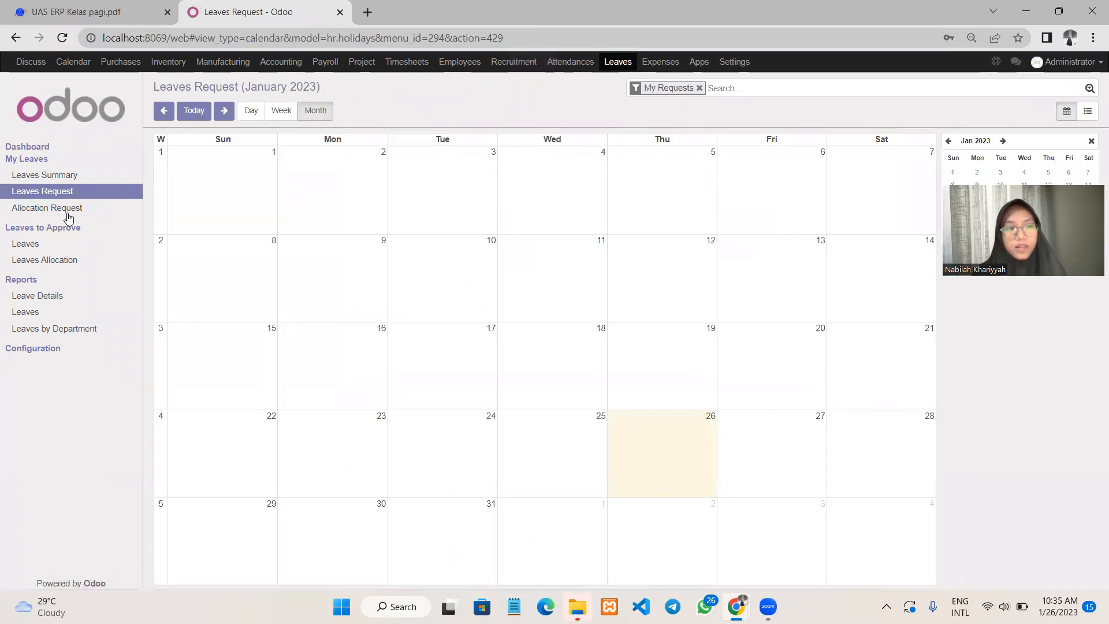
click(699, 88)
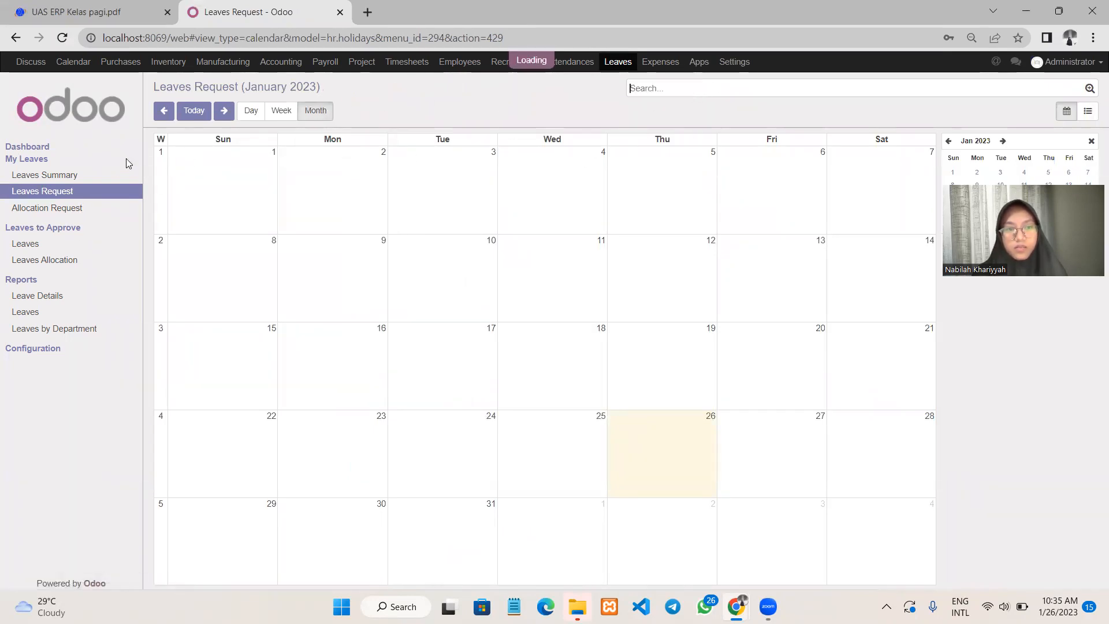
click(82, 209)
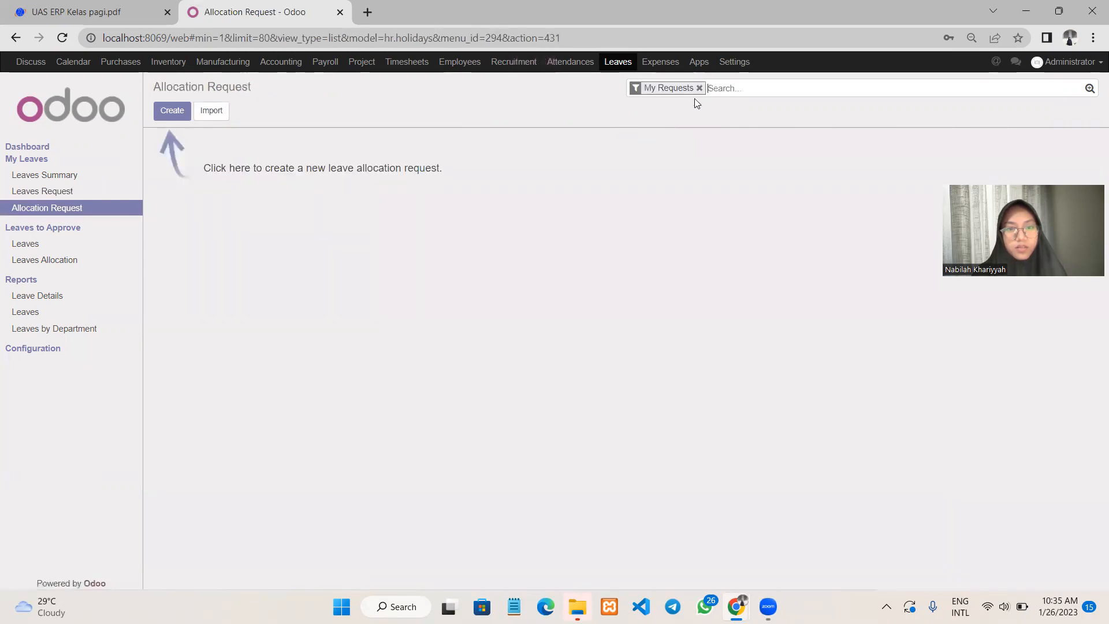
click(700, 89)
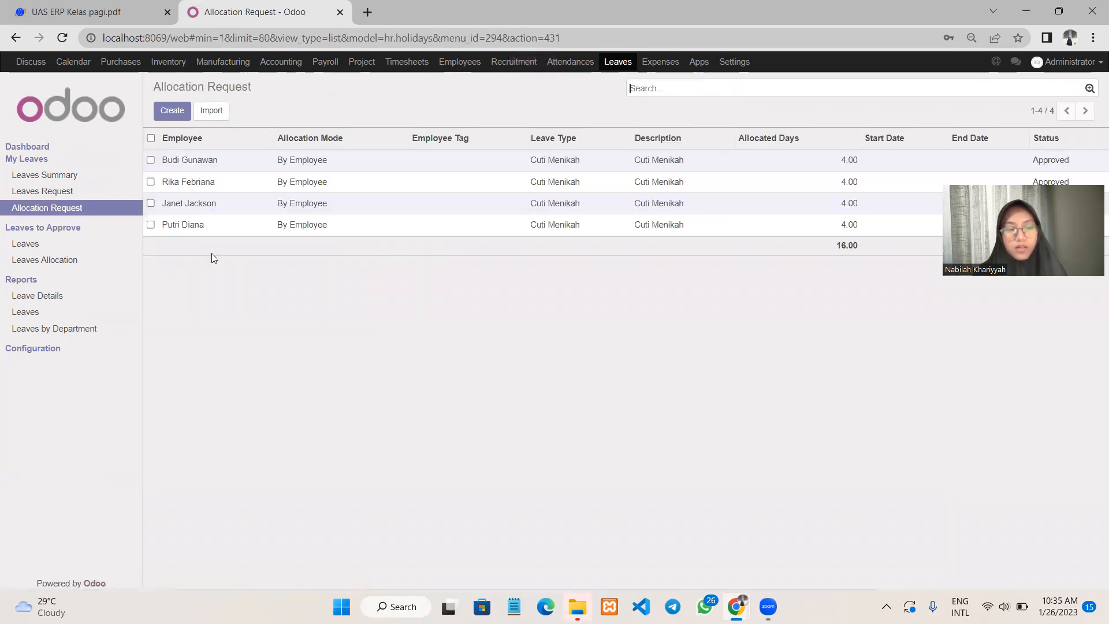
Step: As administrator, list the department leaves without filters and open the 10–11 November 2021 marriage leave request
click(18, 246)
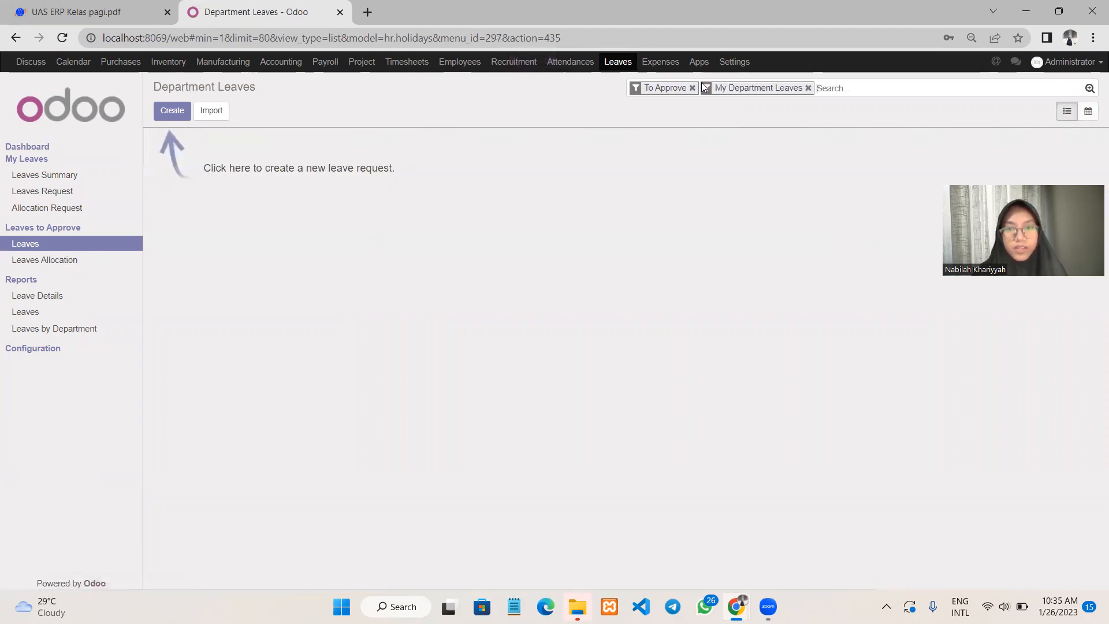
click(692, 88)
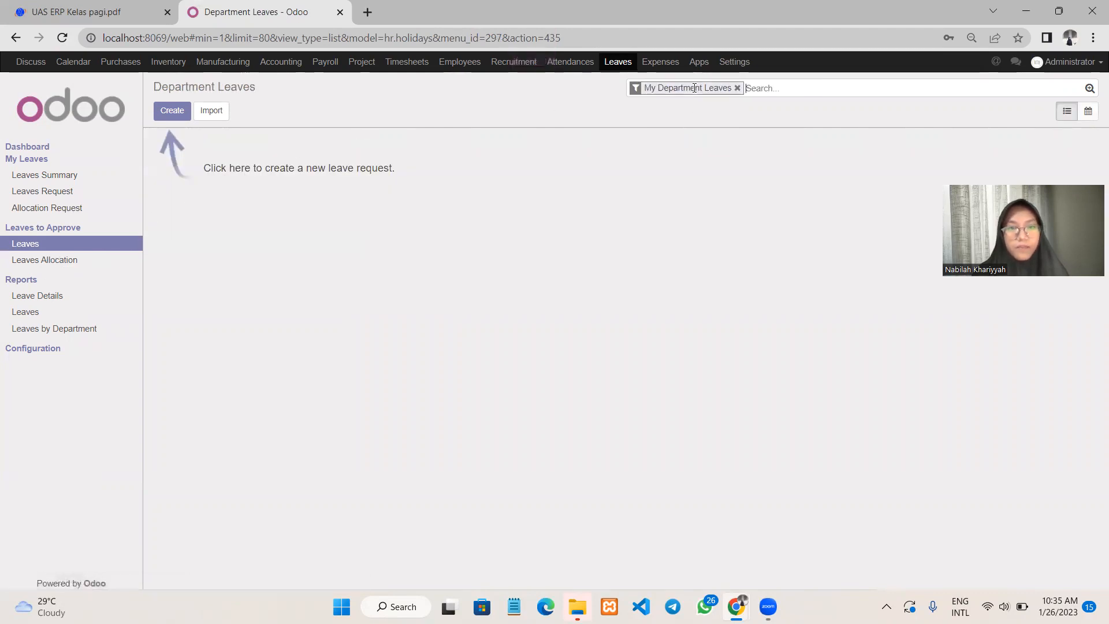
click(737, 88)
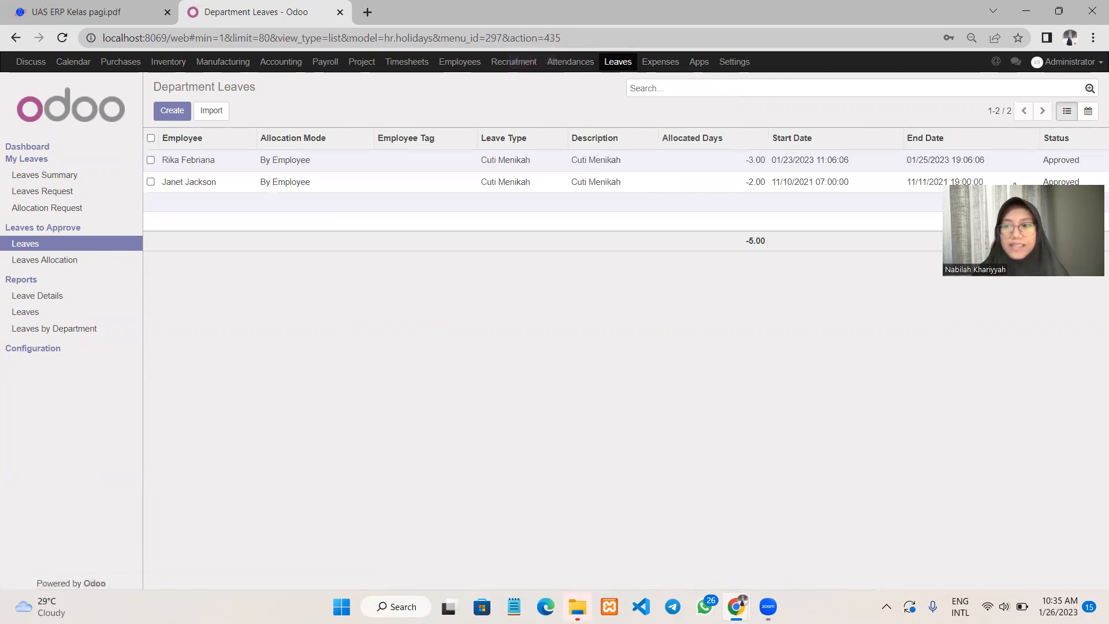
click(194, 182)
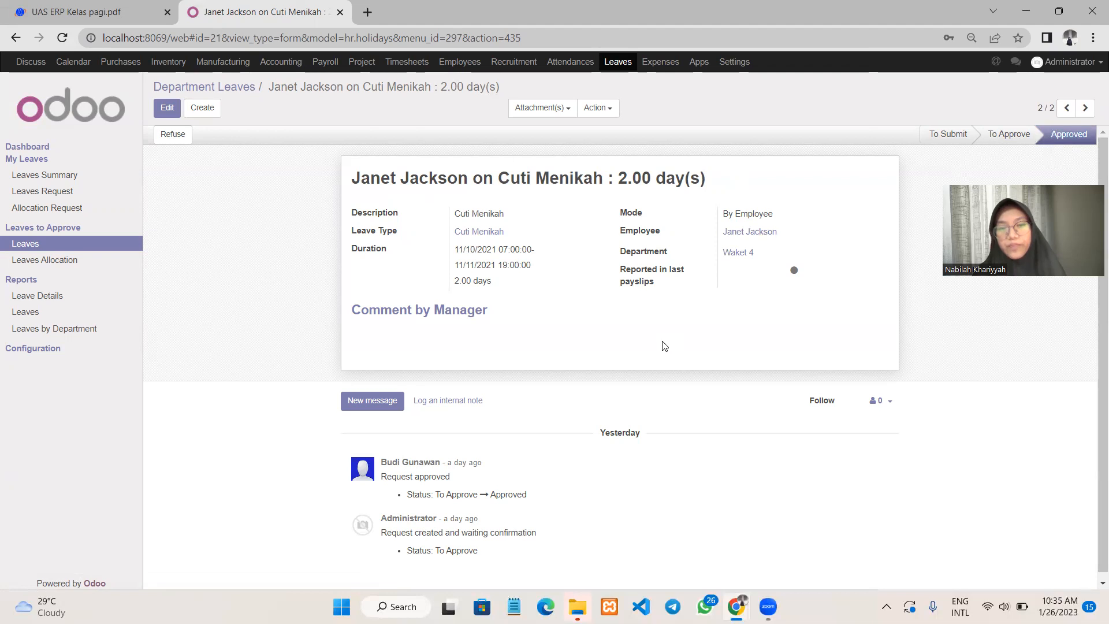
Step: Check the leave tasks 6 and 7 in the exam PDF against the November 2021 request's approval status
click(75, 14)
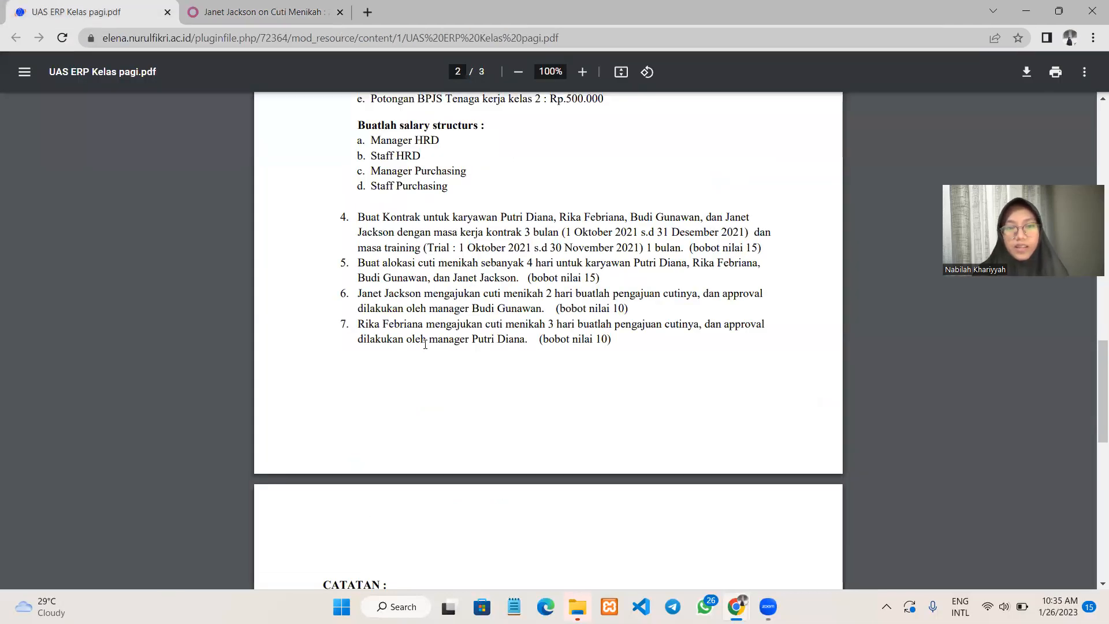
scroll(425, 341, down, 3)
scroll(426, 345, up, 2)
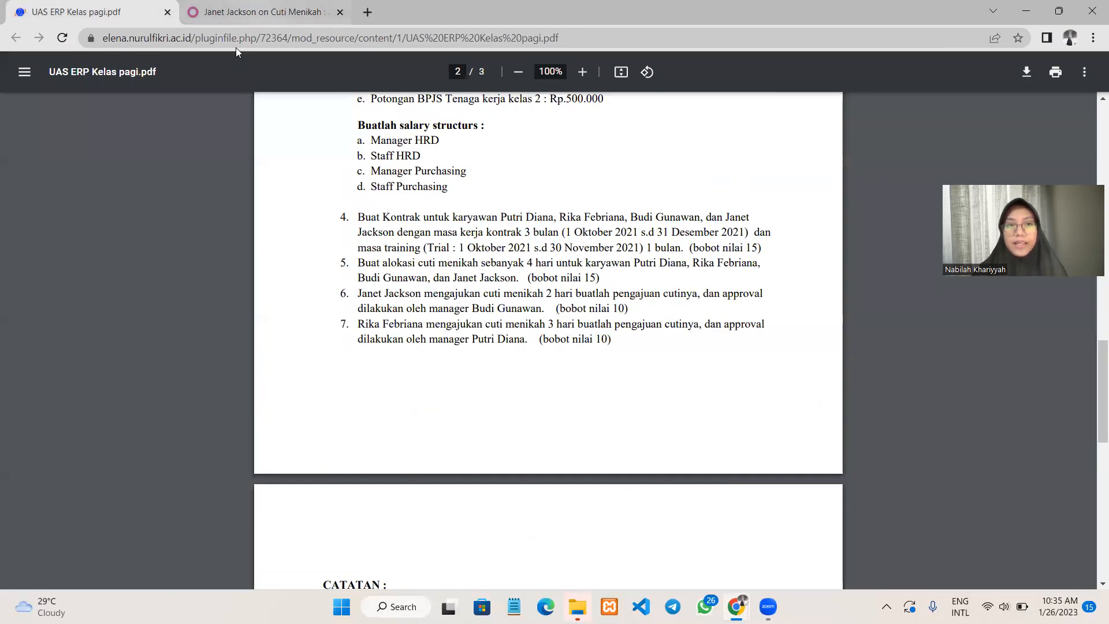
click(243, 13)
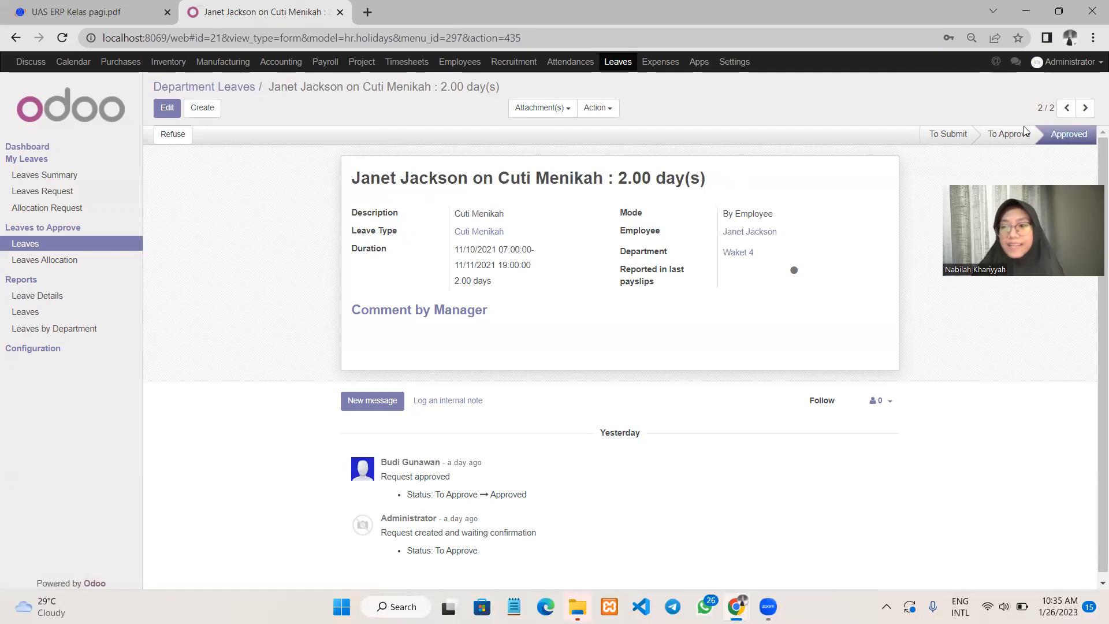
mouse_move(1025, 132)
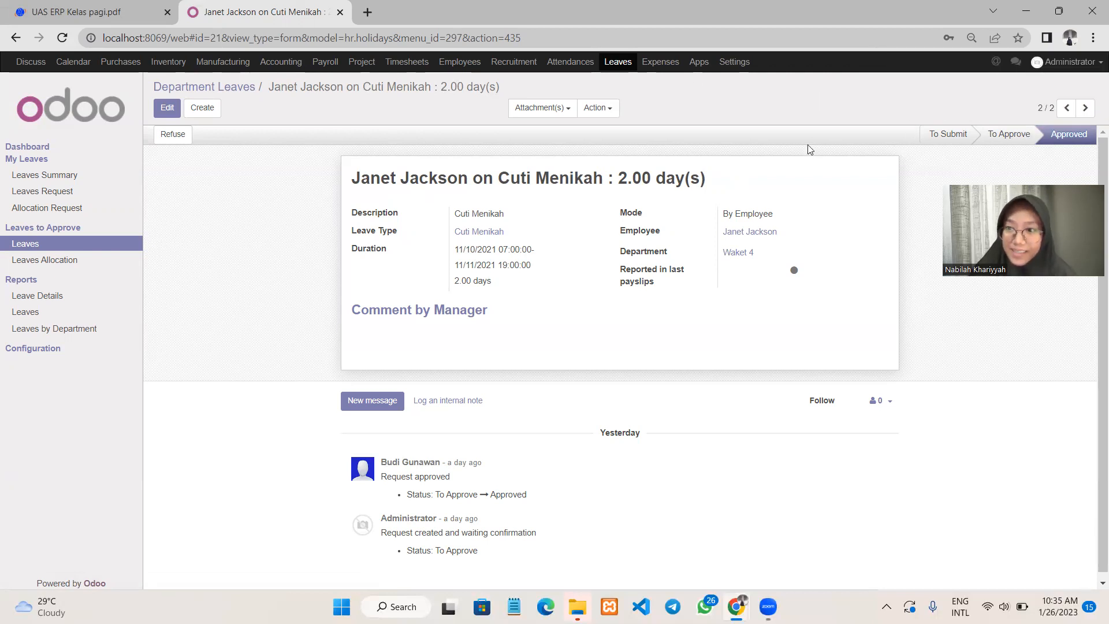
Step: Review the exam PDF's tasks from page 2 back to the course details on page 1
click(97, 4)
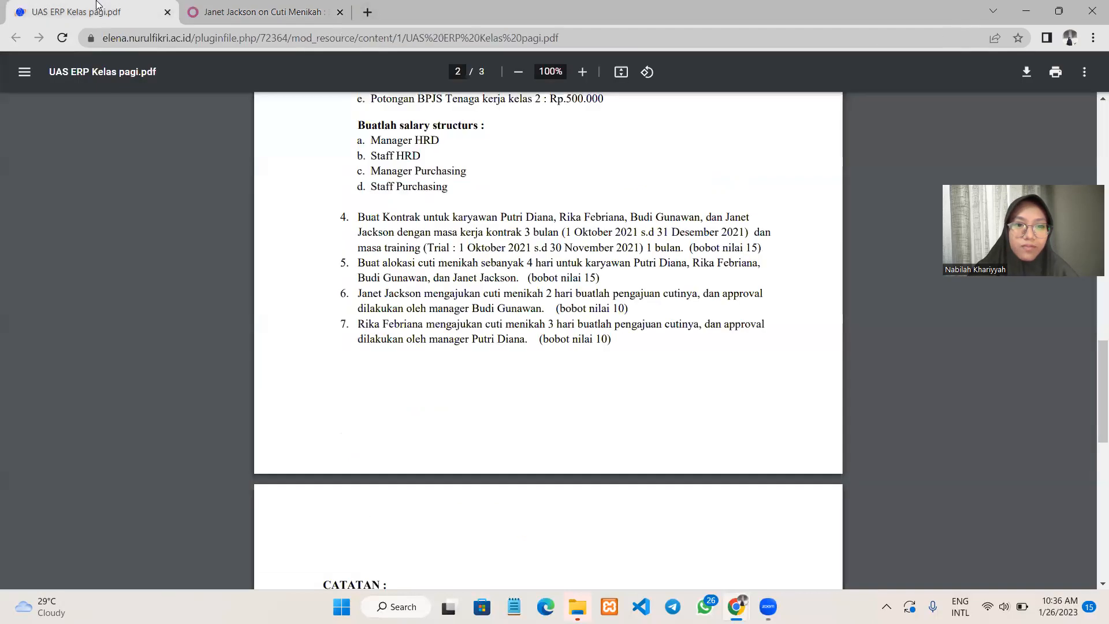
scroll(698, 269, up, 5)
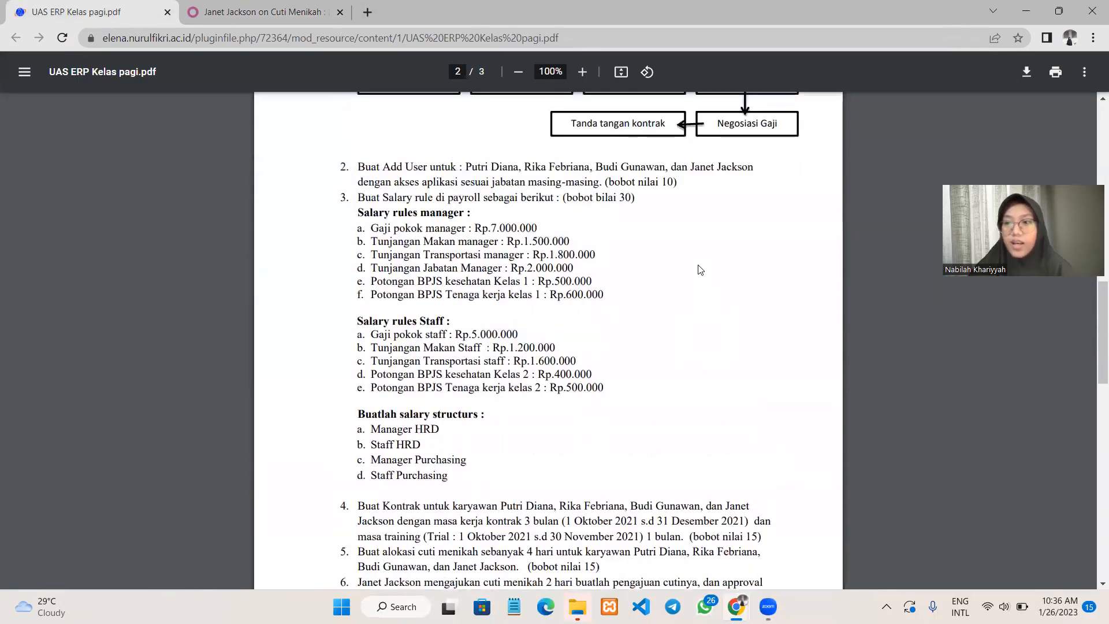
scroll(701, 269, up, 10)
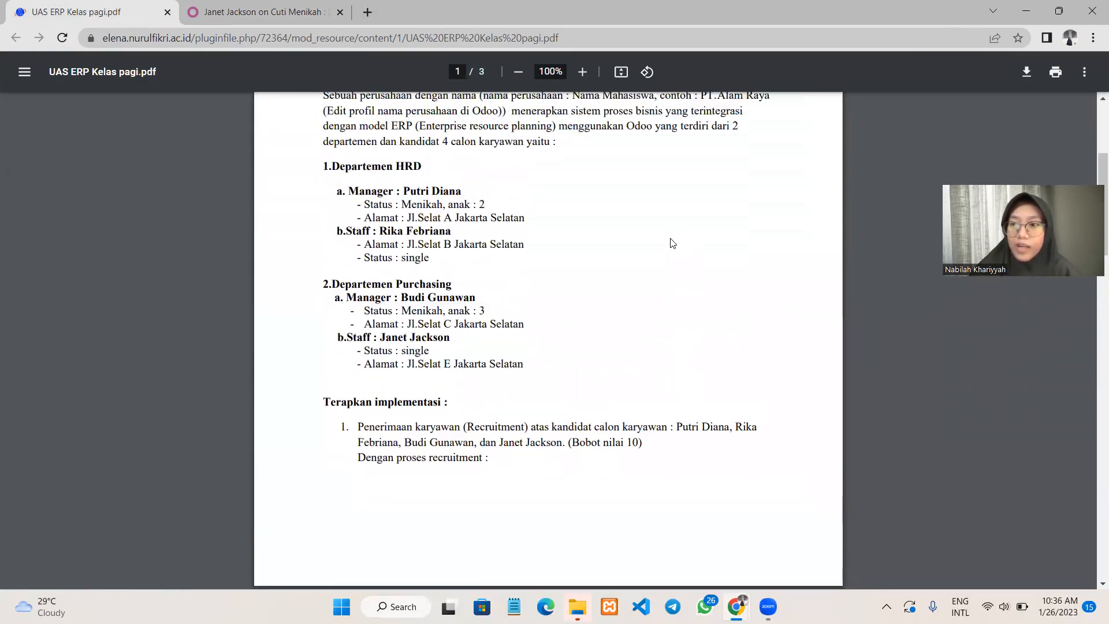
scroll(672, 244, up, 3)
scroll(673, 243, up, 1)
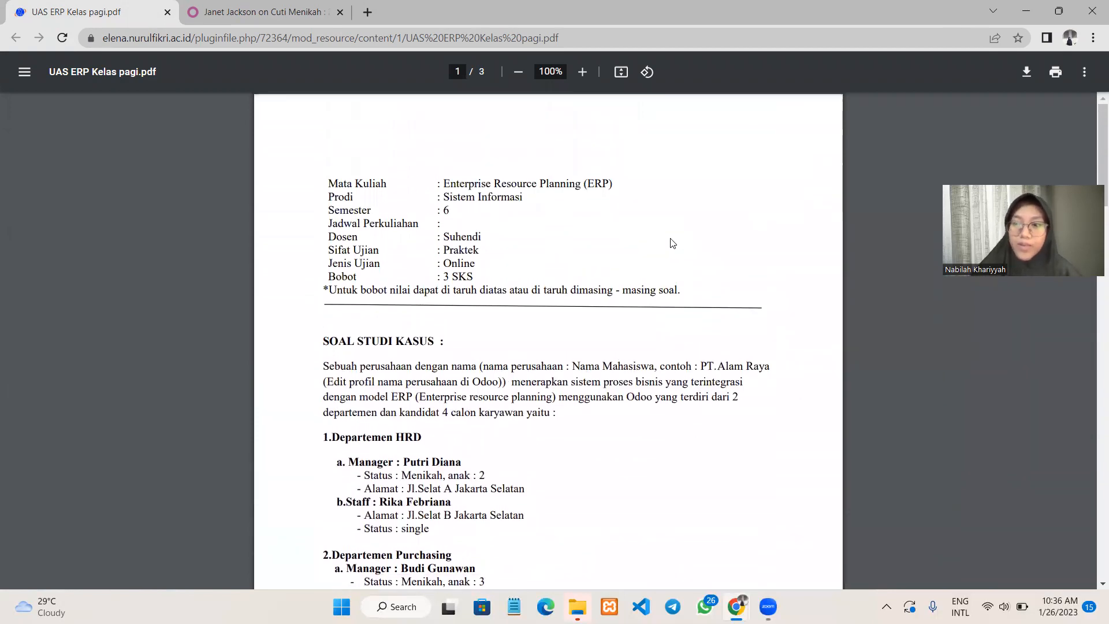